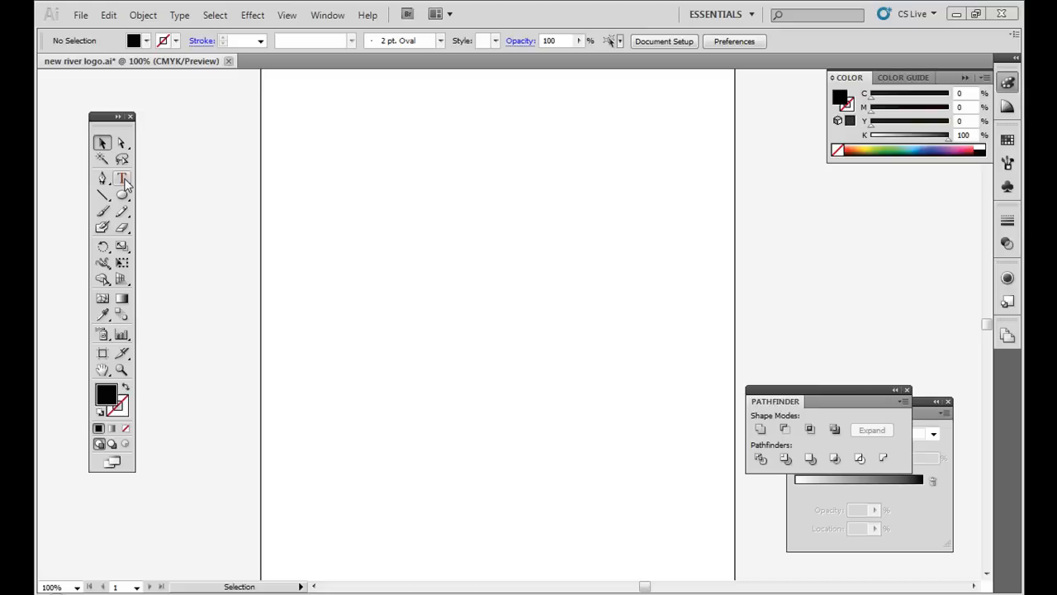
{"action": "left_click_drag", "start_coordinate": [126, 184], "coordinate": [145, 174]}
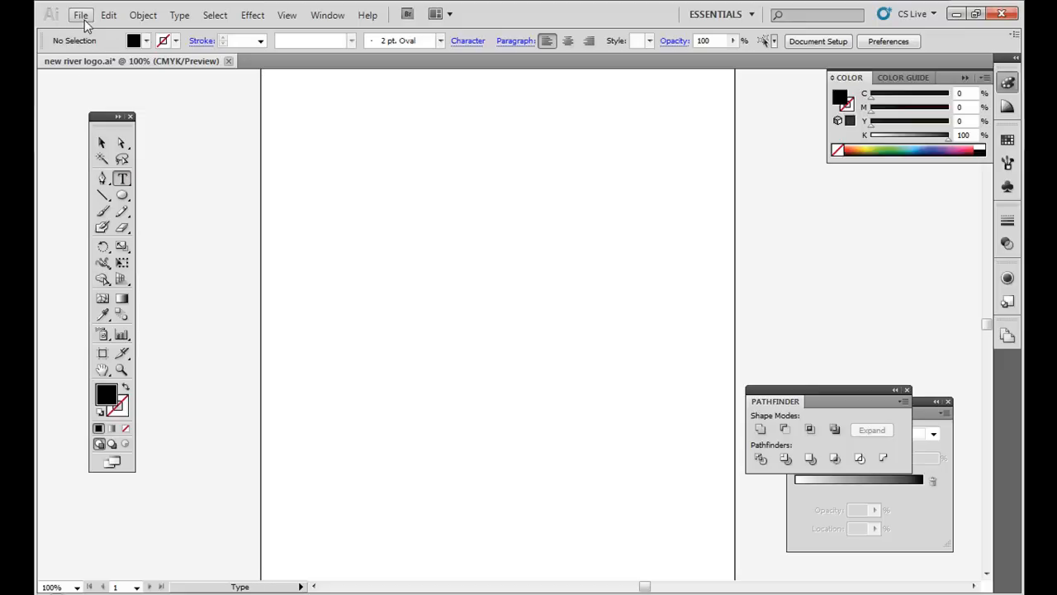
{"action": "left_click", "coordinate": [83, 19]}
{"action": "left_click", "coordinate": [102, 33]}
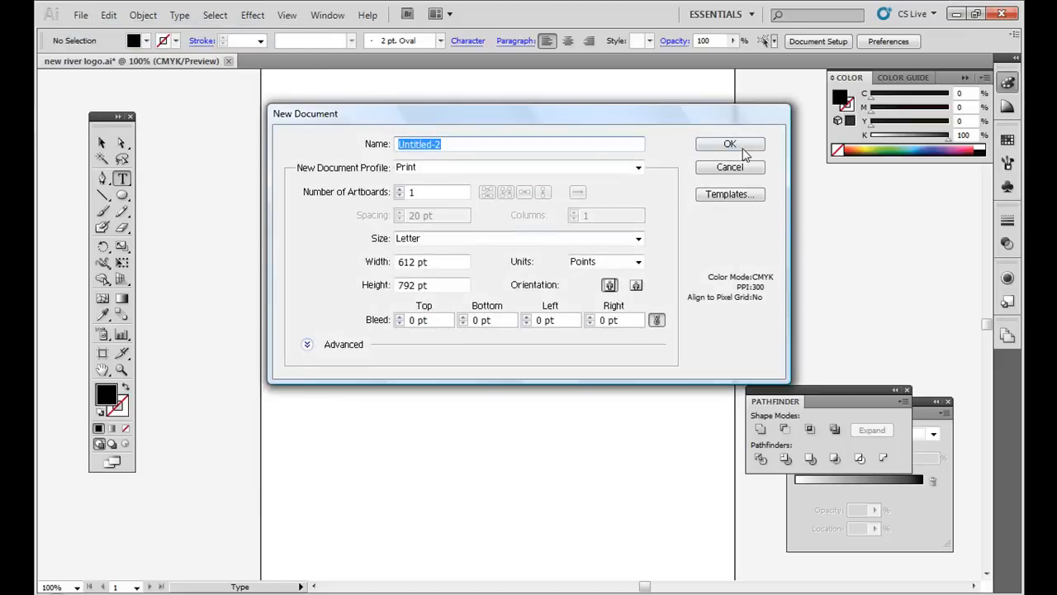
{"action": "left_click", "coordinate": [737, 167]}
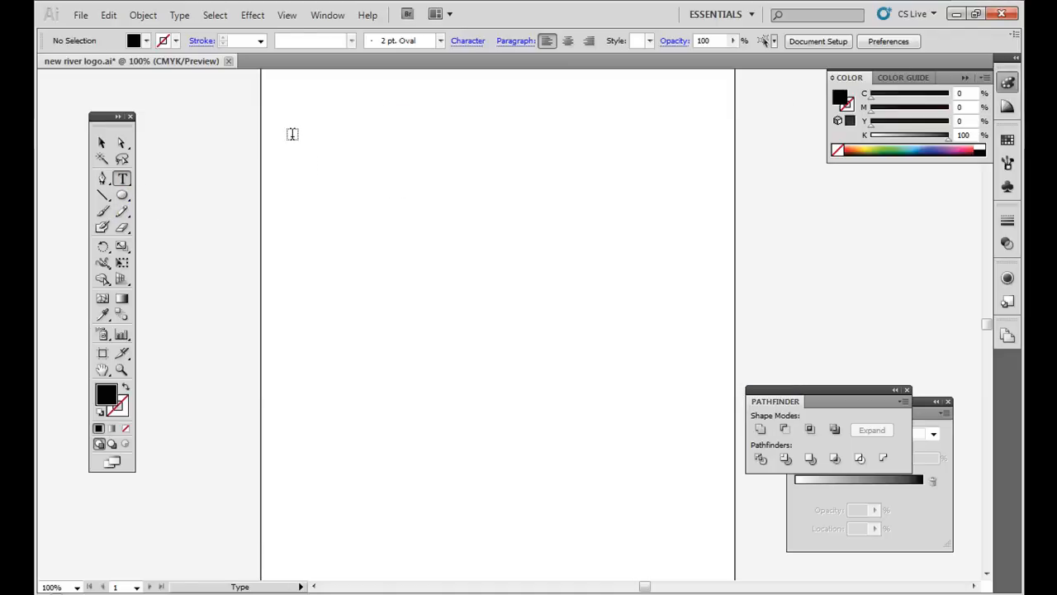
Step: Create an area text box containing "asdfasdfasdf" near the artboard's upper left and shrink its frame slightly
{"action": "left_click_drag", "start_coordinate": [292, 134], "coordinate": [512, 246]}
{"action": "type", "text": "asdfasdfasdf"}
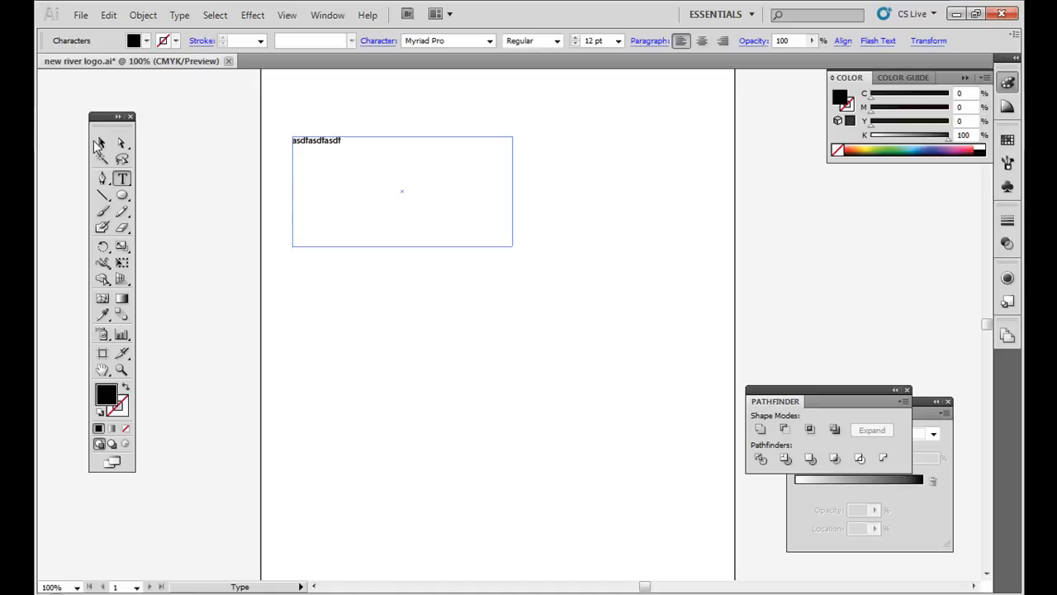
{"action": "left_click", "coordinate": [101, 143]}
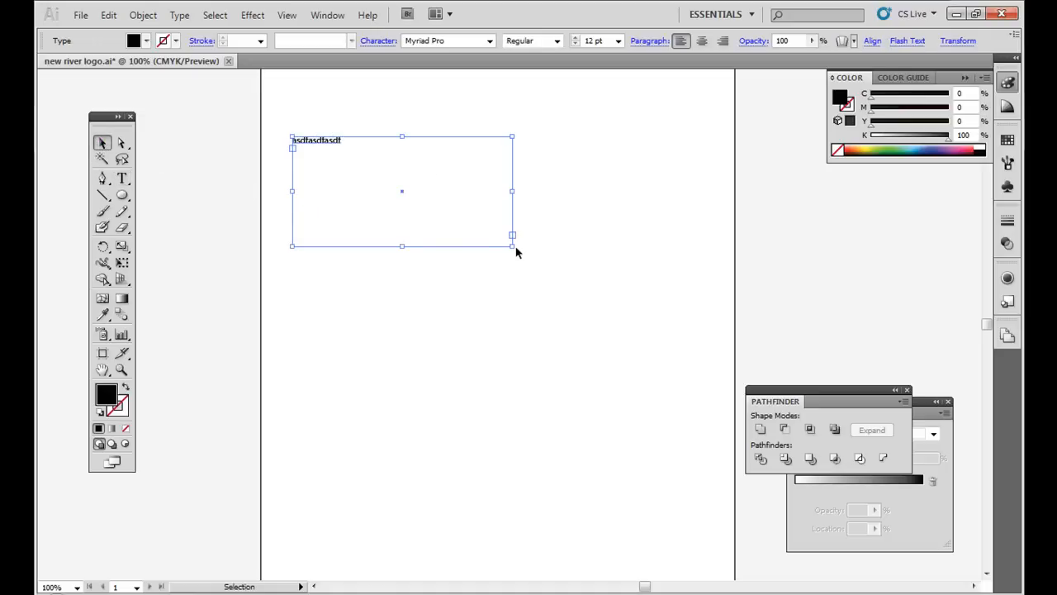
{"action": "left_click_drag", "start_coordinate": [513, 246], "coordinate": [467, 229]}
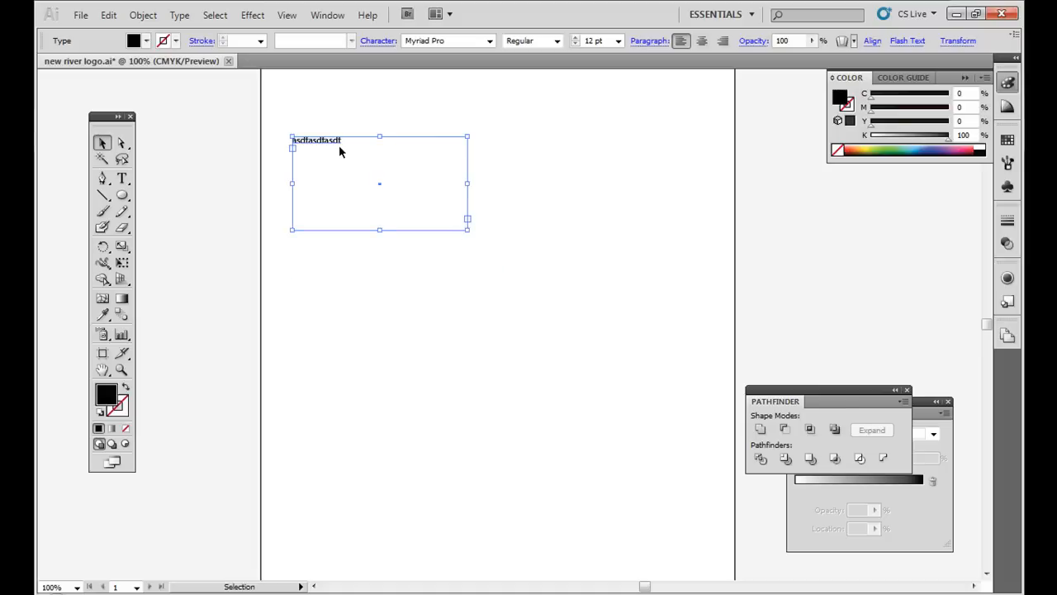
Step: Set the sample text's font size to 24 pt, and delete its text box
{"action": "left_click", "coordinate": [122, 179]}
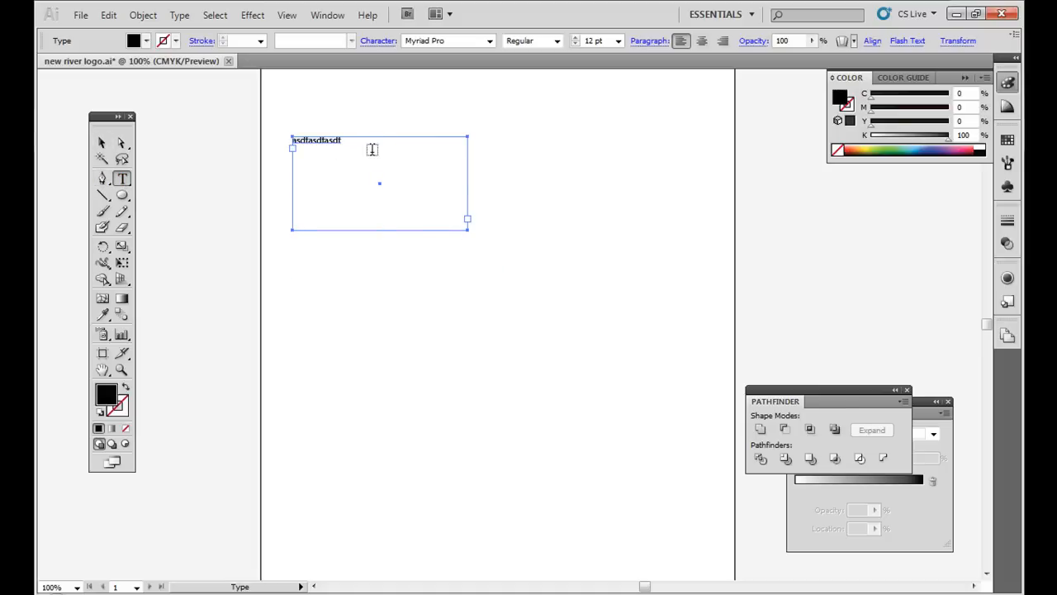
{"action": "left_click_drag", "start_coordinate": [343, 140], "coordinate": [232, 137]}
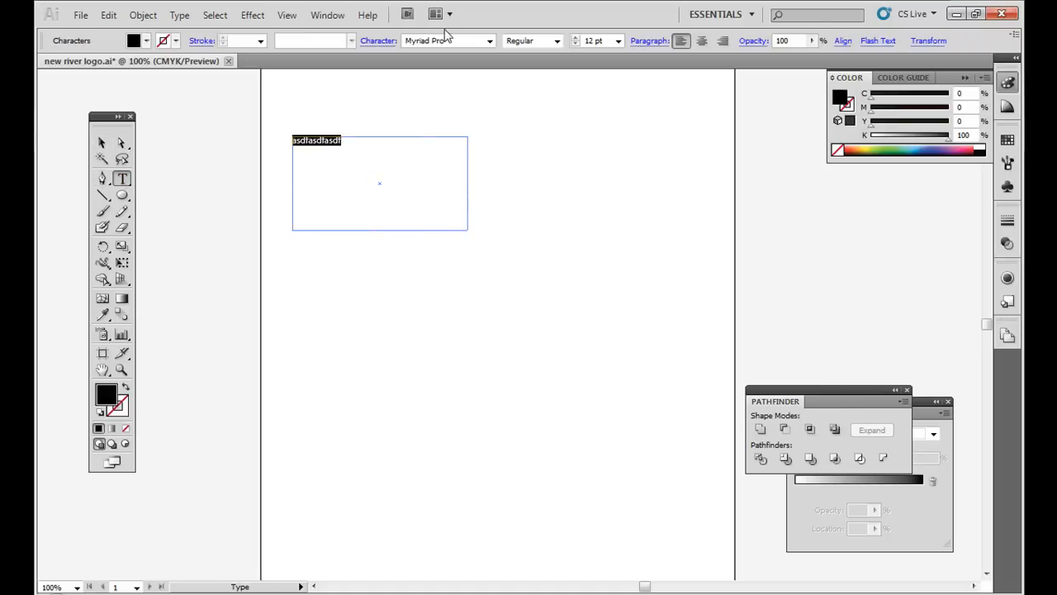
{"action": "left_click", "coordinate": [619, 42]}
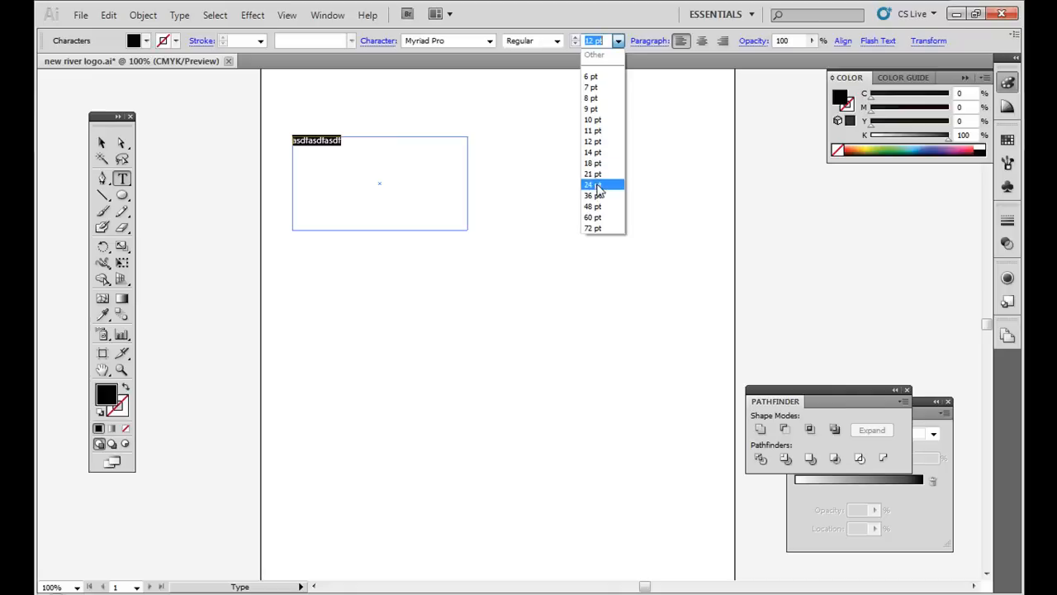
{"action": "left_click", "coordinate": [599, 183]}
{"action": "left_click", "coordinate": [102, 142]}
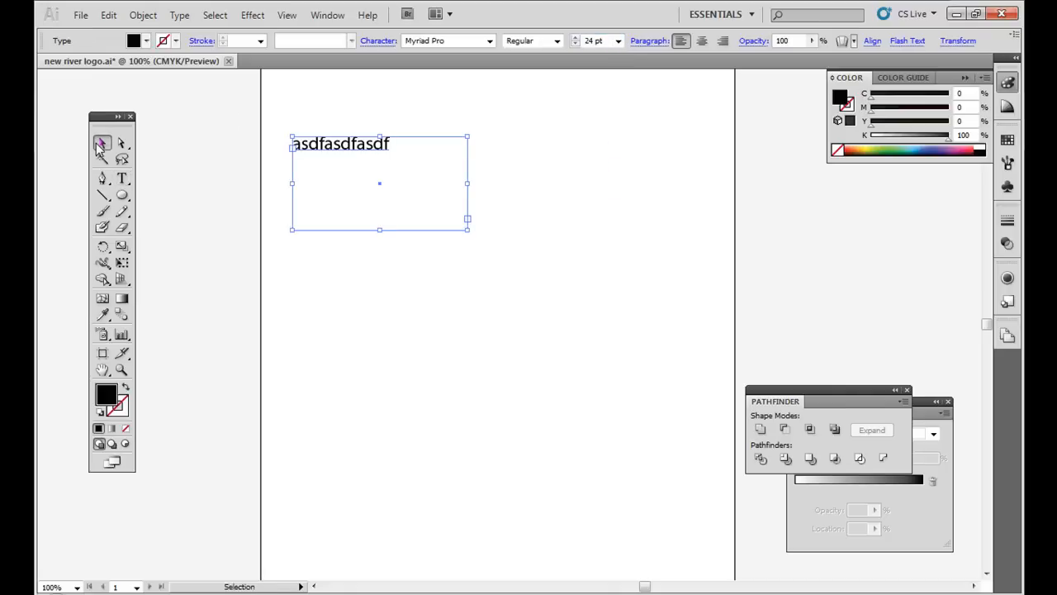
{"action": "key", "text": "Delete"}
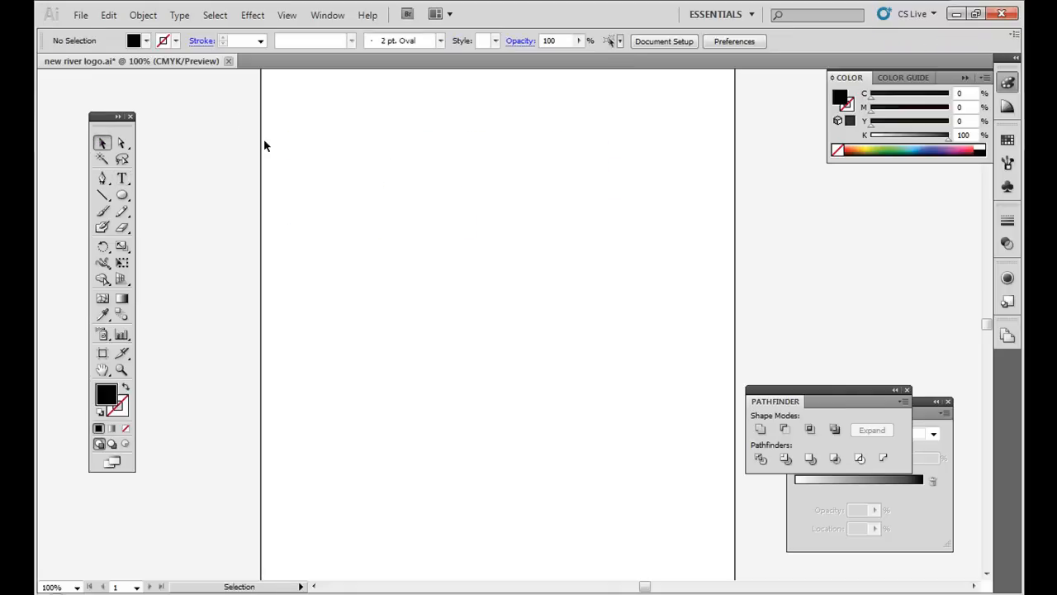
Step: Add the point text "NEW RIVER" near the upper left of the artboard
{"action": "left_click", "coordinate": [122, 180]}
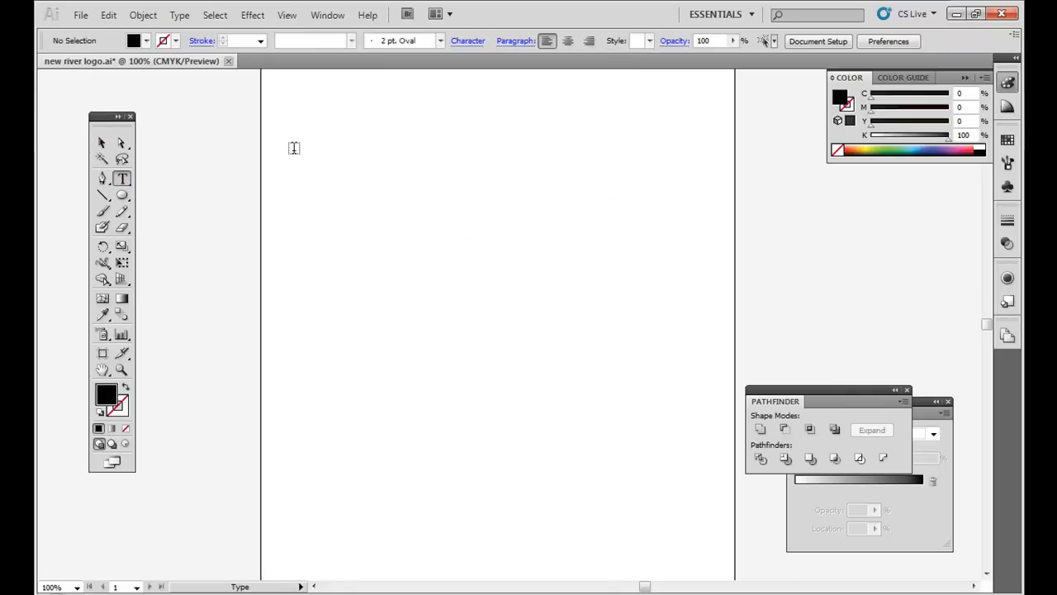
{"action": "left_click", "coordinate": [316, 168]}
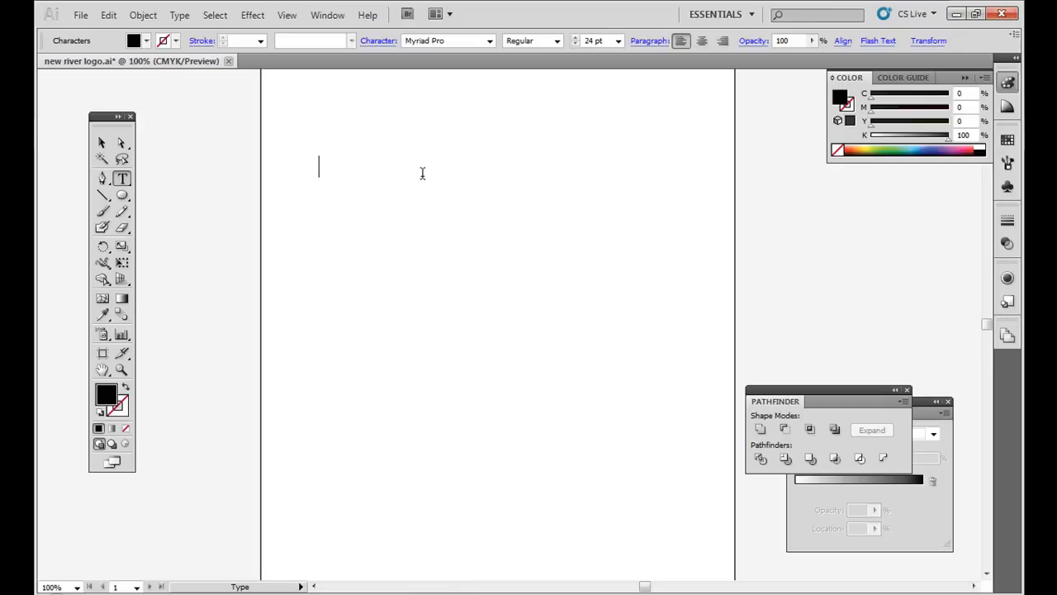
{"action": "type", "text": "NEW RIVER"}
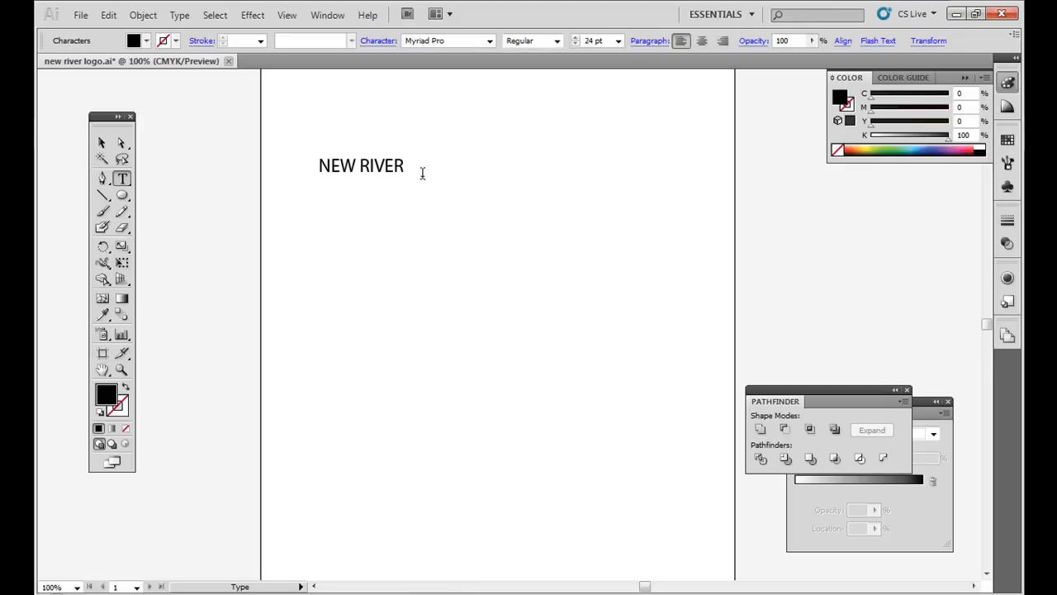
{"action": "left_click", "coordinate": [100, 144]}
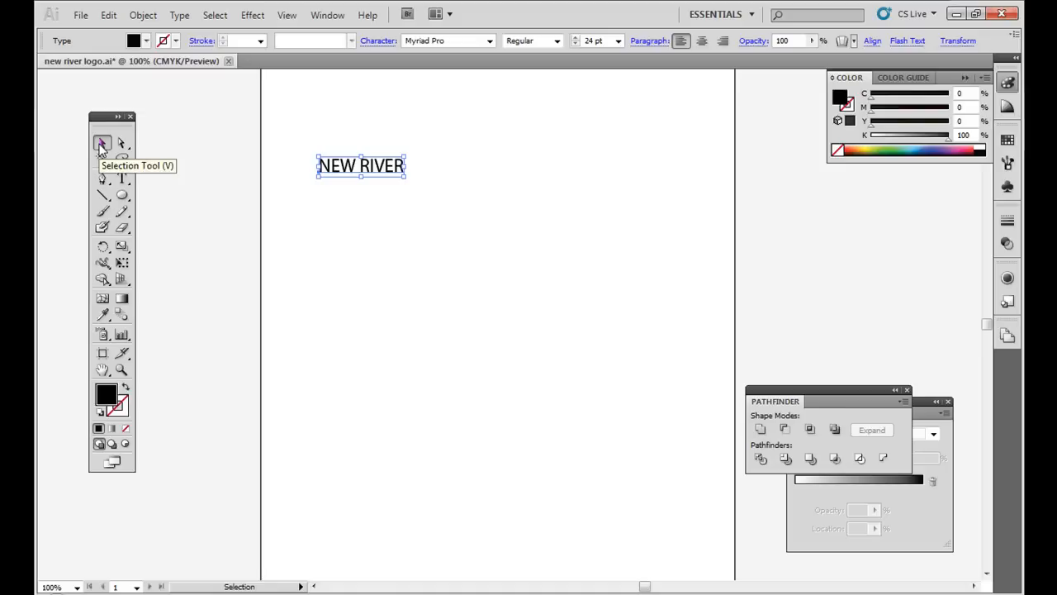
Step: Scale the NEW RIVER text proportionally to about 110 pt and shift it slightly up and left on the artboard
{"action": "left_click_drag", "start_coordinate": [403, 177], "coordinate": [708, 346]}
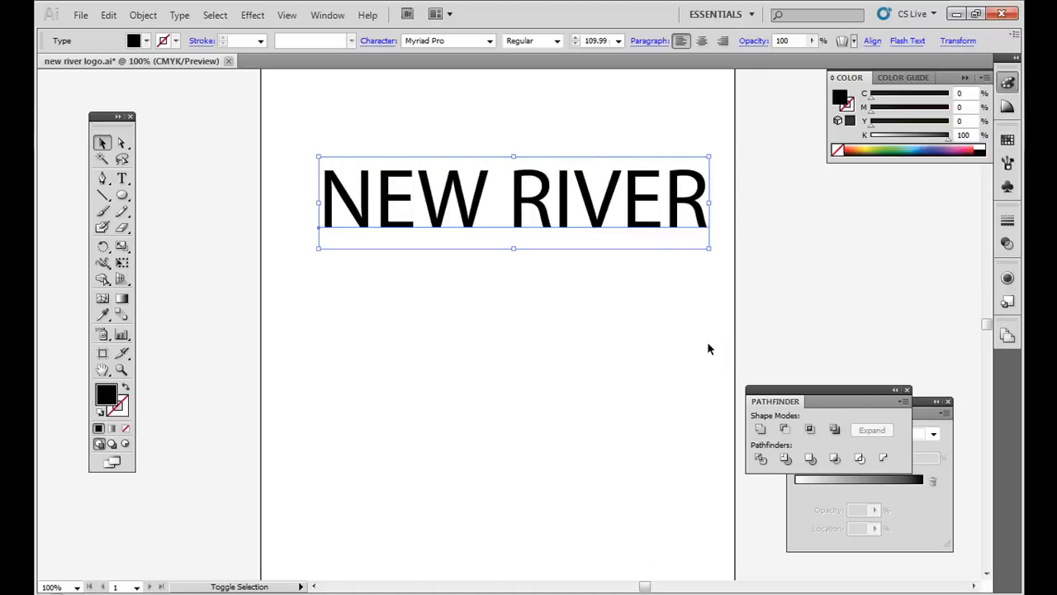
{"action": "left_click_drag", "start_coordinate": [657, 204], "coordinate": [638, 185]}
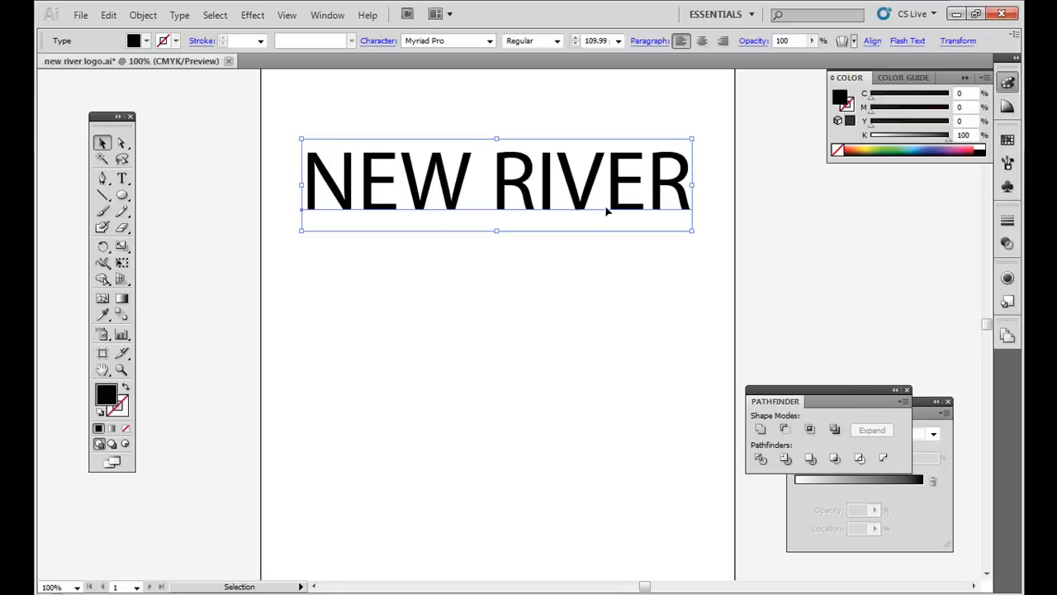
{"action": "left_click", "coordinate": [557, 279]}
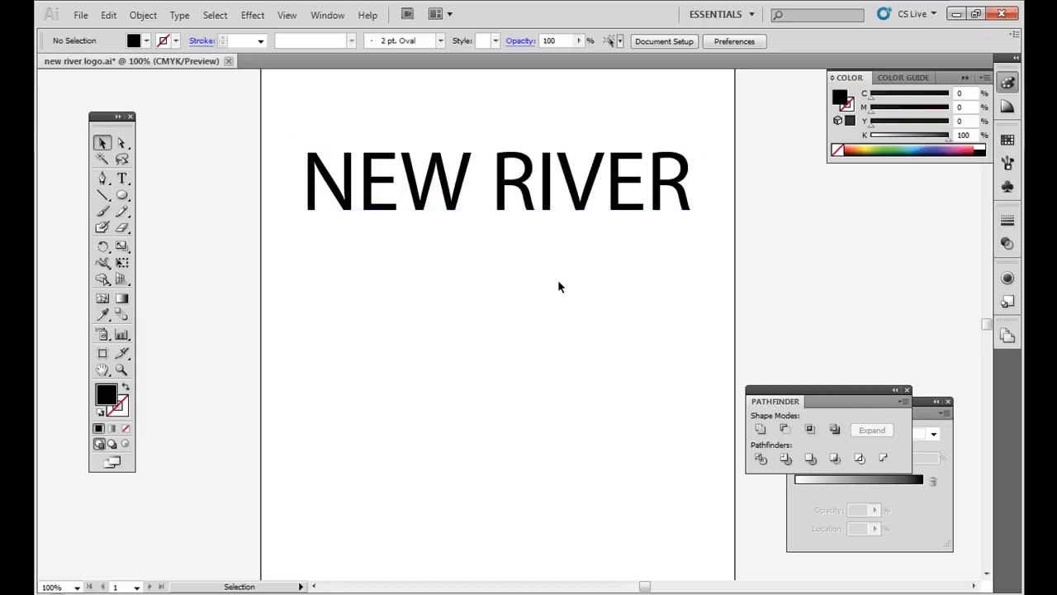
{"action": "left_click", "coordinate": [534, 197]}
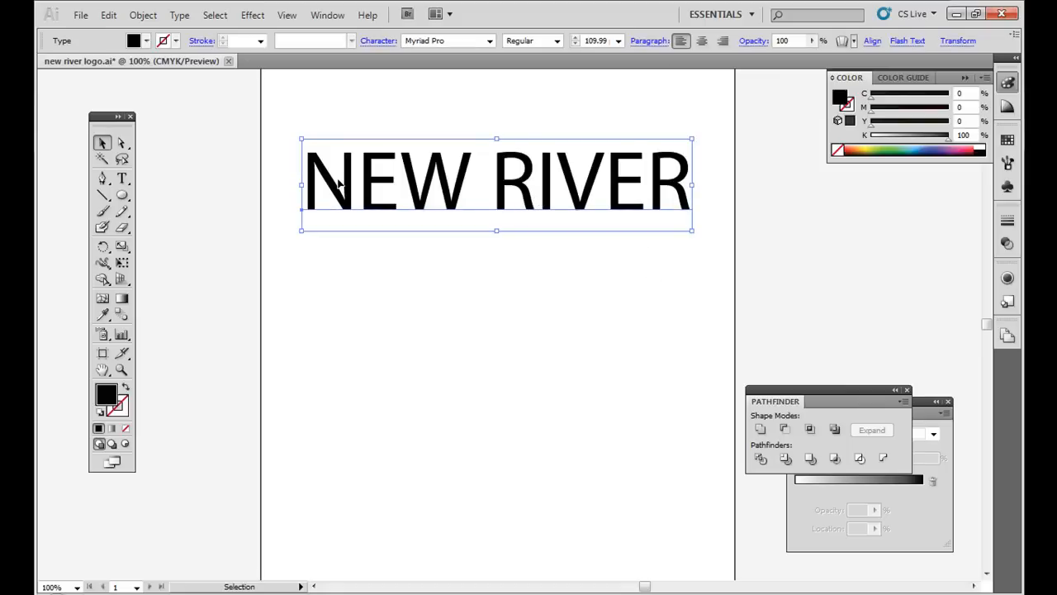
{"action": "left_click", "coordinate": [123, 178]}
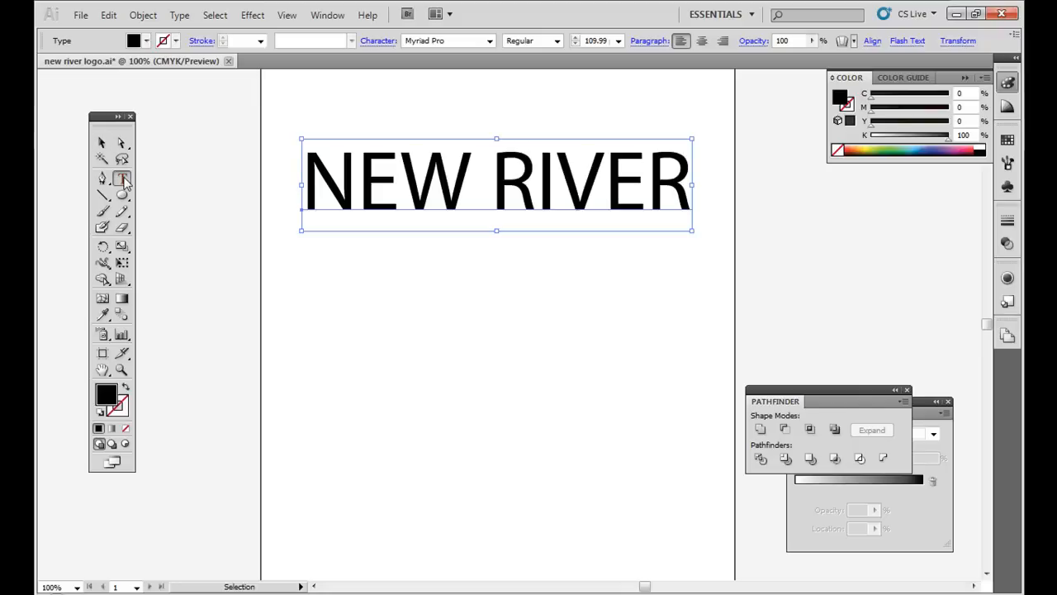
{"action": "left_click_drag", "start_coordinate": [500, 191], "coordinate": [401, 191]}
{"action": "left_click", "coordinate": [498, 190]}
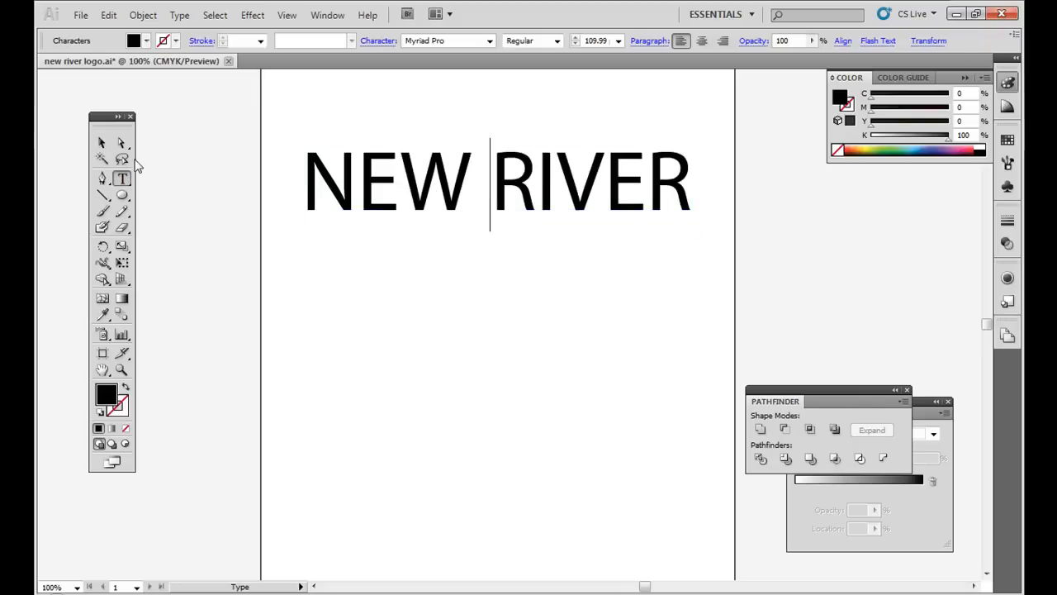
{"action": "left_click", "coordinate": [102, 143]}
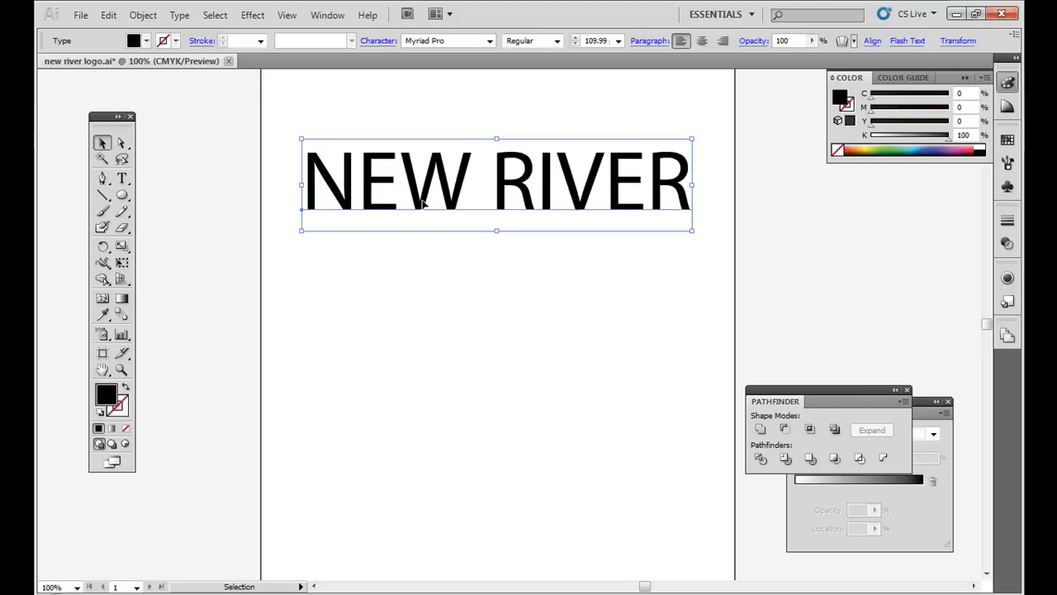
{"action": "left_click_drag", "start_coordinate": [301, 230], "coordinate": [595, 246]}
{"action": "key", "text": "ctrl+z"}
Step: Reposition and enlarge the NEW RIVER text to about 118 pt so it spans the artboard, and convert it to outlines
{"action": "left_click_drag", "start_coordinate": [403, 195], "coordinate": [387, 186]}
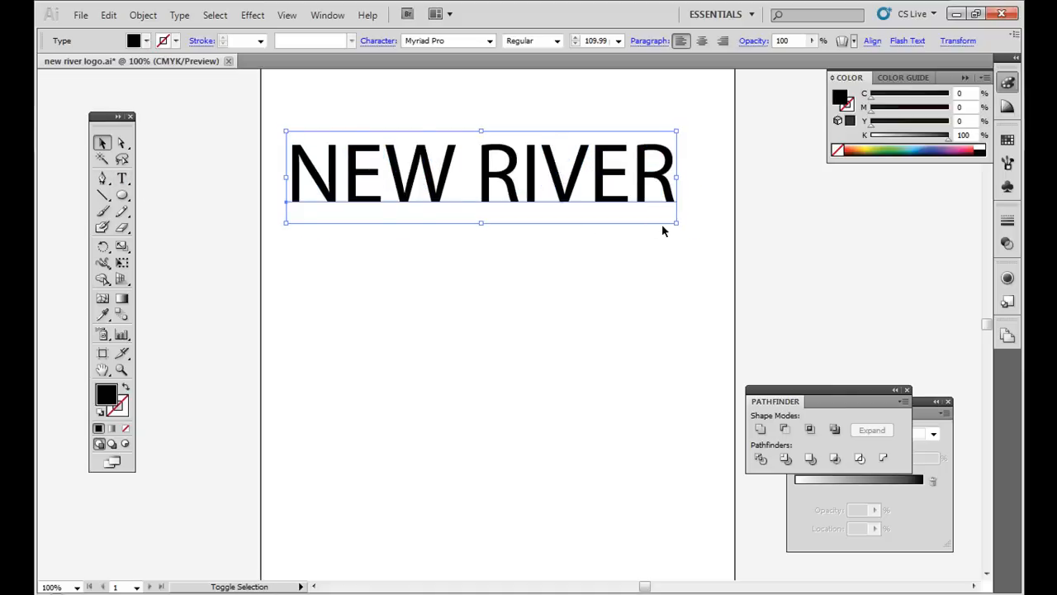
{"action": "left_click_drag", "start_coordinate": [676, 222], "coordinate": [706, 241]}
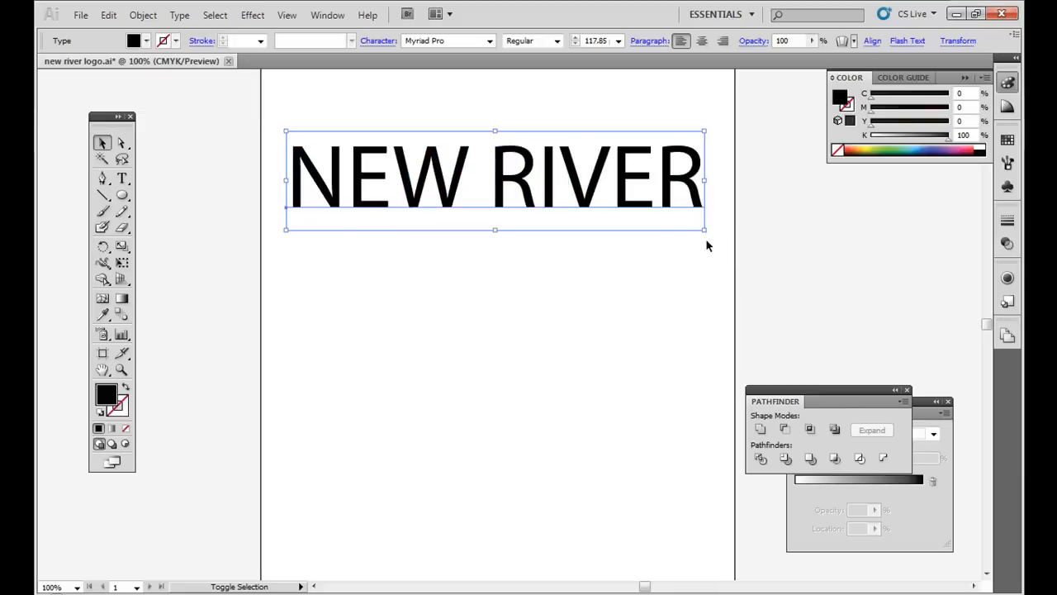
{"action": "right_click", "coordinate": [620, 196]}
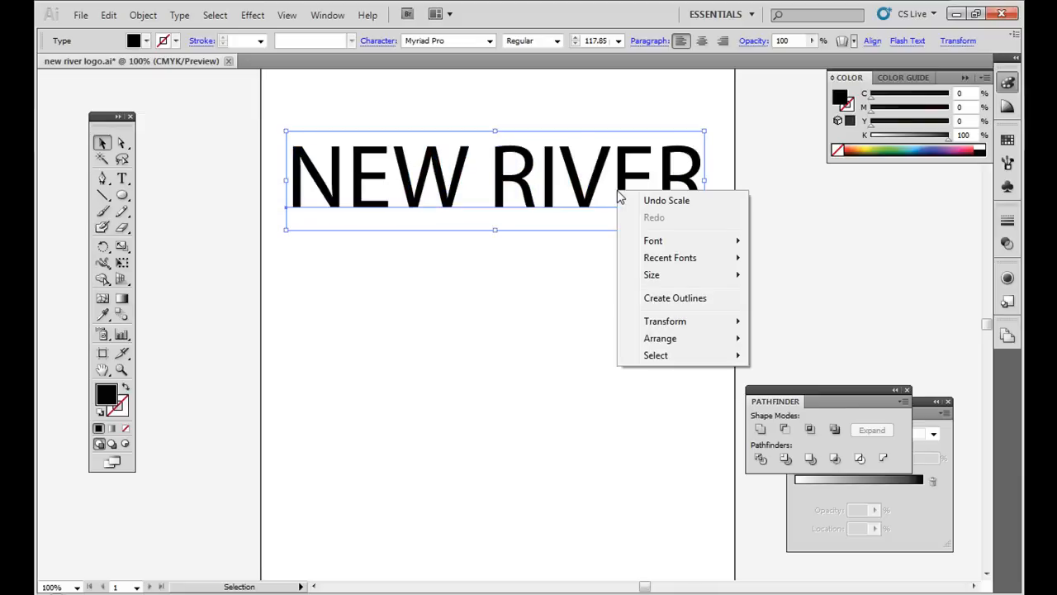
{"action": "left_click", "coordinate": [670, 299]}
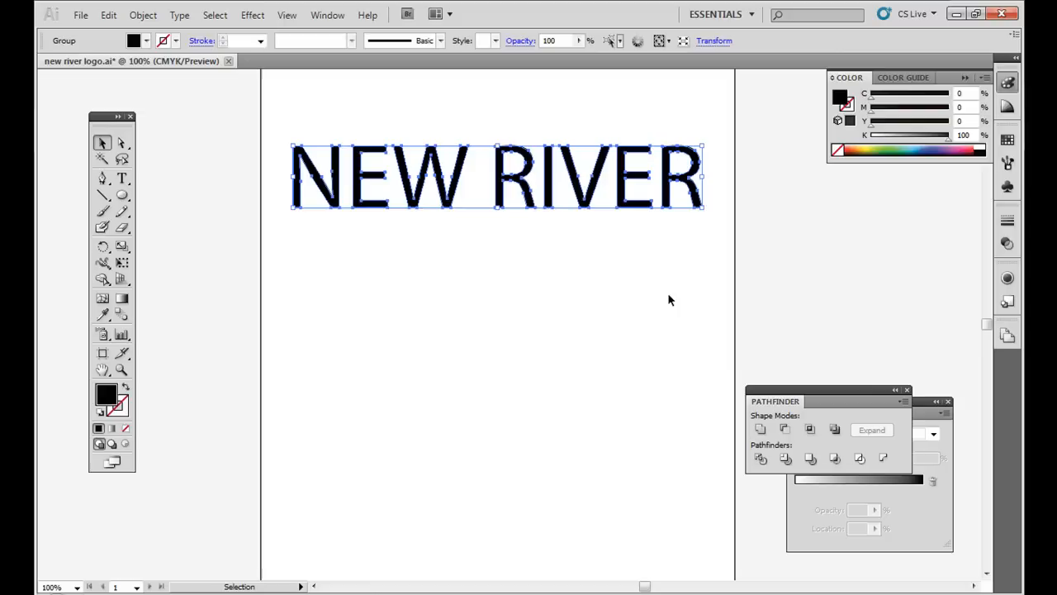
{"action": "left_click", "coordinate": [608, 296]}
Step: Use Direct Selection to stretch the lower-right anchor of the last R's leg horizontally to X 608 pt
{"action": "left_click", "coordinate": [425, 167]}
{"action": "key", "text": "ctrl+equal"}
{"action": "key", "text": "ctrl+equal"}
{"action": "key", "text": "ctrl+equal"}
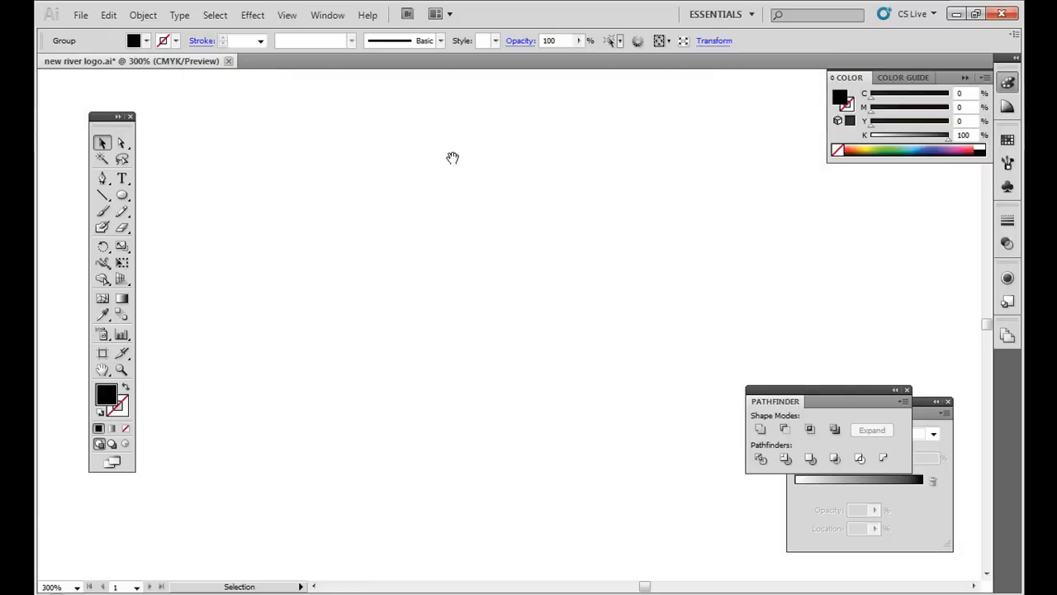
{"action": "left_click_drag", "start_coordinate": [450, 156], "coordinate": [488, 405]}
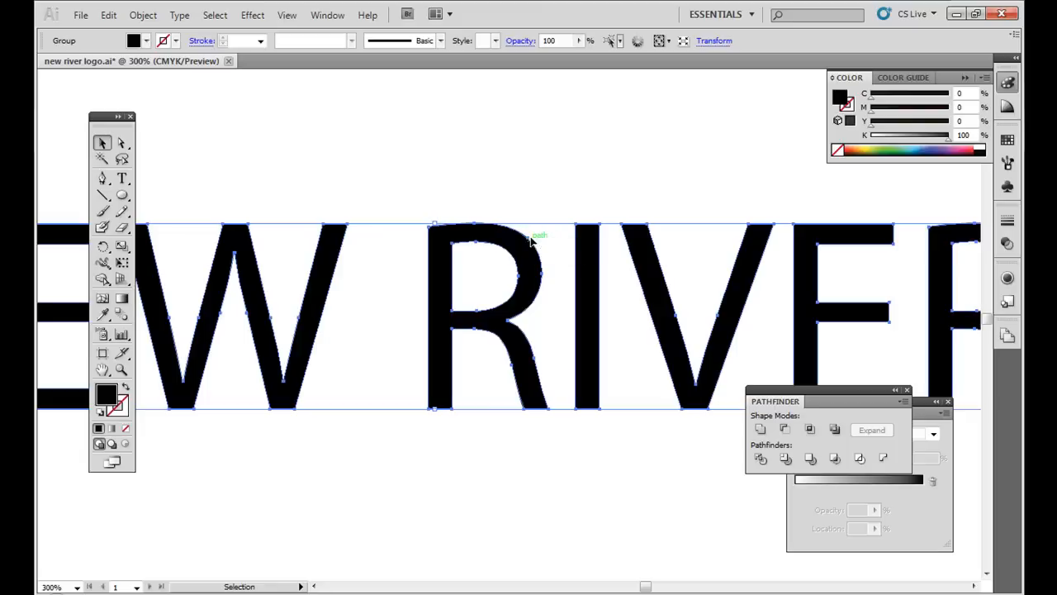
{"action": "left_click", "coordinate": [122, 143]}
{"action": "left_click_drag", "start_coordinate": [653, 141], "coordinate": [346, 184]}
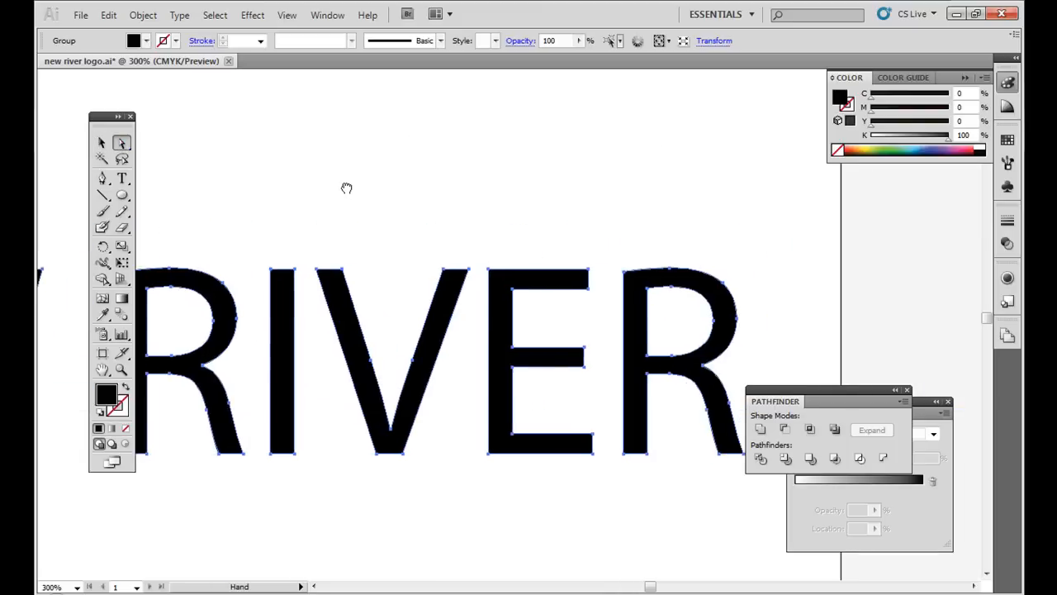
{"action": "left_click_drag", "start_coordinate": [657, 182], "coordinate": [402, 176]}
{"action": "left_click", "coordinate": [549, 163]}
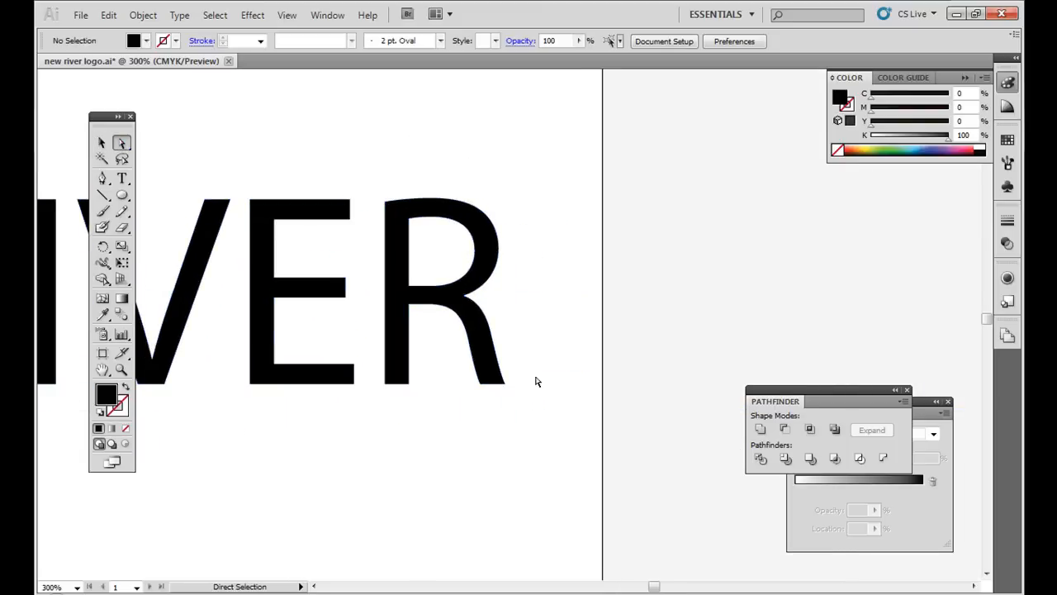
{"action": "left_click", "coordinate": [506, 388]}
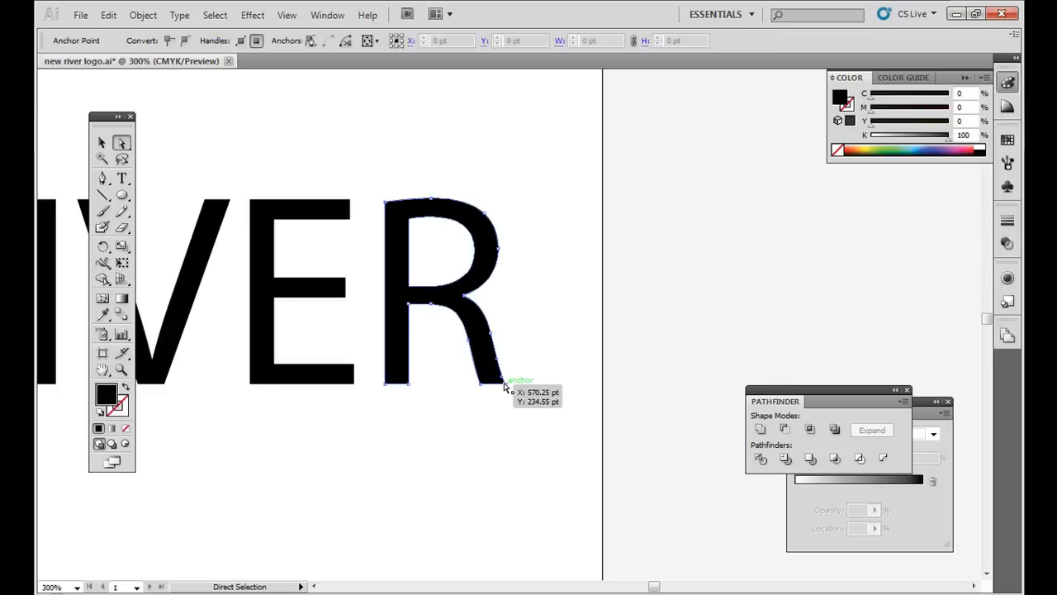
{"action": "left_click_drag", "start_coordinate": [506, 388], "coordinate": [593, 385]}
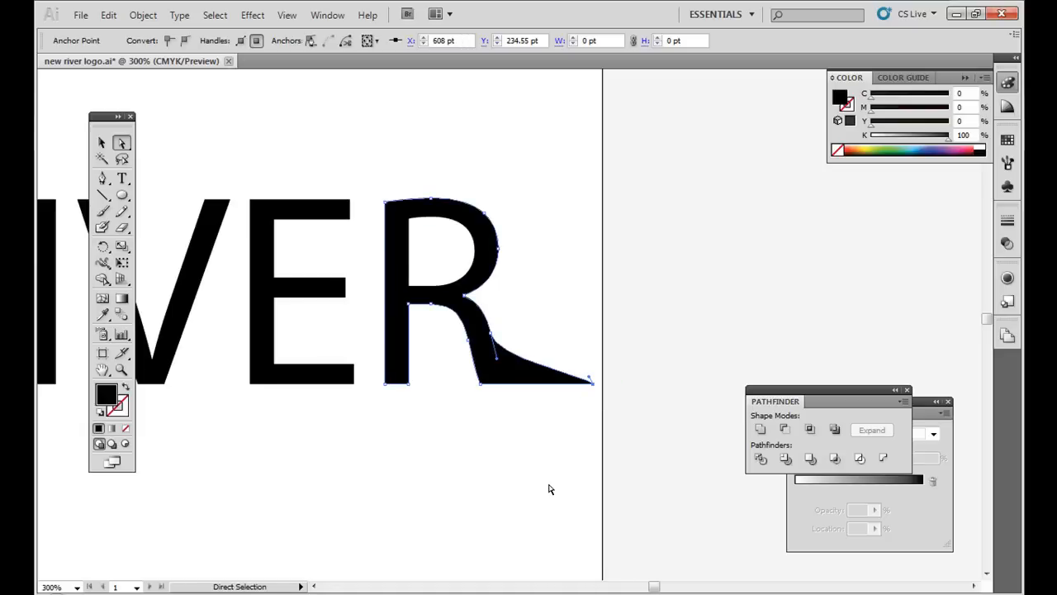
Step: Undo the stretch of the last R's leg
{"action": "key", "text": "space"}
{"action": "left_click_drag", "start_coordinate": [466, 438], "coordinate": [580, 415]}
{"action": "key", "text": "ctrl+z"}
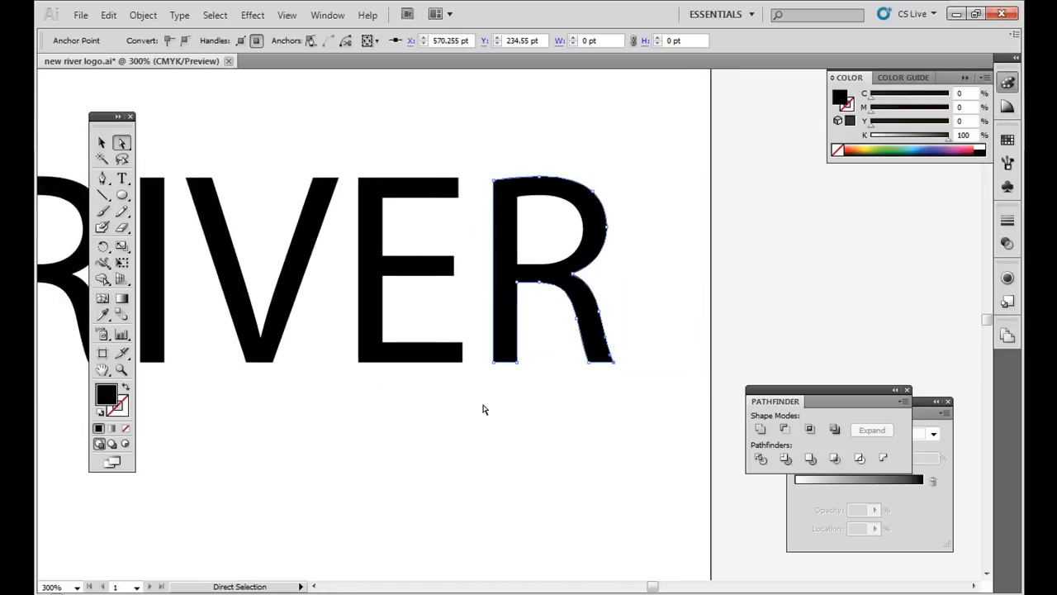
Step: Thicken the stem of the first R in RIVER by moving its left edge straight outward toward the W
{"action": "key", "text": "space"}
{"action": "left_click_drag", "start_coordinate": [484, 408], "coordinate": [738, 354]}
{"action": "left_click_drag", "start_coordinate": [460, 398], "coordinate": [585, 396]}
{"action": "left_click_drag", "start_coordinate": [494, 388], "coordinate": [517, 411]}
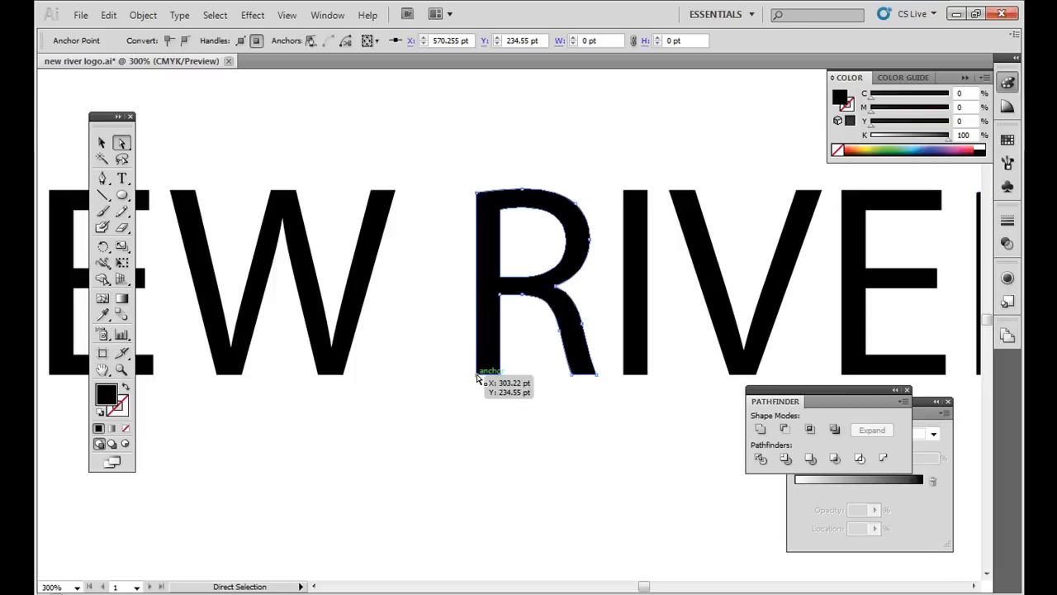
{"action": "left_click_drag", "start_coordinate": [478, 289], "coordinate": [439, 289]}
{"action": "left_click", "coordinate": [444, 416]}
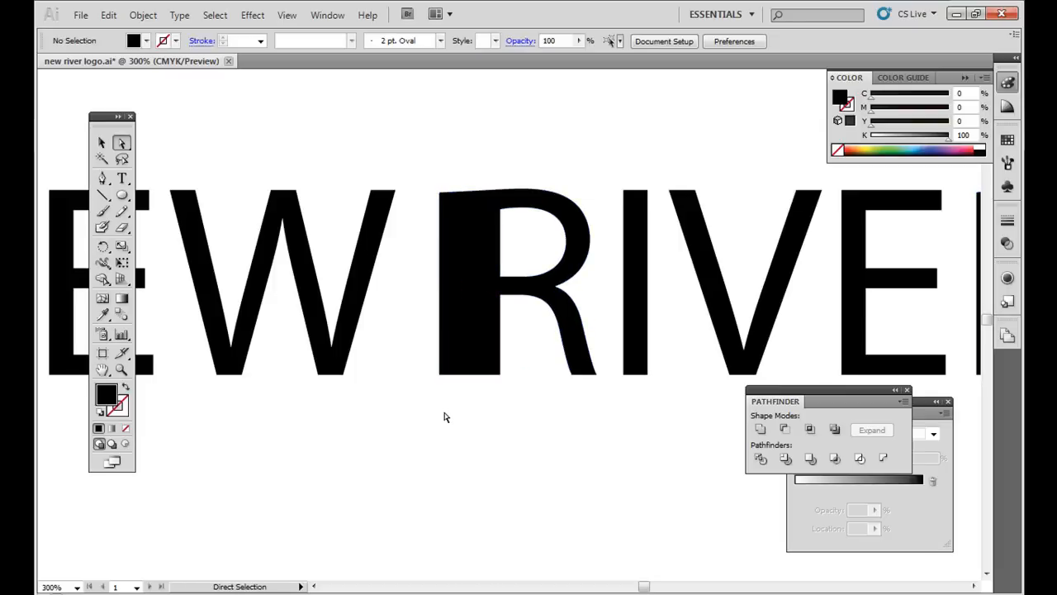
Step: Undo the thickening of the first R's stem in RIVER and leave nothing selected
{"action": "key", "text": "ctrl+minus"}
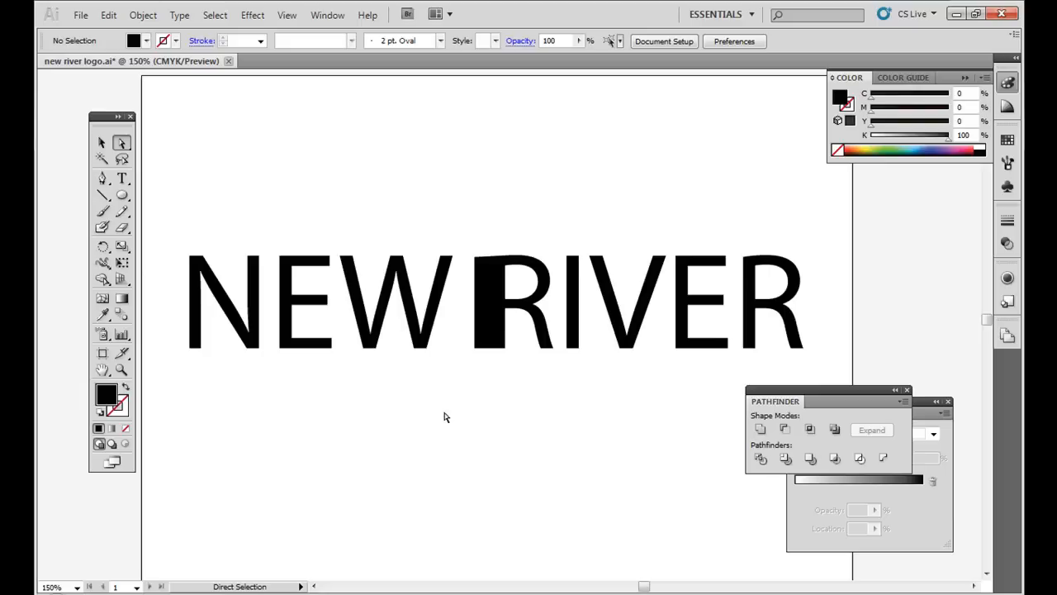
{"action": "key", "text": "ctrl+z"}
{"action": "left_click", "coordinate": [447, 390]}
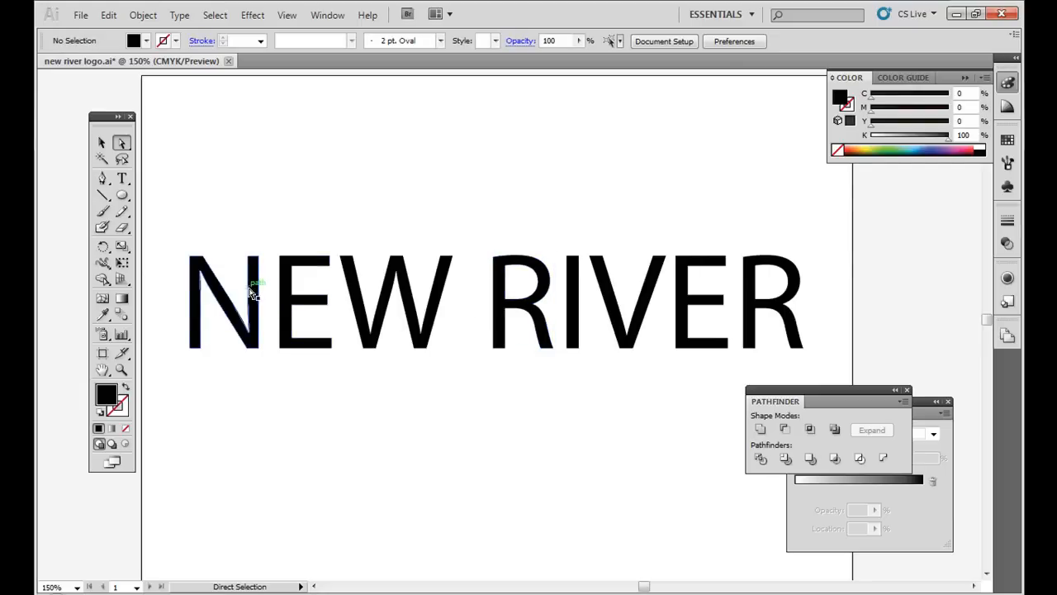
Step: Try reshaping the E in NEW by moving its stem's outer edge, undo it, then try moving its upper-left anchor to X 111.25 pt, Y 150 pt and undo that
{"action": "key", "text": "ctrl+equal"}
{"action": "key", "text": "ctrl+equal"}
{"action": "key", "text": "ctrl+equal"}
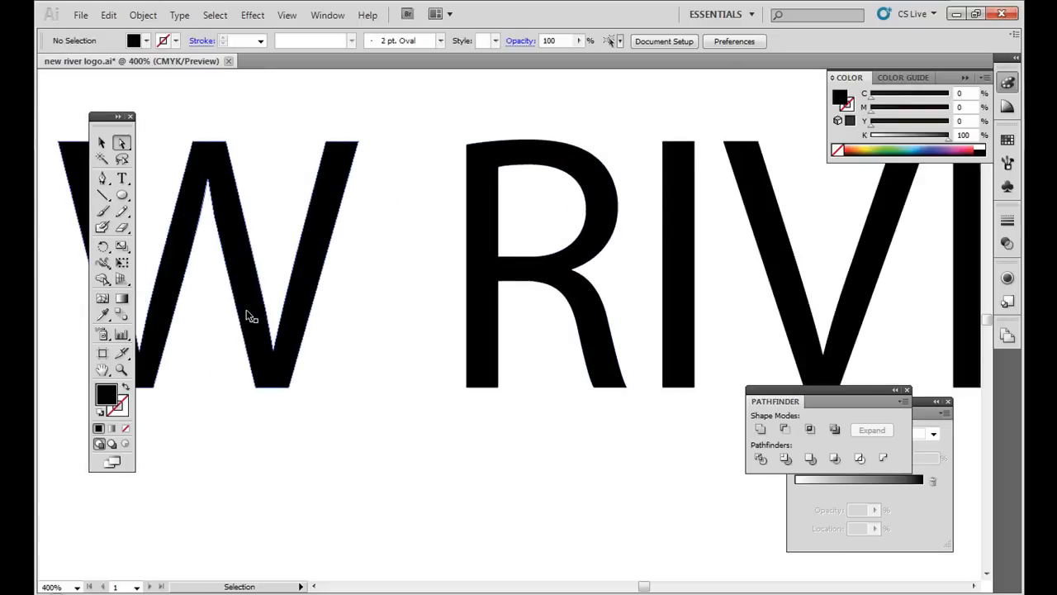
{"action": "left_click_drag", "start_coordinate": [414, 311], "coordinate": [573, 265]}
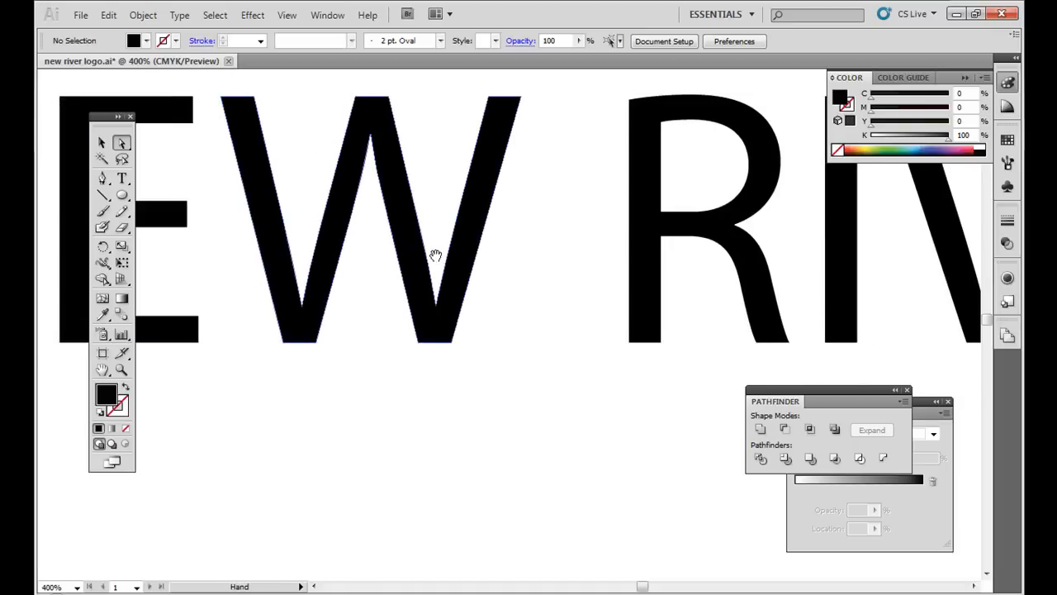
{"action": "left_click_drag", "start_coordinate": [435, 255], "coordinate": [625, 248]}
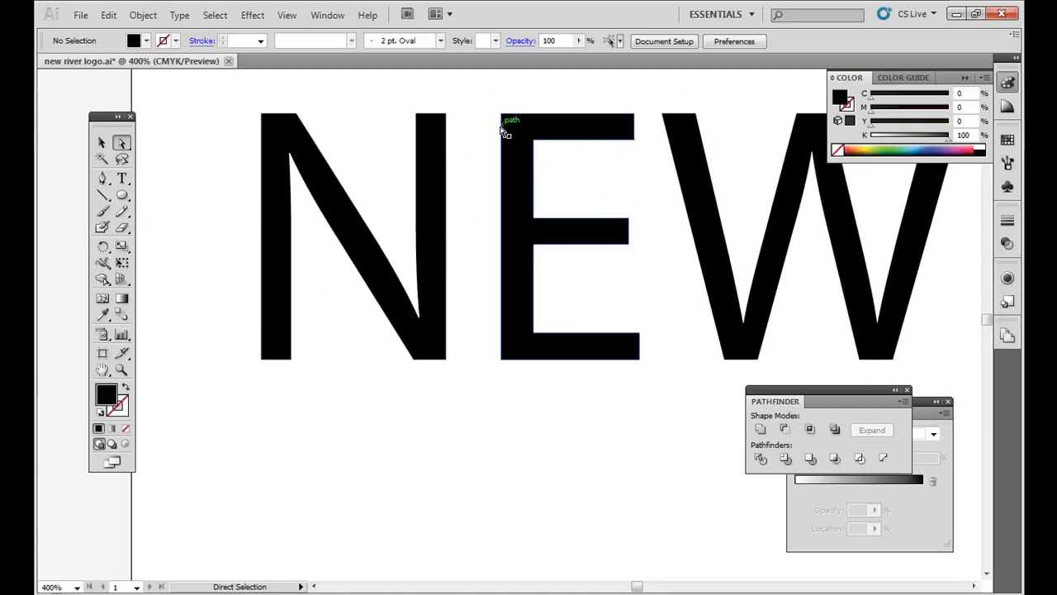
{"action": "left_click", "coordinate": [503, 132]}
{"action": "left_click_drag", "start_coordinate": [487, 148], "coordinate": [483, 168]}
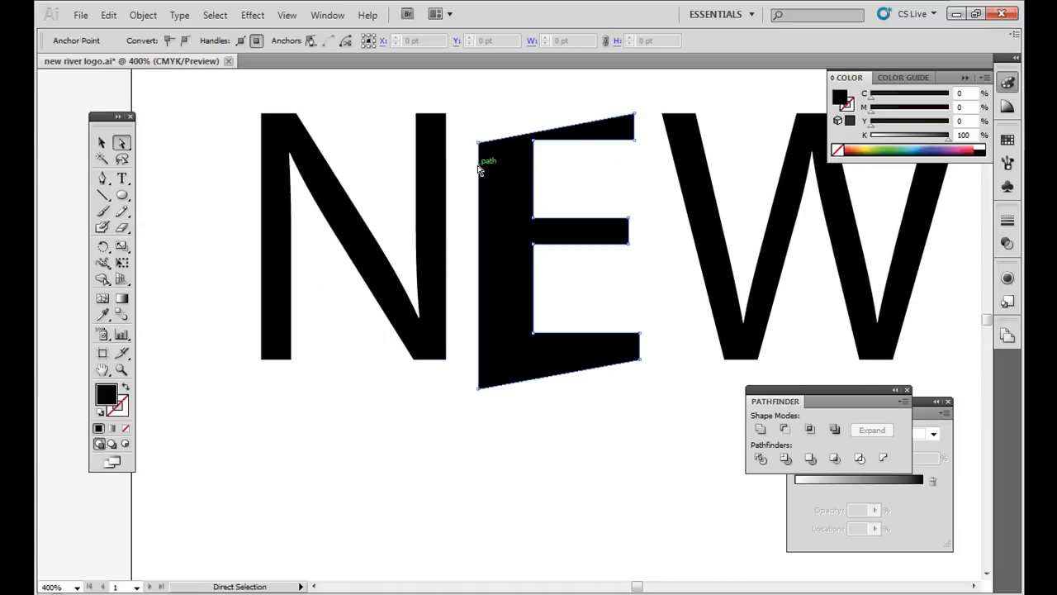
{"action": "key", "text": "ctrl+z"}
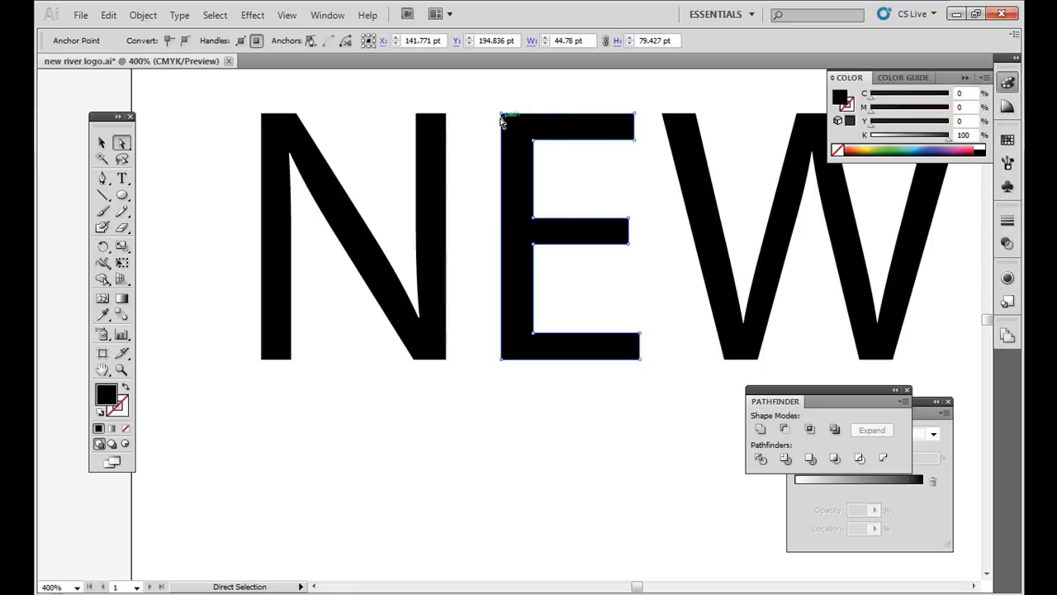
{"action": "left_click_drag", "start_coordinate": [501, 113], "coordinate": [478, 100]}
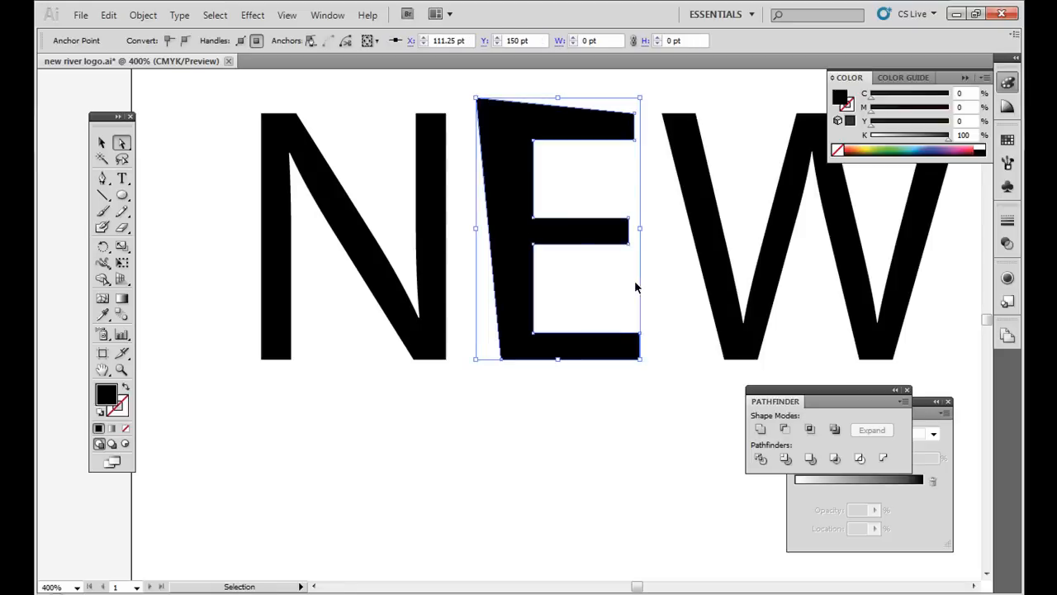
{"action": "key", "text": "ctrl+z"}
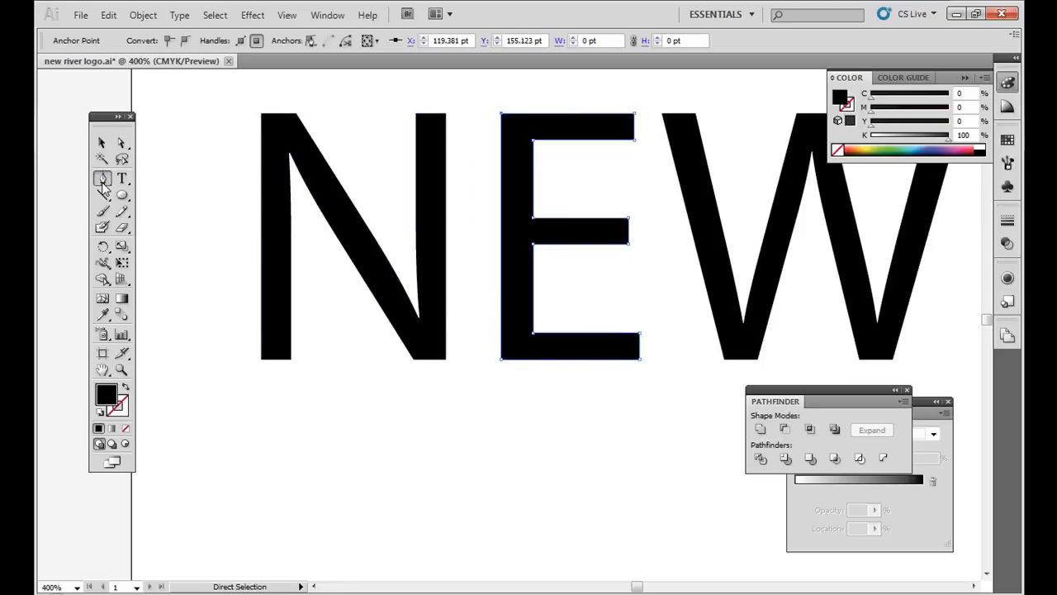
Step: Add an anchor point on the outer edge of the N's right stem, about a third of the way down
{"action": "left_click_drag", "start_coordinate": [103, 178], "coordinate": [183, 202]}
{"action": "left_click", "coordinate": [446, 200]}
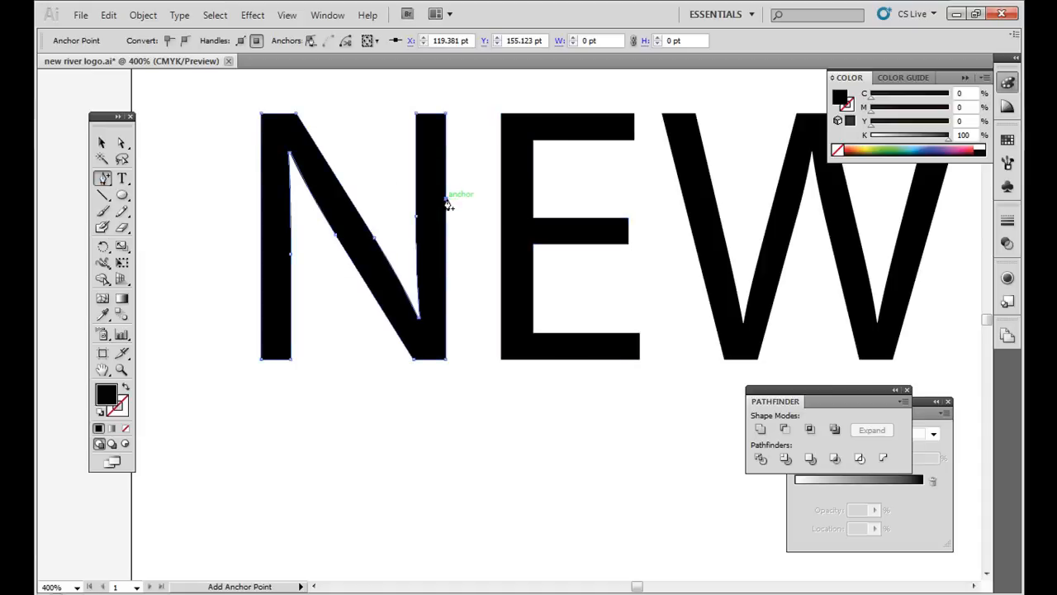
Step: Try pulling the added anchor of the N straight outward to X 111.5 pt, and undo the move
{"action": "left_click", "coordinate": [121, 142]}
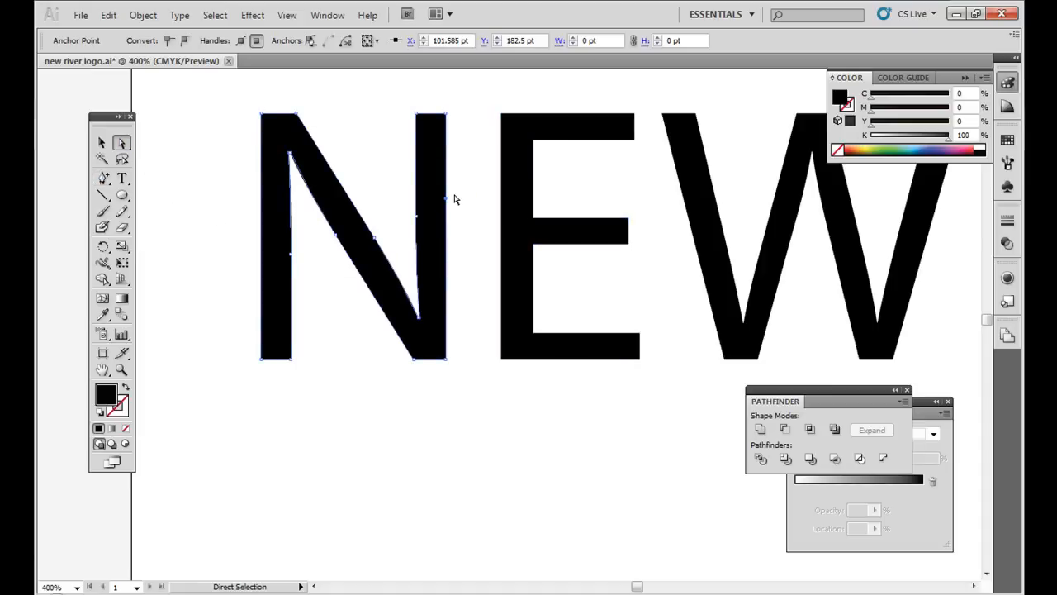
{"action": "left_click_drag", "start_coordinate": [447, 199], "coordinate": [477, 198]}
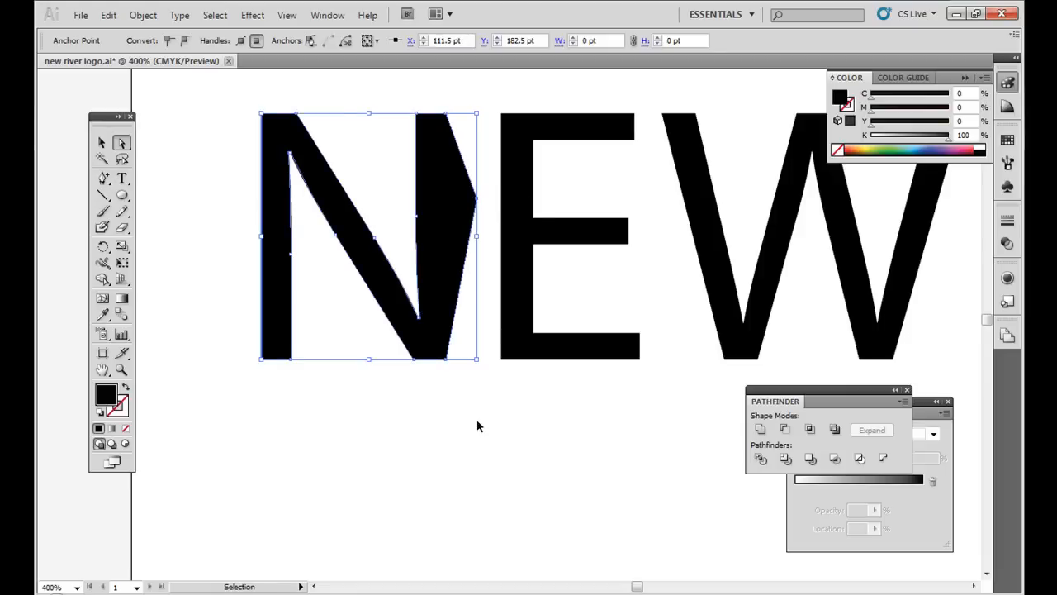
{"action": "key", "text": "ctrl+z"}
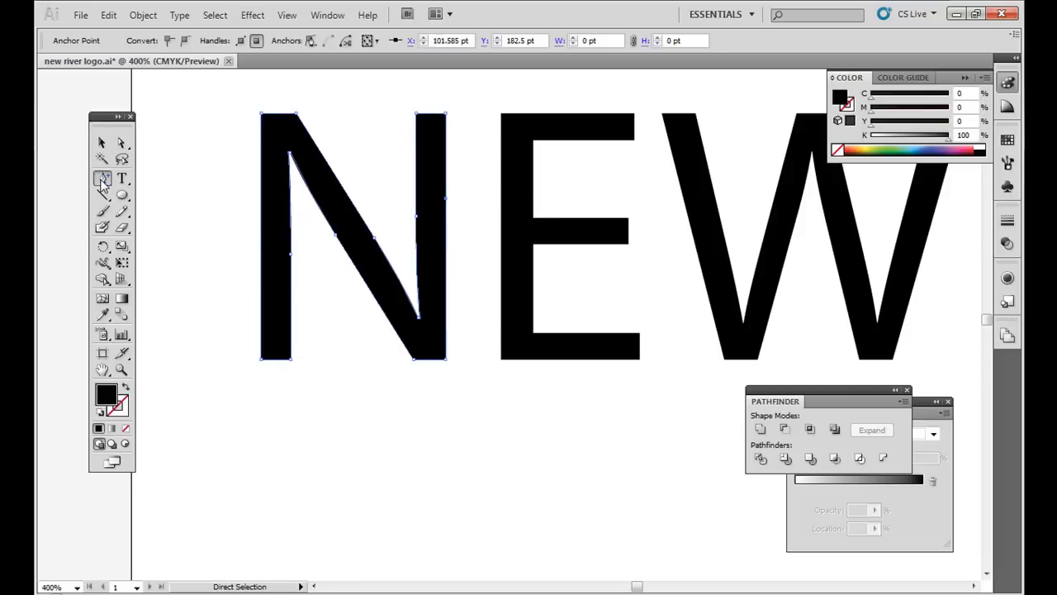
{"action": "left_click_drag", "start_coordinate": [103, 178], "coordinate": [164, 185]}
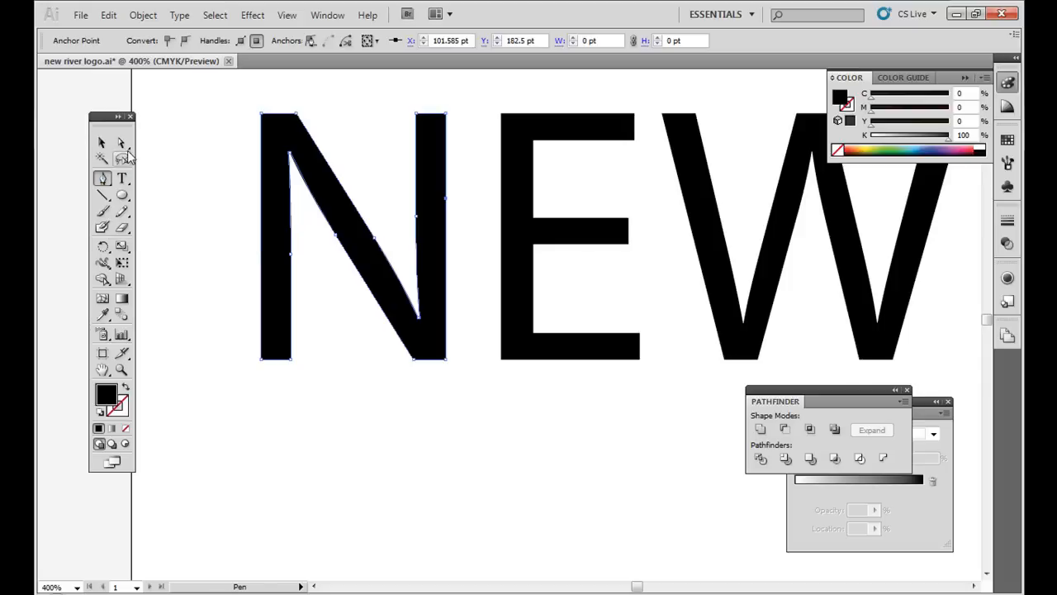
{"action": "left_click", "coordinate": [121, 144]}
Step: Try nudging the partially selected anchors of the N toward the E, and undo the nudges
{"action": "key", "text": "ctrl+minus"}
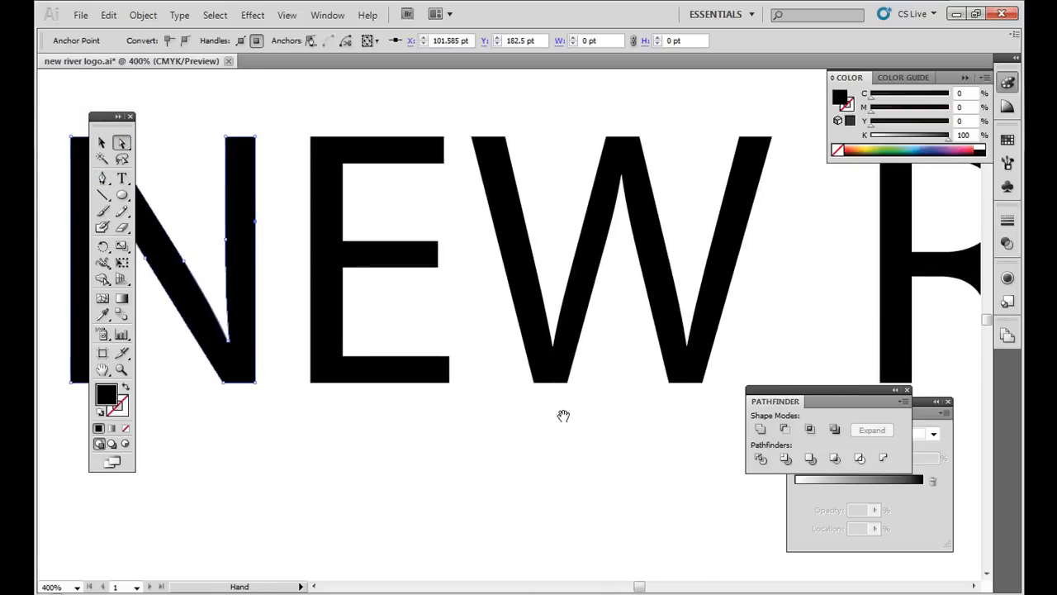
{"action": "key", "text": "ctrl+minus"}
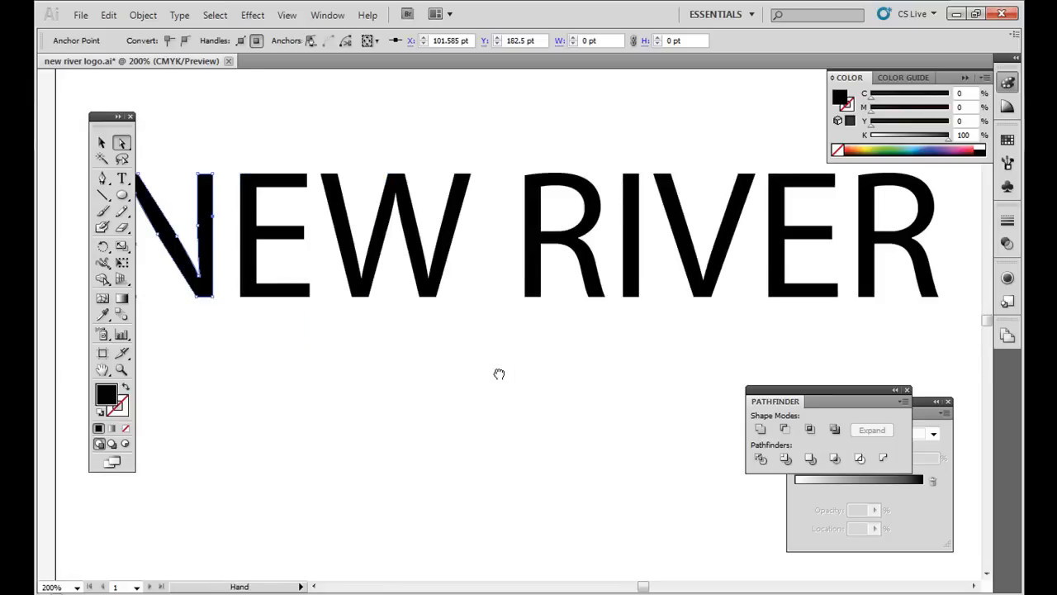
{"action": "key", "text": "ctrl+minus"}
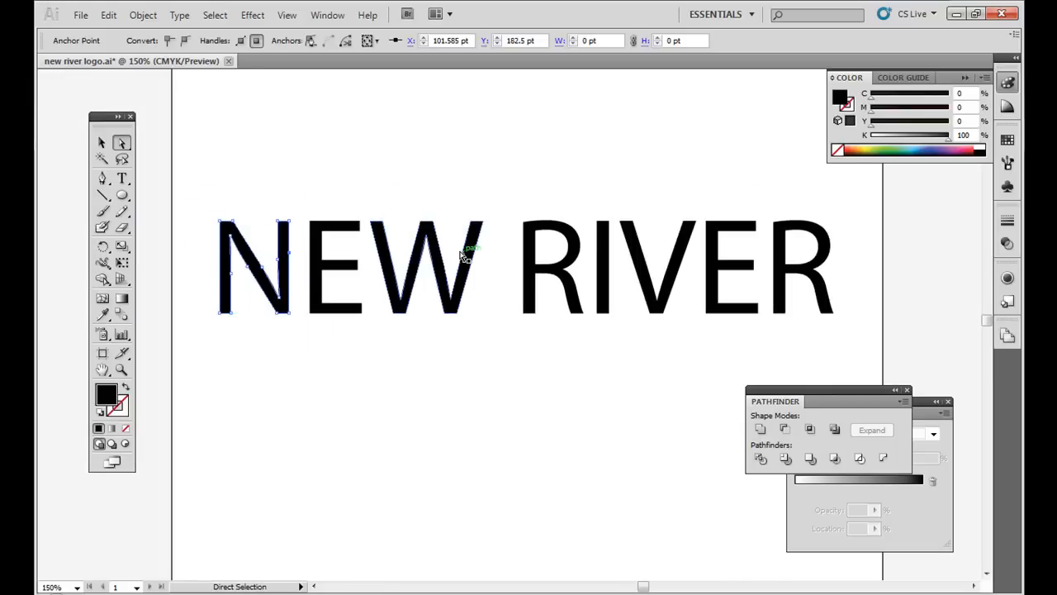
{"action": "left_click_drag", "start_coordinate": [199, 178], "coordinate": [284, 394]}
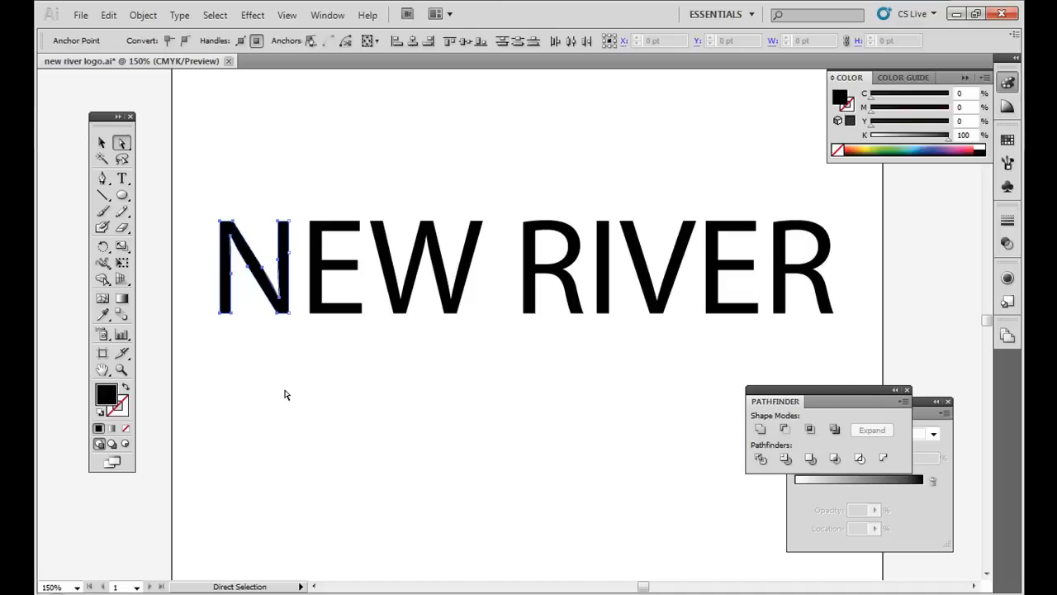
{"action": "key", "text": "shift+Right"}
{"action": "key", "text": "shift+Right"}
{"action": "key", "text": "ctrl+z"}
{"action": "key", "text": "ctrl+z"}
{"action": "key", "text": "ctrl+z"}
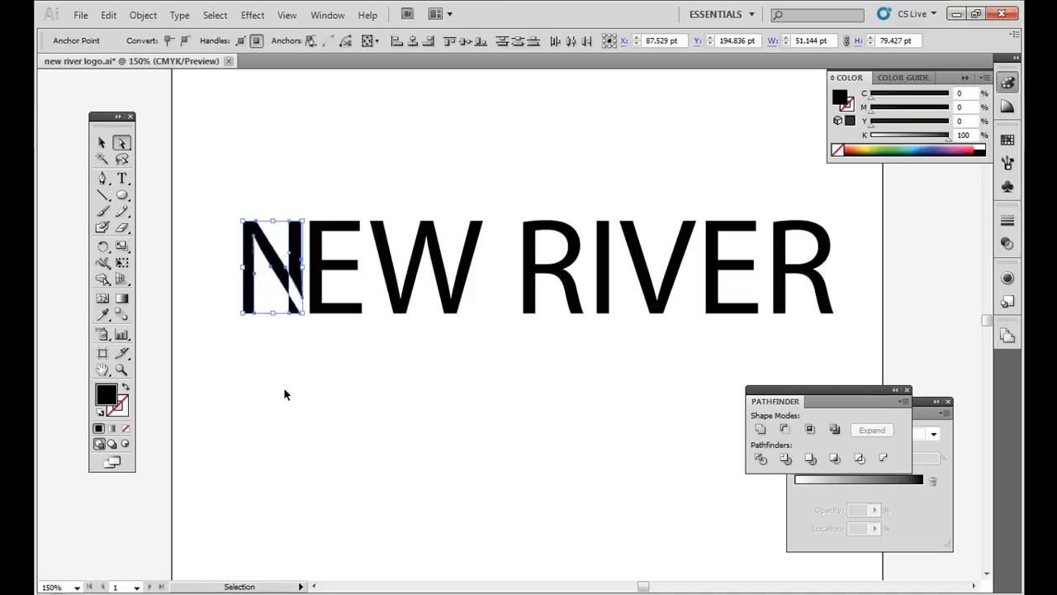
Step: Select the whole N with Direct Selection and move it horizontally until it nearly touches the E
{"action": "left_click", "coordinate": [102, 142]}
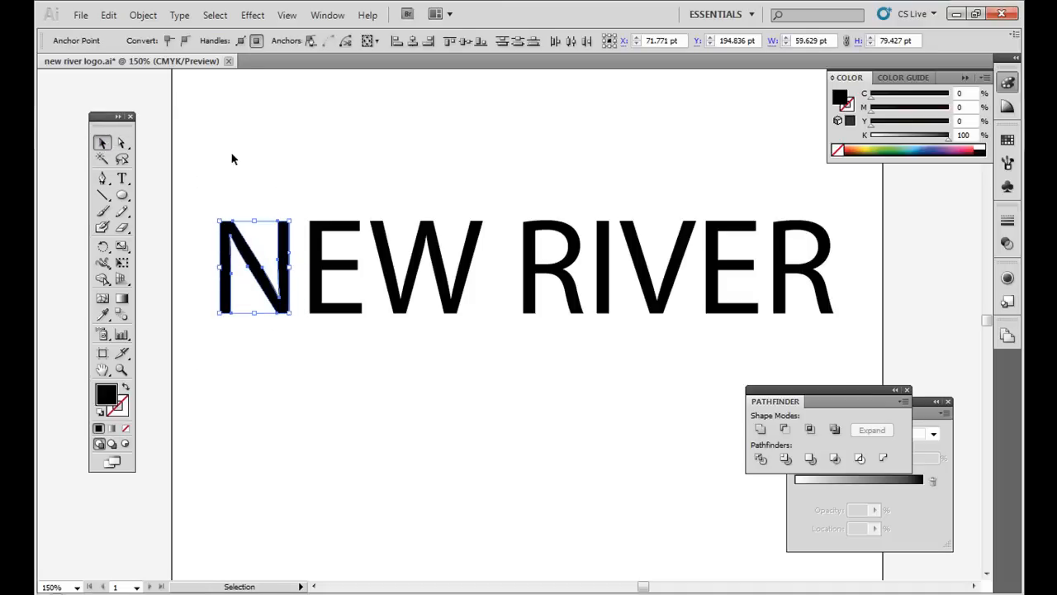
{"action": "left_click_drag", "start_coordinate": [212, 191], "coordinate": [281, 363]}
{"action": "left_click", "coordinate": [283, 371]}
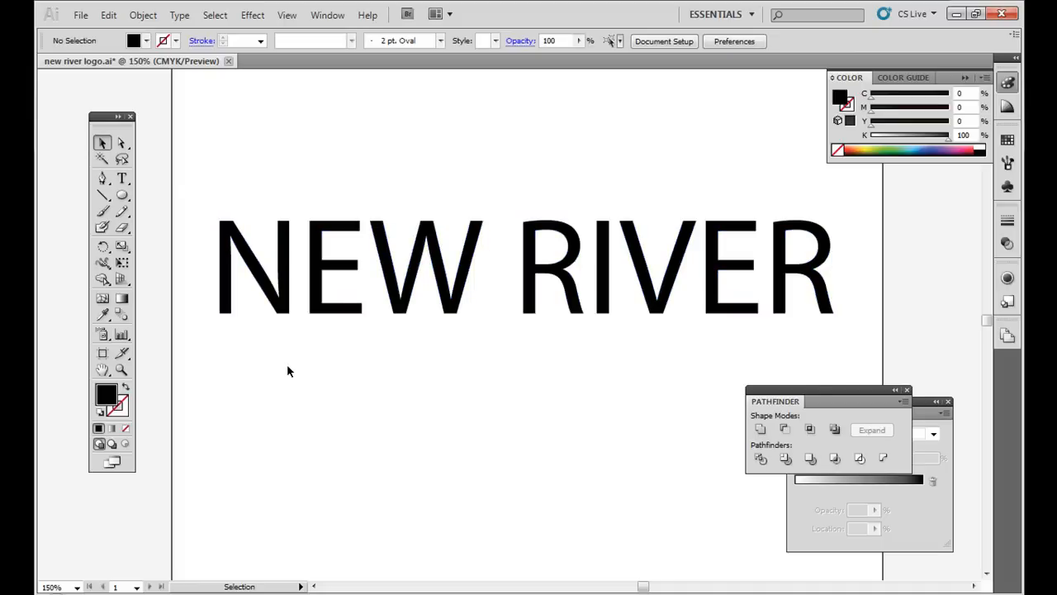
{"action": "left_click", "coordinate": [122, 143]}
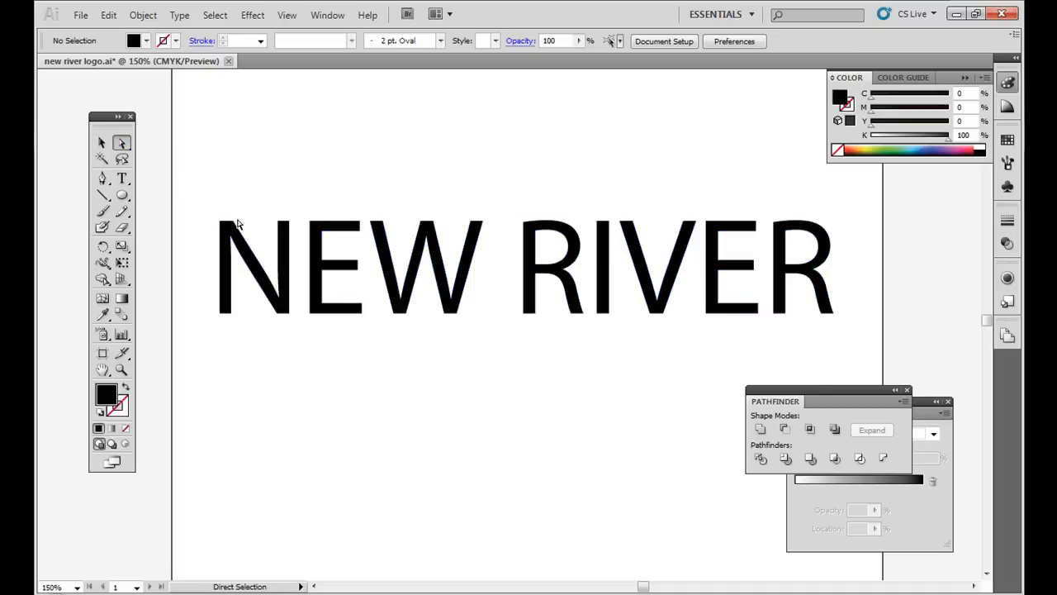
{"action": "left_click", "coordinate": [239, 238]}
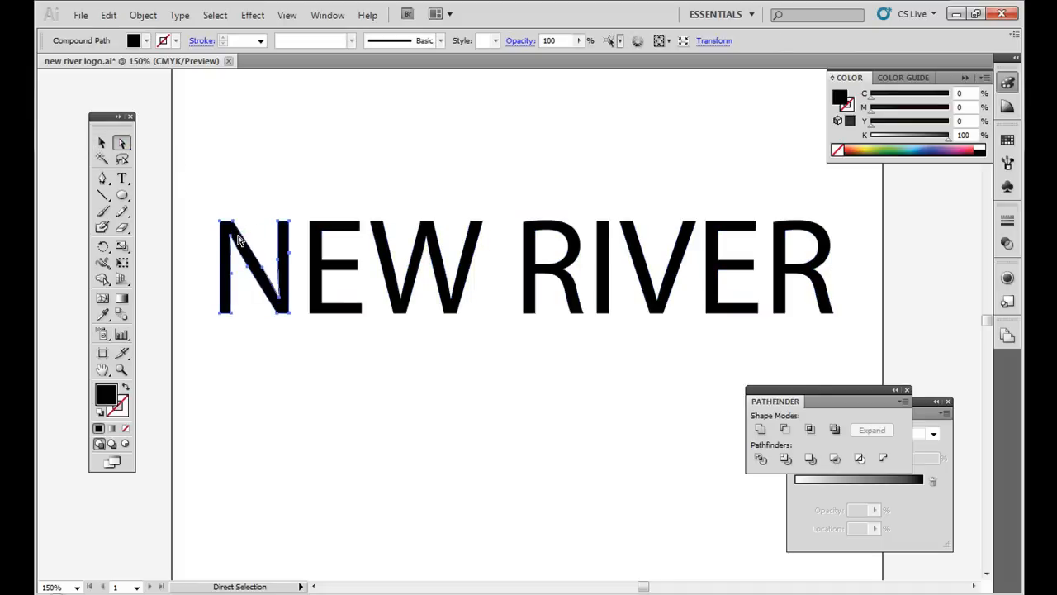
{"action": "left_click_drag", "start_coordinate": [240, 240], "coordinate": [252, 240]}
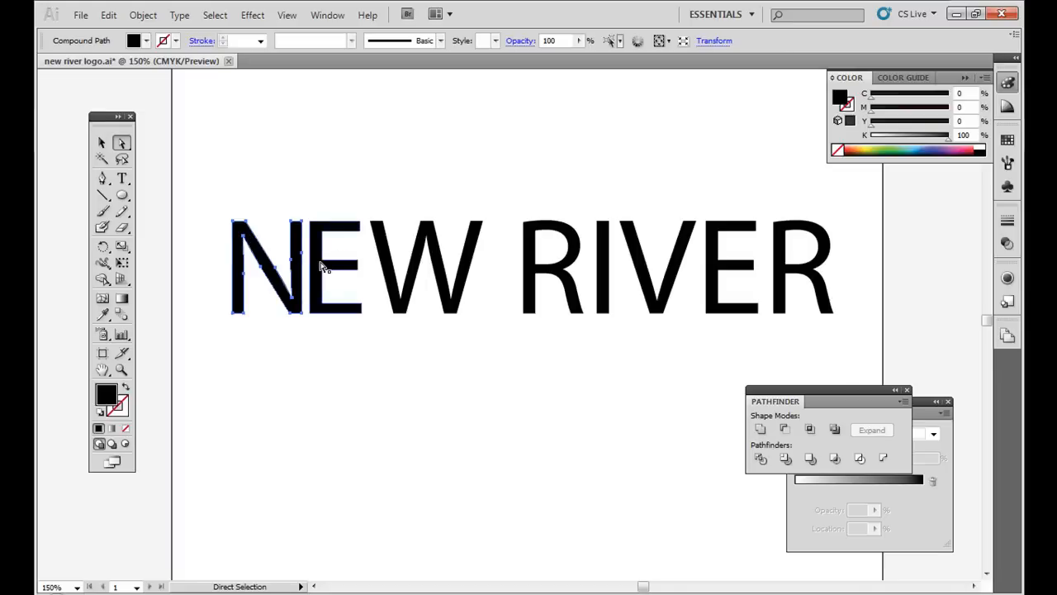
Step: Select the whole W of NEW and nudge it horizontally until it sits tight against the E
{"action": "left_click", "coordinate": [400, 266]}
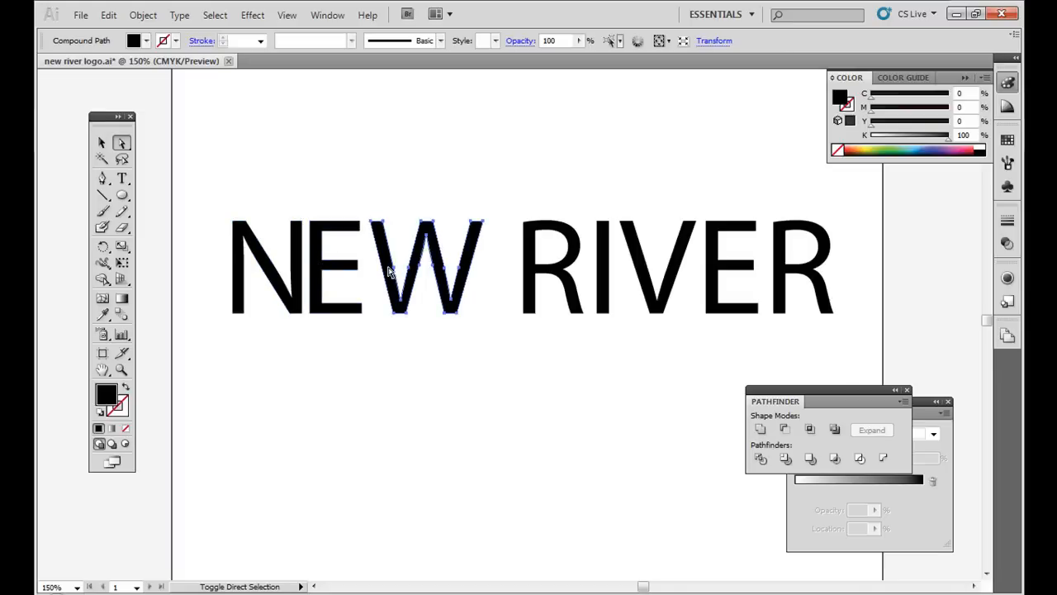
{"action": "key", "text": "shift+Left"}
{"action": "key", "text": "Right"}
{"action": "key", "text": "Right"}
{"action": "key", "text": "Right"}
{"action": "key", "text": "Right"}
{"action": "key", "text": "Right"}
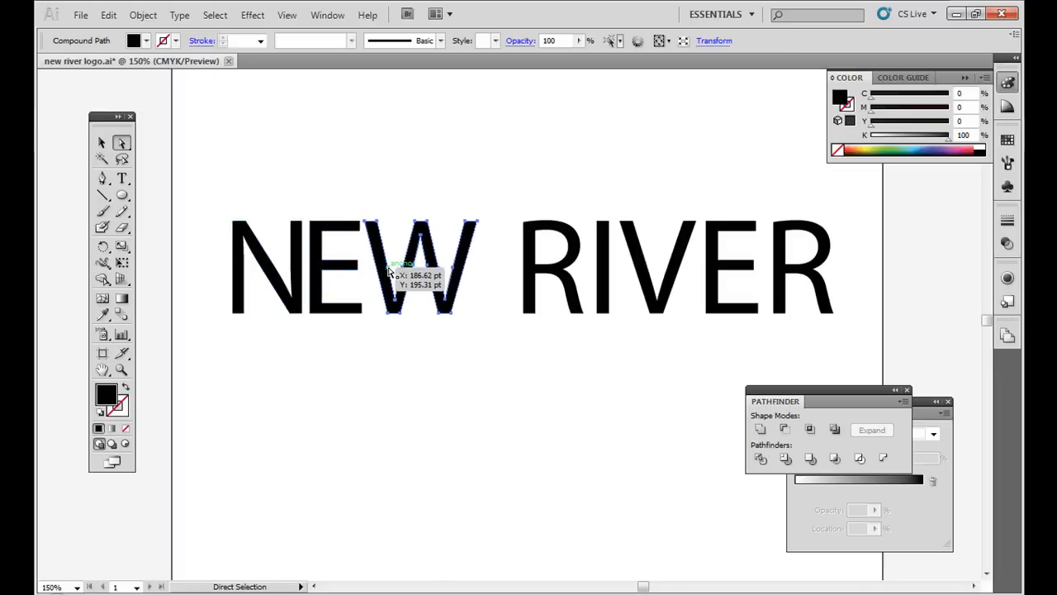
Step: Nudge the I of RIVER close against the first R, and the V close against the I
{"action": "left_click", "coordinate": [603, 282]}
{"action": "left_click", "coordinate": [649, 281]}
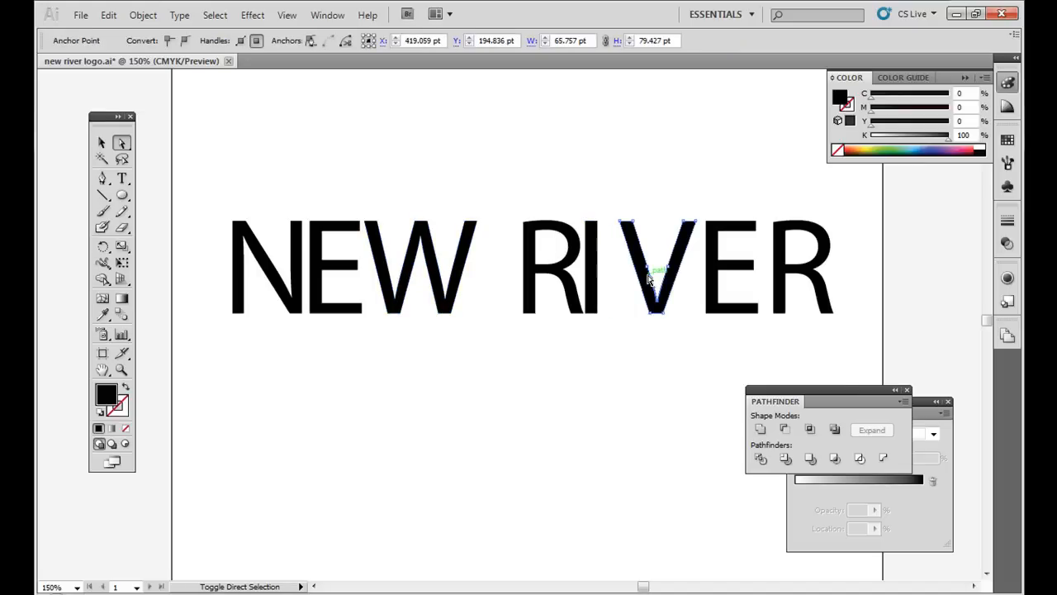
{"action": "key", "text": "shift+Left"}
{"action": "key", "text": "shift+Left"}
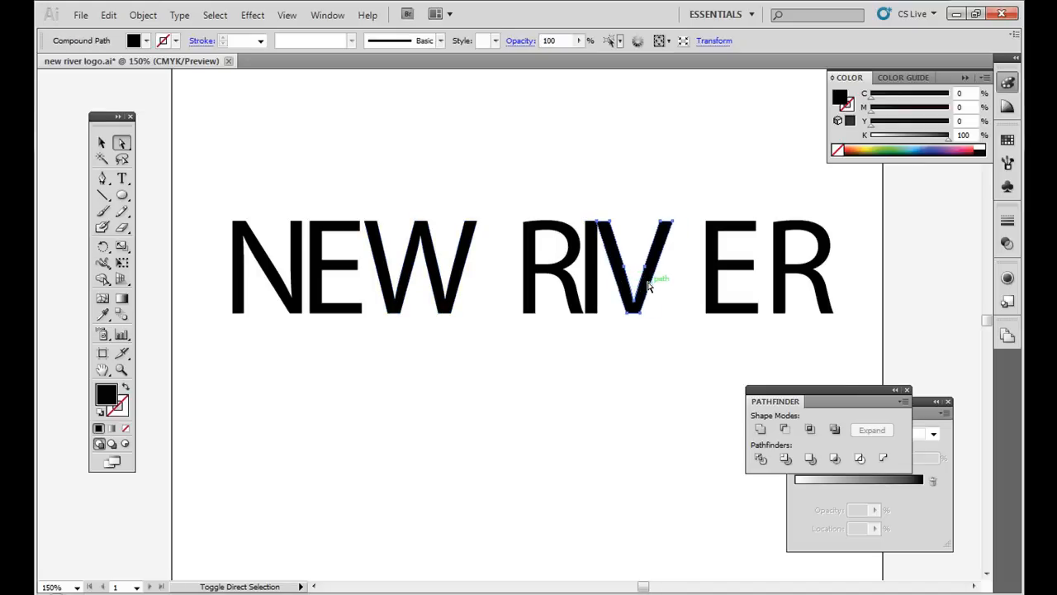
{"action": "key", "text": "shift+Right"}
{"action": "key", "text": "shift+Left"}
{"action": "key", "text": "Right"}
{"action": "key", "text": "Right"}
{"action": "key", "text": "Right"}
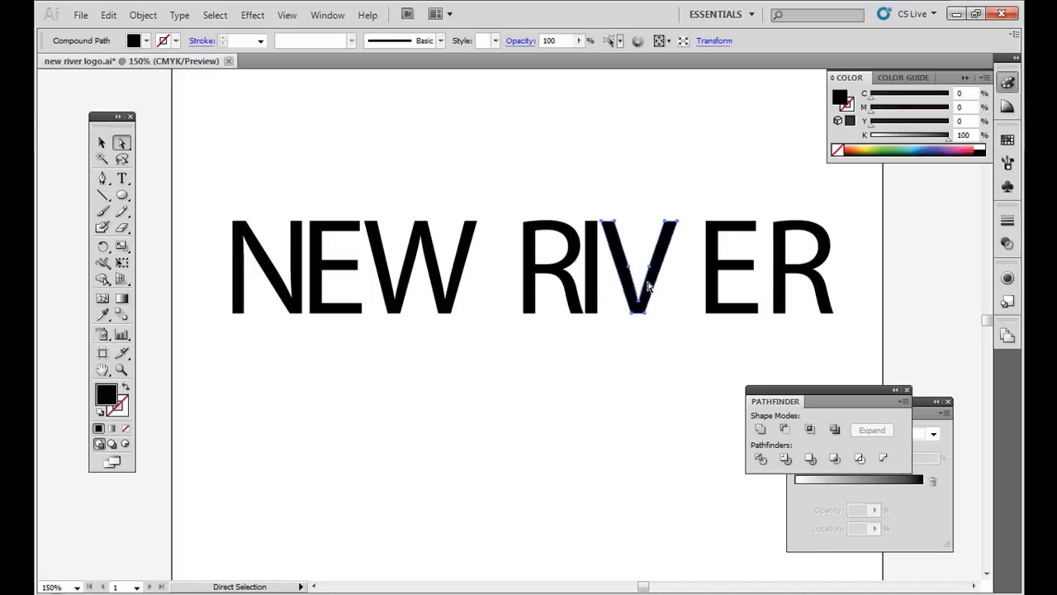
Step: Nudge the E of RIVER against the V and the last R against the E, then clear the selection
{"action": "left_click", "coordinate": [712, 273]}
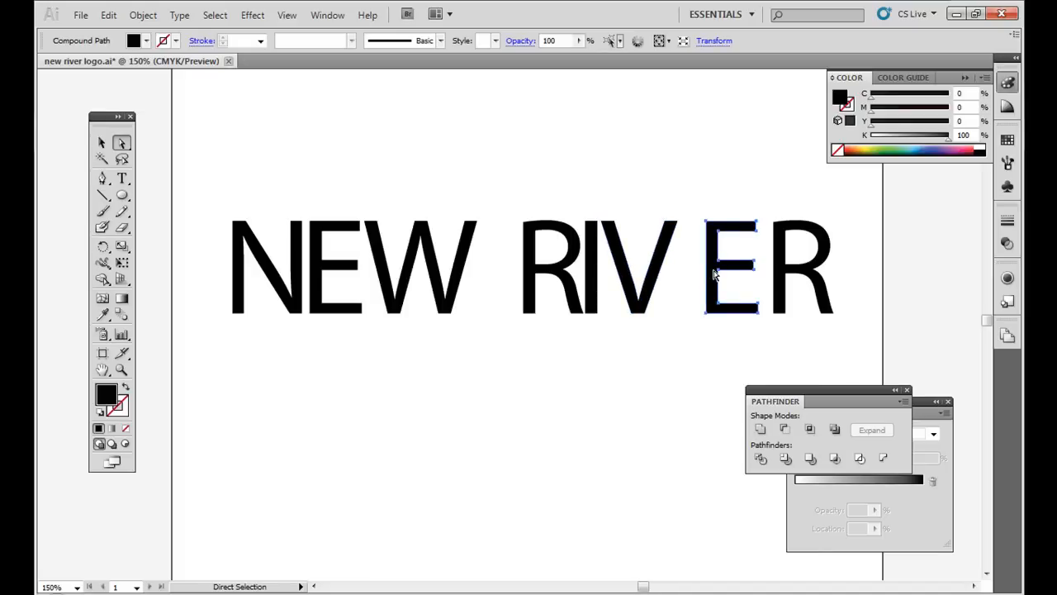
{"action": "key", "text": "shift+Left"}
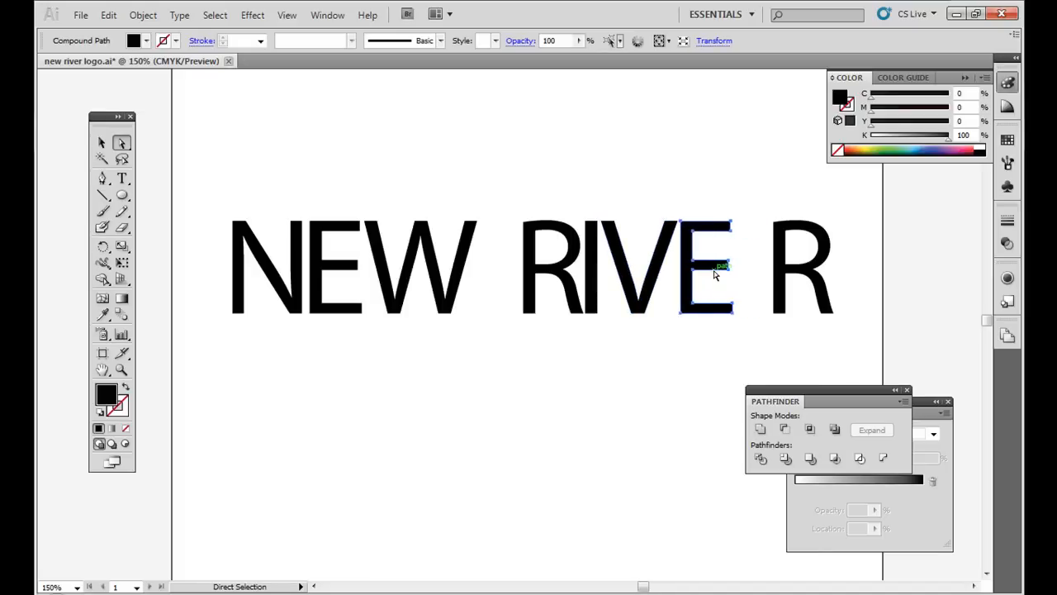
{"action": "left_click", "coordinate": [777, 278]}
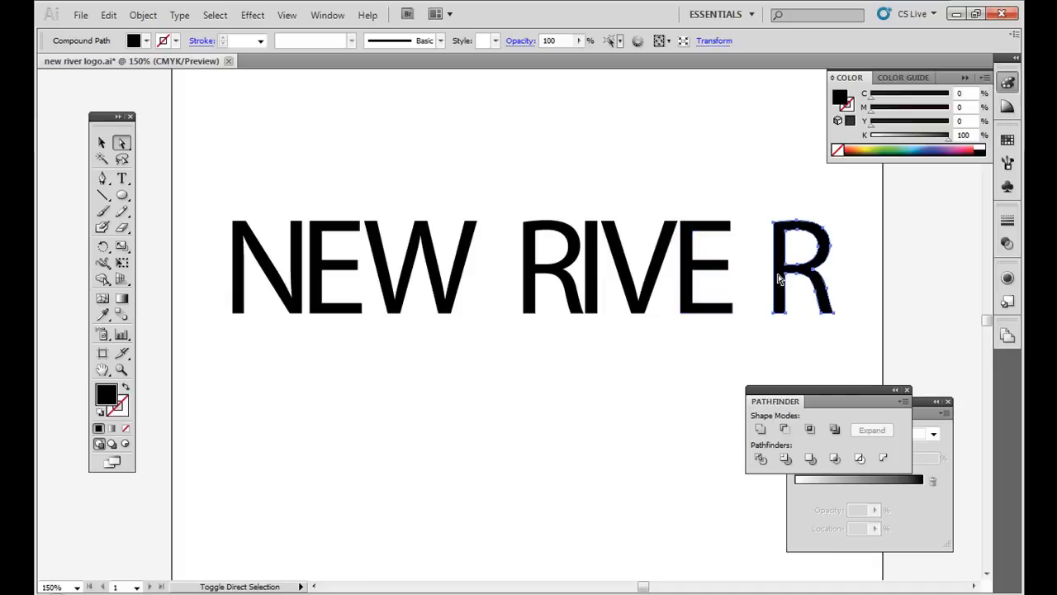
{"action": "key", "text": "shift+Left"}
{"action": "key", "text": "shift+Left"}
{"action": "key", "text": "shift+Left"}
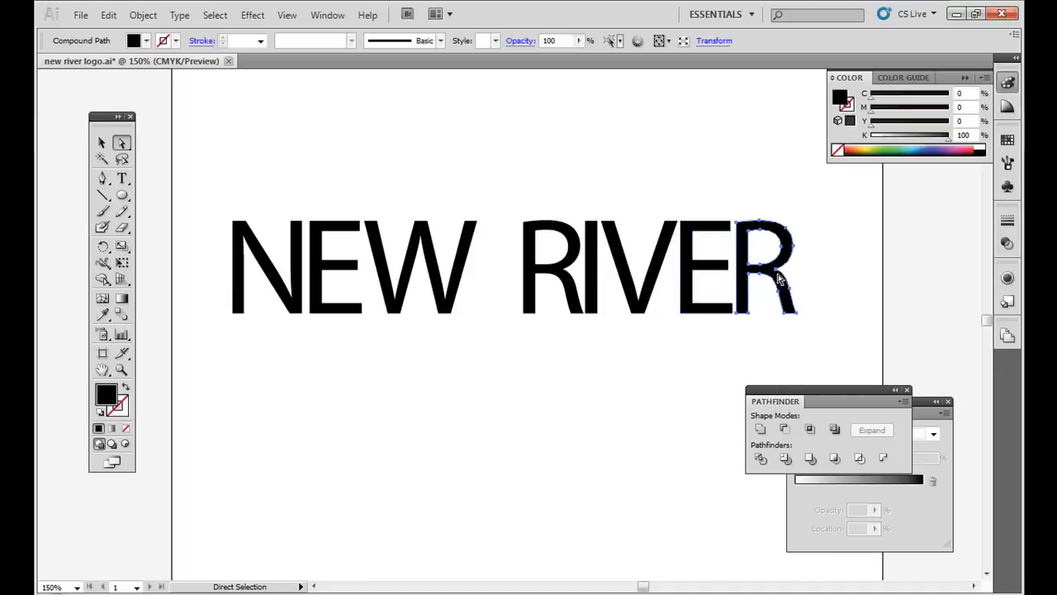
{"action": "left_click", "coordinate": [510, 164]}
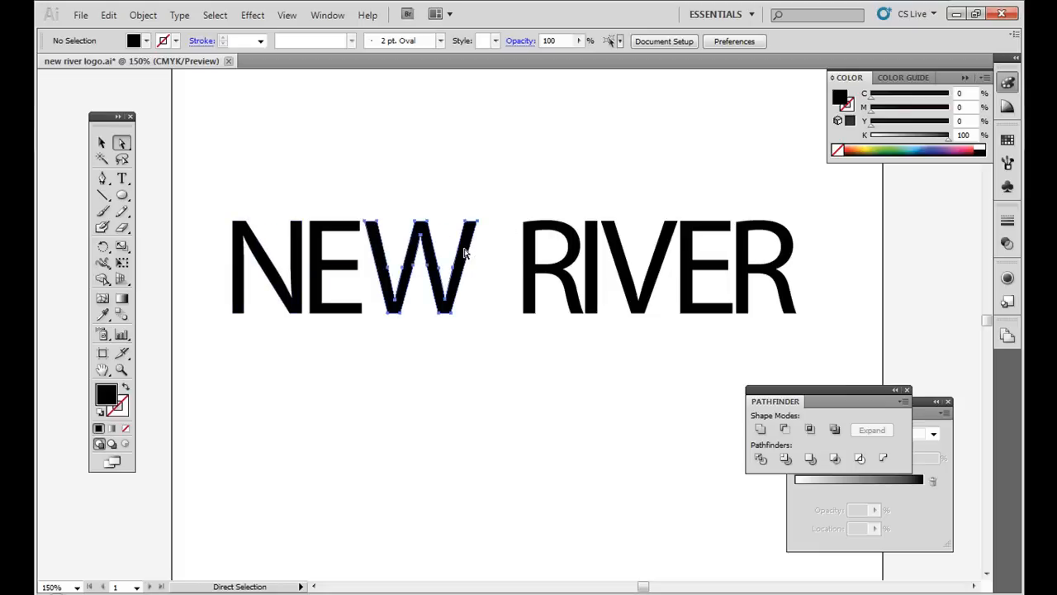
Step: Select the whole W of NEW and nudge it horizontally toward RIVER, leaving a small gap before the R
{"action": "left_click", "coordinate": [464, 253]}
{"action": "key", "text": "shift+Right"}
{"action": "key", "text": "shift+Right"}
{"action": "key", "text": "shift+Right"}
{"action": "key", "text": "shift+Left"}
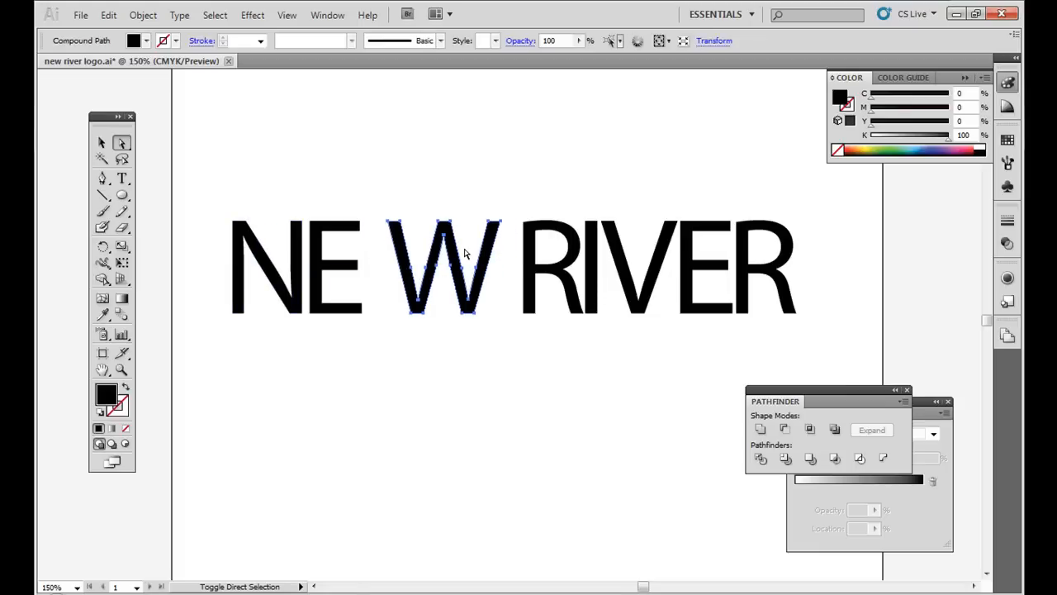
Step: Nudge the E of NEW close against the W, and the N close against the E
{"action": "left_click", "coordinate": [354, 231]}
{"action": "key", "text": "shift+Right"}
{"action": "key", "text": "shift+Right"}
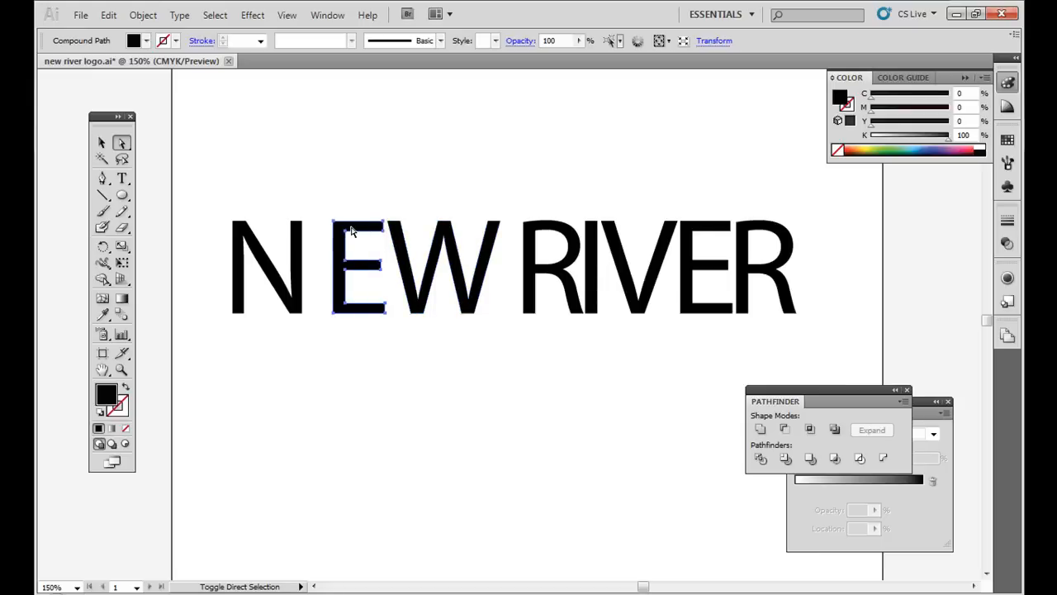
{"action": "left_click", "coordinate": [285, 233]}
{"action": "key", "text": "shift+Right"}
{"action": "key", "text": "shift+Right"}
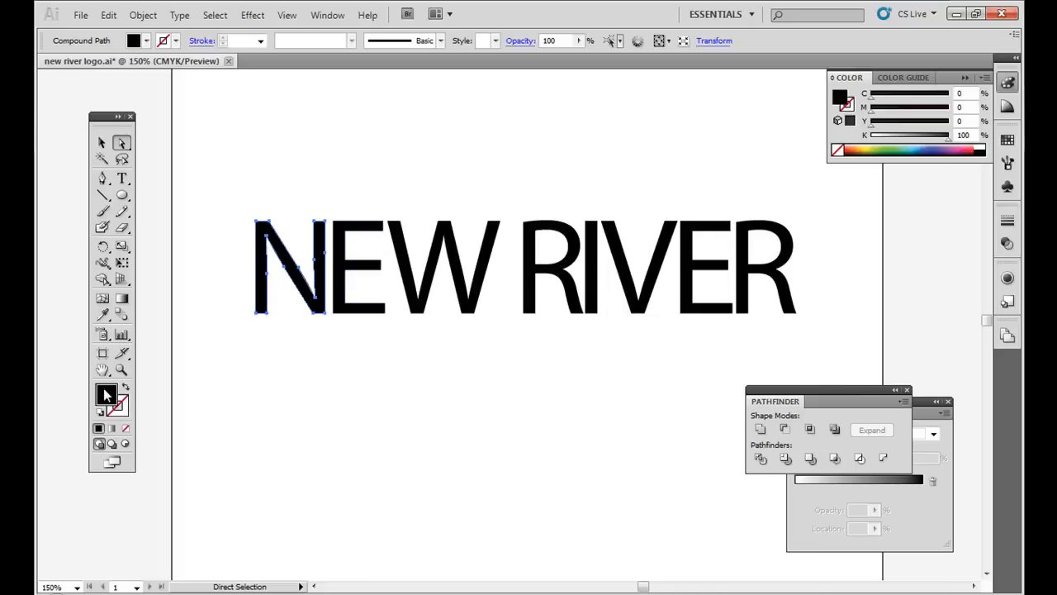
Step: Fill the N with light blue (C 57.65, M 0, Y 3.14, K 0) and copy that fill to the E with the Eyedropper
{"action": "left_click", "coordinate": [918, 146]}
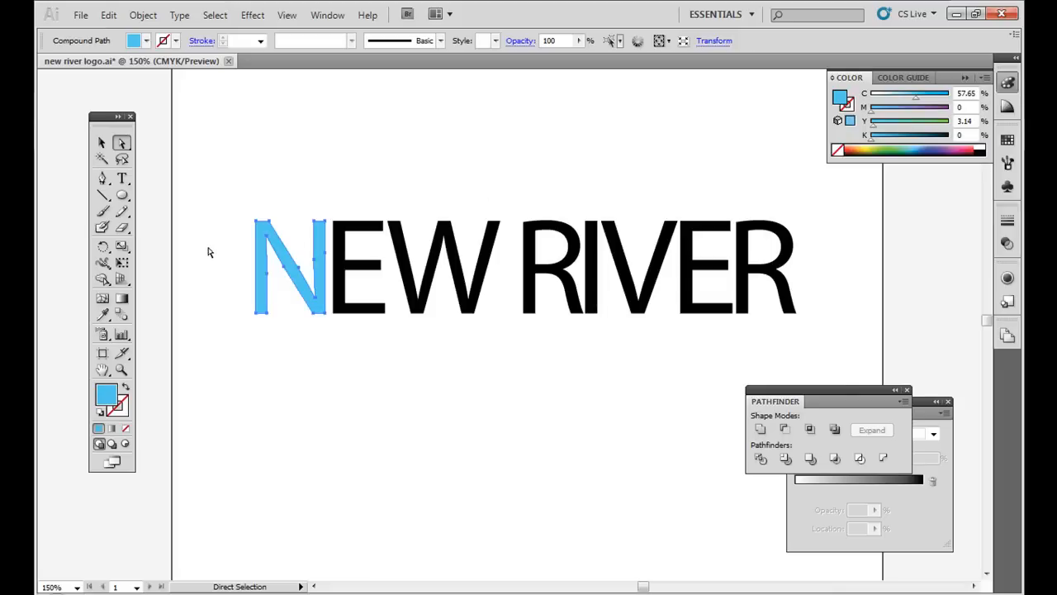
{"action": "left_click", "coordinate": [364, 226]}
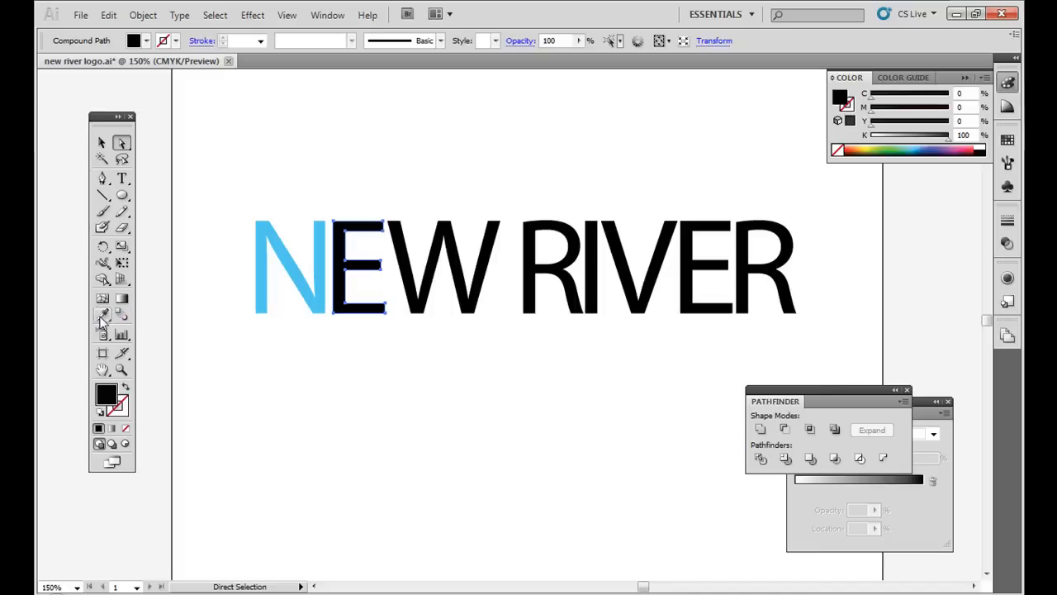
{"action": "left_click", "coordinate": [102, 315]}
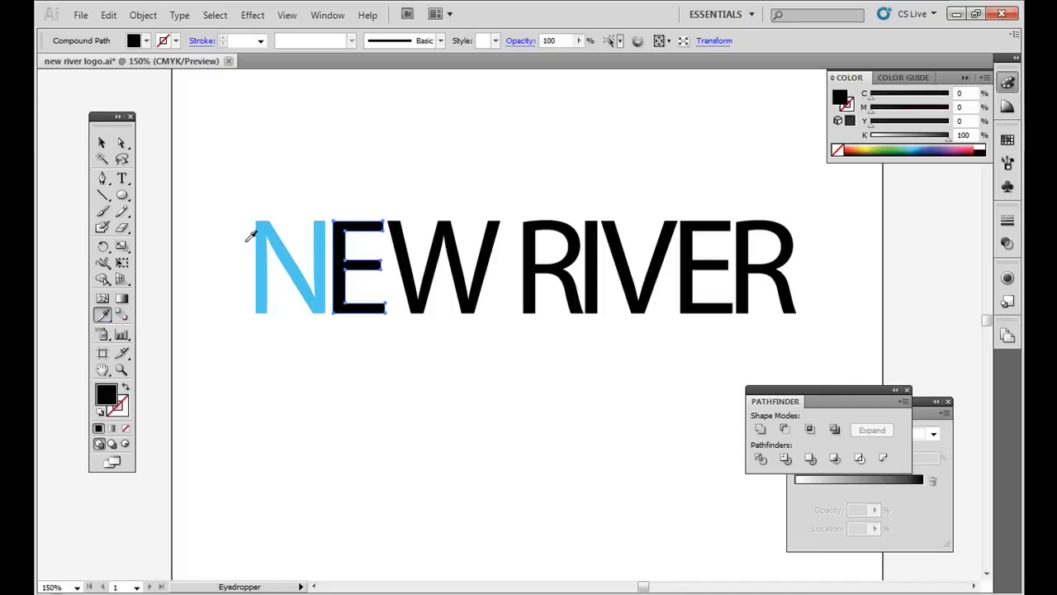
{"action": "left_click", "coordinate": [277, 234]}
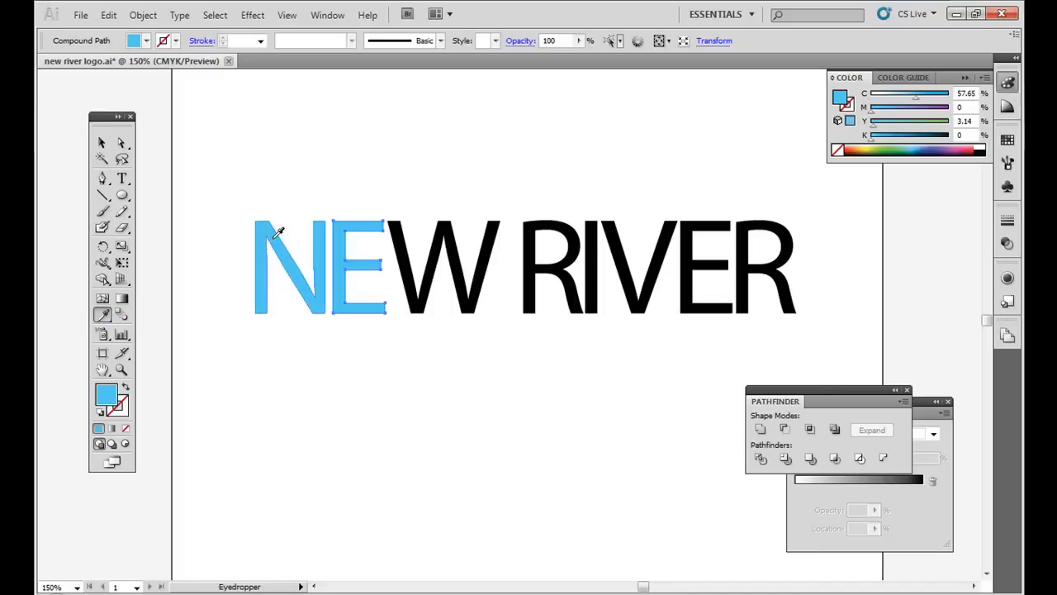
{"action": "left_click", "coordinate": [102, 143]}
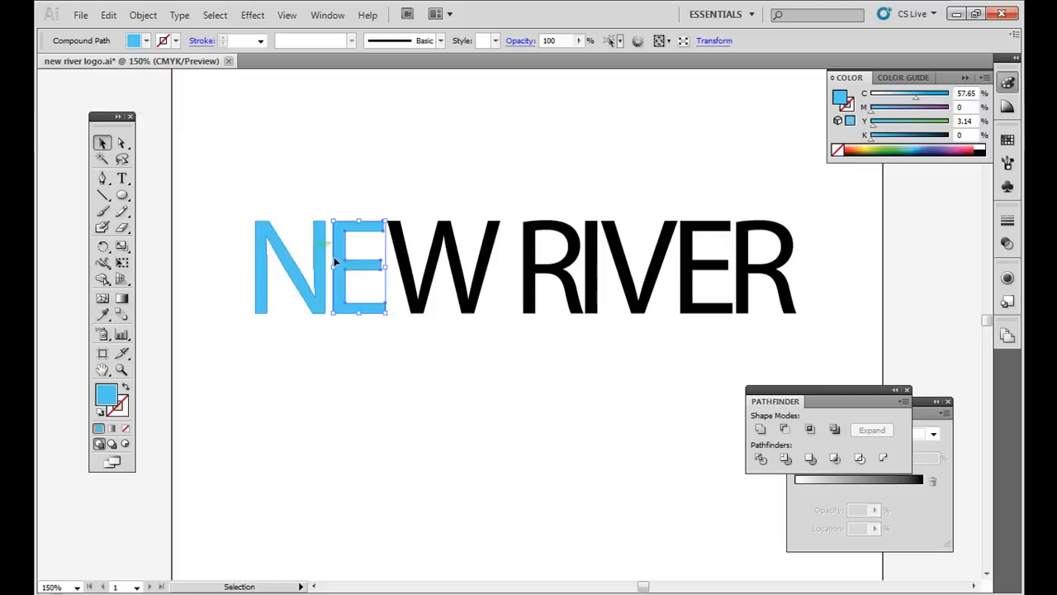
{"action": "left_click", "coordinate": [408, 275]}
{"action": "key", "text": "ctrl+shift+a"}
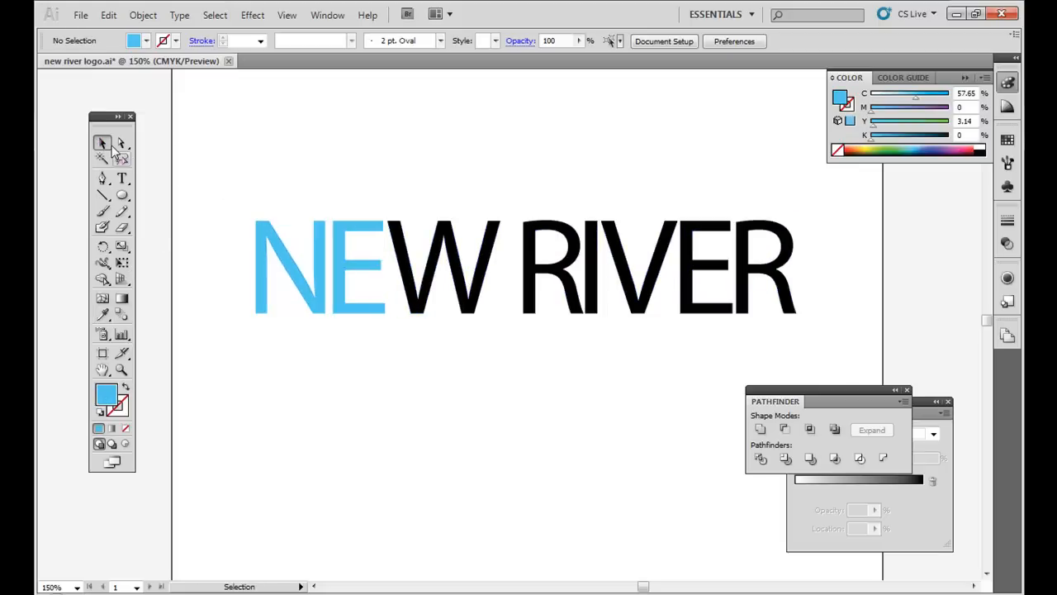
Step: Apply the N's light blue fill to the W of NEW with the Eyedropper, then clear the selection
{"action": "left_click", "coordinate": [121, 142]}
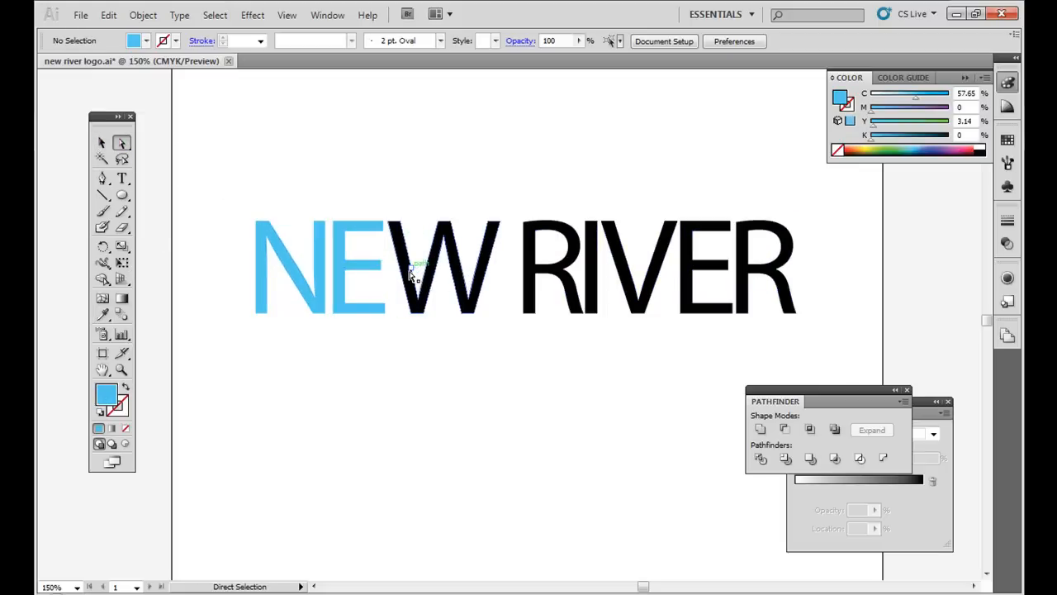
{"action": "left_click", "coordinate": [409, 274]}
{"action": "left_click", "coordinate": [103, 314]}
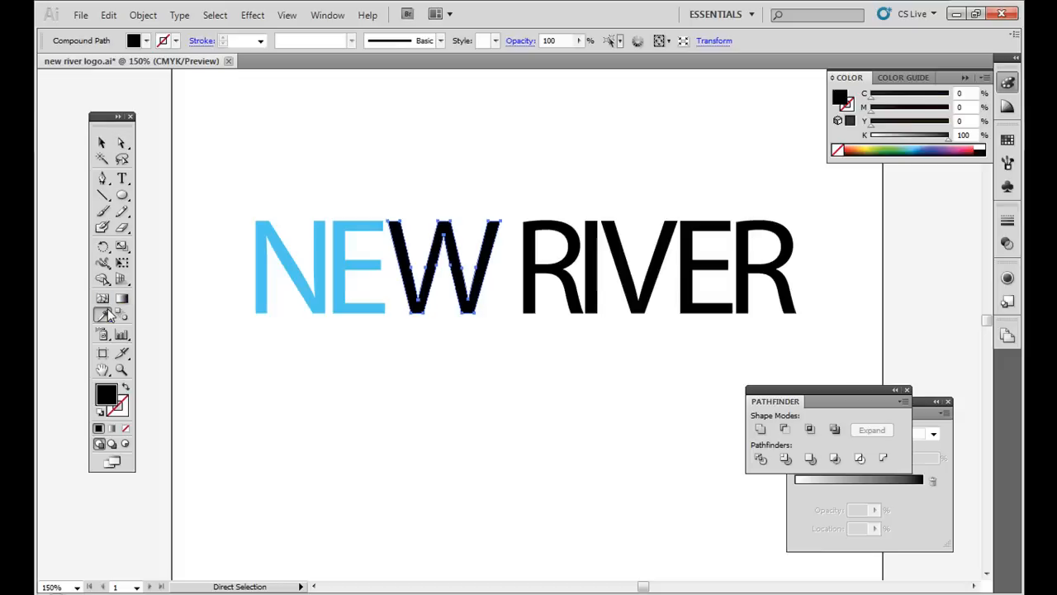
{"action": "left_click", "coordinate": [281, 235]}
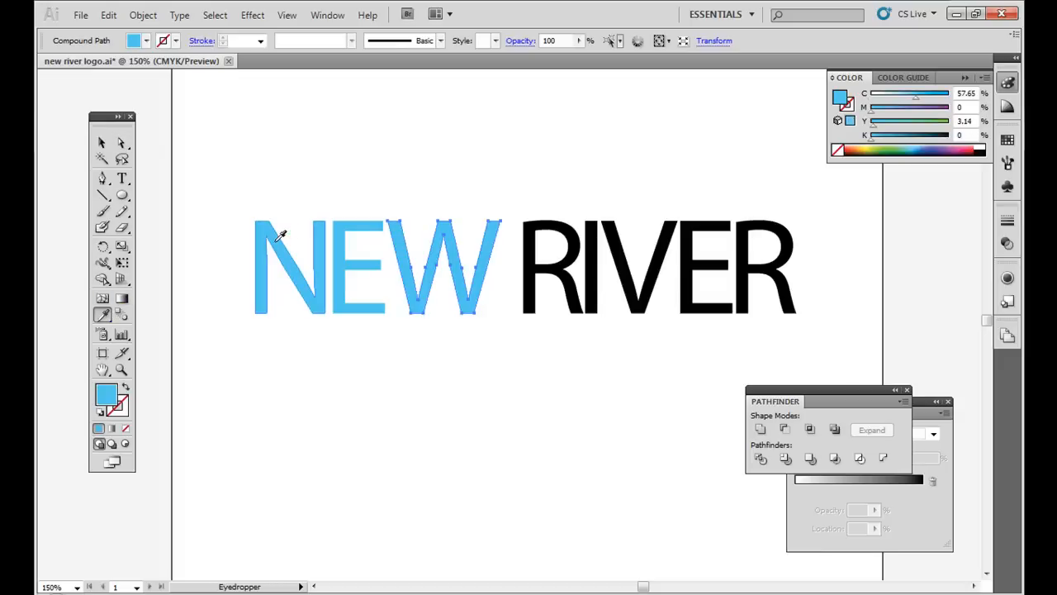
{"action": "key", "text": "v"}
{"action": "left_click", "coordinate": [546, 190]}
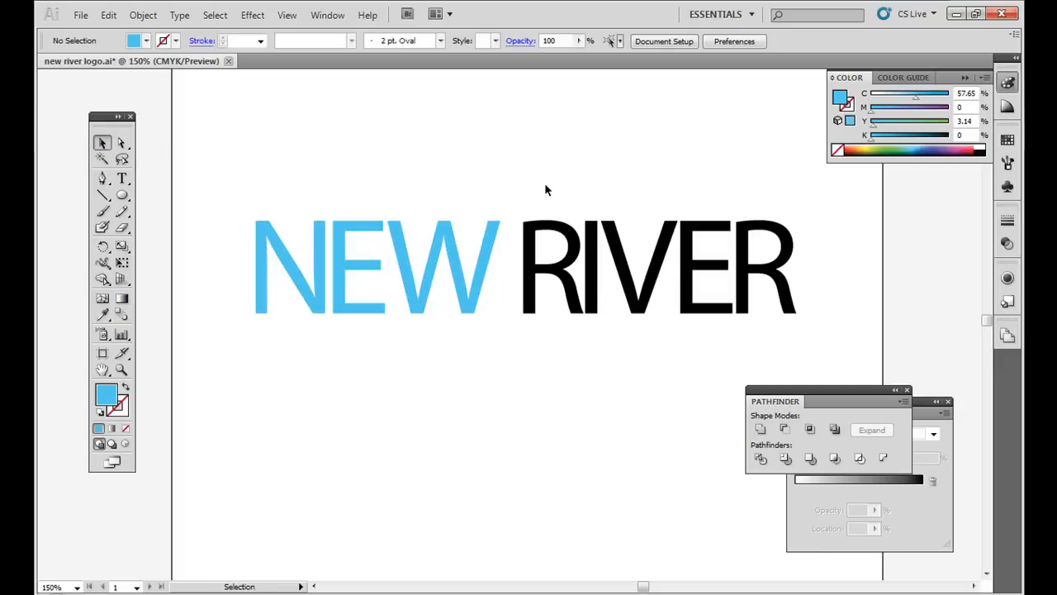
Step: Select all the letters of RIVER, fill them with darker blue (C 82.75, M 59.61, Y 0, K 0), and clear the selection
{"action": "key", "text": "a"}
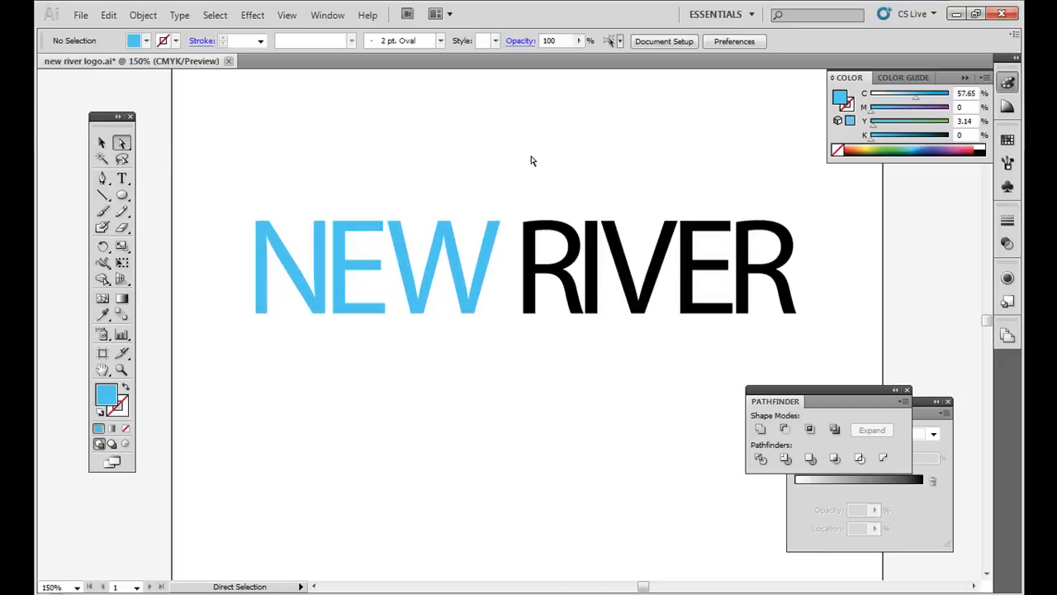
{"action": "left_click_drag", "start_coordinate": [532, 160], "coordinate": [793, 308]}
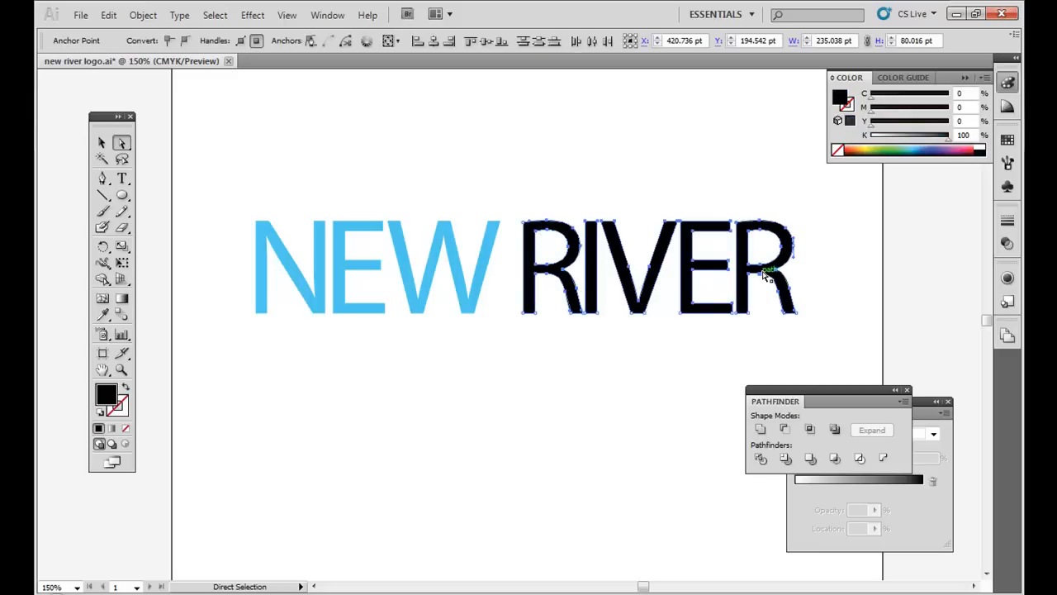
{"action": "left_click", "coordinate": [921, 147]}
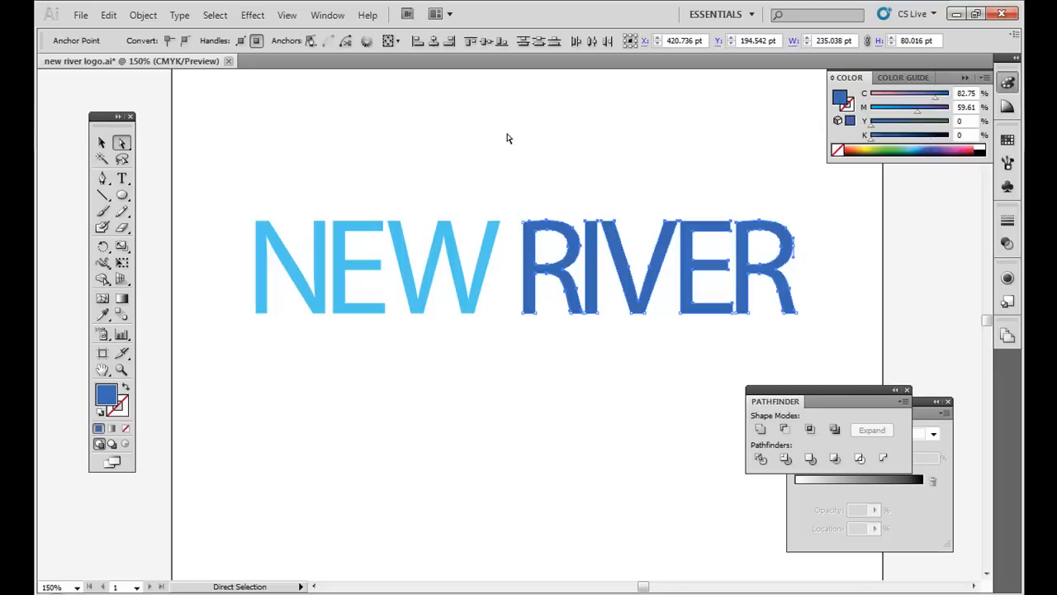
{"action": "left_click", "coordinate": [102, 143]}
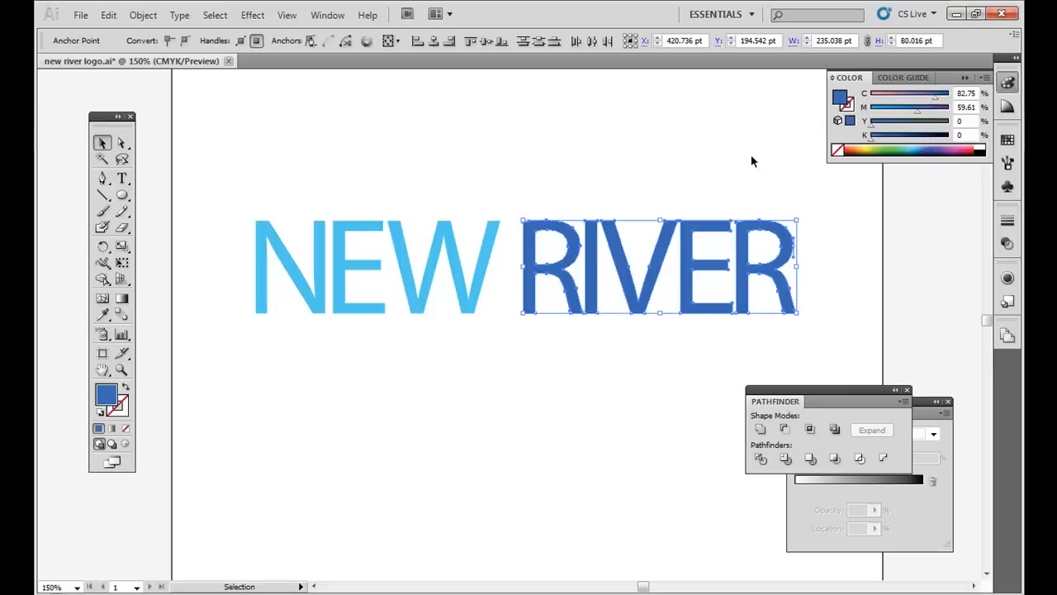
{"action": "left_click", "coordinate": [786, 177]}
{"action": "left_click_drag", "start_coordinate": [786, 177], "coordinate": [553, 388]}
{"action": "left_click", "coordinate": [350, 159]}
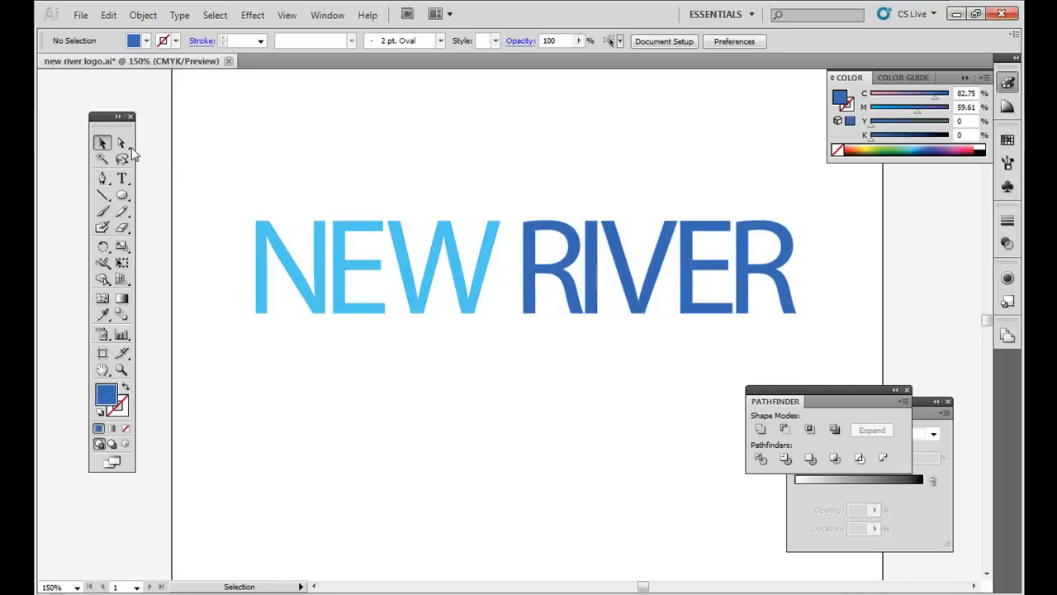
Step: Try to nudge NEW toward RIVER after selecting its anchor points with a Direct Selection marquee
{"action": "left_click", "coordinate": [121, 144]}
{"action": "left_click_drag", "start_coordinate": [225, 152], "coordinate": [472, 338]}
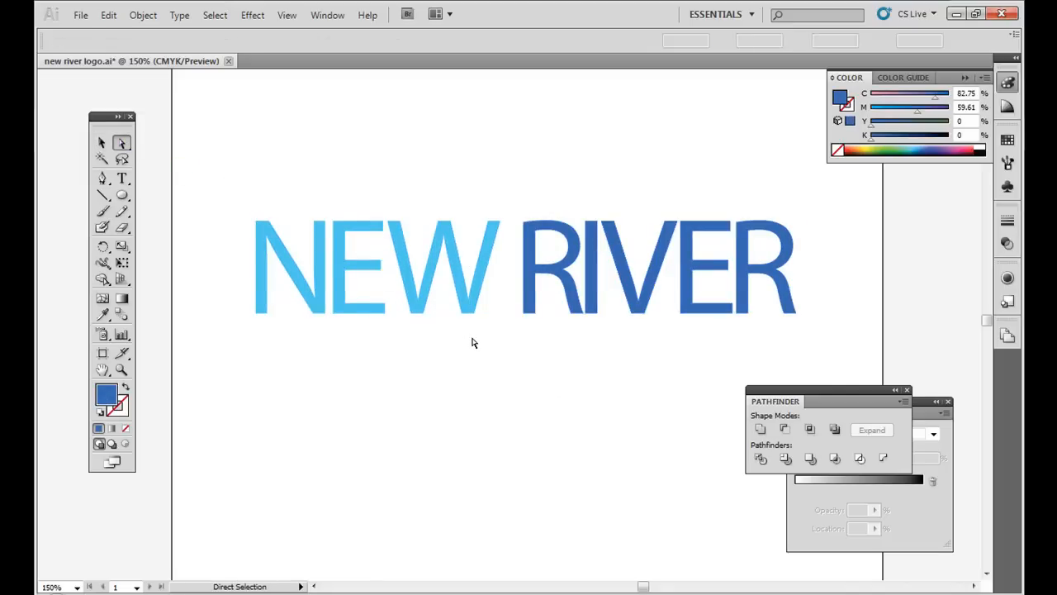
{"action": "key", "text": "shift+Right"}
{"action": "key", "text": "shift+Right"}
{"action": "key", "text": "shift+Left"}
{"action": "key", "text": "shift+Left"}
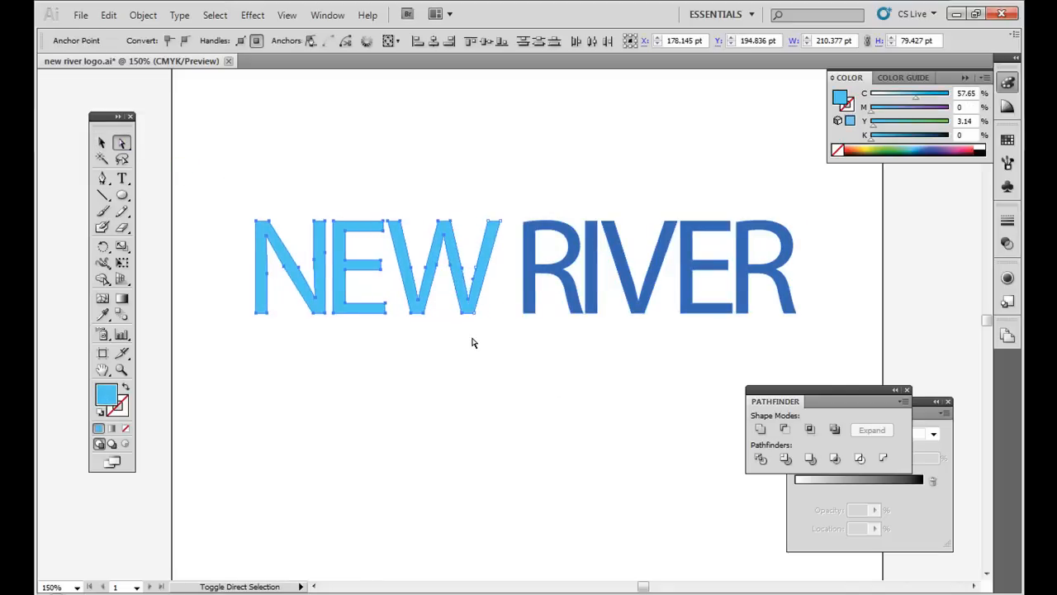
{"action": "key", "text": "shift+Right"}
{"action": "key", "text": "shift+Right"}
{"action": "key", "text": "shift+Left"}
{"action": "key", "text": "shift+Left"}
{"action": "left_click", "coordinate": [101, 142]}
{"action": "left_click", "coordinate": [226, 126]}
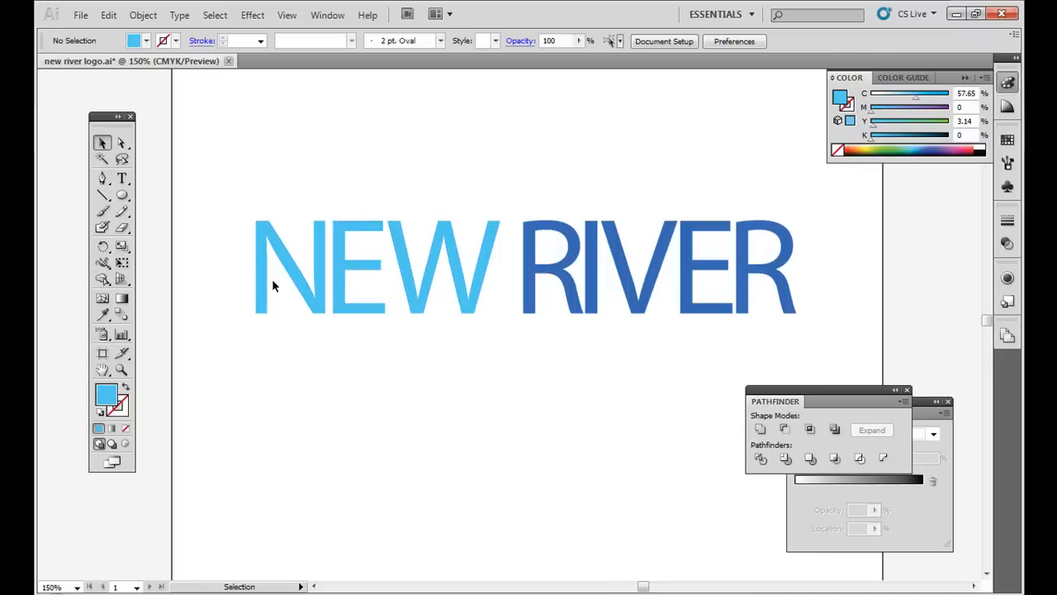
{"action": "left_click", "coordinate": [289, 264]}
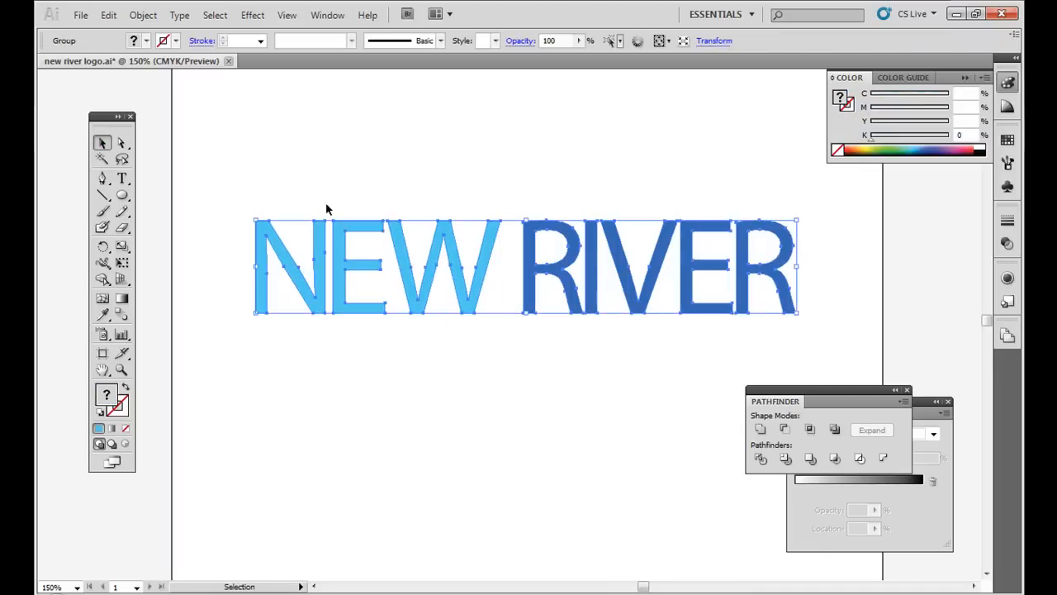
{"action": "left_click", "coordinate": [326, 202]}
Step: Select the whole N, E and W together with Direct Selection and nudge them until the W sits tight against RIVER's first R
{"action": "left_click", "coordinate": [122, 142]}
{"action": "left_click", "coordinate": [280, 230]}
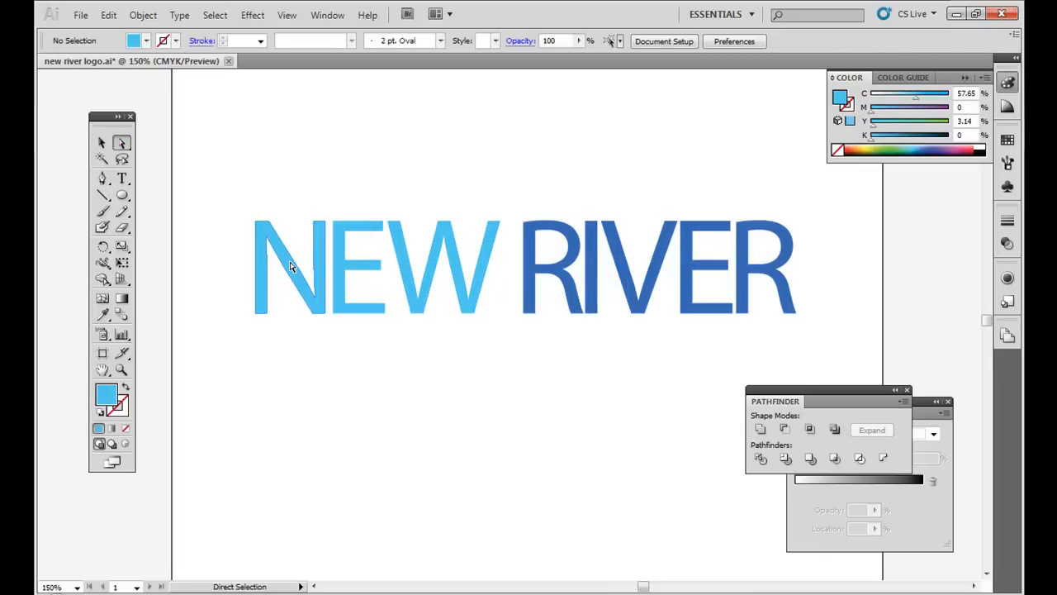
{"action": "left_click", "coordinate": [334, 261], "text": "shift"}
{"action": "left_click", "coordinate": [404, 263], "text": "shift"}
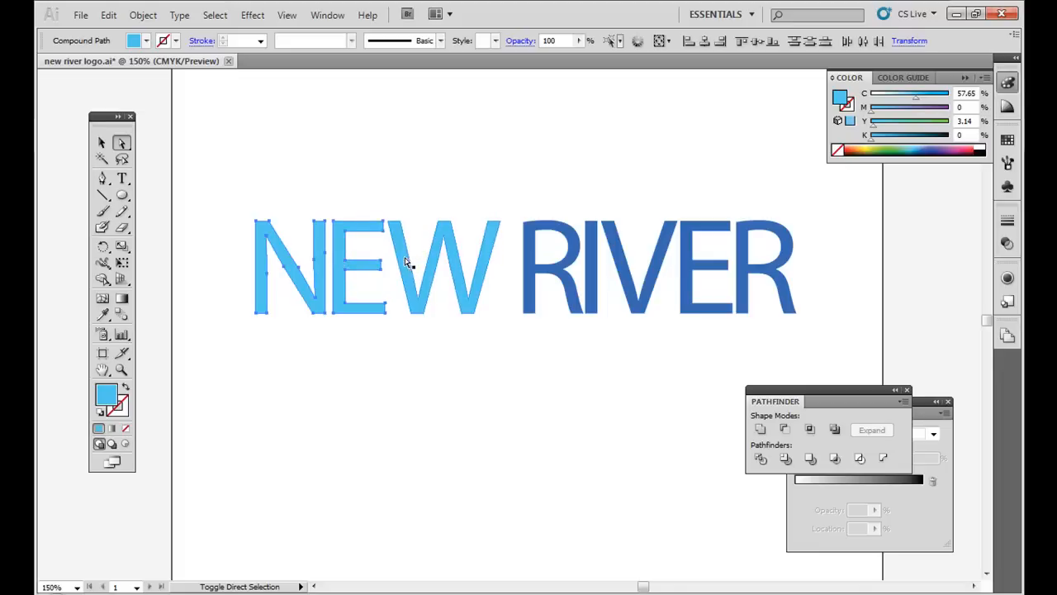
{"action": "key", "text": "shift+Right"}
{"action": "key", "text": "shift+Right"}
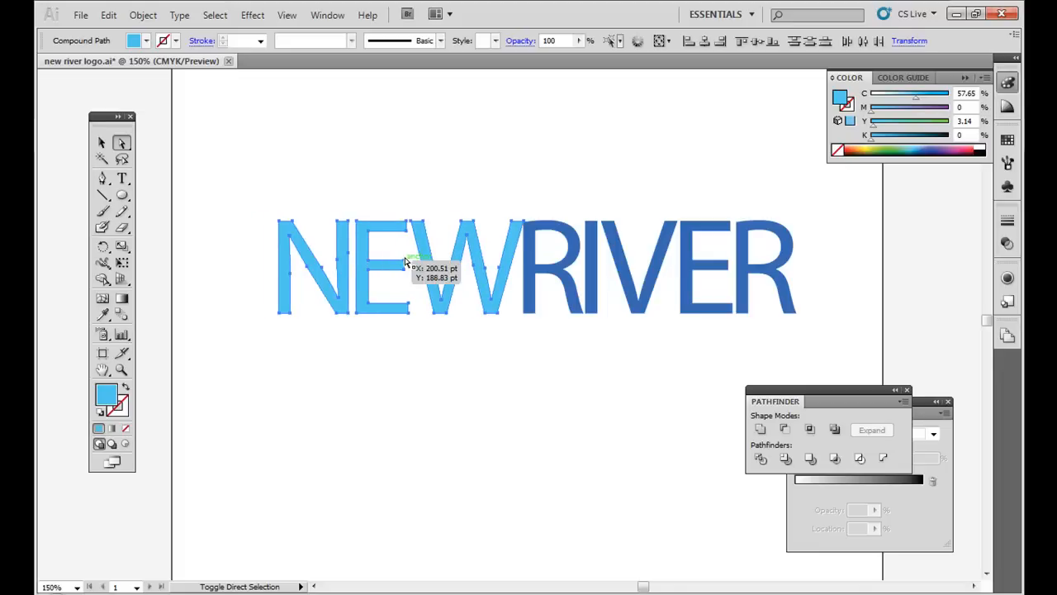
{"action": "key", "text": "shift+Left"}
{"action": "key", "text": "shift+Right"}
{"action": "key", "text": "shift+Right"}
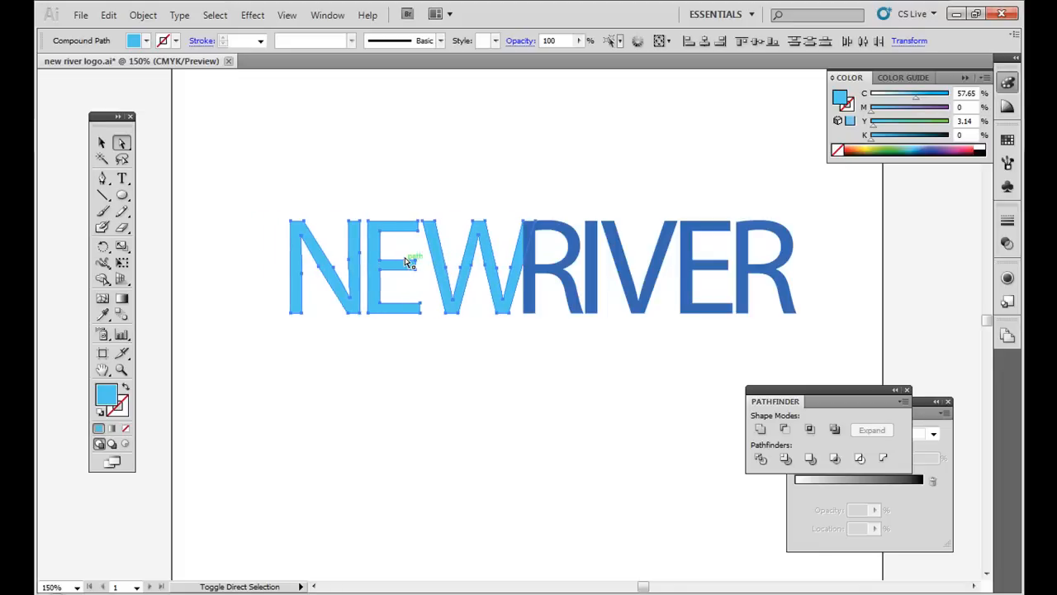
{"action": "key", "text": "shift+Right"}
{"action": "key", "text": "shift+Right"}
{"action": "key", "text": "shift+Left"}
{"action": "key", "text": "shift+Left"}
{"action": "key", "text": "shift+Left"}
{"action": "key", "text": "shift+Left"}
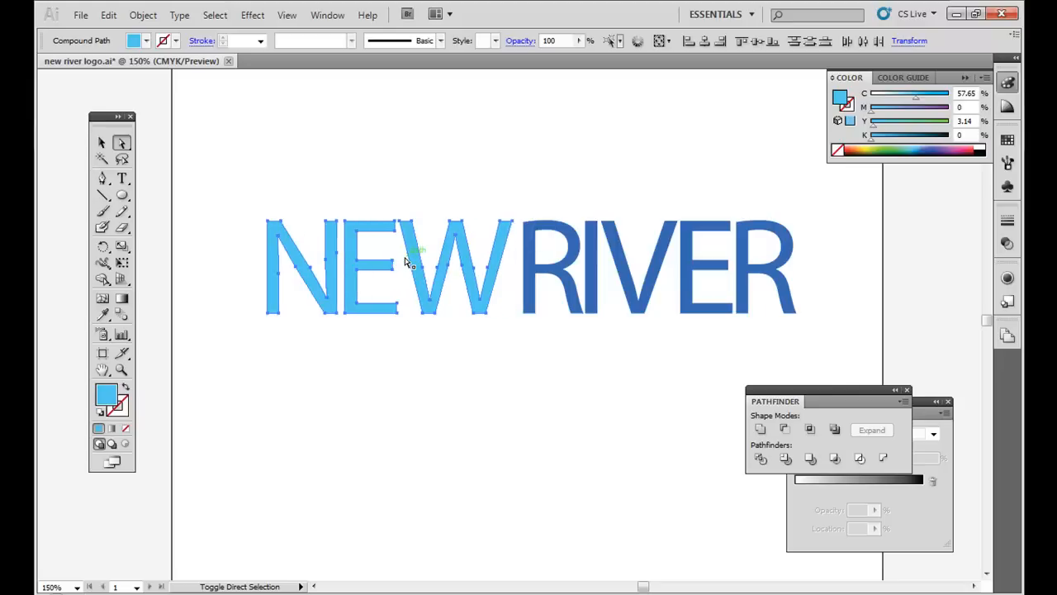
{"action": "key", "text": "Right"}
{"action": "key", "text": "Right"}
{"action": "key", "text": "Right"}
{"action": "key", "text": "Right"}
{"action": "key", "text": "Right"}
{"action": "key", "text": "Right"}
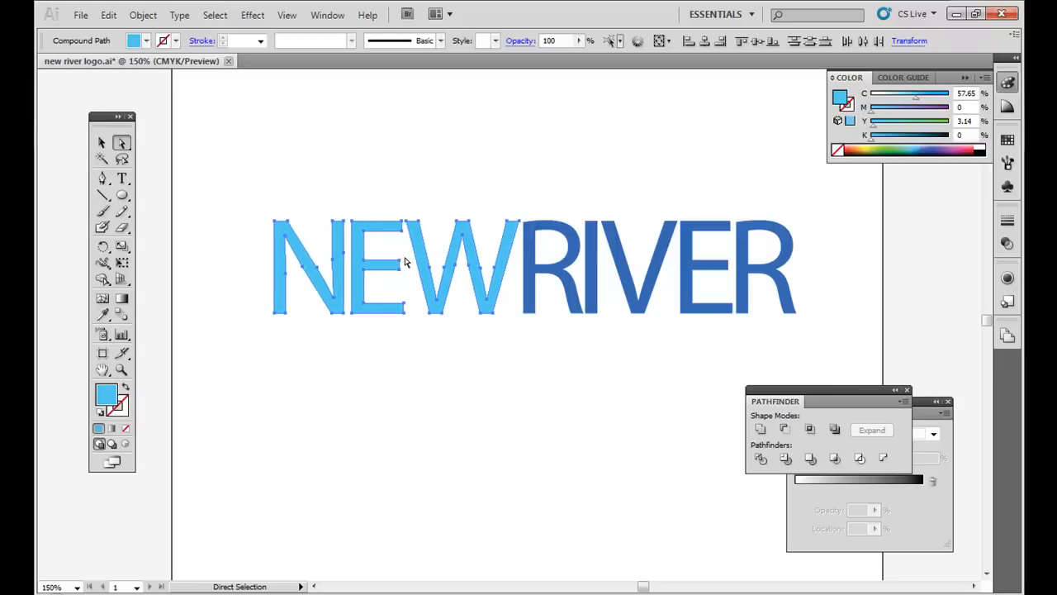
{"action": "left_click", "coordinate": [542, 137]}
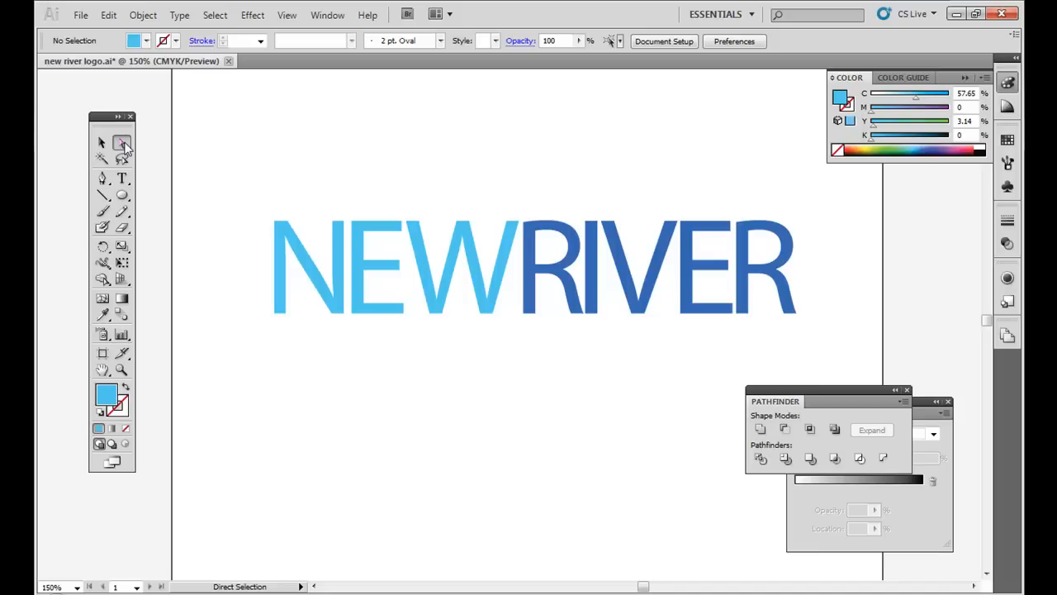
Step: Try to reshape the N by moving the anchor points at its upper inner corner down along the diagonal, and undo the moves
{"action": "key", "text": "ctrl+plus"}
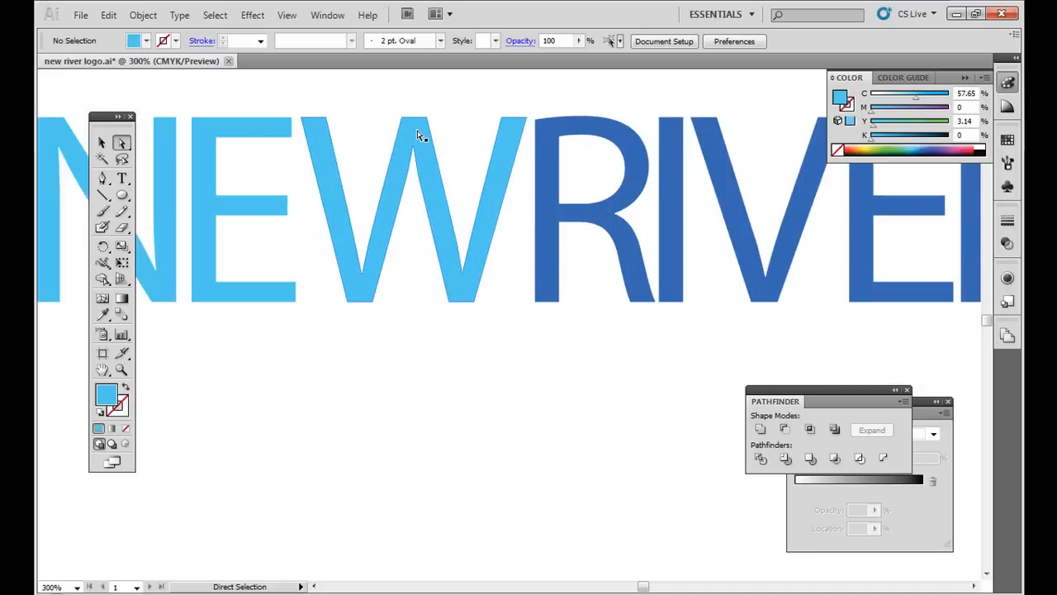
{"action": "key", "text": "space"}
{"action": "left_click_drag", "start_coordinate": [405, 335], "coordinate": [590, 331]}
{"action": "left_click_drag", "start_coordinate": [342, 317], "coordinate": [412, 341]}
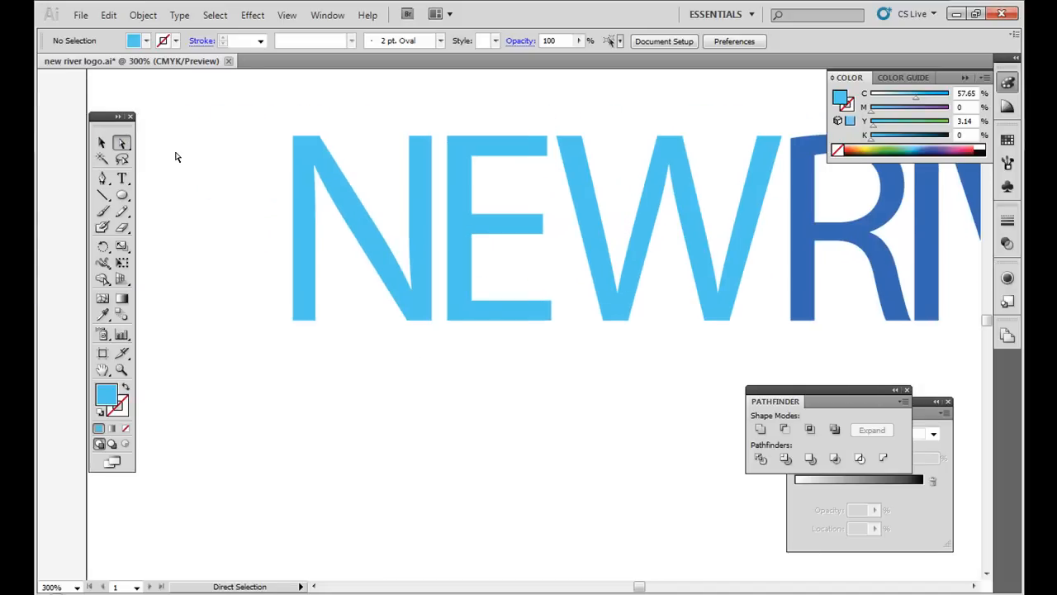
{"action": "left_click", "coordinate": [315, 168]}
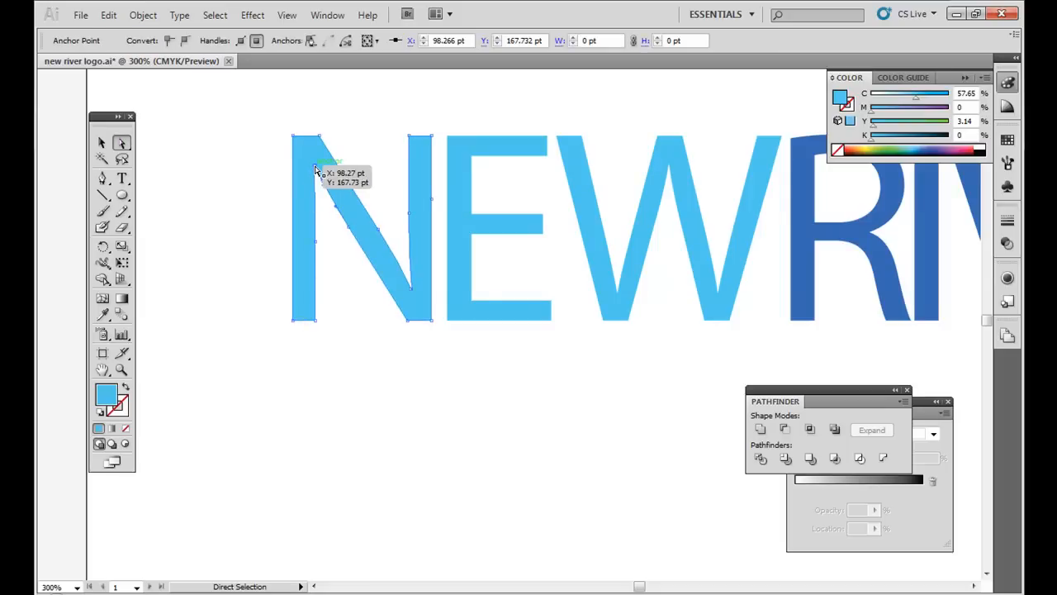
{"action": "mouse_move", "coordinate": [314, 169]}
{"action": "left_mouse_down"}
{"action": "mouse_move", "coordinate": [326, 203]}
{"action": "mouse_move", "coordinate": [318, 177]}
{"action": "left_mouse_up"}
{"action": "left_click", "coordinate": [252, 171]}
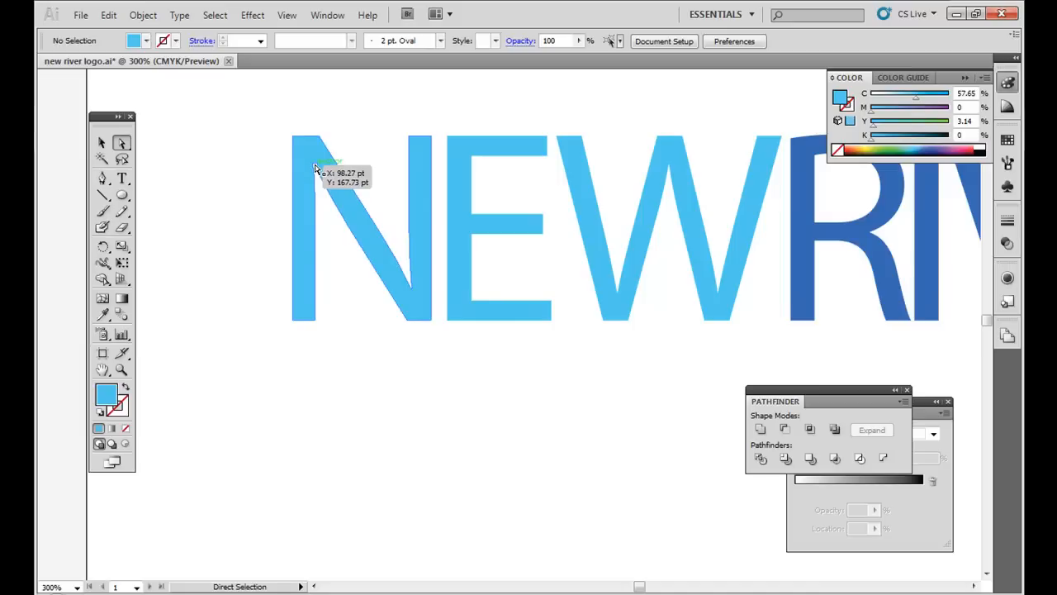
{"action": "left_click", "coordinate": [314, 169]}
{"action": "left_click_drag", "start_coordinate": [314, 169], "coordinate": [338, 229]}
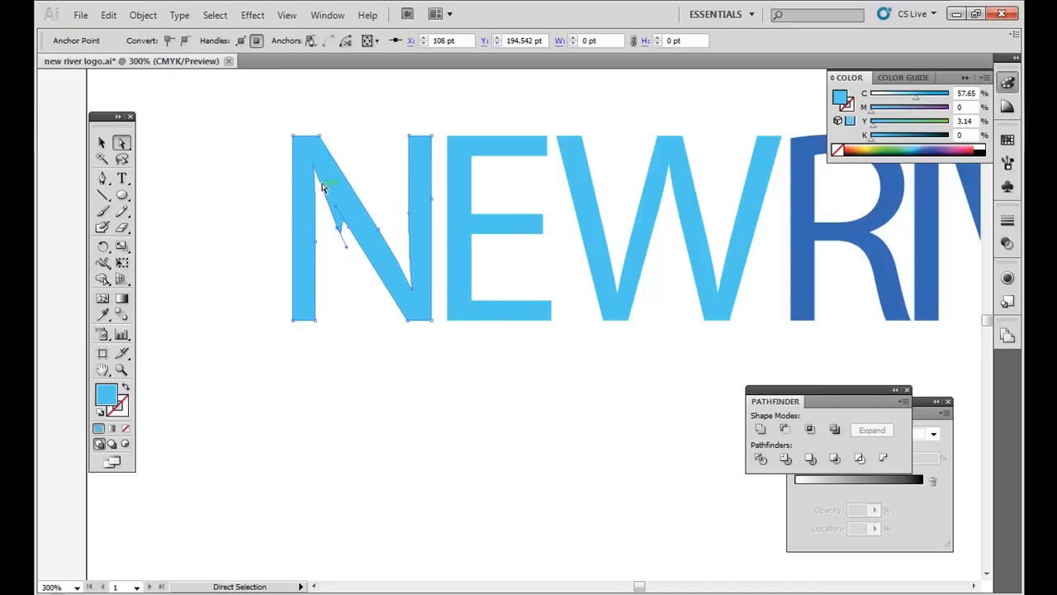
{"action": "left_click_drag", "start_coordinate": [314, 172], "coordinate": [355, 294]}
{"action": "key", "text": "ctrl+z"}
{"action": "key", "text": "ctrl+z"}
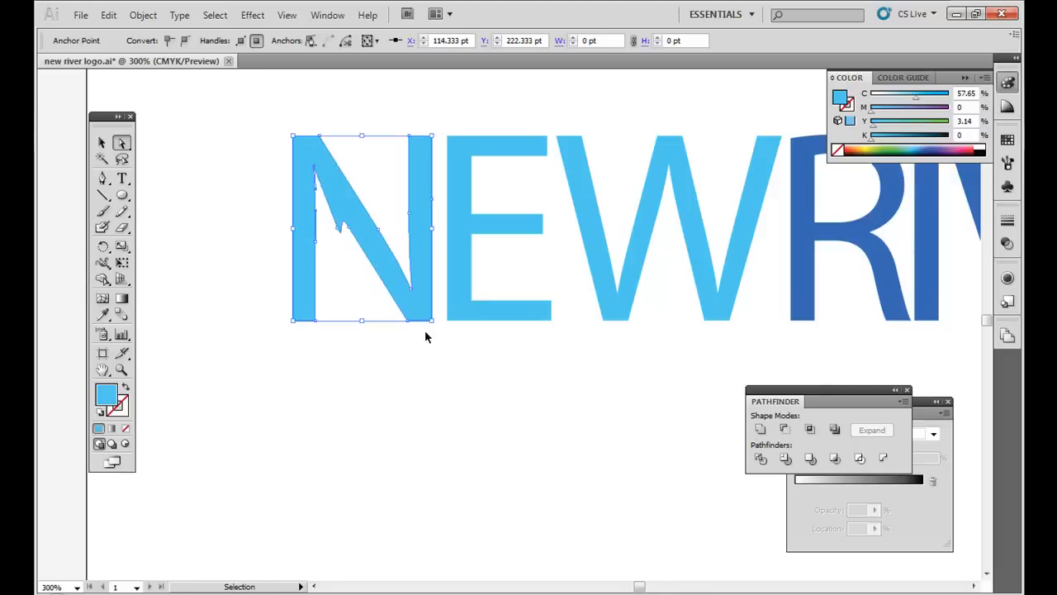
Step: Try to remove a point from the N's diagonal with the Delete Anchor Point tool
{"action": "left_click", "coordinate": [425, 336]}
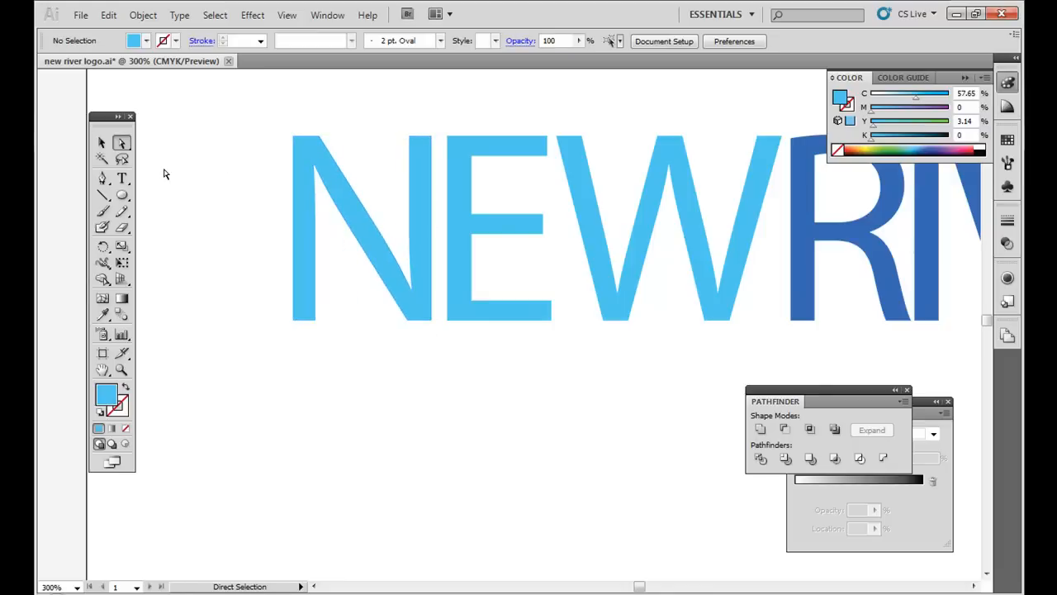
{"action": "left_click_drag", "start_coordinate": [105, 180], "coordinate": [157, 208]}
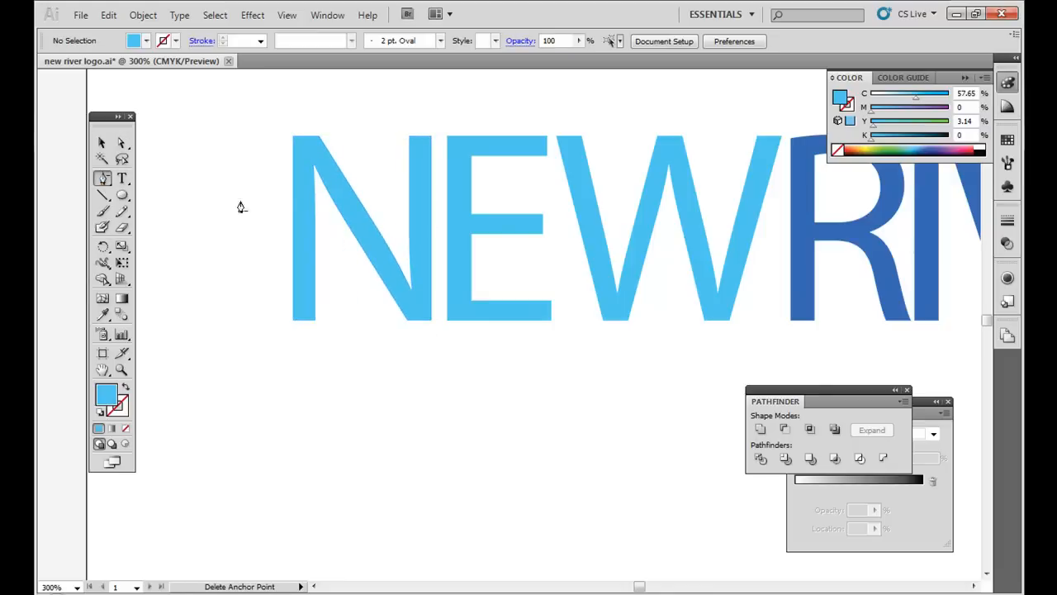
{"action": "left_click", "coordinate": [325, 195]}
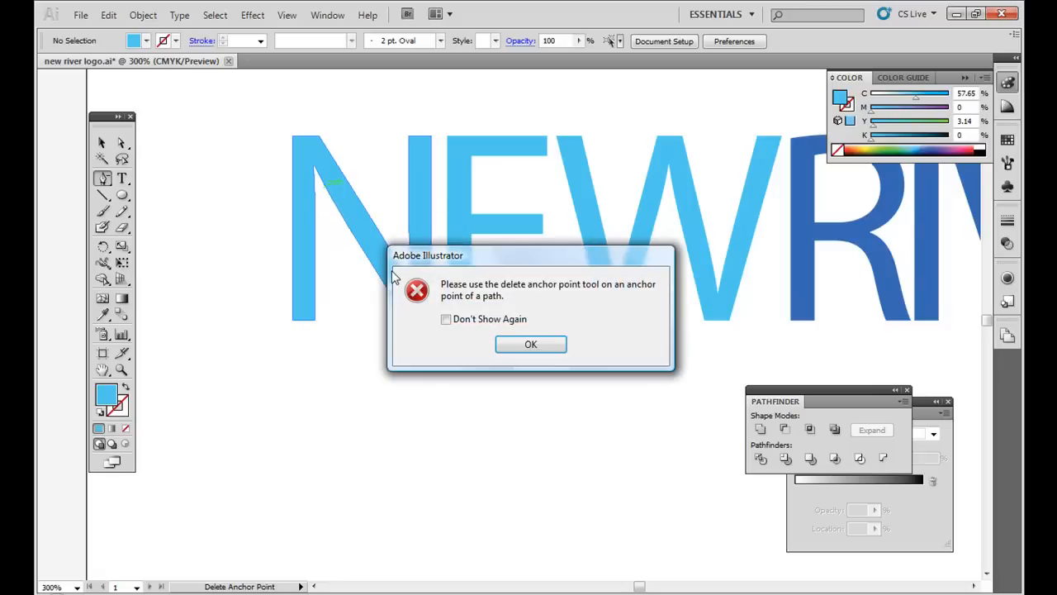
{"action": "left_click", "coordinate": [514, 342]}
{"action": "left_click", "coordinate": [120, 143]}
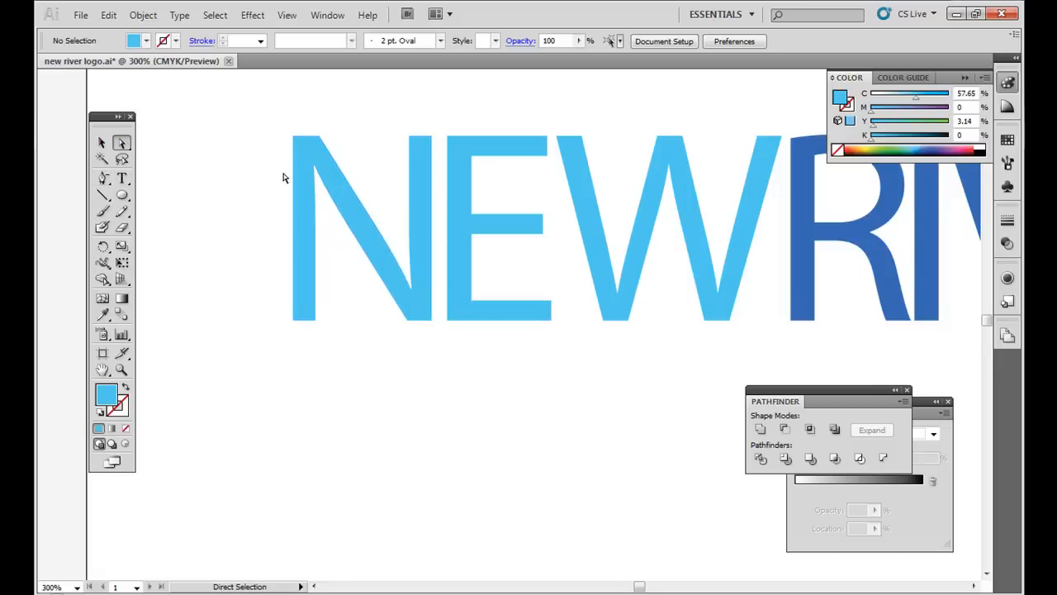
Step: Thicken the N's left stem by moving its outer edge outward until the letter is about 70 pt wide
{"action": "left_click", "coordinate": [347, 186]}
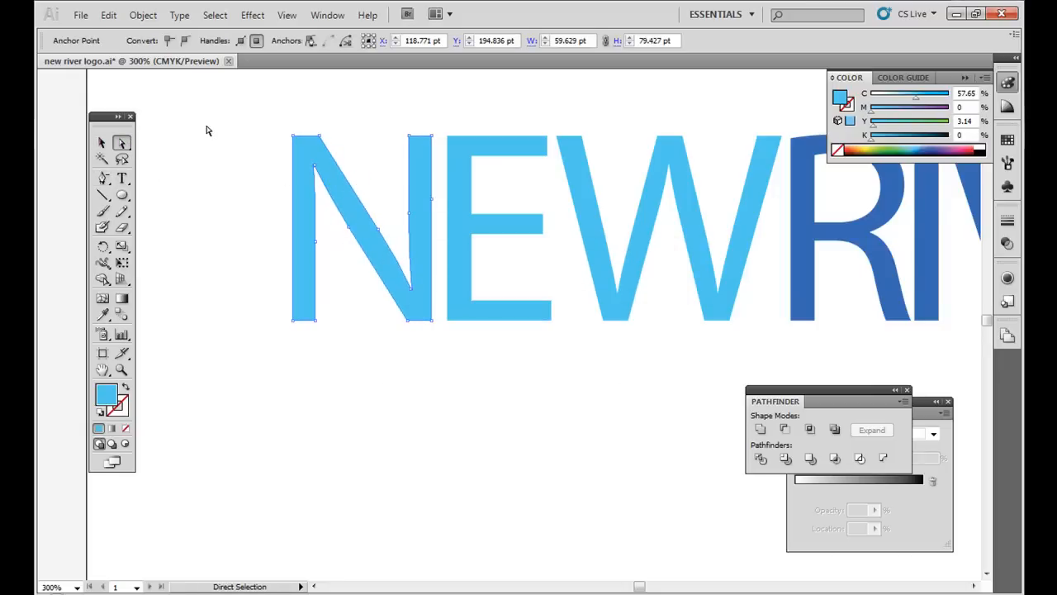
{"action": "left_click", "coordinate": [233, 179]}
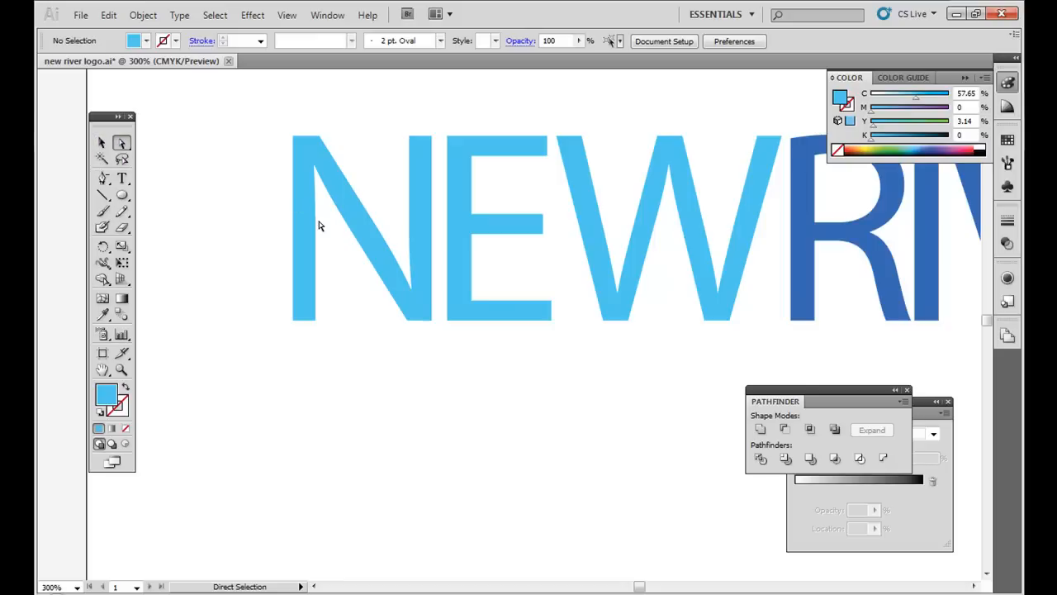
{"action": "left_click", "coordinate": [294, 295]}
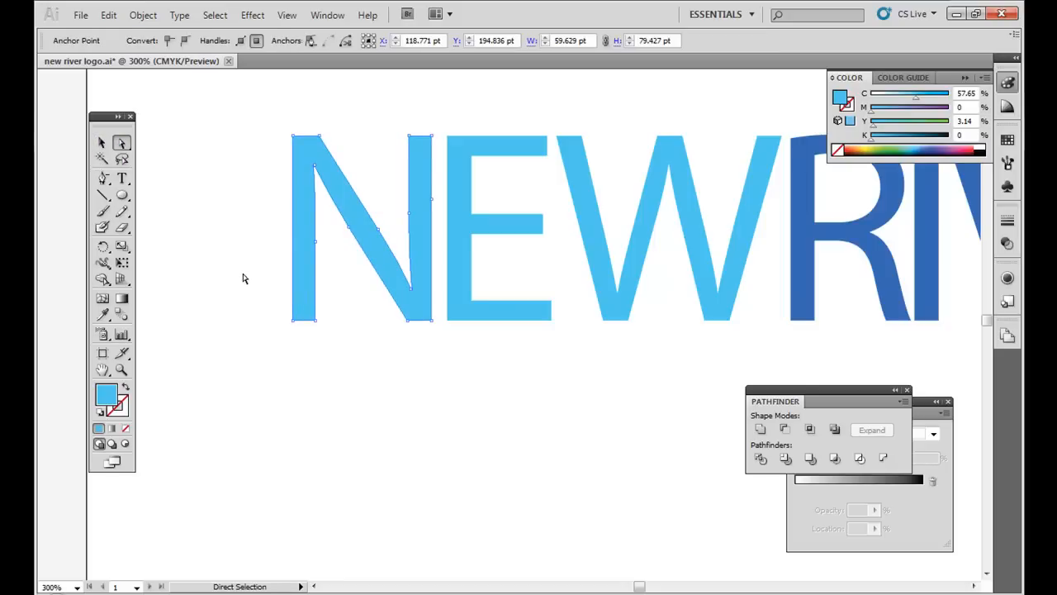
{"action": "left_click", "coordinate": [262, 236]}
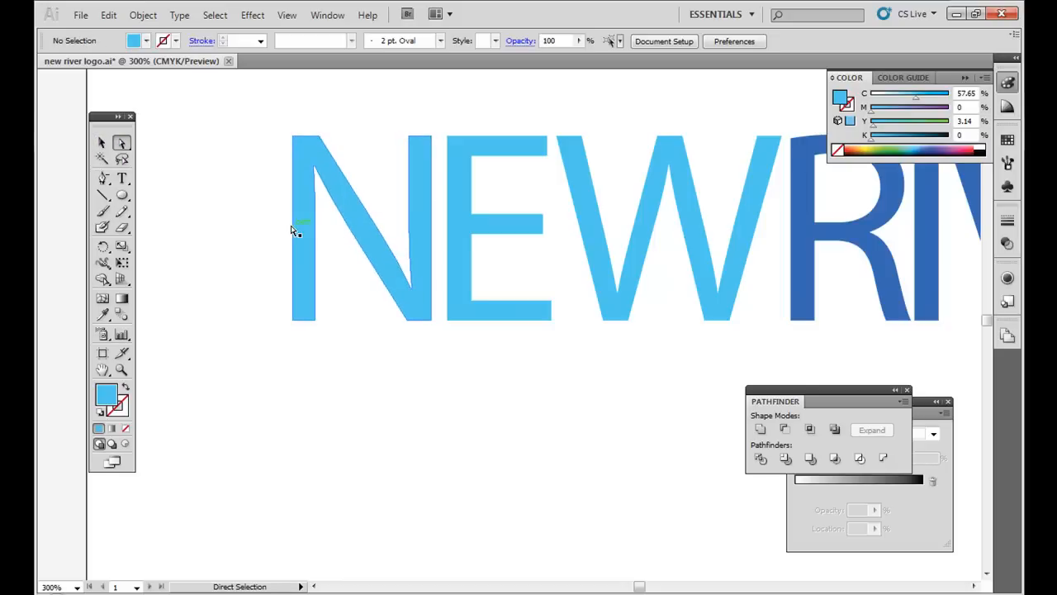
{"action": "left_click_drag", "start_coordinate": [290, 224], "coordinate": [265, 223]}
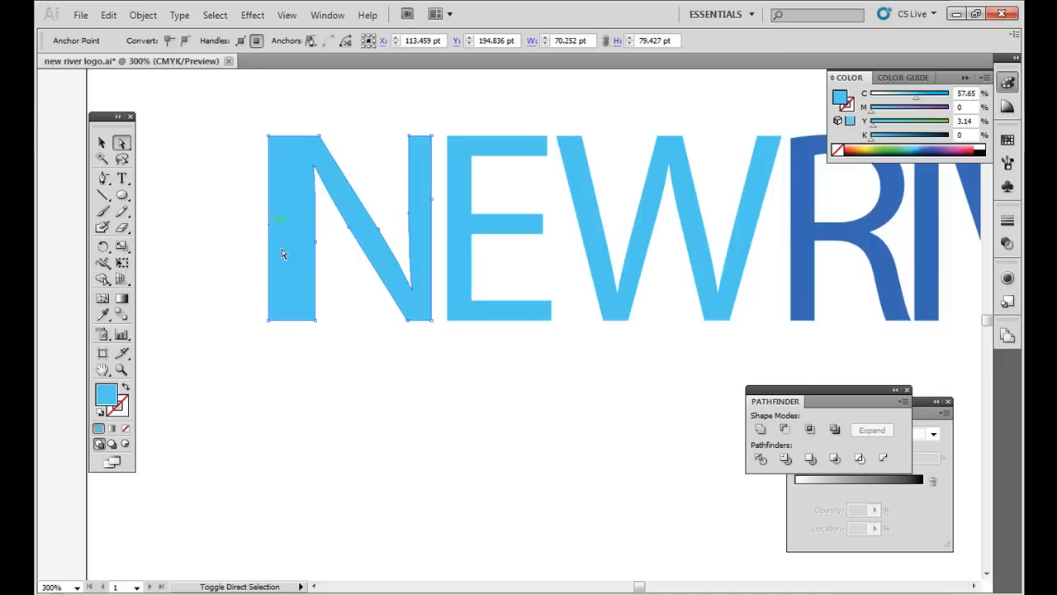
{"action": "left_click", "coordinate": [353, 347]}
Step: Extend the stem of RIVER's last R to meet the E's lower arm, making the R about 55 pt wide
{"action": "key", "text": "space"}
{"action": "left_click_drag", "start_coordinate": [643, 356], "coordinate": [382, 399]}
{"action": "left_click_drag", "start_coordinate": [626, 450], "coordinate": [331, 413]}
{"action": "left_click_drag", "start_coordinate": [578, 447], "coordinate": [523, 447]}
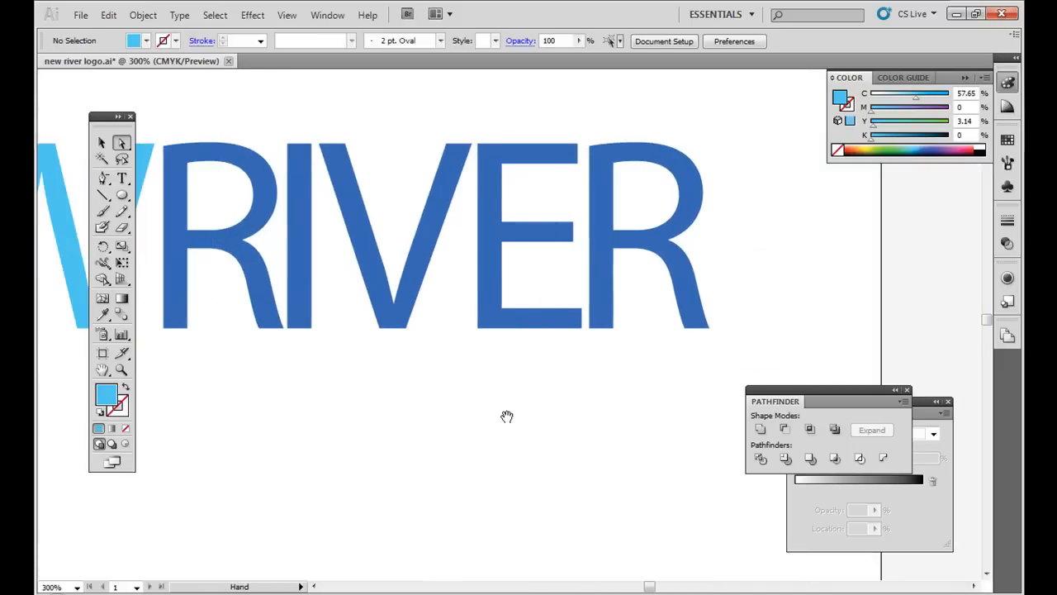
{"action": "left_click", "coordinate": [595, 242]}
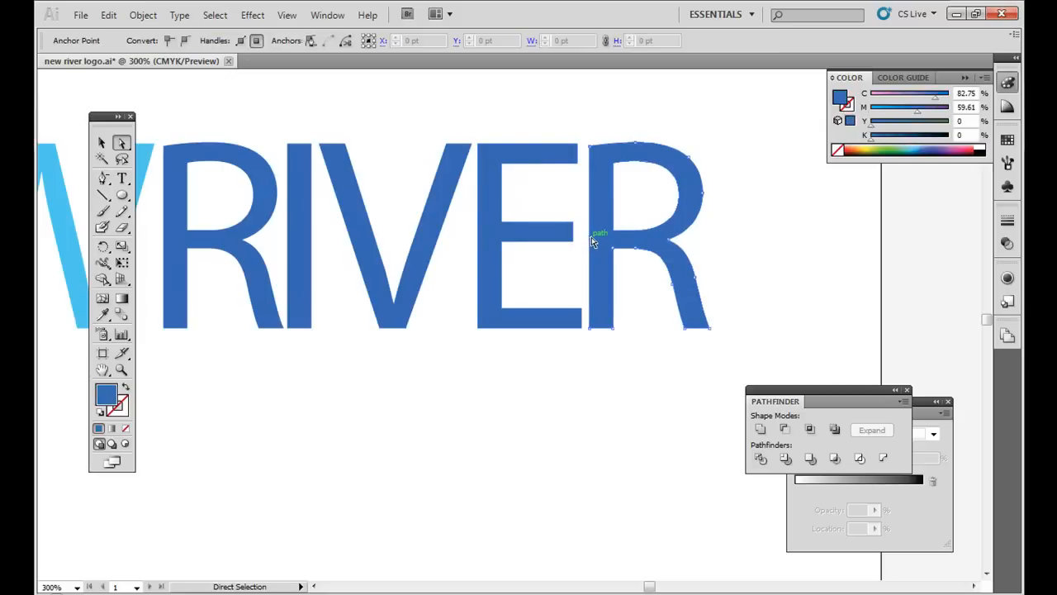
{"action": "left_click", "coordinate": [747, 217]}
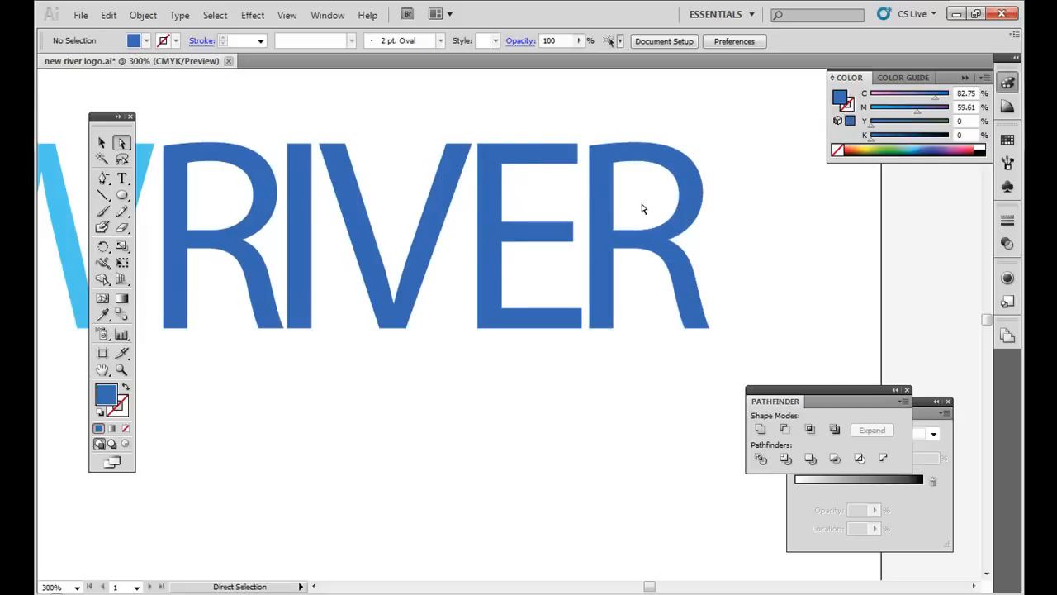
{"action": "left_click", "coordinate": [590, 211]}
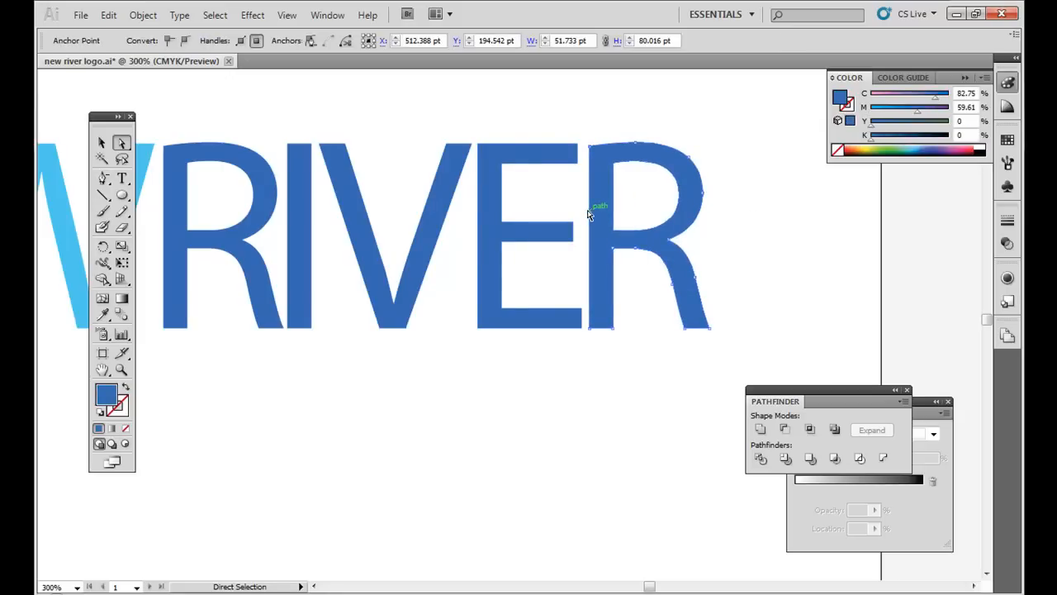
{"action": "left_click_drag", "start_coordinate": [589, 211], "coordinate": [582, 215]}
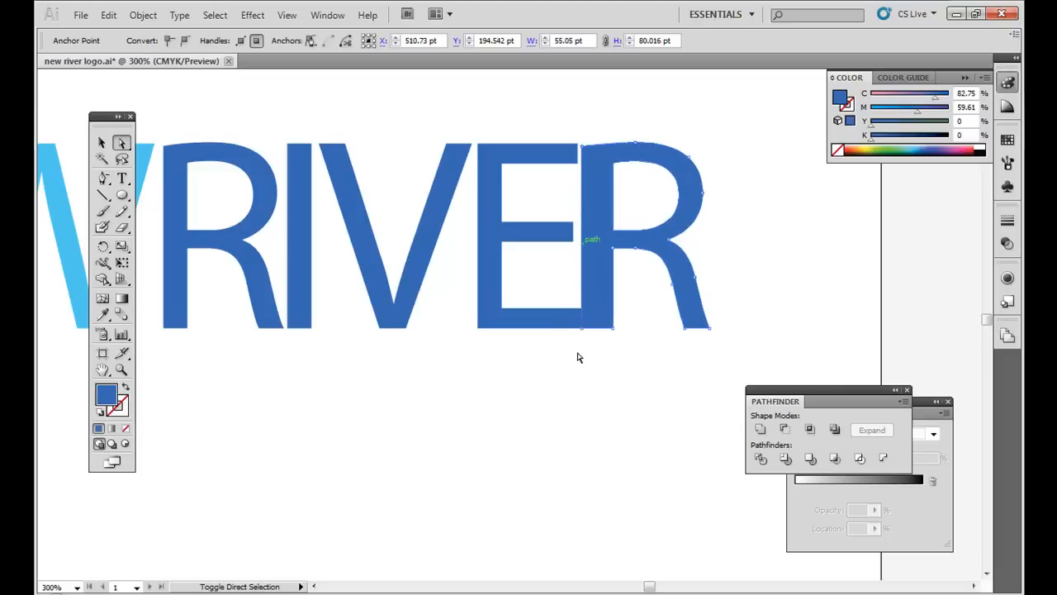
{"action": "left_click", "coordinate": [575, 364]}
Step: Extend the outer edge of the E's stem in NEW until it joins the N's right stem
{"action": "key", "text": "space"}
{"action": "left_click_drag", "start_coordinate": [511, 431], "coordinate": [696, 427]}
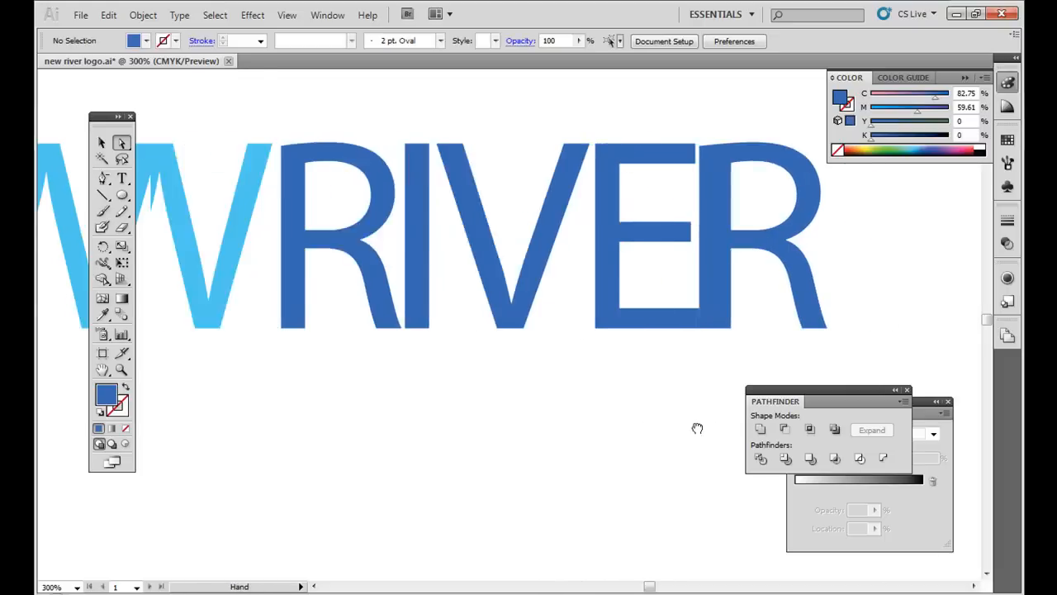
{"action": "left_click_drag", "start_coordinate": [487, 444], "coordinate": [605, 447]}
{"action": "left_click_drag", "start_coordinate": [369, 452], "coordinate": [590, 450]}
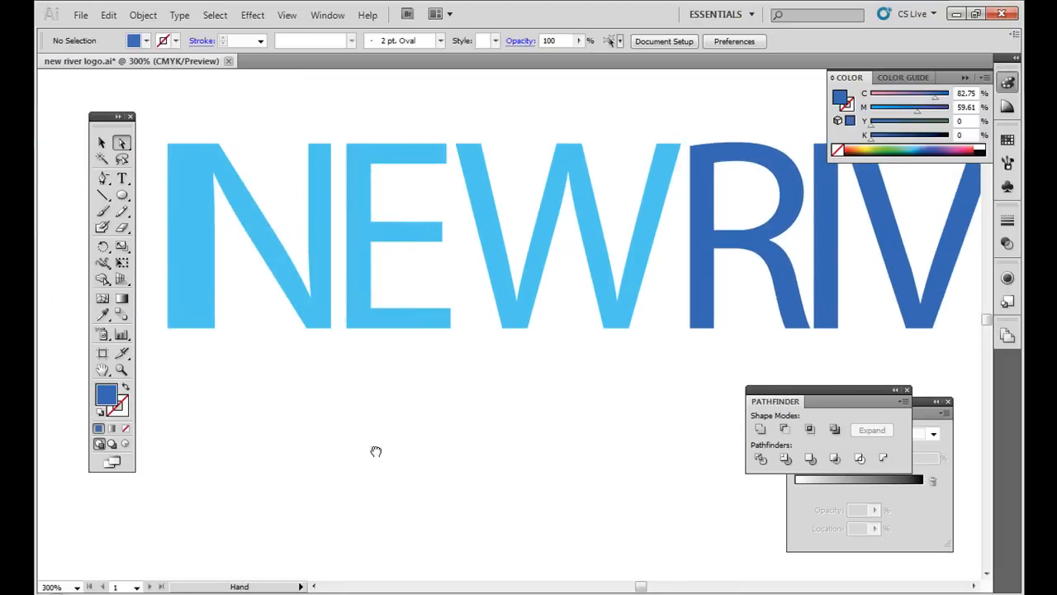
{"action": "left_click_drag", "start_coordinate": [376, 451], "coordinate": [487, 457]}
{"action": "mouse_move", "coordinate": [456, 247]}
{"action": "left_mouse_down"}
{"action": "mouse_move", "coordinate": [456, 231]}
{"action": "mouse_move", "coordinate": [447, 237]}
{"action": "left_mouse_up"}
{"action": "left_click", "coordinate": [460, 410]}
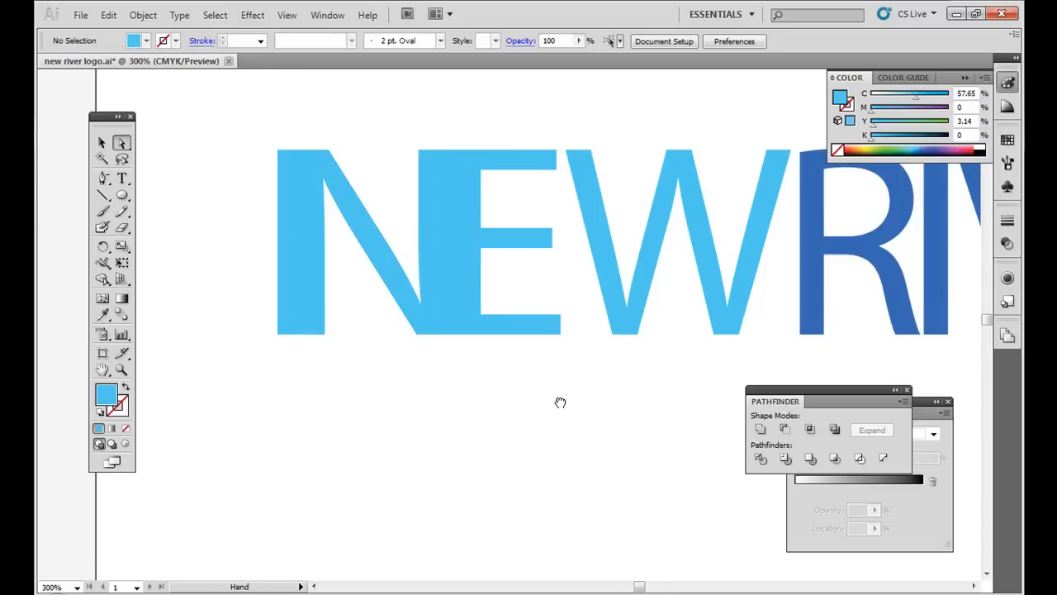
Step: Nudge the W of NEW toward the E until its upper corner overlaps the E's top arm
{"action": "left_click_drag", "start_coordinate": [560, 402], "coordinate": [493, 405]}
{"action": "left_click", "coordinate": [533, 272]}
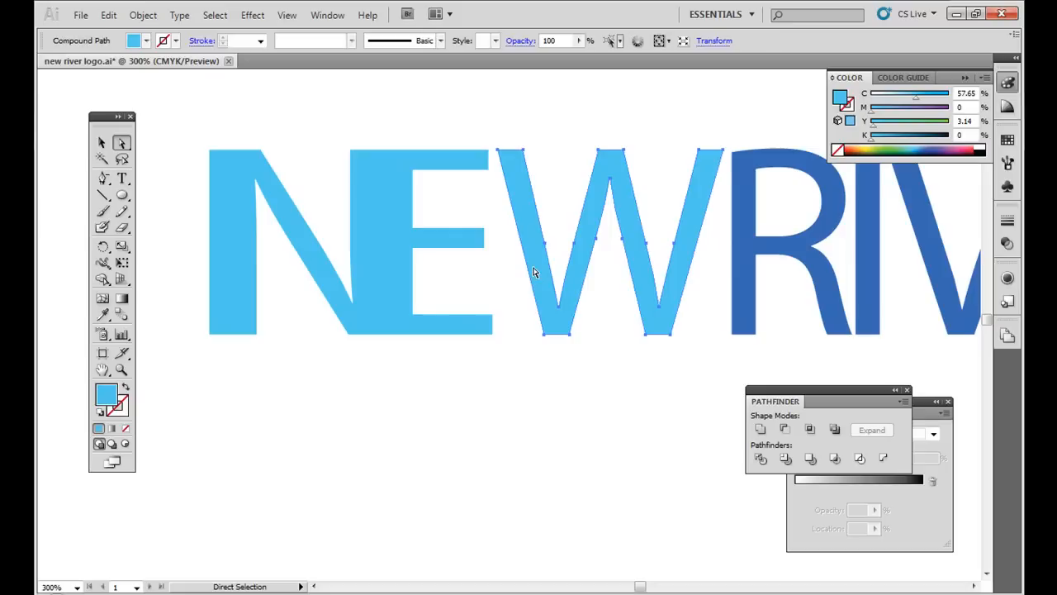
{"action": "key", "text": "Left"}
{"action": "key", "text": "Left"}
{"action": "key", "text": "Left"}
{"action": "key", "text": "Left"}
{"action": "left_click", "coordinate": [546, 357]}
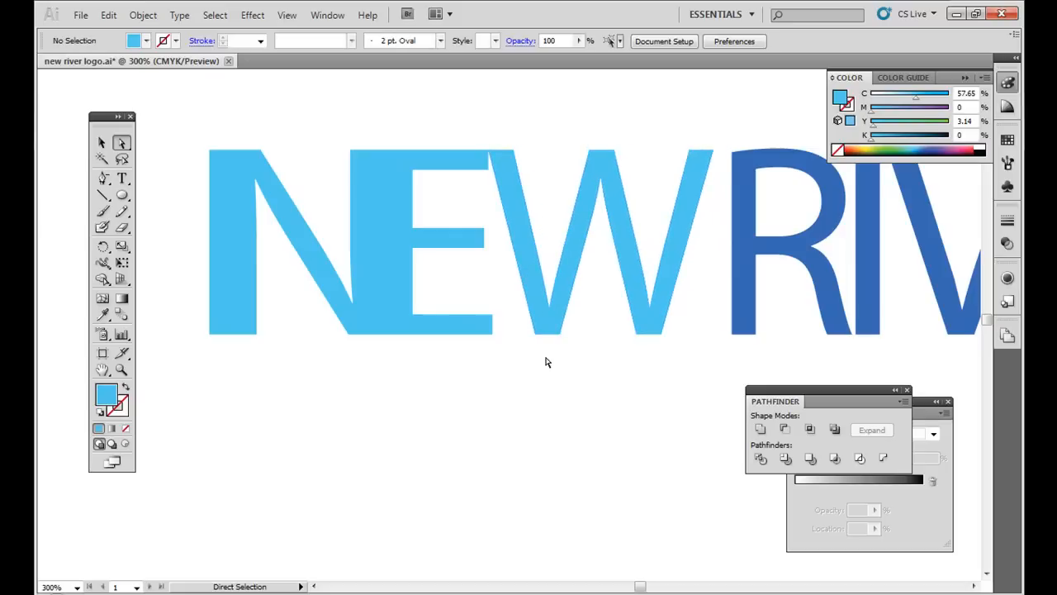
{"action": "left_click", "coordinate": [532, 288]}
{"action": "key", "text": "Left"}
{"action": "key", "text": "Left"}
{"action": "key", "text": "Left"}
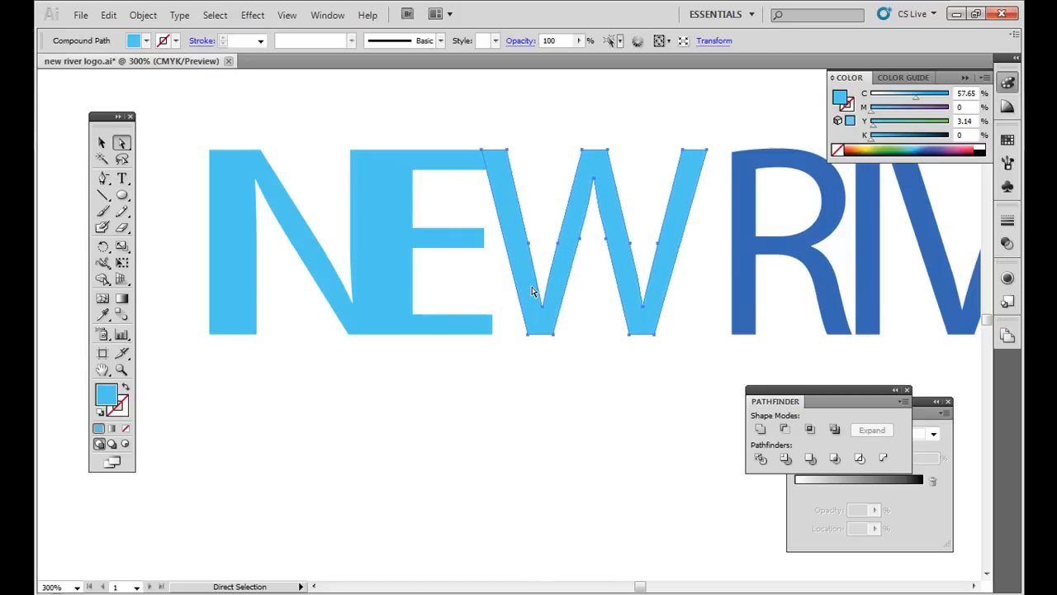
{"action": "left_click", "coordinate": [561, 364]}
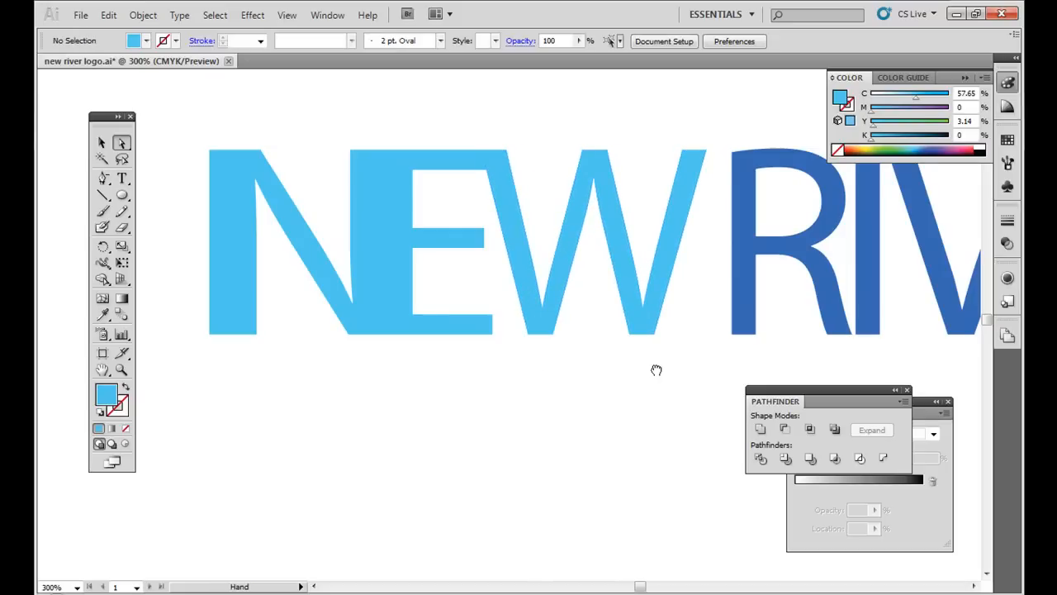
Step: Slim the N's left stem slightly by moving its outer edge inward
{"action": "left_click_drag", "start_coordinate": [656, 375], "coordinate": [612, 371]}
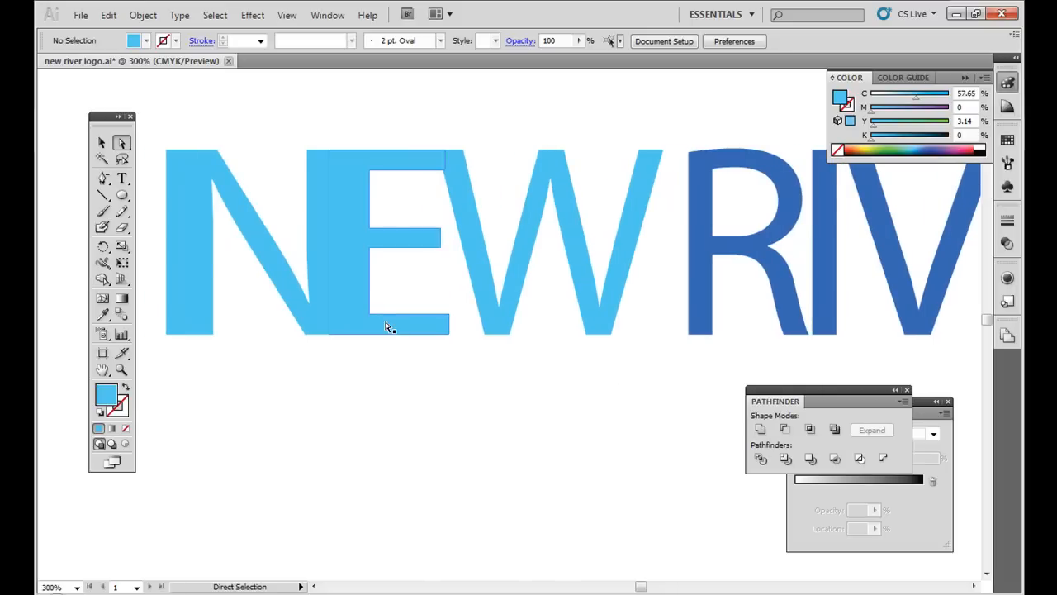
{"action": "left_click", "coordinate": [172, 238]}
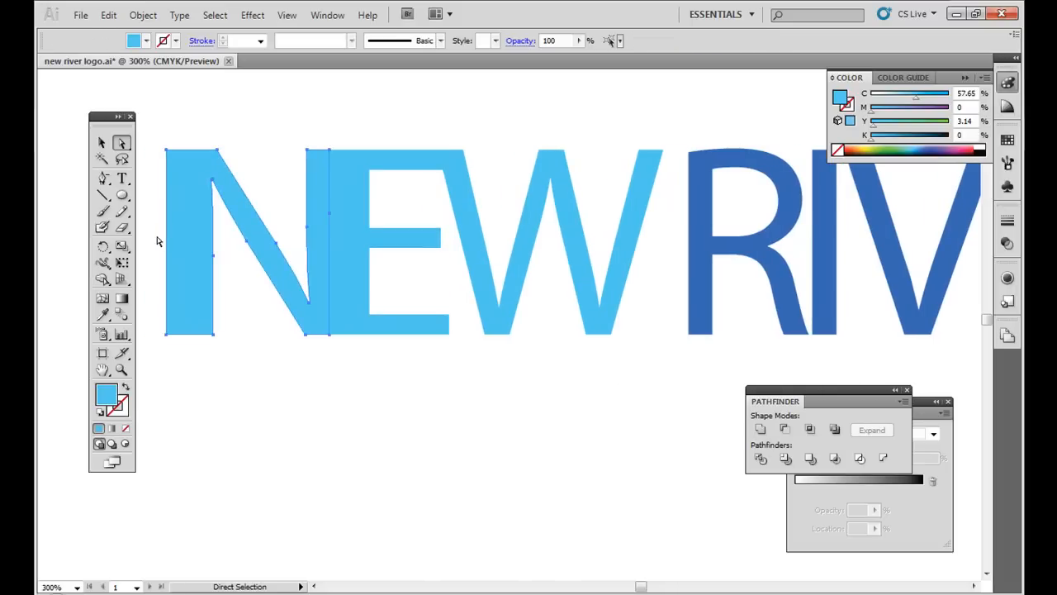
{"action": "left_click", "coordinate": [157, 237]}
{"action": "left_click_drag", "start_coordinate": [166, 238], "coordinate": [177, 234]}
{"action": "left_click", "coordinate": [454, 406]}
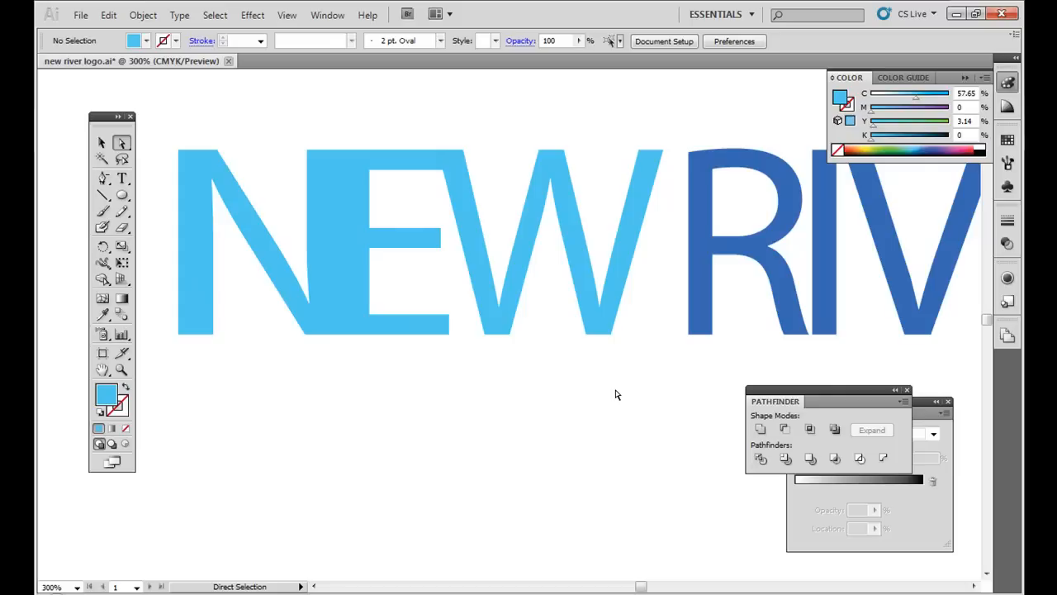
Step: Nudge the E of NEW toward the N so its stem overlaps more of the N's right stem
{"action": "left_click_drag", "start_coordinate": [615, 394], "coordinate": [602, 389]}
{"action": "left_click", "coordinate": [339, 243]}
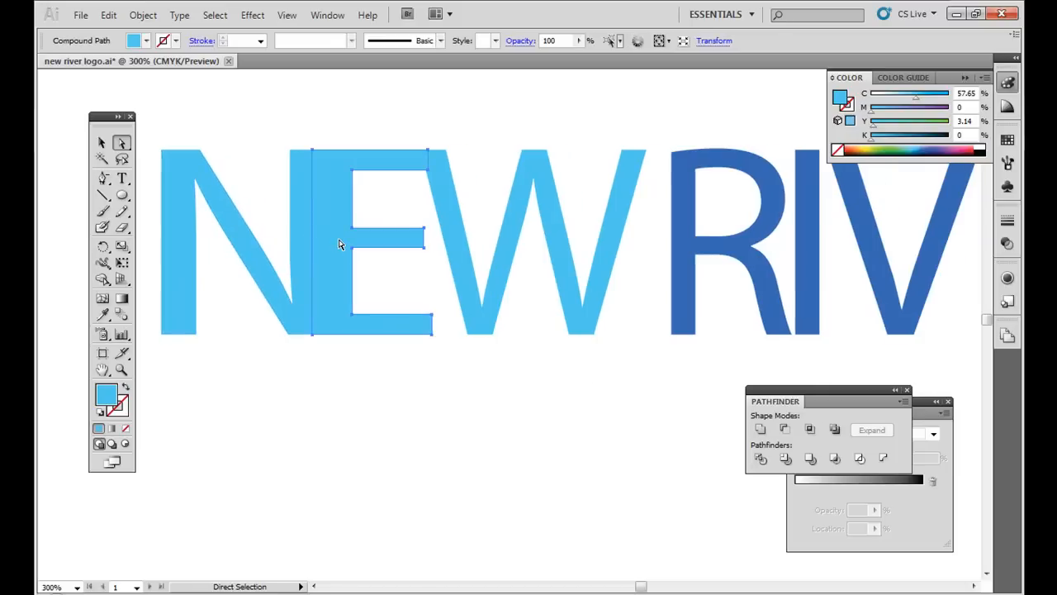
{"action": "key", "text": "Left"}
{"action": "key", "text": "Left"}
{"action": "key", "text": "Left"}
{"action": "key", "text": "Left"}
{"action": "key", "text": "Left"}
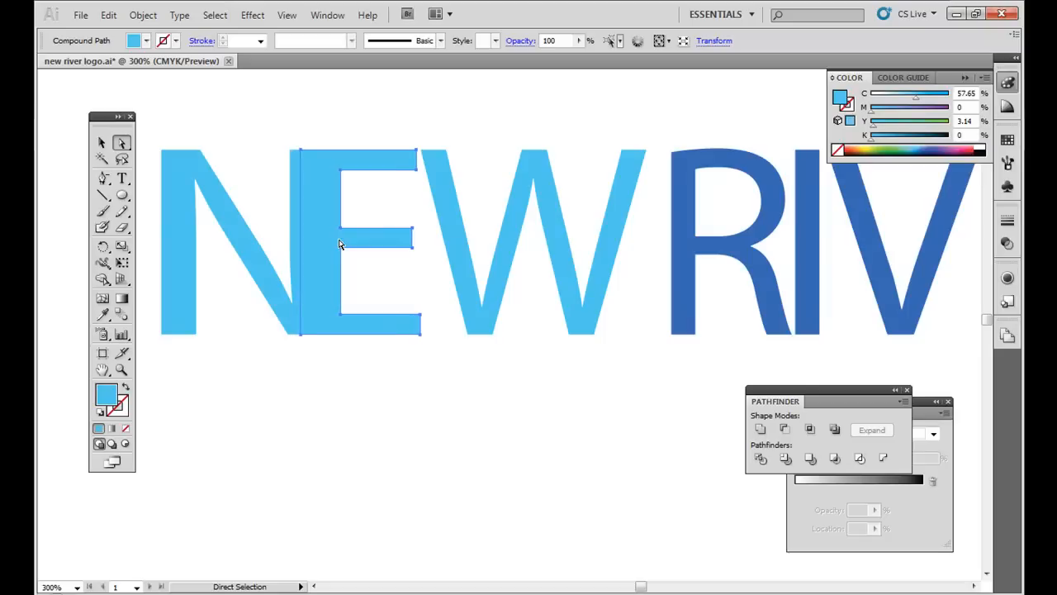
{"action": "left_click", "coordinate": [455, 313]}
Step: Nudge the W of NEW closer to the shifted E so it rejoins the E's top arm
{"action": "left_click", "coordinate": [461, 262]}
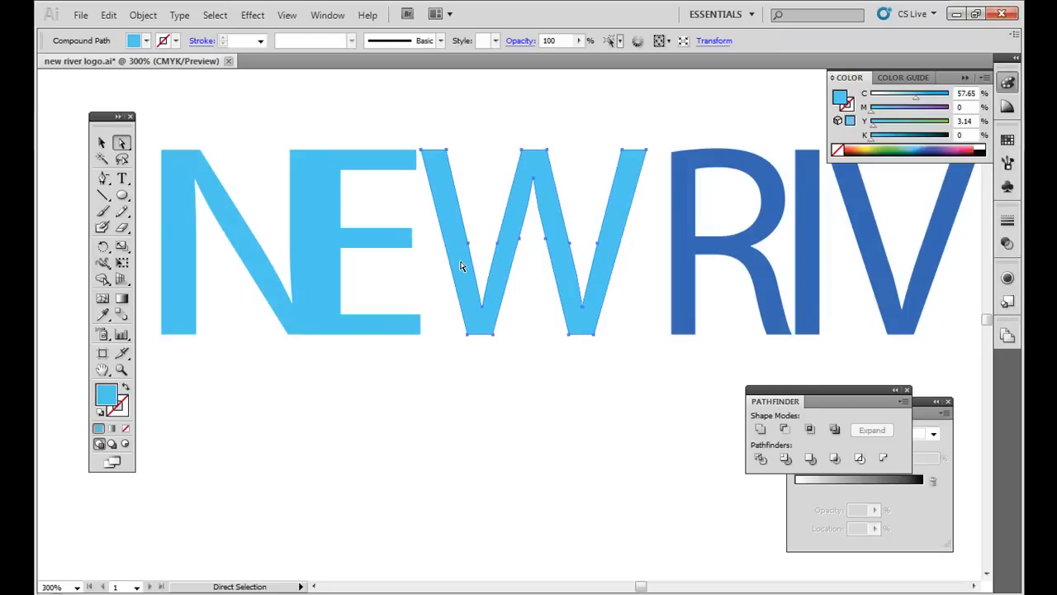
{"action": "key", "text": "Left"}
{"action": "key", "text": "Left"}
{"action": "left_click", "coordinate": [488, 406]}
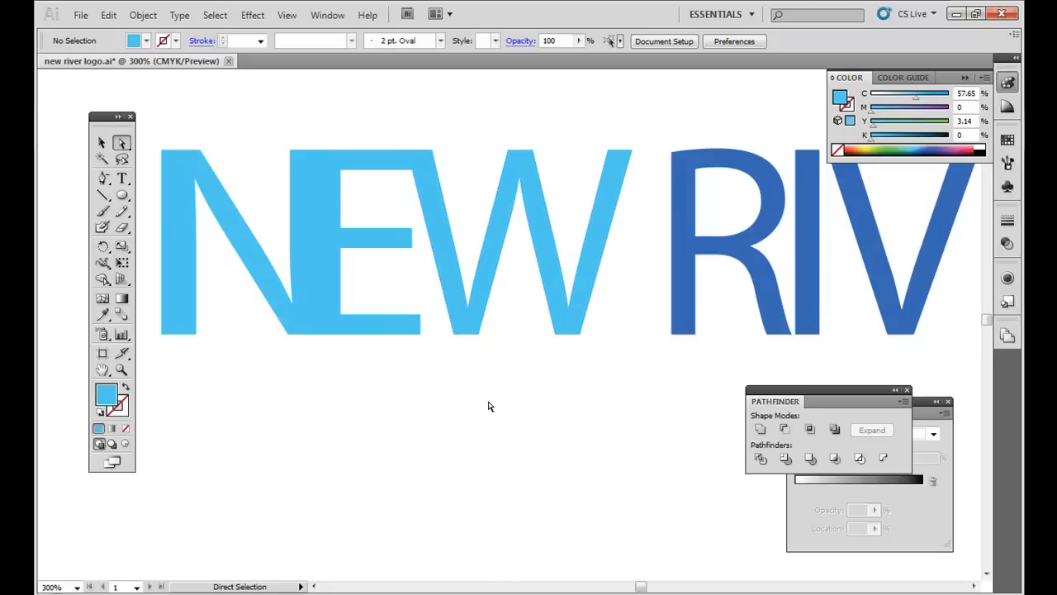
Step: Try to nudge RIVER's last R slightly upward beside the E, and return it to its position
{"action": "left_click_drag", "start_coordinate": [599, 389], "coordinate": [405, 410]}
{"action": "left_click_drag", "start_coordinate": [599, 433], "coordinate": [428, 445]}
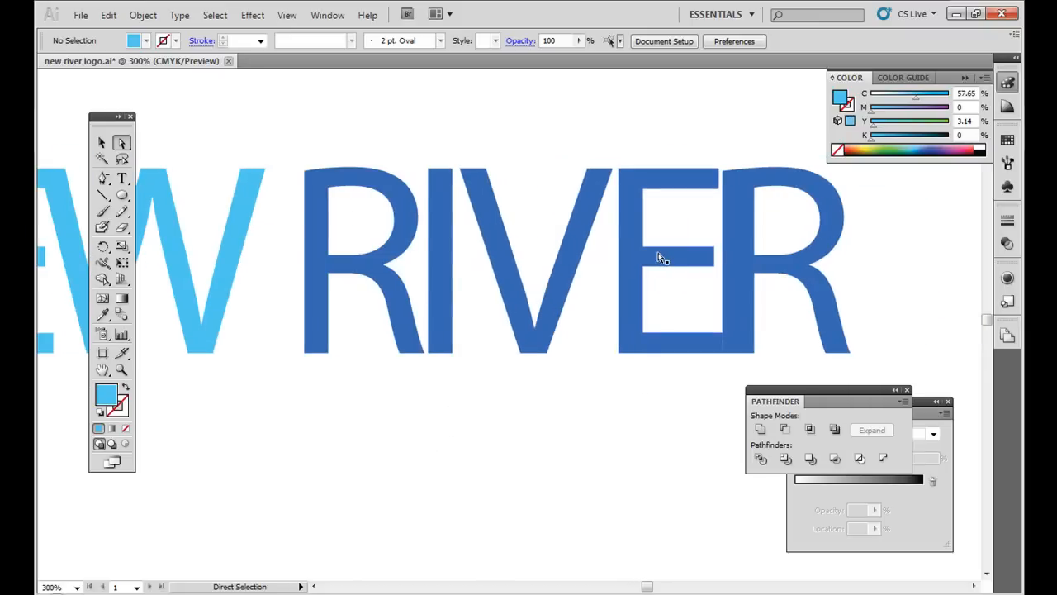
{"action": "left_click", "coordinate": [739, 252]}
{"action": "key", "text": "Right"}
{"action": "key", "text": "Right"}
{"action": "key", "text": "Right"}
{"action": "key", "text": "Right"}
{"action": "key", "text": "Right"}
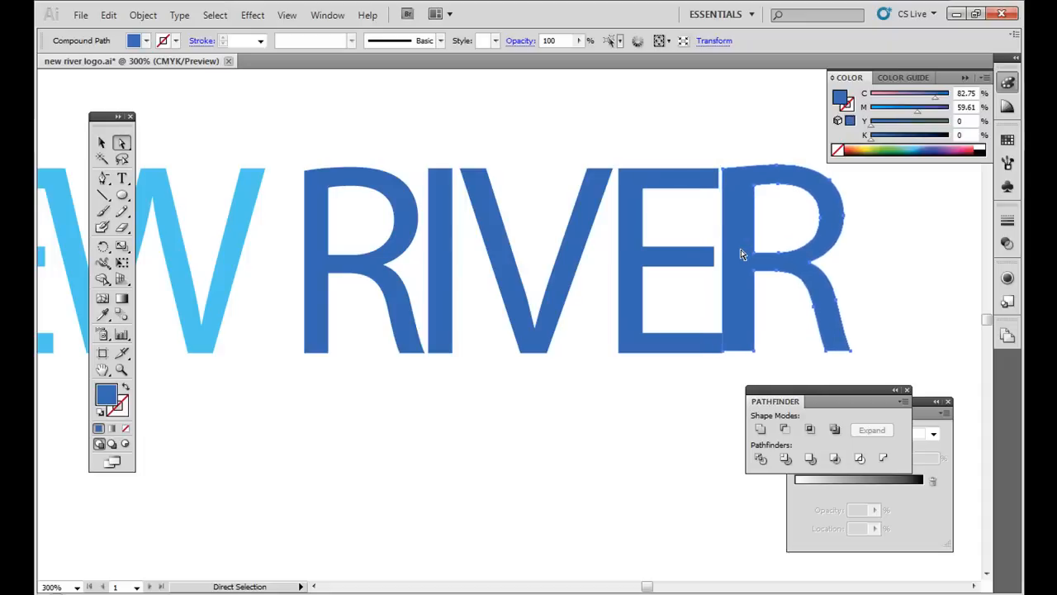
{"action": "left_click", "coordinate": [714, 181]}
{"action": "left_click", "coordinate": [720, 142]}
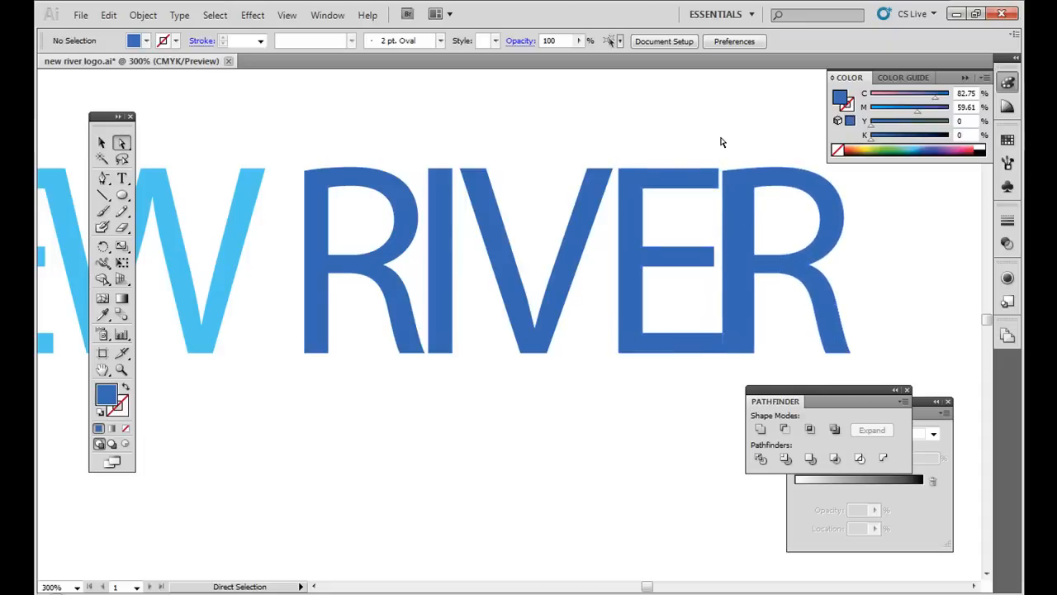
Step: Extend the top arm of RIVER's E across the last R's stem, making the E about 58 pt wide
{"action": "key", "text": "ctrl+plus"}
{"action": "key", "text": "ctrl+plus"}
{"action": "key", "text": "ctrl+plus"}
{"action": "left_click_drag", "start_coordinate": [720, 165], "coordinate": [442, 399]}
{"action": "left_click_drag", "start_coordinate": [776, 251], "coordinate": [564, 298]}
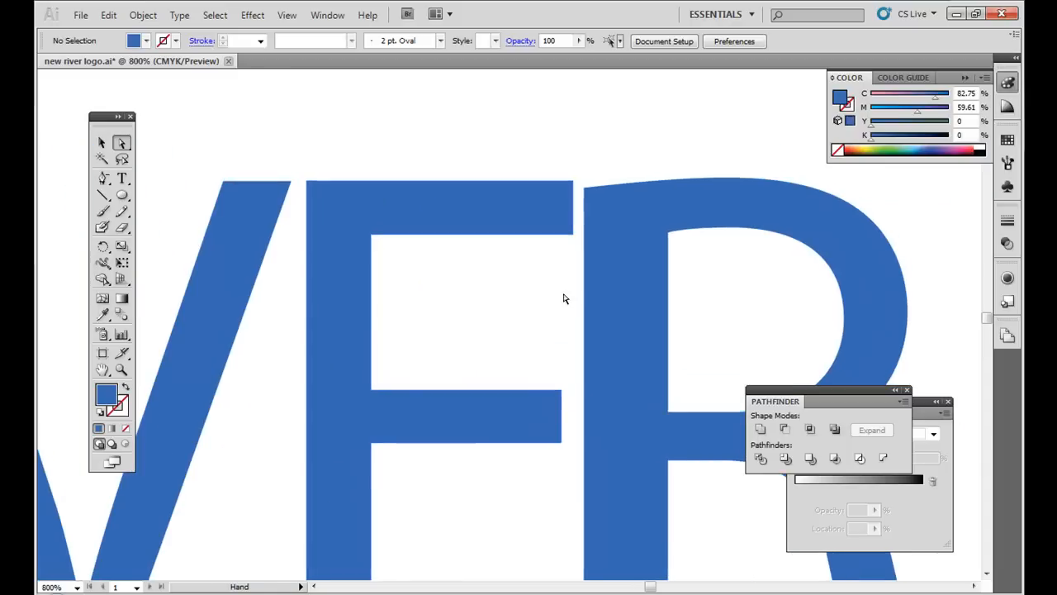
{"action": "left_click", "coordinate": [576, 211]}
{"action": "left_click_drag", "start_coordinate": [574, 213], "coordinate": [665, 211]}
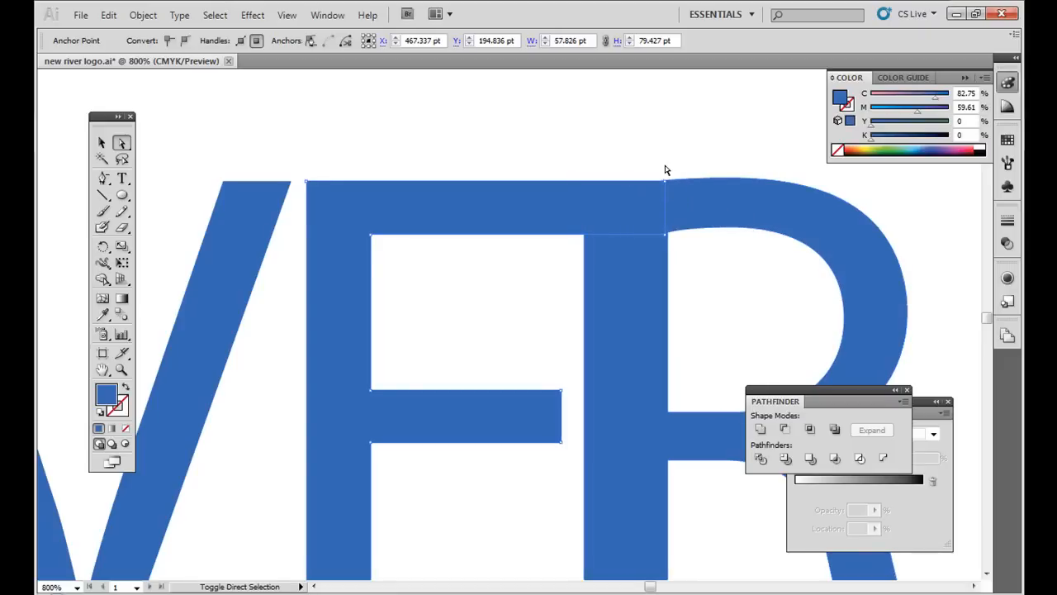
{"action": "left_click", "coordinate": [665, 142]}
{"action": "key", "text": "ctrl+minus"}
{"action": "key", "text": "ctrl+minus"}
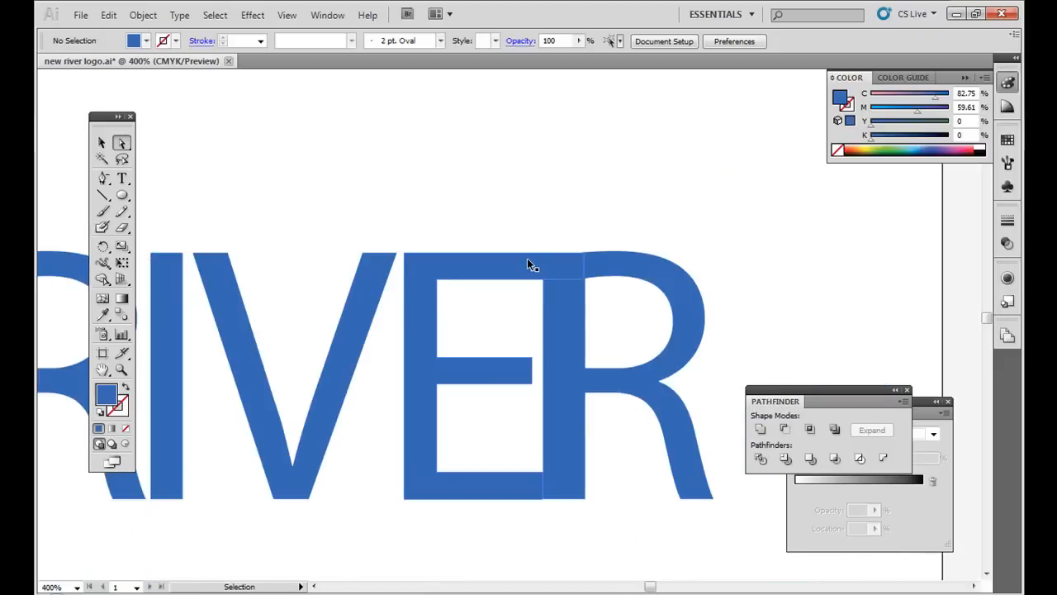
{"action": "key", "text": "ctrl+minus"}
{"action": "left_click_drag", "start_coordinate": [487, 389], "coordinate": [542, 388]}
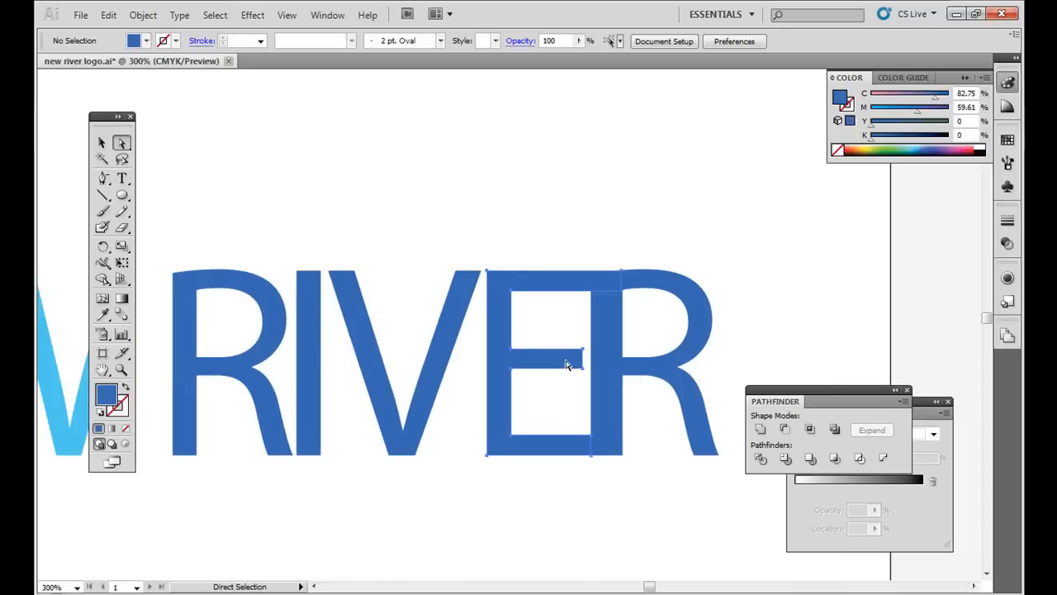
Step: Shorten the middle arm of RIVER's E so it ends farther from the last R's stem
{"action": "left_click", "coordinate": [583, 361]}
{"action": "left_click", "coordinate": [579, 335]}
{"action": "left_click_drag", "start_coordinate": [583, 361], "coordinate": [574, 361]}
{"action": "left_click", "coordinate": [559, 219]}
Step: Shift the V of RIVER right until its top-right corner merges into the E's stem
{"action": "left_click_drag", "start_coordinate": [453, 354], "coordinate": [529, 357]}
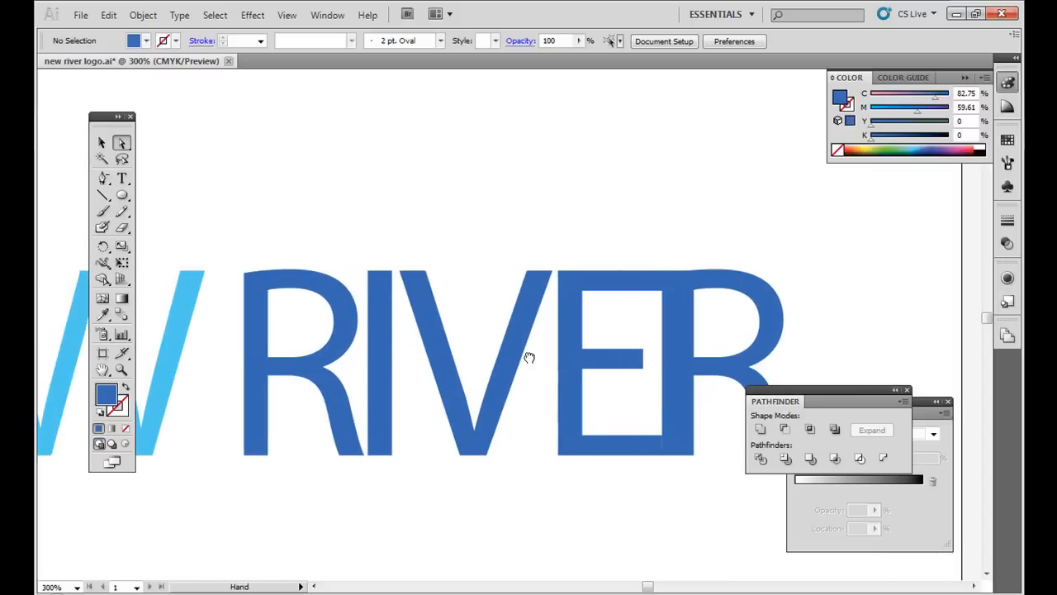
{"action": "left_click", "coordinate": [520, 338]}
{"action": "key", "text": "shift+Right"}
{"action": "key", "text": "shift+Right"}
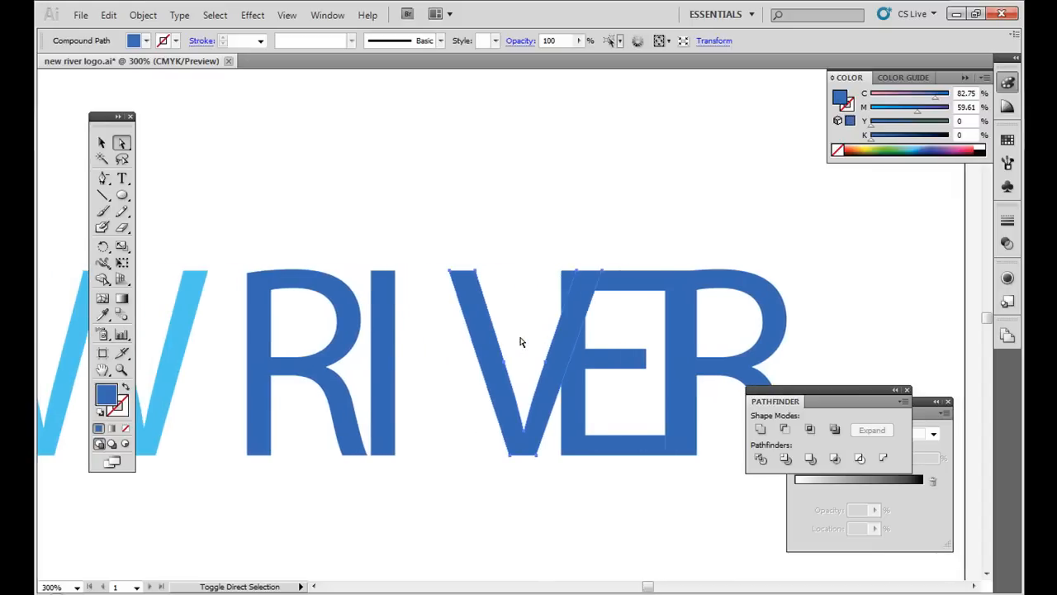
{"action": "key", "text": "shift+Left"}
{"action": "left_click", "coordinate": [516, 275]}
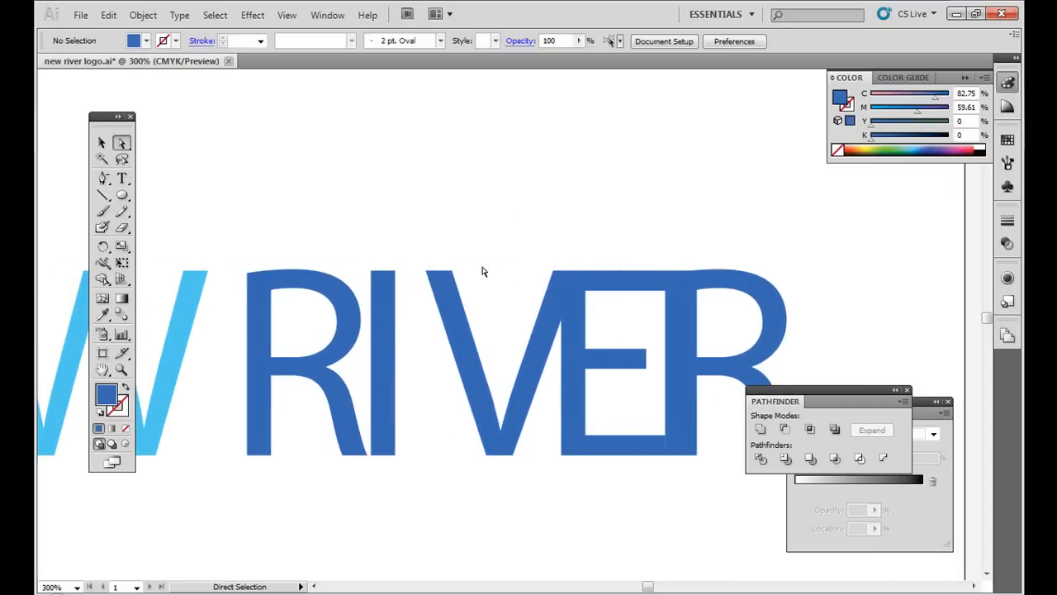
Step: Shift the I of RIVER right to overlap the V's upper-left corner, fine-tuning it back slightly left
{"action": "left_click", "coordinate": [390, 339]}
{"action": "key", "text": "shift+Right"}
{"action": "key", "text": "shift+Right"}
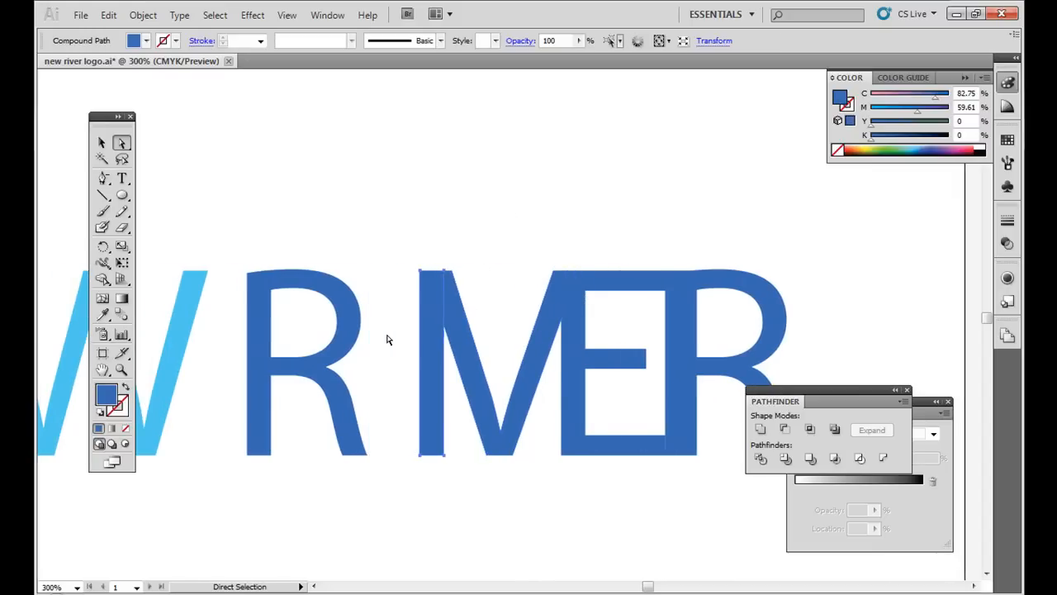
{"action": "key", "text": "Right"}
{"action": "key", "text": "Right"}
{"action": "key", "text": "Right"}
{"action": "left_click", "coordinate": [356, 256]}
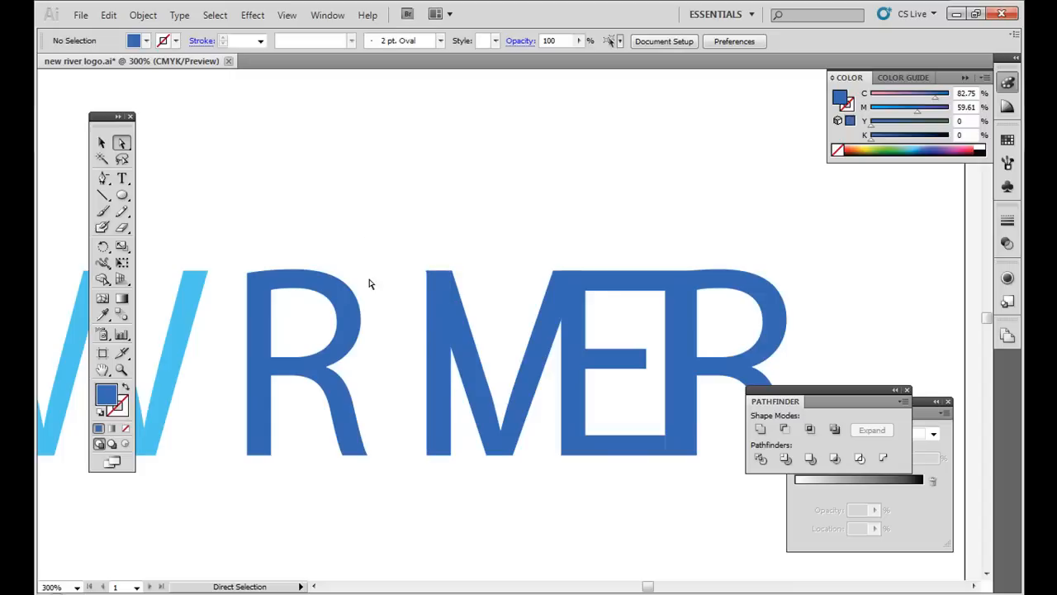
{"action": "left_click", "coordinate": [435, 350]}
{"action": "key", "text": "Left"}
{"action": "key", "text": "Left"}
{"action": "left_click", "coordinate": [344, 300]}
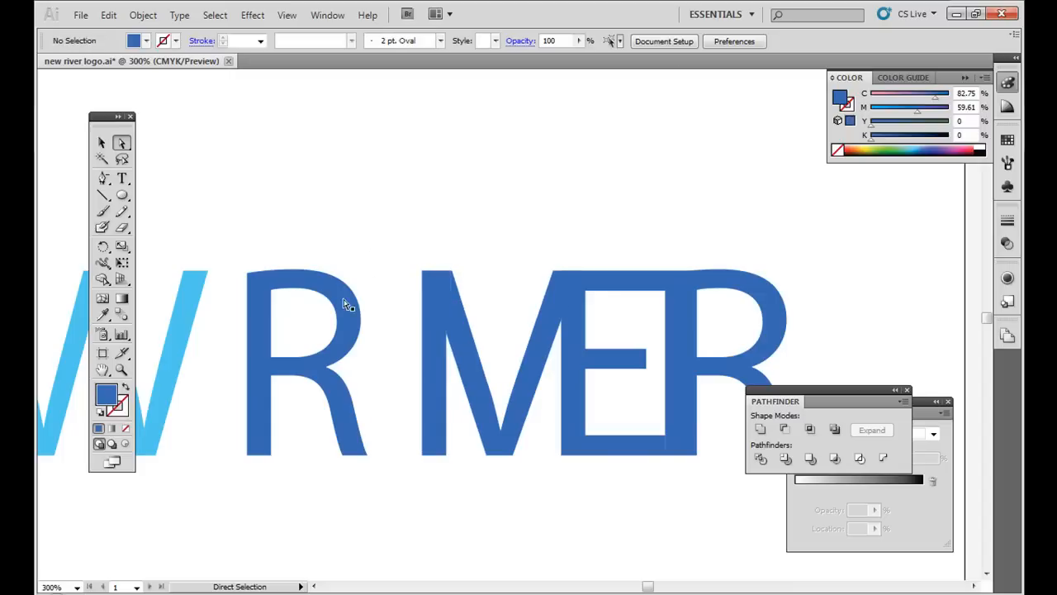
Step: Shift RIVER's first R right so its bowl and leg meet the stem of the I
{"action": "left_click", "coordinate": [347, 314]}
{"action": "key", "text": "shift+Right"}
{"action": "key", "text": "shift+Right"}
{"action": "key", "text": "shift+Right"}
{"action": "key", "text": "Left"}
{"action": "key", "text": "Left"}
{"action": "key", "text": "Left"}
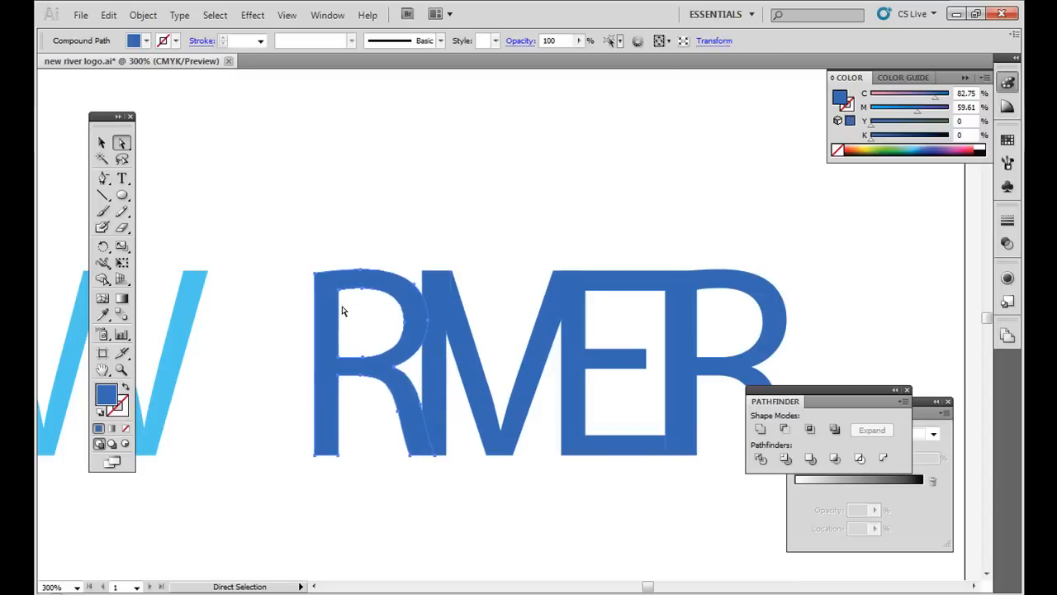
{"action": "key", "text": "Left"}
{"action": "key", "text": "Left"}
{"action": "key", "text": "Left"}
{"action": "left_click", "coordinate": [349, 224]}
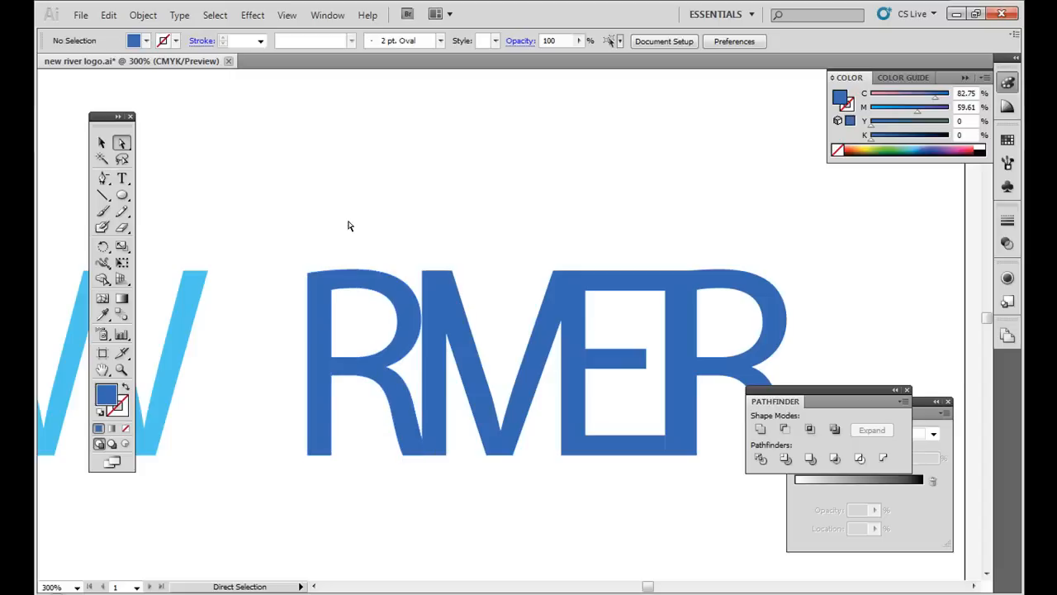
Step: Examine the joined lettering and the gap between NEW and RIVER at overall and close-up scale
{"action": "key", "text": "space"}
{"action": "left_click_drag", "start_coordinate": [288, 505], "coordinate": [427, 385]}
{"action": "key", "text": "ctrl+minus"}
{"action": "key", "text": "ctrl+minus"}
{"action": "key", "text": "space"}
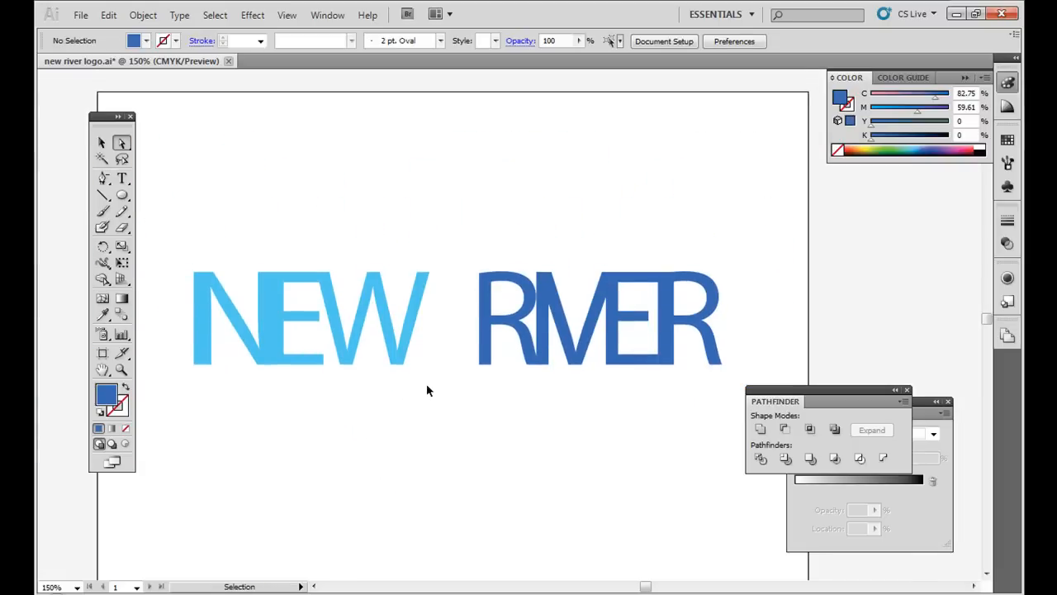
{"action": "key", "text": "ctrl+plus"}
{"action": "key", "text": "ctrl+plus"}
{"action": "key", "text": "space"}
{"action": "left_click_drag", "start_coordinate": [440, 487], "coordinate": [485, 442]}
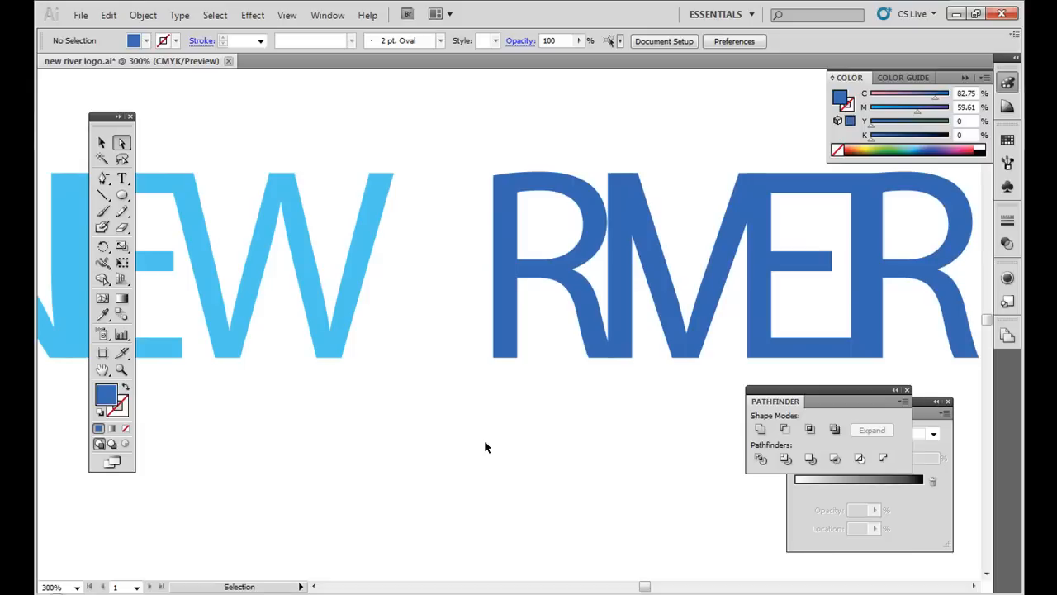
Step: Delete the whole grouped two-tone NEW RIVER lettering
{"action": "left_click", "coordinate": [101, 143]}
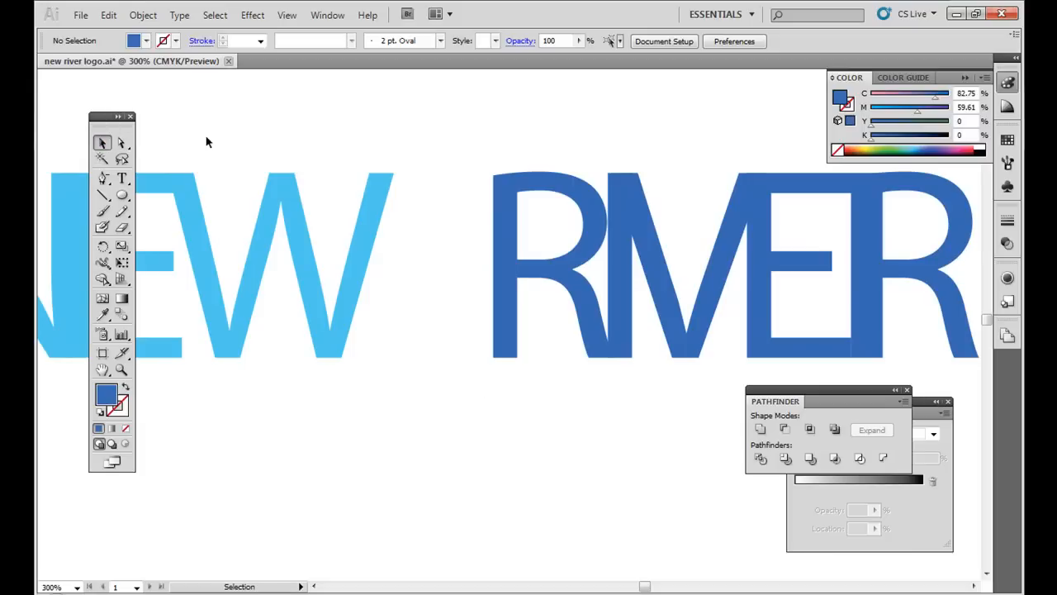
{"action": "left_click", "coordinate": [298, 213]}
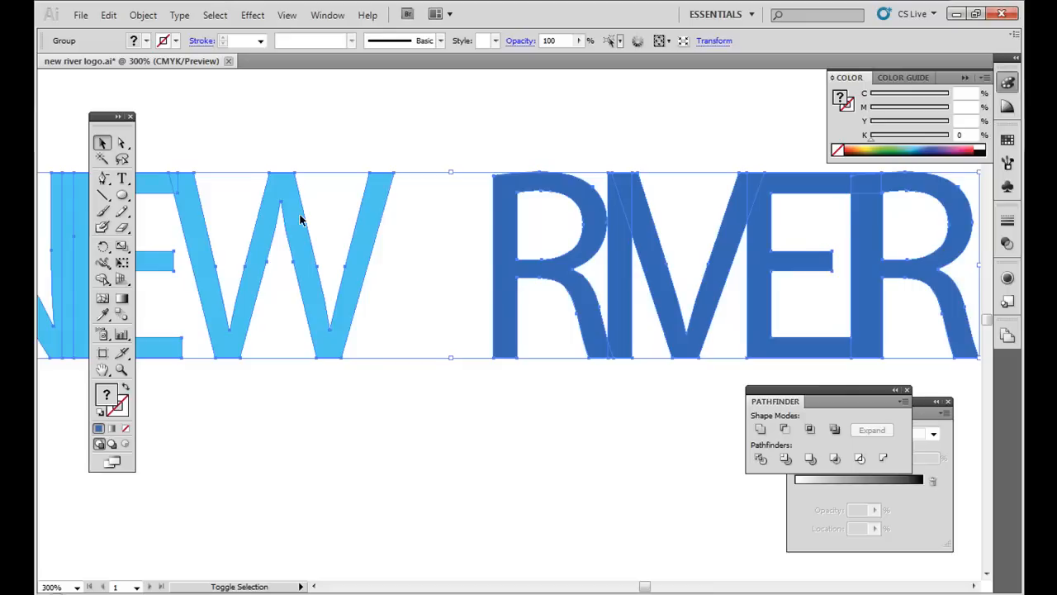
{"action": "key", "text": "Delete"}
Step: Add a new line of text reading NEW RIVER and enlarge it to about 58.56 pt
{"action": "left_click", "coordinate": [121, 177]}
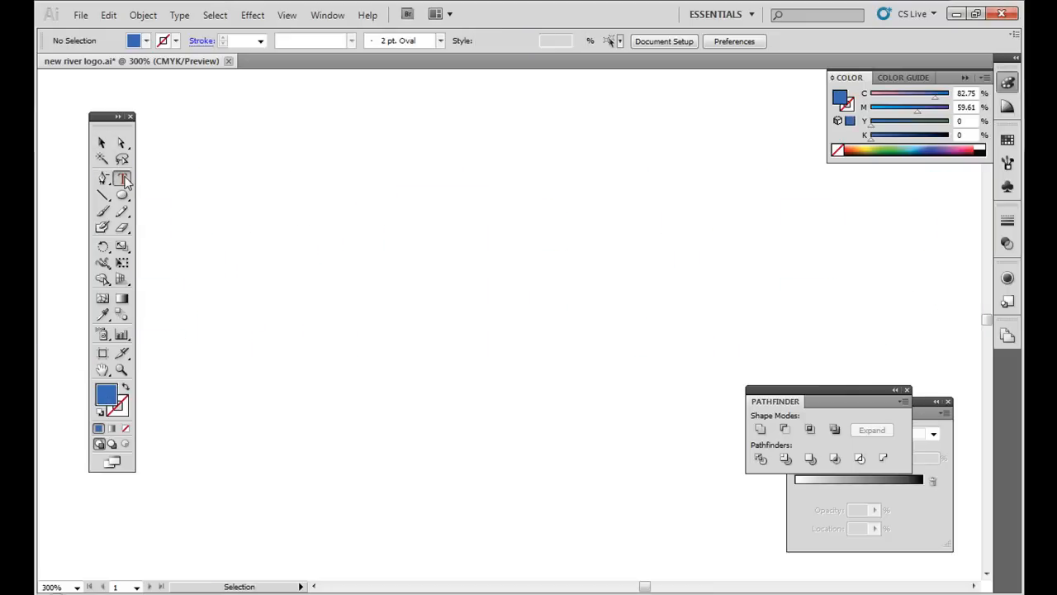
{"action": "left_click", "coordinate": [279, 217]}
{"action": "type", "text": "NEW RIVER"}
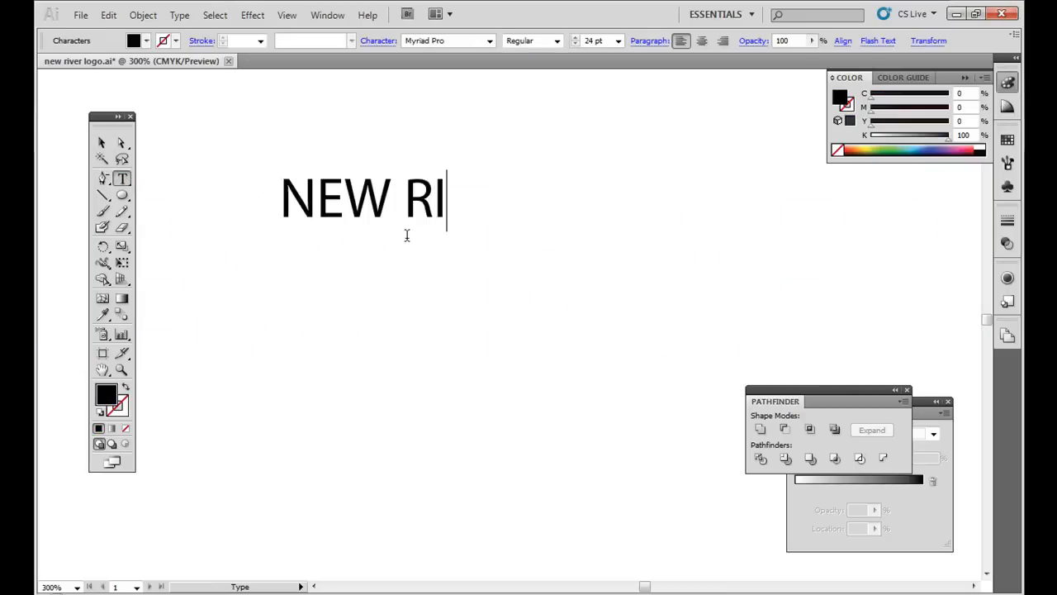
{"action": "left_click", "coordinate": [102, 143]}
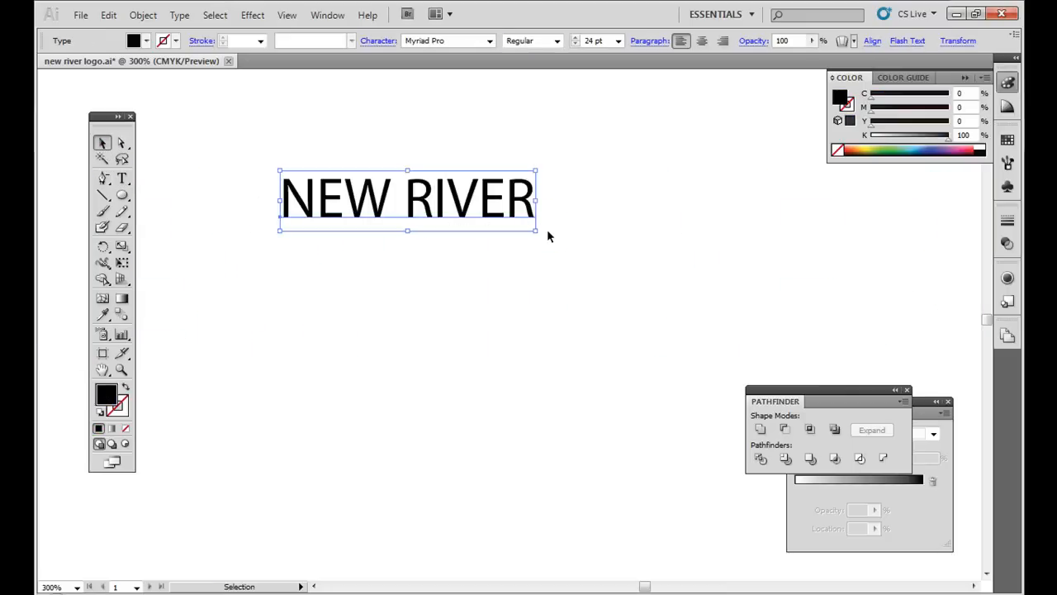
{"action": "left_click_drag", "start_coordinate": [535, 231], "coordinate": [904, 318]}
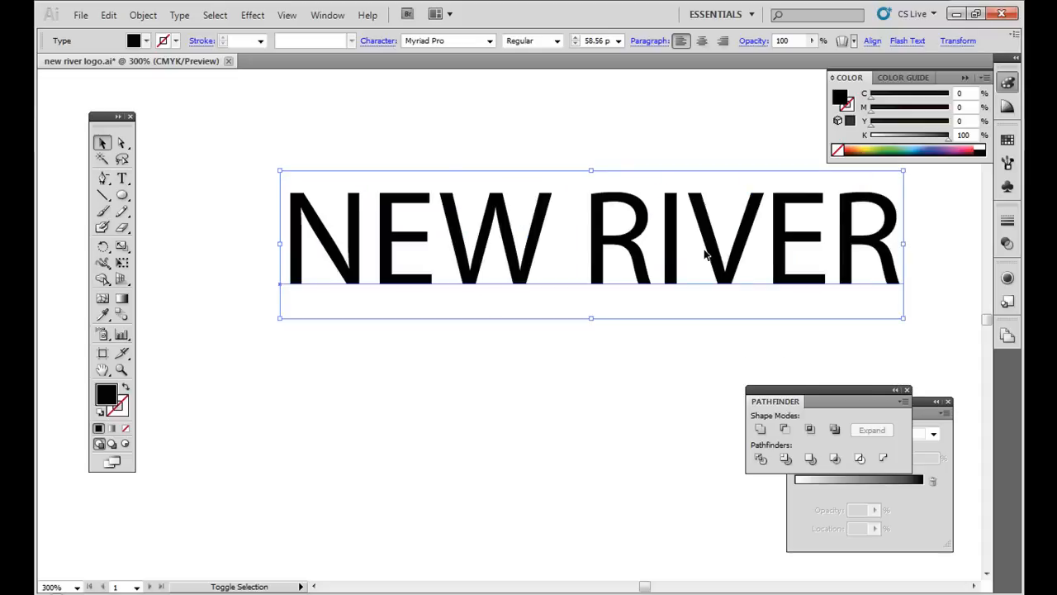
Step: Move the NEW RIVER text to the artboard's upper left and enlarge it to nearly span the page width
{"action": "left_click", "coordinate": [538, 255]}
{"action": "key", "text": "ctrl+minus"}
{"action": "key", "text": "ctrl+minus"}
{"action": "key", "text": "ctrl+minus"}
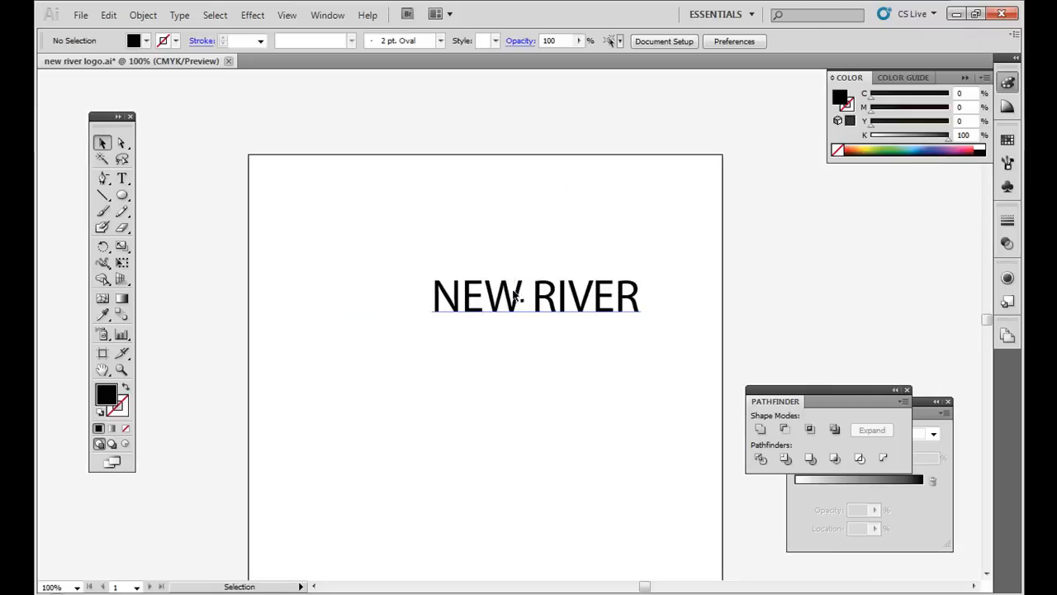
{"action": "left_click_drag", "start_coordinate": [510, 304], "coordinate": [364, 261]}
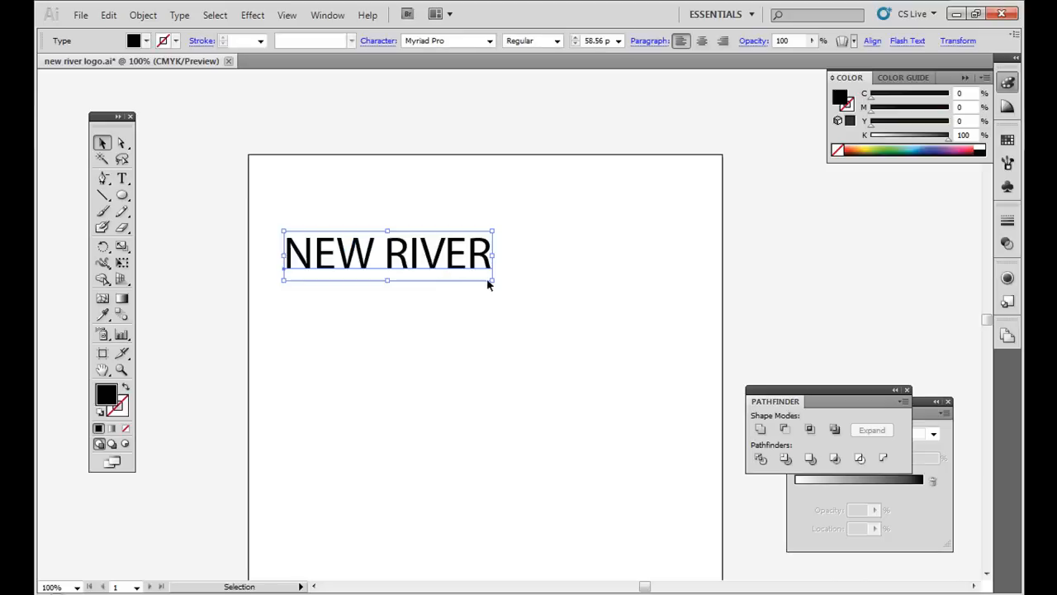
{"action": "left_click_drag", "start_coordinate": [493, 282], "coordinate": [690, 406]}
{"action": "left_click", "coordinate": [511, 405]}
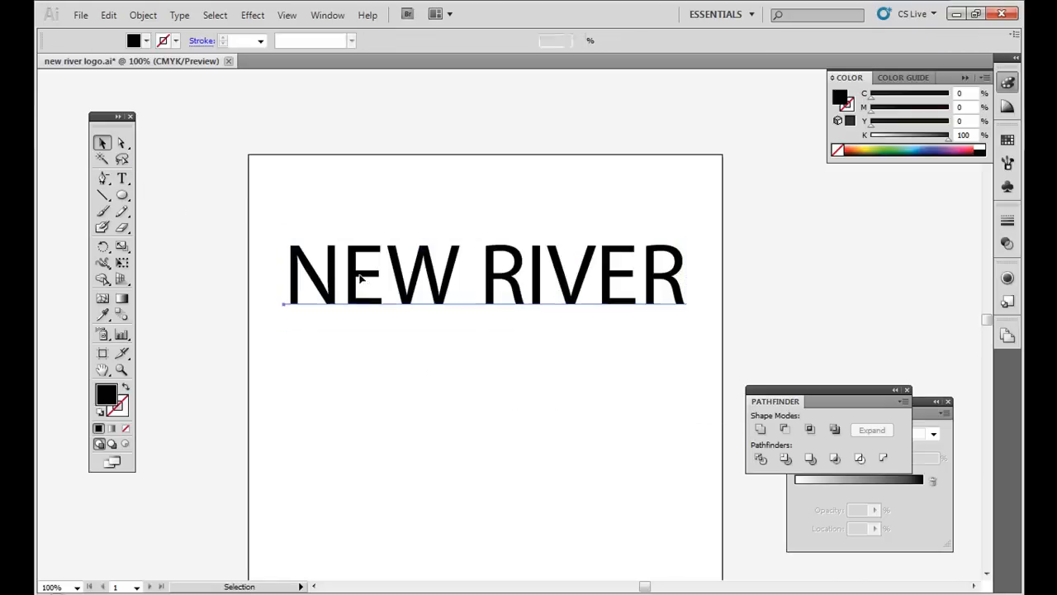
Step: Convert the enlarged NEW RIVER text to outlines
{"action": "right_click", "coordinate": [361, 281]}
{"action": "left_click", "coordinate": [428, 383]}
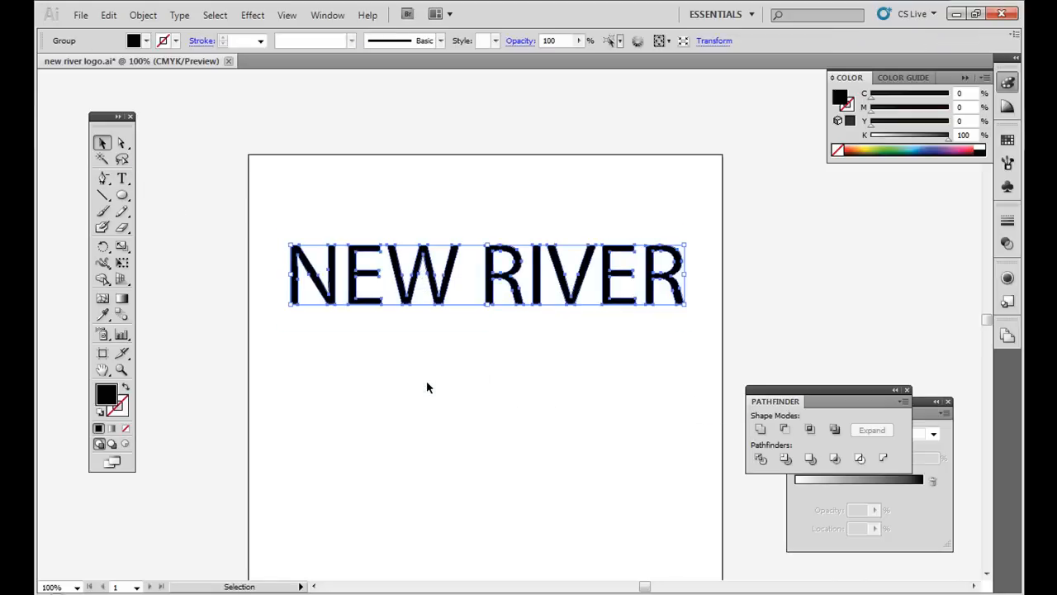
{"action": "left_click", "coordinate": [427, 387]}
Step: Inspect the outlined E and W of NEW as individual paths, close up and alongside the whole wordmark
{"action": "left_click", "coordinate": [121, 143]}
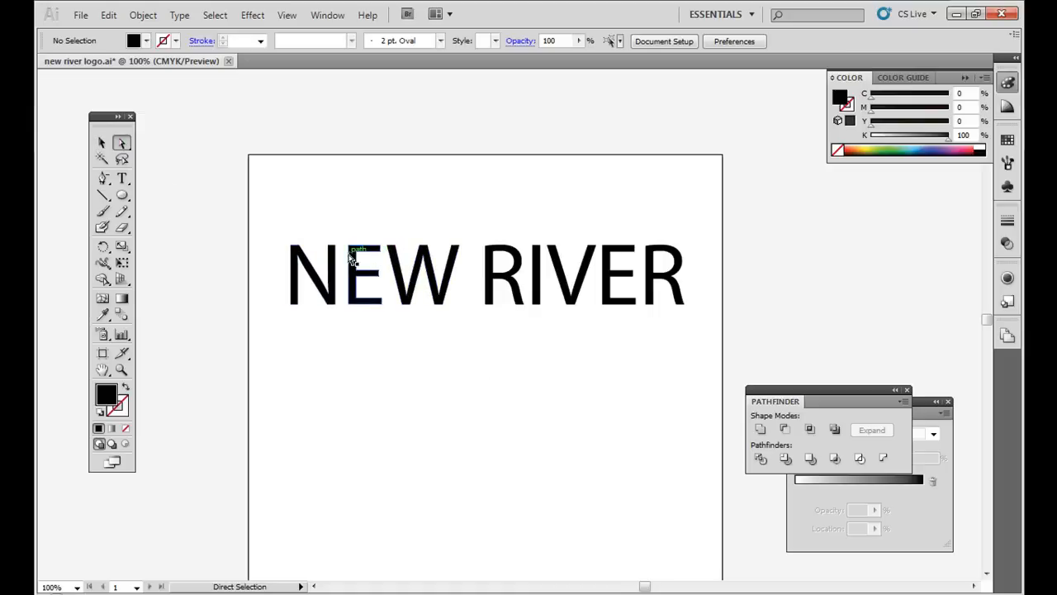
{"action": "left_click", "coordinate": [354, 259]}
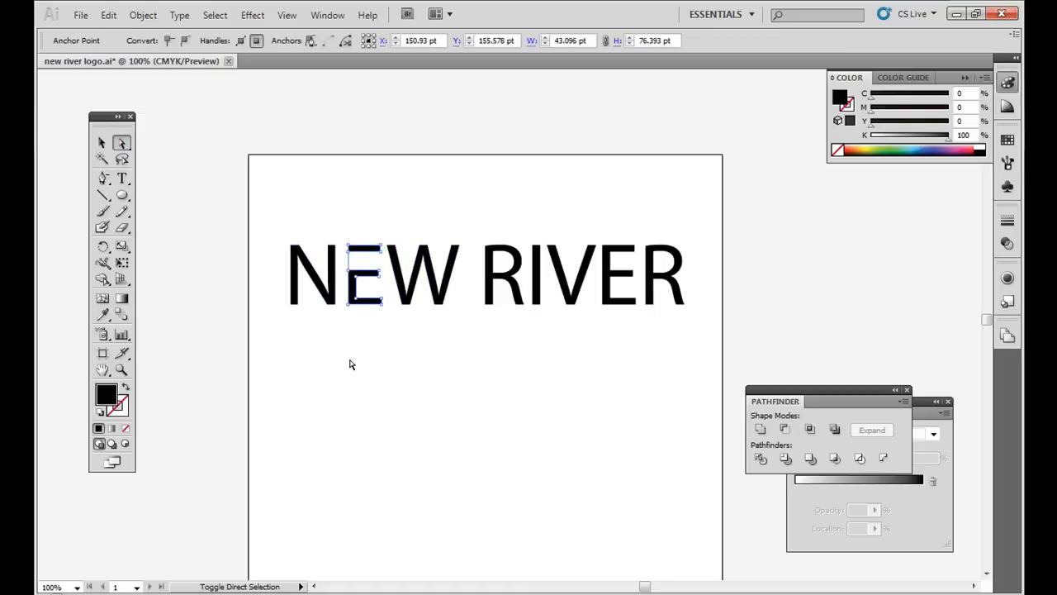
{"action": "left_click", "coordinate": [377, 189]}
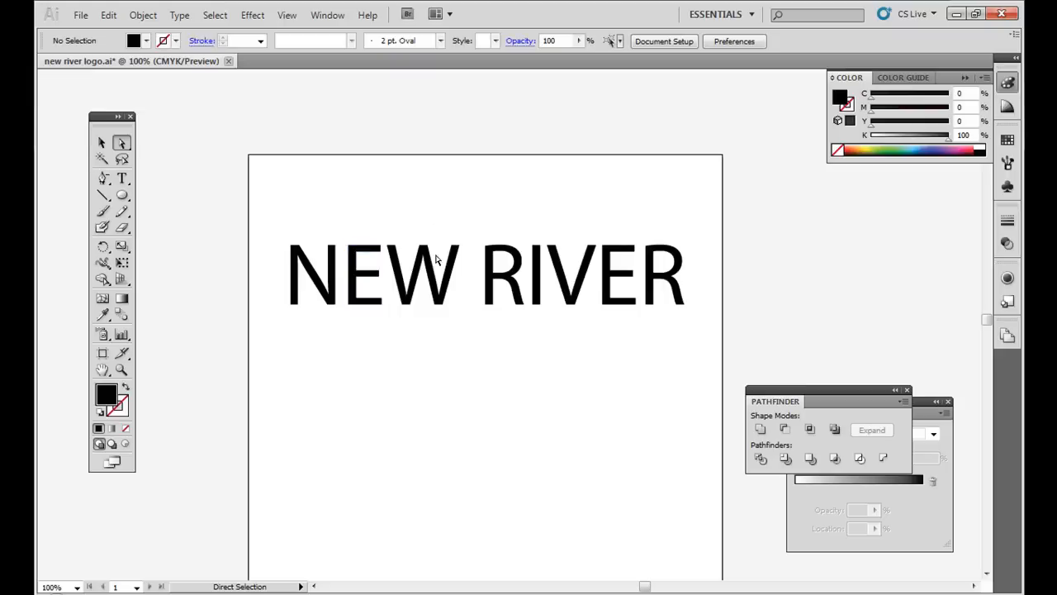
{"action": "left_click", "coordinate": [444, 281]}
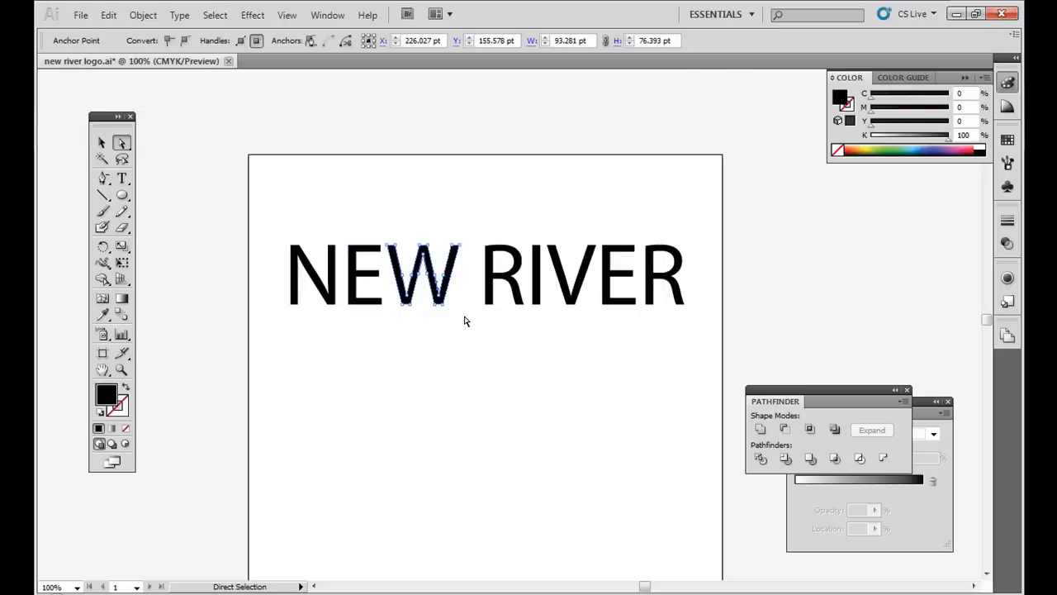
{"action": "key", "text": "ctrl+equal"}
{"action": "key", "text": "ctrl+equal"}
{"action": "key", "text": "ctrl+equal"}
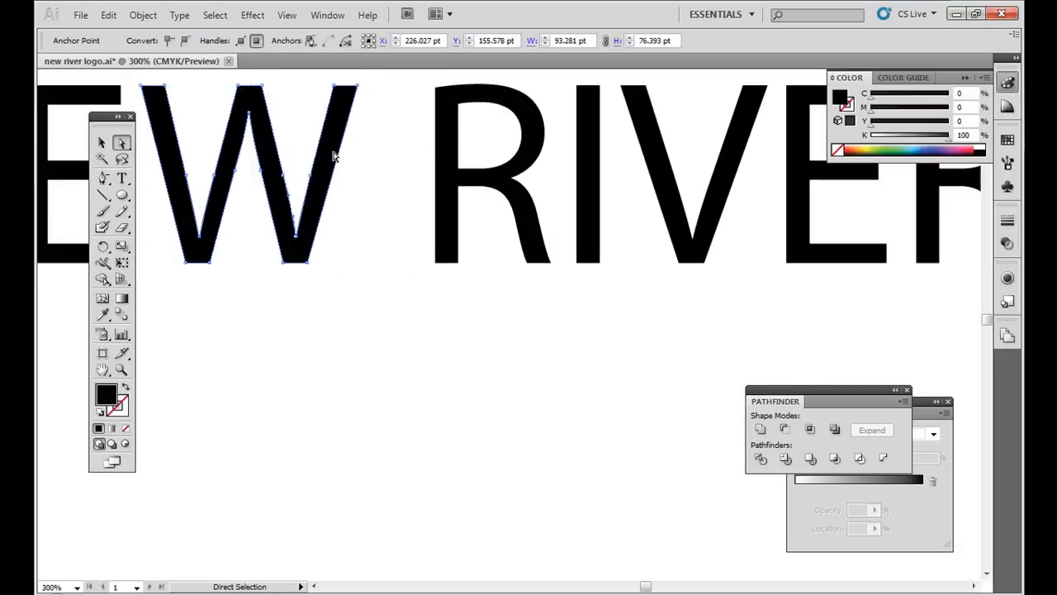
{"action": "left_click_drag", "start_coordinate": [389, 274], "coordinate": [619, 310]}
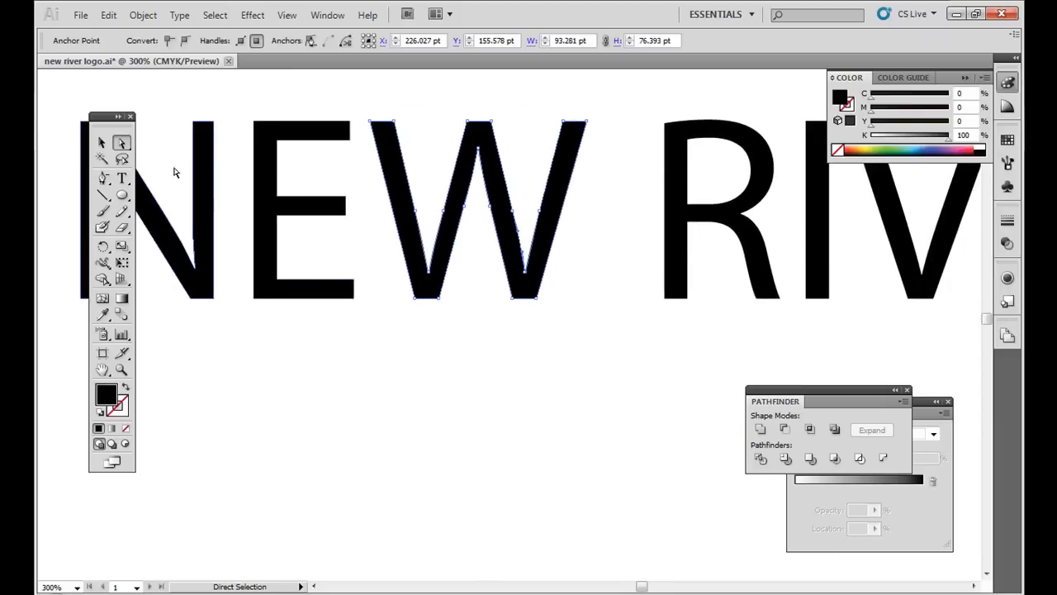
{"action": "key", "text": "ctrl+minus"}
{"action": "key", "text": "ctrl+minus"}
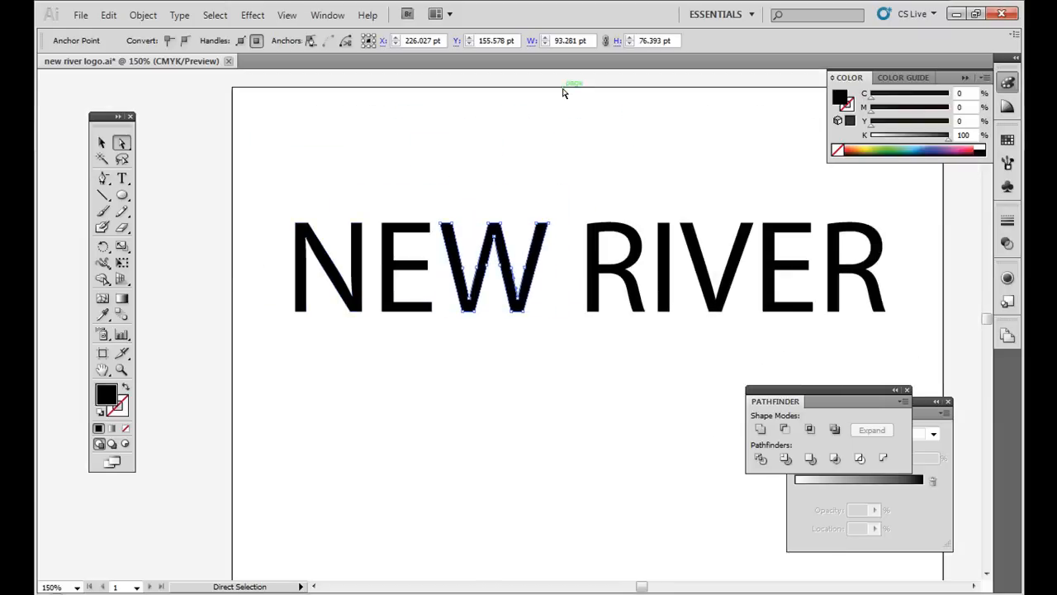
Step: Shift RIVER's last R left until its stem meets the arms of the E
{"action": "left_click_drag", "start_coordinate": [601, 208], "coordinate": [905, 251]}
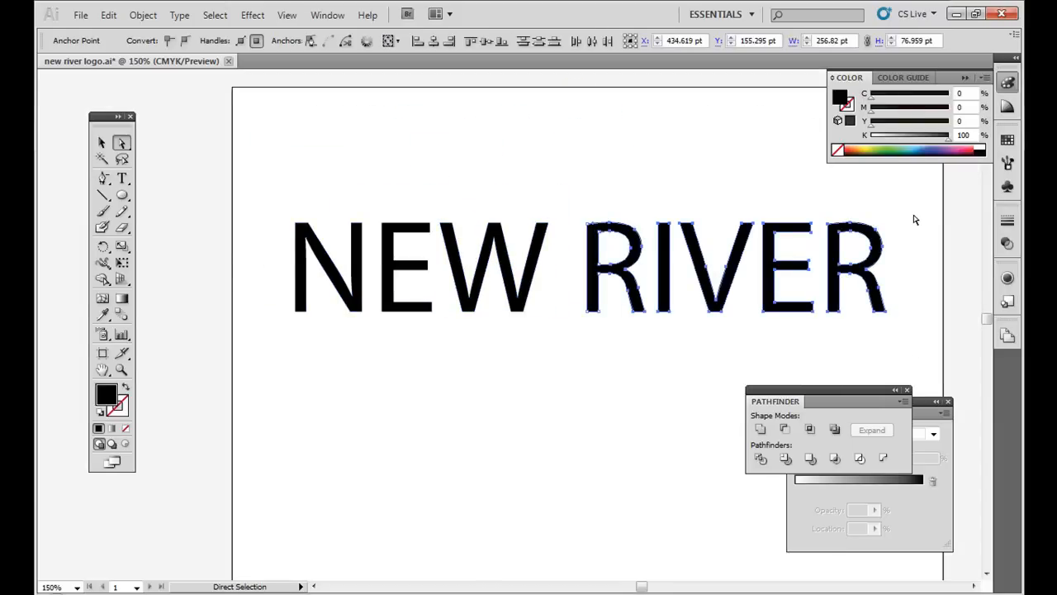
{"action": "left_click", "coordinate": [914, 219]}
{"action": "left_click", "coordinate": [875, 238]}
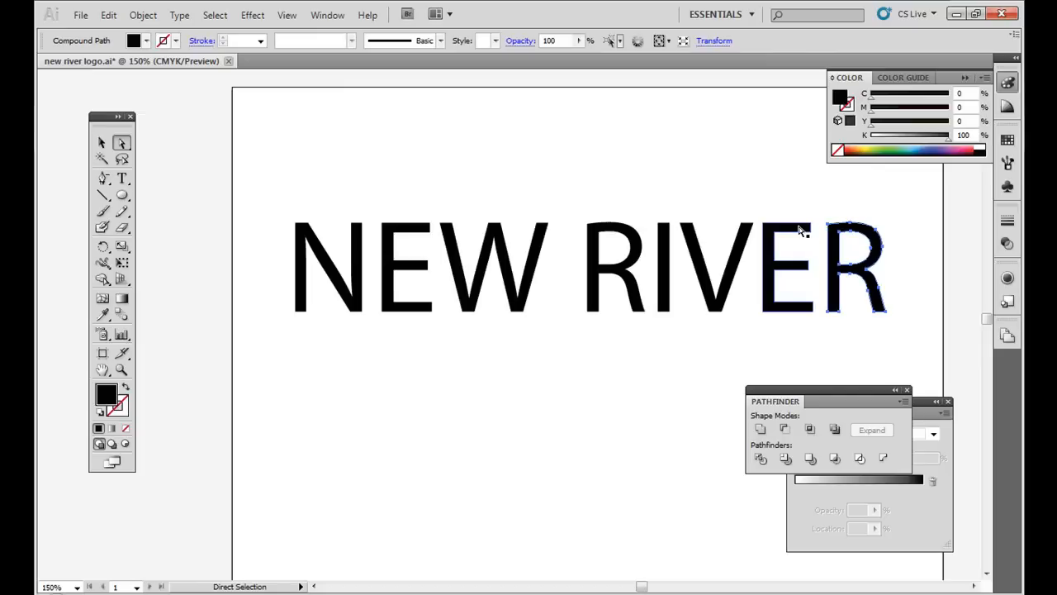
{"action": "key", "text": "shift+Left"}
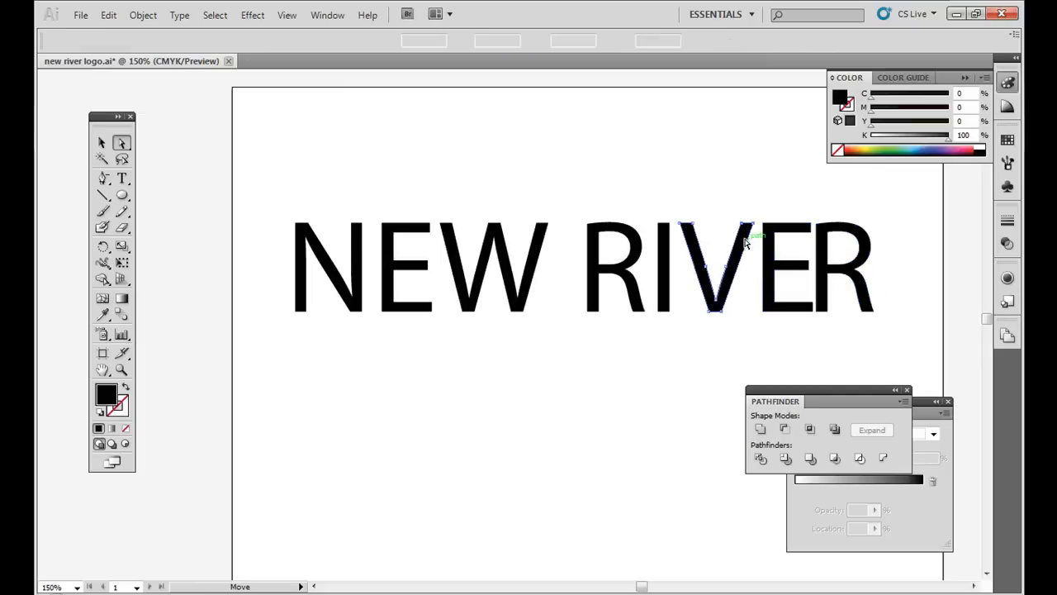
{"action": "left_click", "coordinate": [745, 240]}
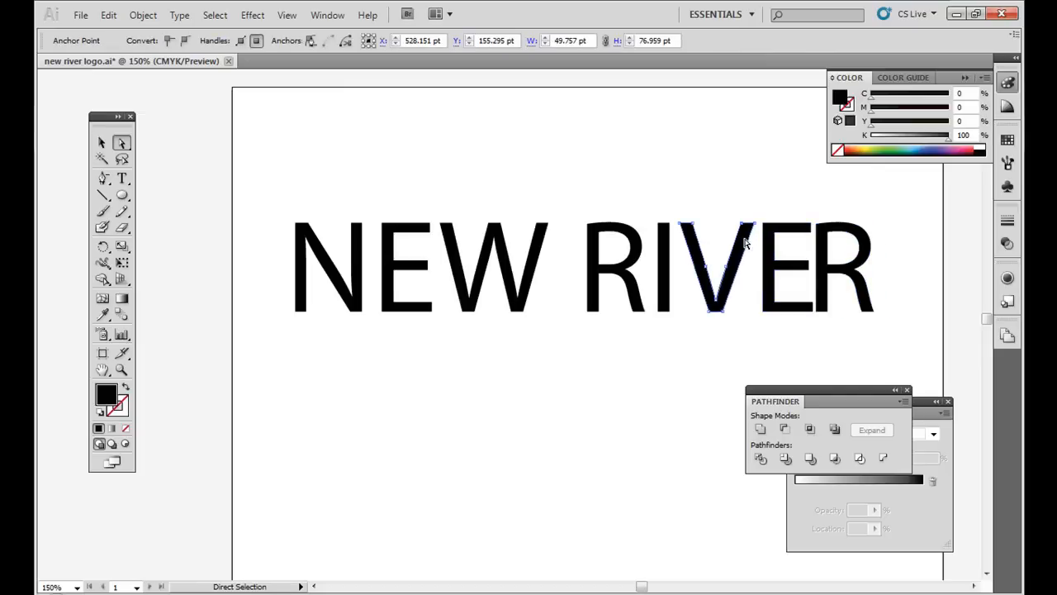
{"action": "left_click", "coordinate": [708, 220]}
{"action": "left_click", "coordinate": [698, 248]}
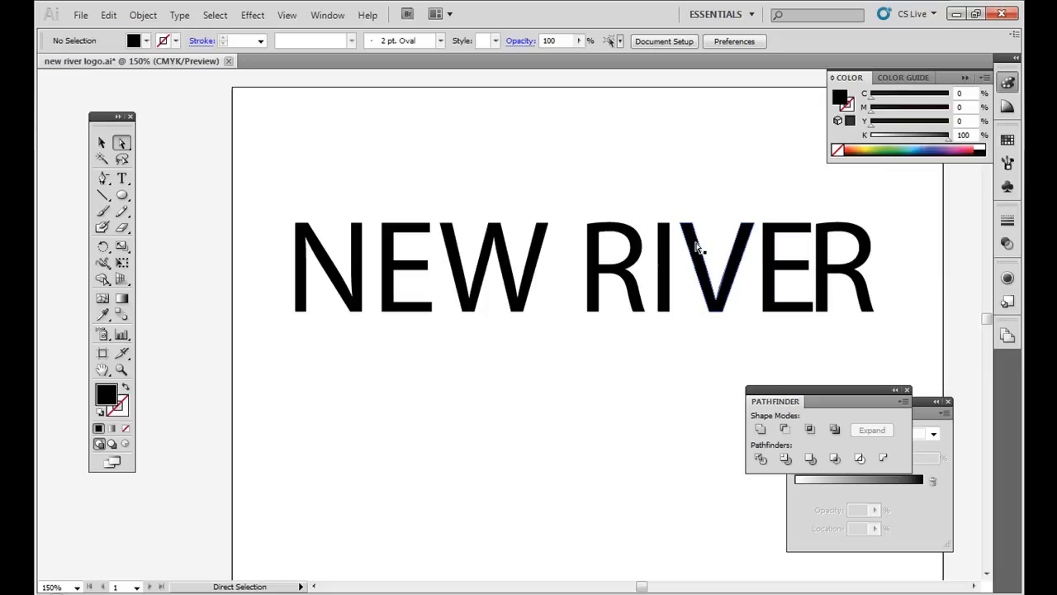
{"action": "left_click", "coordinate": [697, 248]}
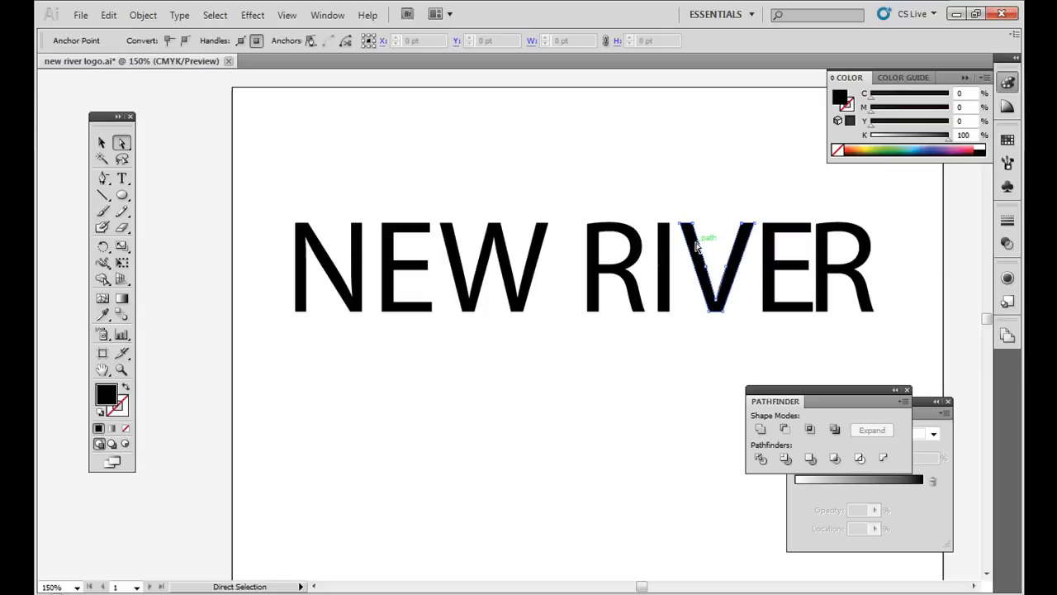
{"action": "left_click", "coordinate": [698, 245]}
{"action": "left_click", "coordinate": [697, 198]}
{"action": "left_click", "coordinate": [743, 248]}
Step: Nudge RIVER's first R right so its leg closes up against the stem of the I
{"action": "left_click", "coordinate": [631, 240], "text": "shift"}
{"action": "left_click", "coordinate": [632, 239]}
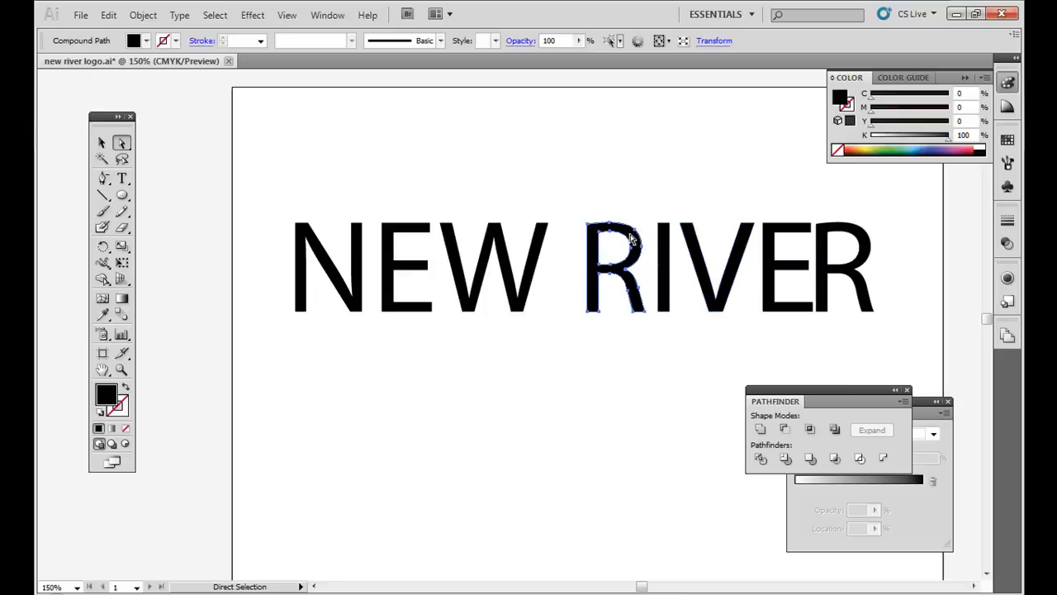
{"action": "key", "text": "Right"}
{"action": "key", "text": "Right"}
{"action": "key", "text": "Right"}
{"action": "key", "text": "Right"}
{"action": "key", "text": "Right"}
{"action": "key", "text": "Right"}
{"action": "key", "text": "Right"}
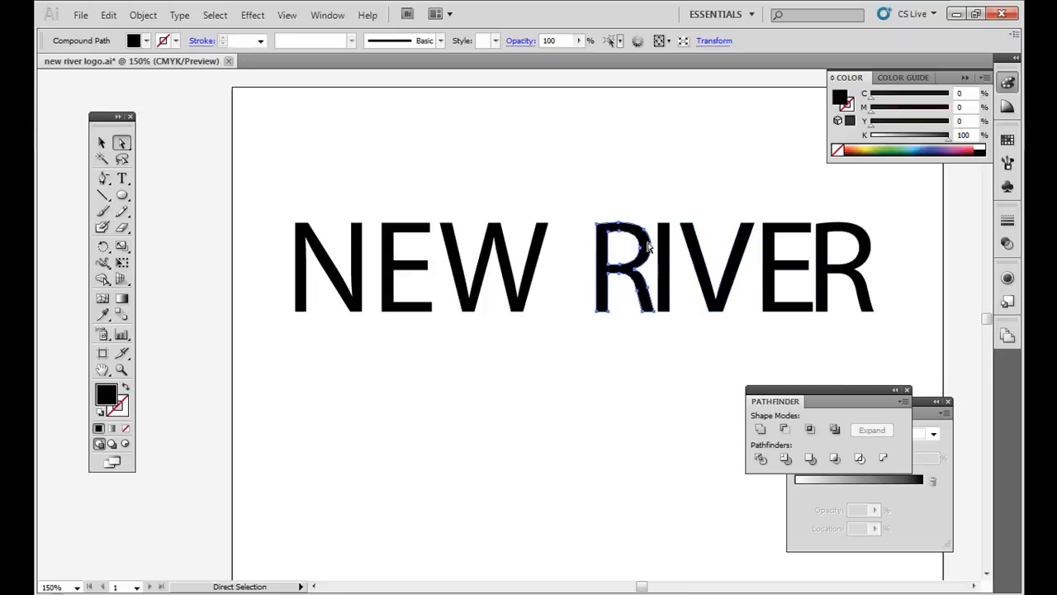
Step: Nudge RIVER's first R, I and V together to the right until the V's arm meets the E
{"action": "left_click", "coordinate": [667, 257], "text": "shift"}
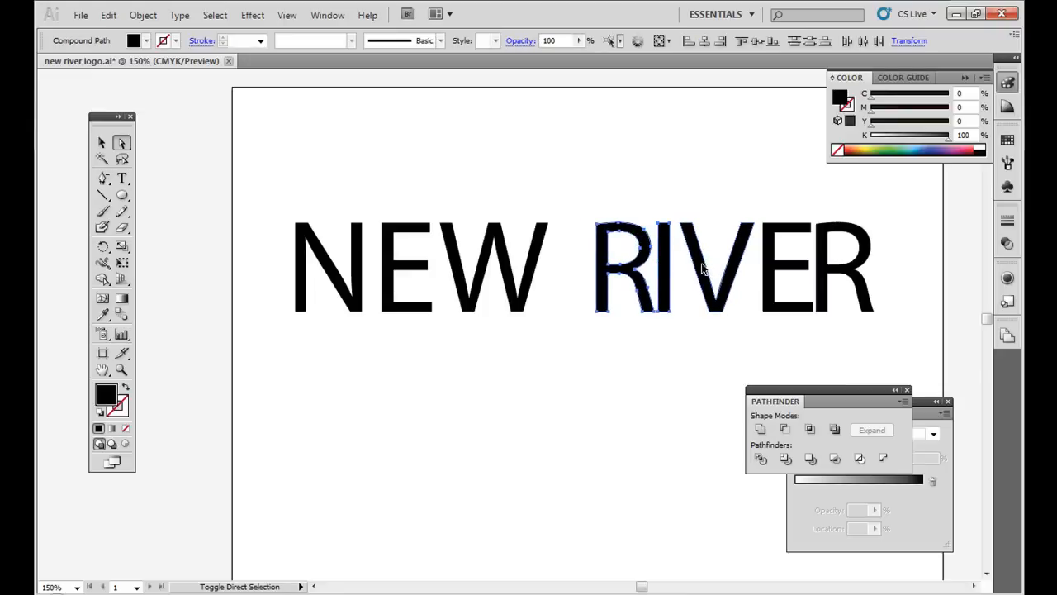
{"action": "key", "text": "Right"}
{"action": "key", "text": "Right"}
{"action": "key", "text": "Right"}
{"action": "key", "text": "Right"}
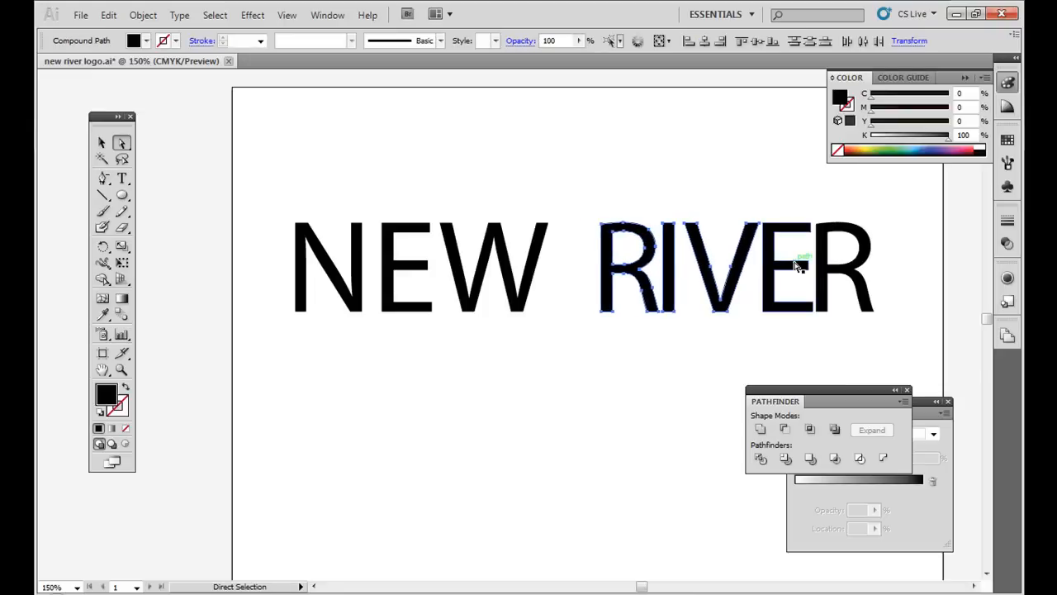
{"action": "left_click", "coordinate": [736, 173]}
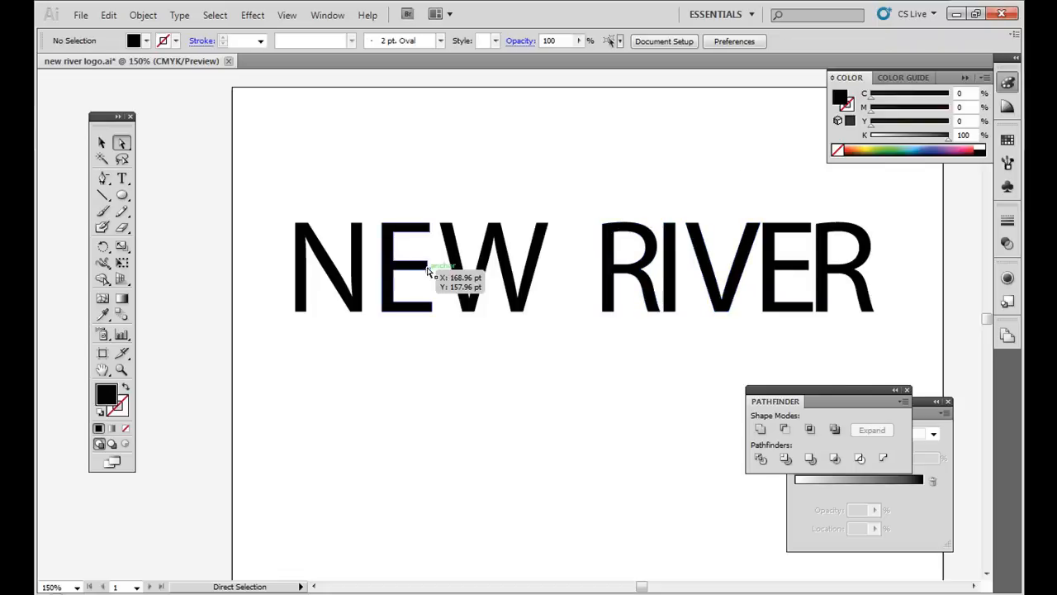
Step: Nudge the N of NEW right until its stem closes up against the E
{"action": "left_click", "coordinate": [357, 274]}
{"action": "key", "text": "Right"}
{"action": "key", "text": "Right"}
{"action": "key", "text": "Right"}
{"action": "key", "text": "Right"}
{"action": "key", "text": "Right"}
{"action": "key", "text": "Right"}
{"action": "key", "text": "Right"}
{"action": "key", "text": "Right"}
{"action": "key", "text": "Right"}
{"action": "key", "text": "Right"}
{"action": "key", "text": "Right"}
{"action": "key", "text": "Right"}
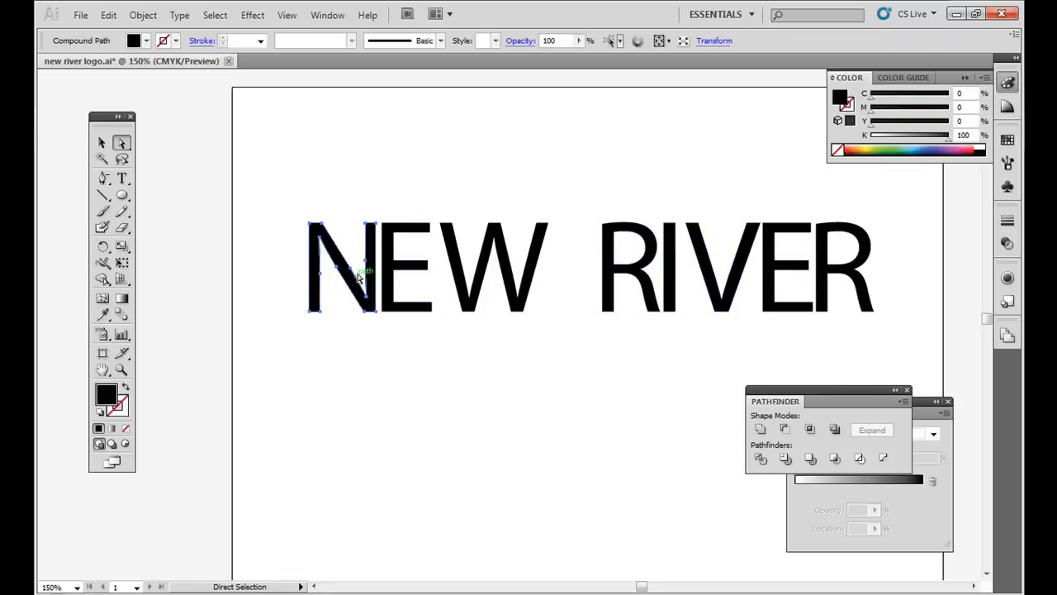
Step: Nudge the W of NEW slightly left so it closes up against the arms of the E
{"action": "left_click", "coordinate": [455, 269]}
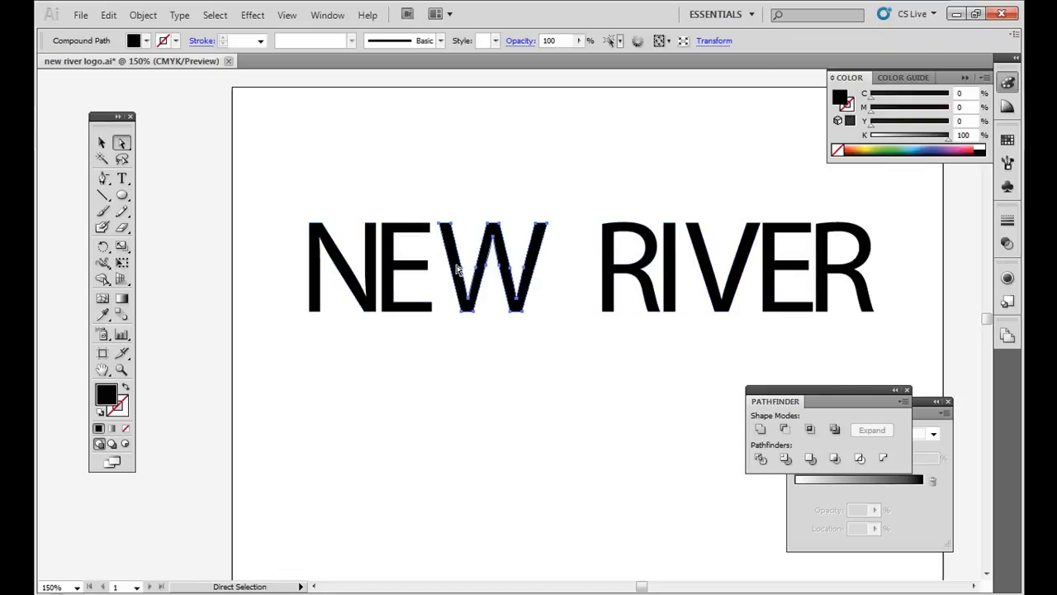
{"action": "key", "text": "Left"}
{"action": "key", "text": "Left"}
{"action": "left_click", "coordinate": [653, 208]}
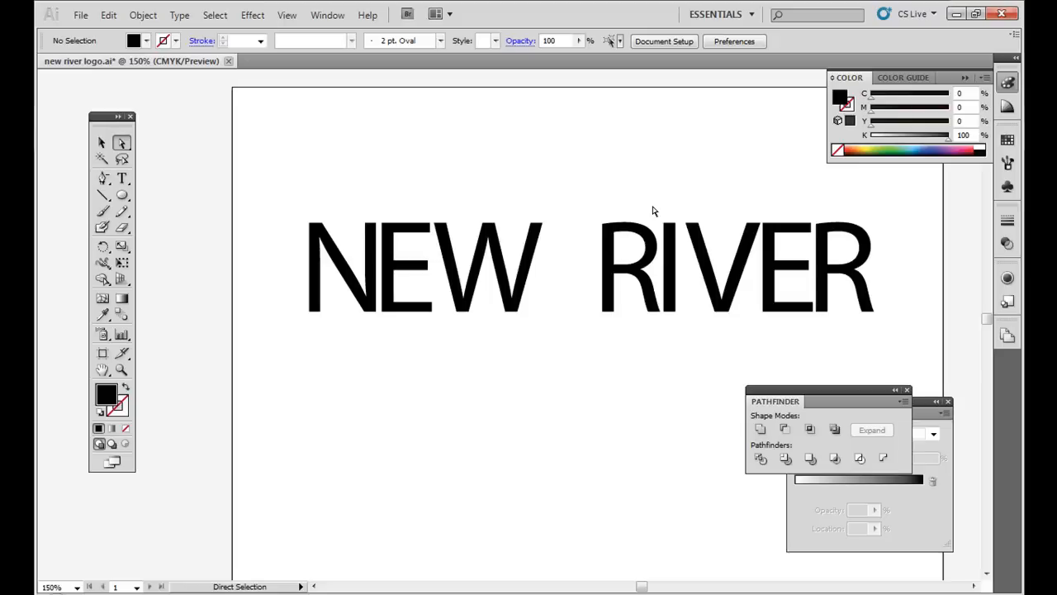
{"action": "left_click_drag", "start_coordinate": [603, 183], "coordinate": [891, 333]}
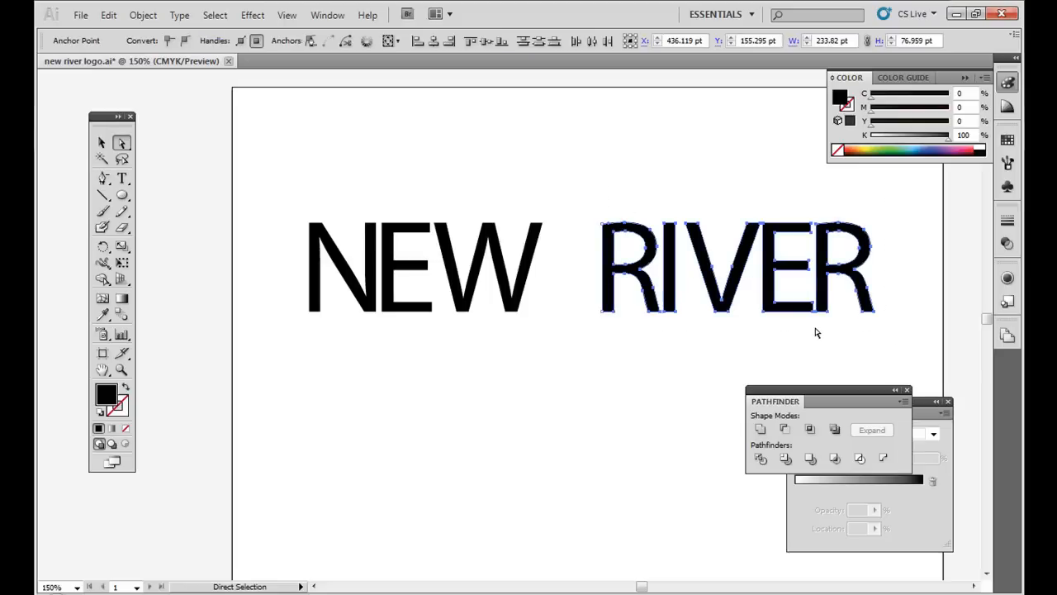
{"action": "left_click_drag", "start_coordinate": [669, 304], "coordinate": [606, 360]}
{"action": "key", "text": "ctrl+z"}
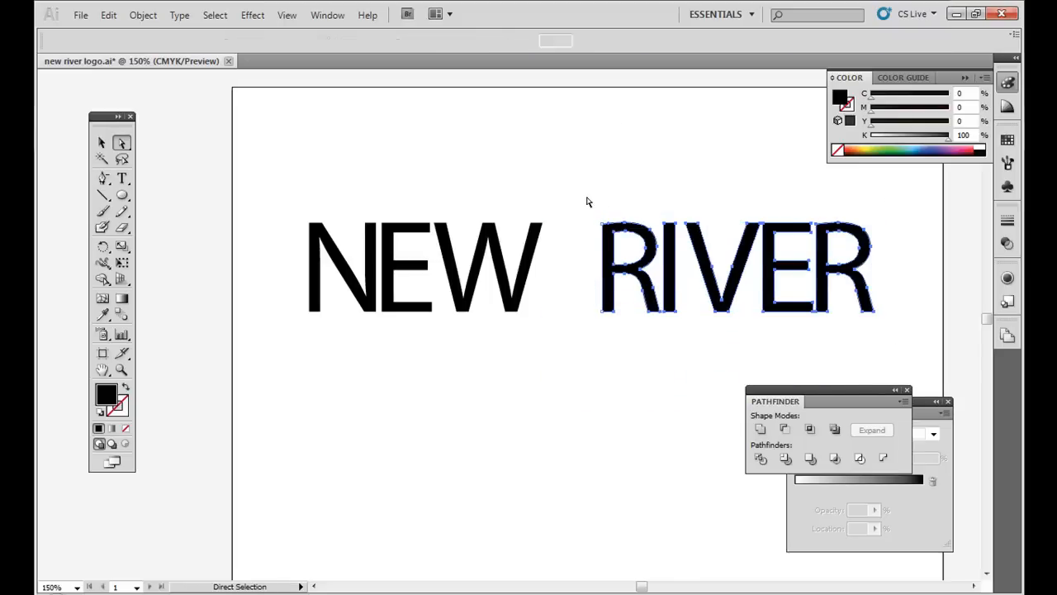
Step: Move all the RIVER letters beneath NEW, offset right so the V's right arm continues the W's right foot
{"action": "left_click_drag", "start_coordinate": [588, 182], "coordinate": [899, 352]}
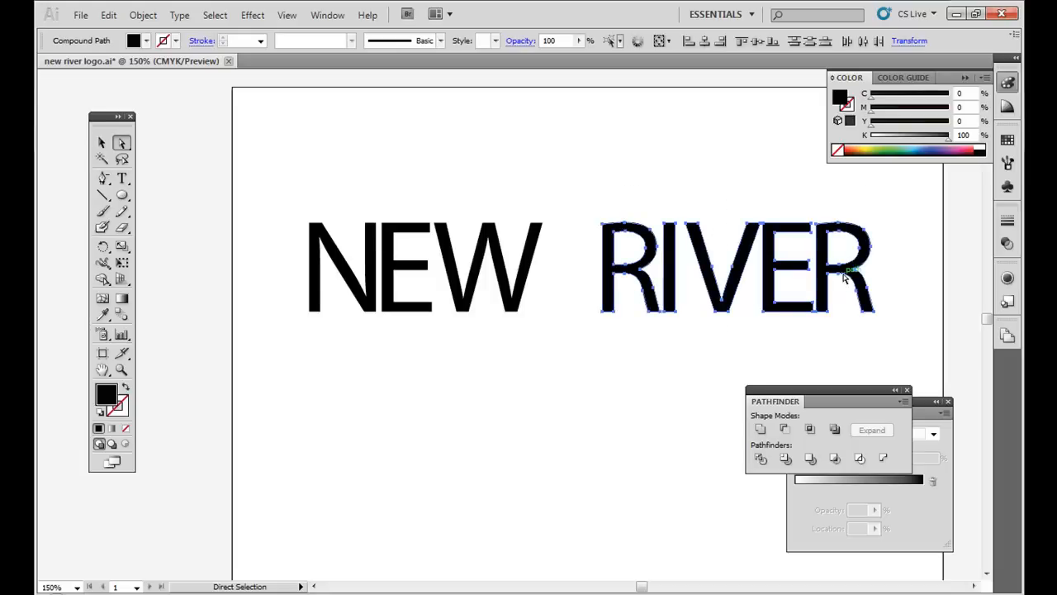
{"action": "left_click_drag", "start_coordinate": [847, 273], "coordinate": [603, 361]}
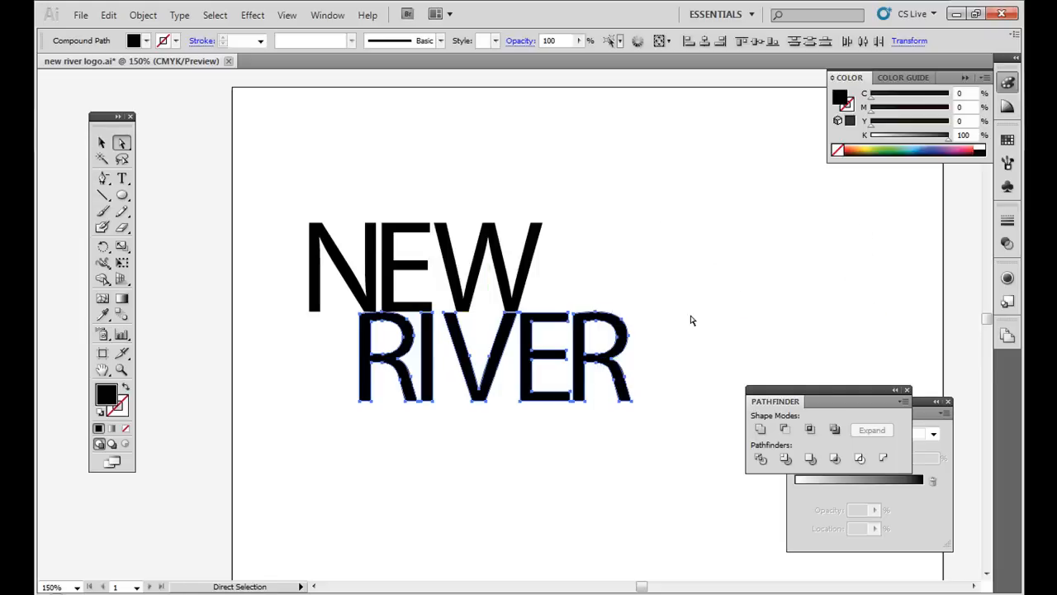
{"action": "left_click", "coordinate": [709, 301]}
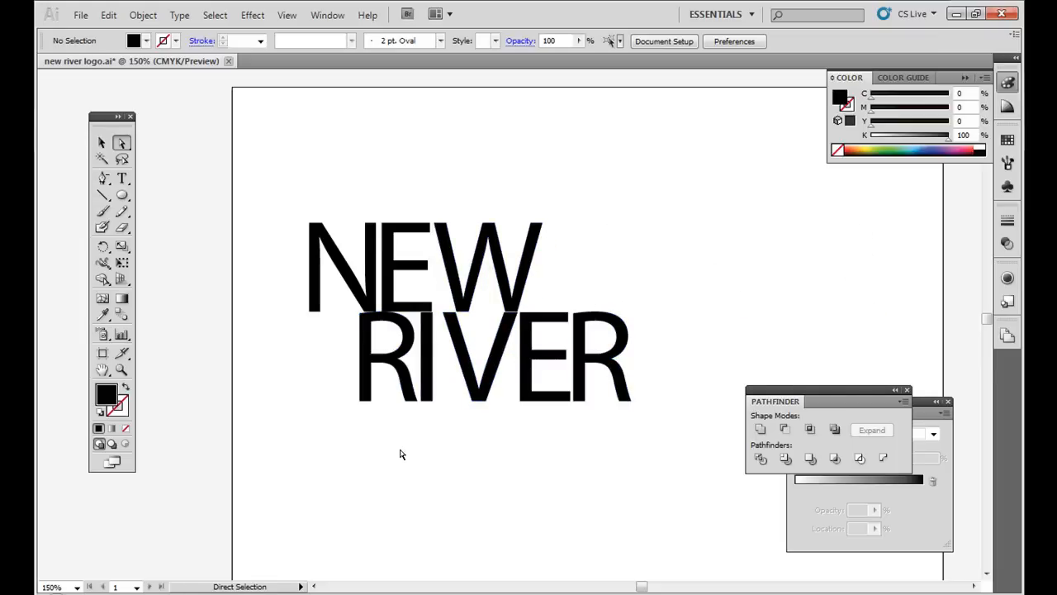
Step: Reselect all the RIVER letters and nudge them up slightly so their tops touch the bottom of NEW
{"action": "left_click_drag", "start_coordinate": [282, 488], "coordinate": [633, 371]}
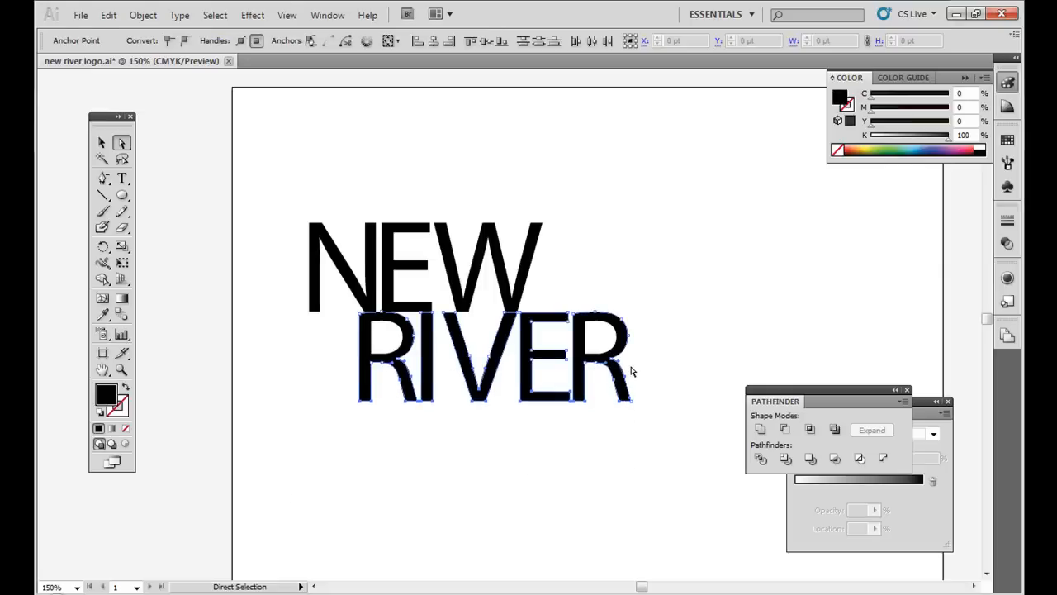
{"action": "left_click", "coordinate": [590, 455]}
{"action": "left_click", "coordinate": [394, 363]}
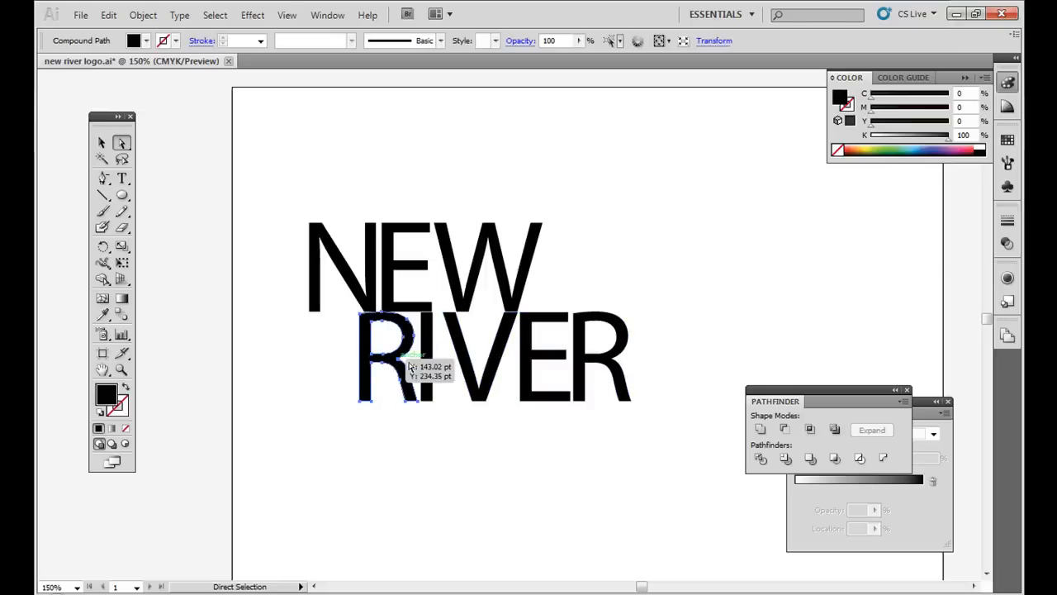
{"action": "left_click", "coordinate": [472, 351], "text": "shift"}
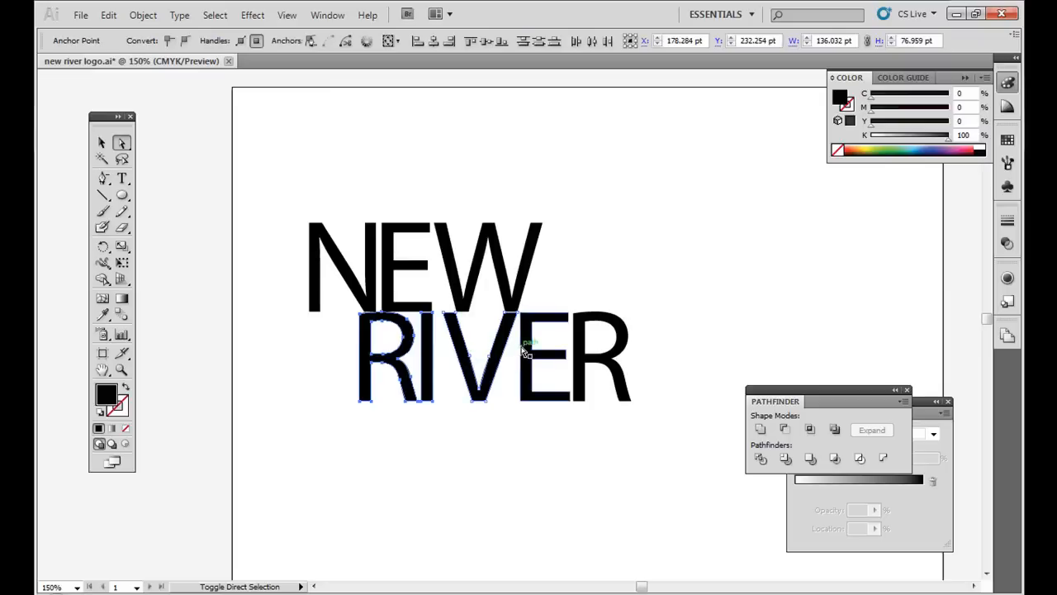
{"action": "left_click", "coordinate": [526, 351], "text": "shift"}
{"action": "left_click", "coordinate": [579, 348], "text": "shift"}
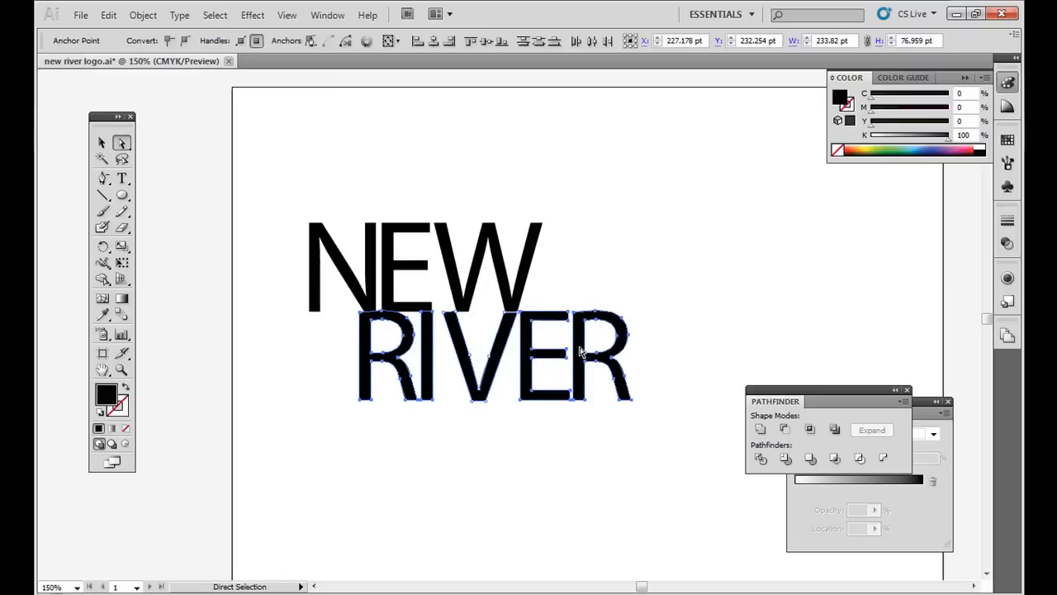
{"action": "key", "text": "Down"}
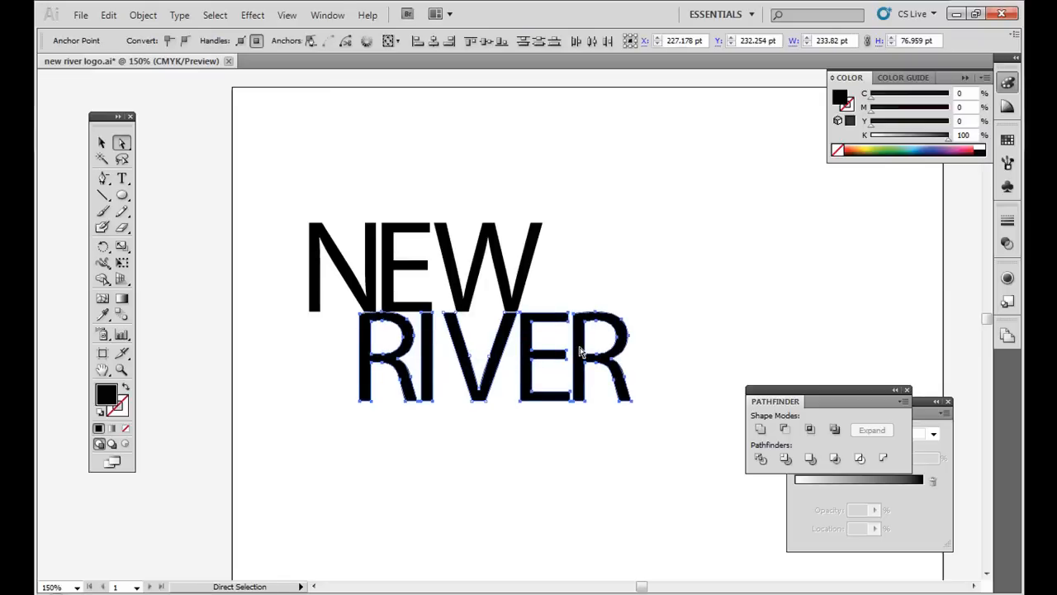
{"action": "left_click", "coordinate": [505, 341], "text": "shift"}
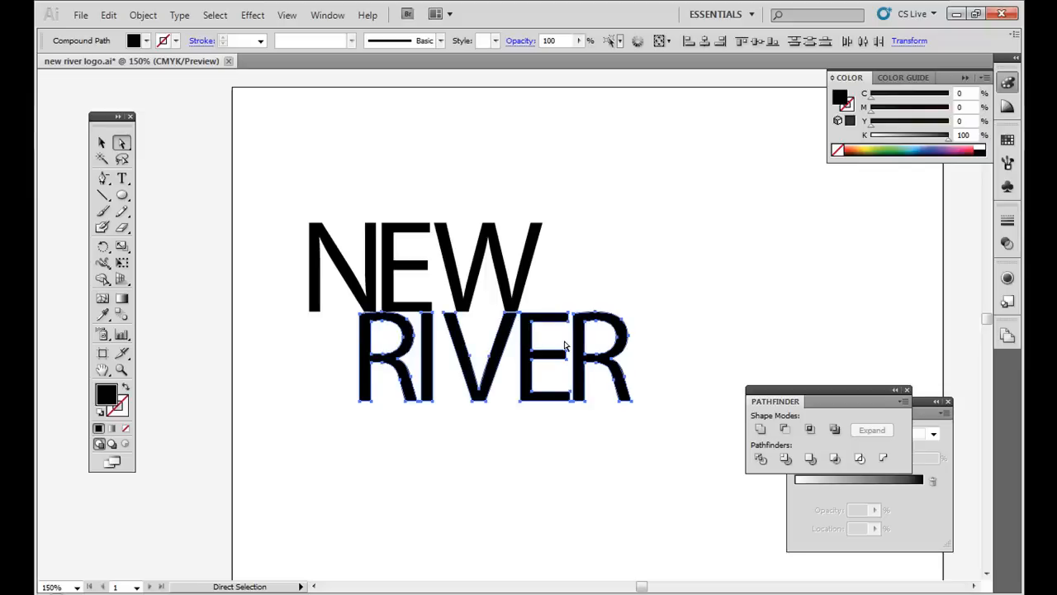
{"action": "key", "text": "Up"}
{"action": "left_click", "coordinate": [652, 243]}
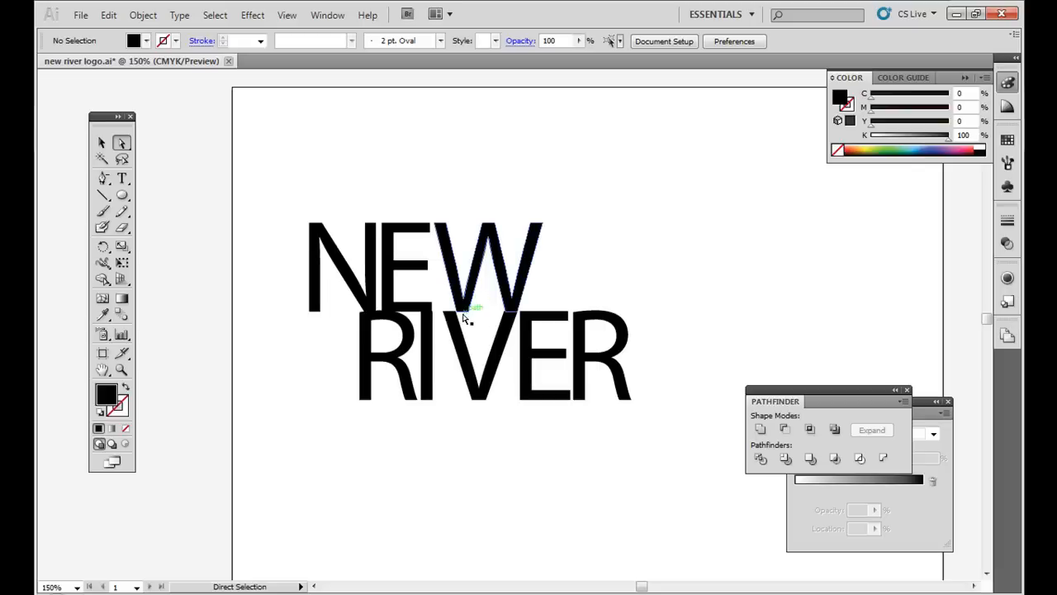
Step: Shift the top edge of the V's left arm right until it sits directly under the W's left foot
{"action": "left_click", "coordinate": [470, 364]}
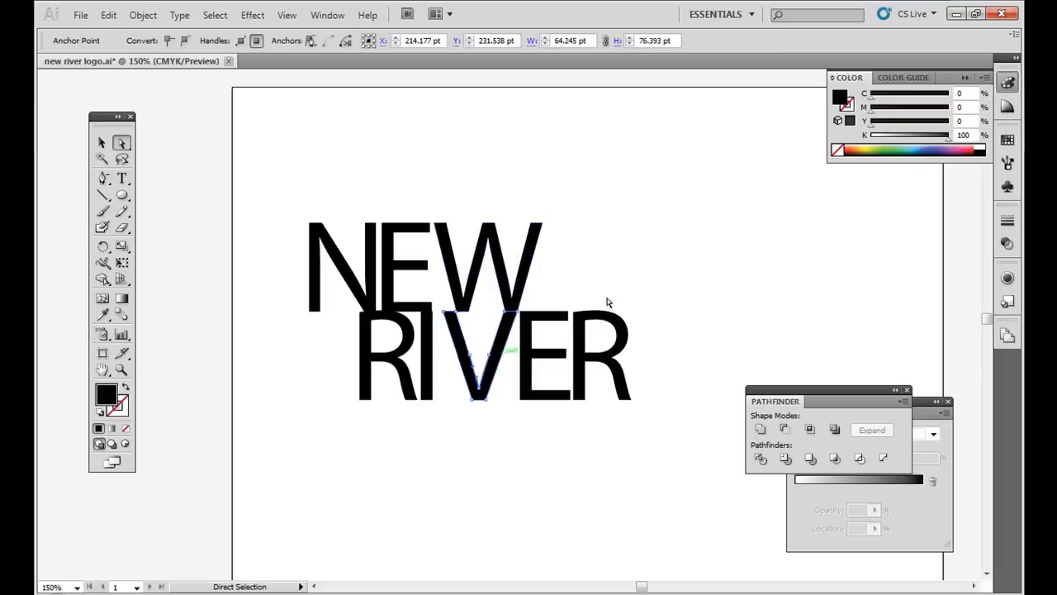
{"action": "left_click", "coordinate": [733, 235]}
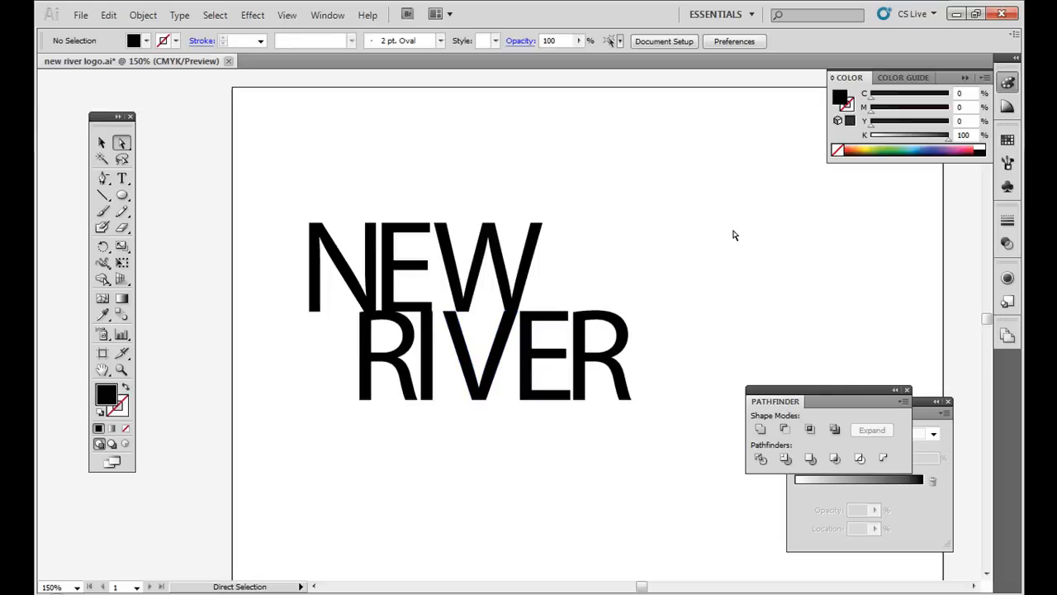
{"action": "left_click", "coordinate": [464, 351]}
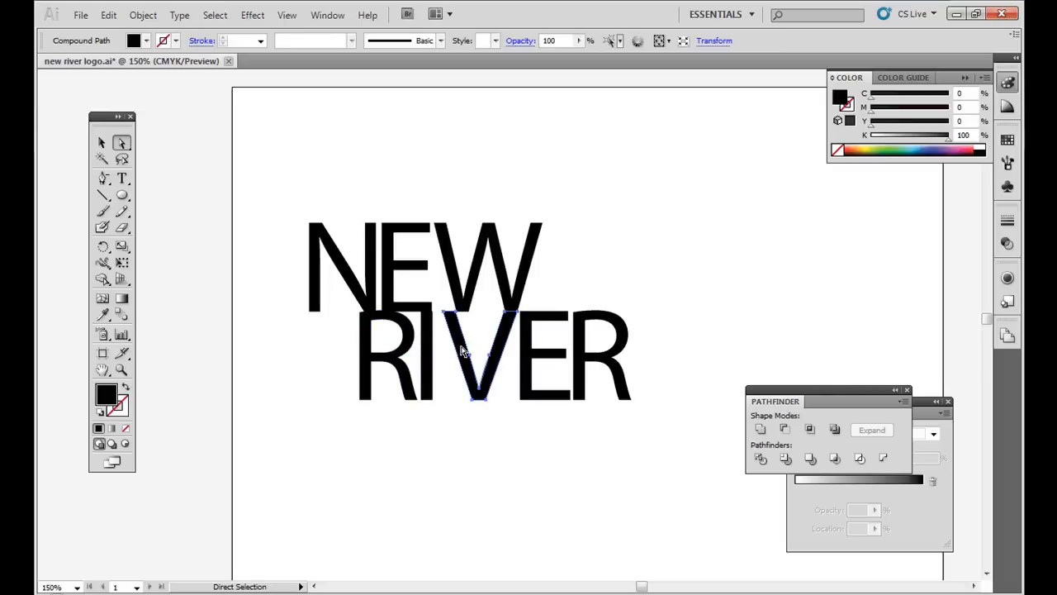
{"action": "key", "text": "ctrl+plus"}
{"action": "key", "text": "ctrl+plus"}
{"action": "key", "text": "ctrl+plus"}
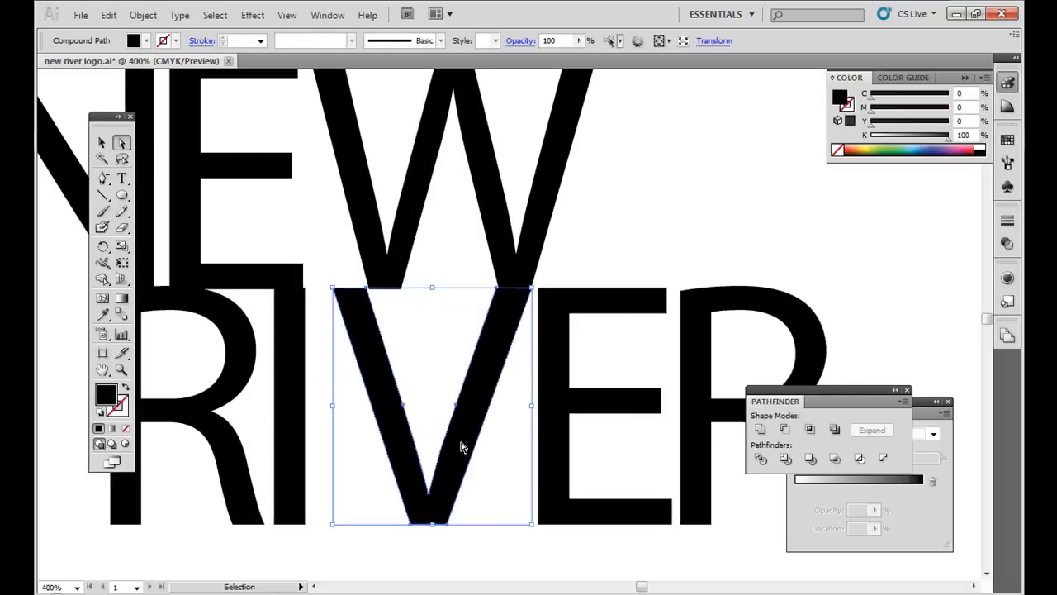
{"action": "left_click", "coordinate": [322, 252]}
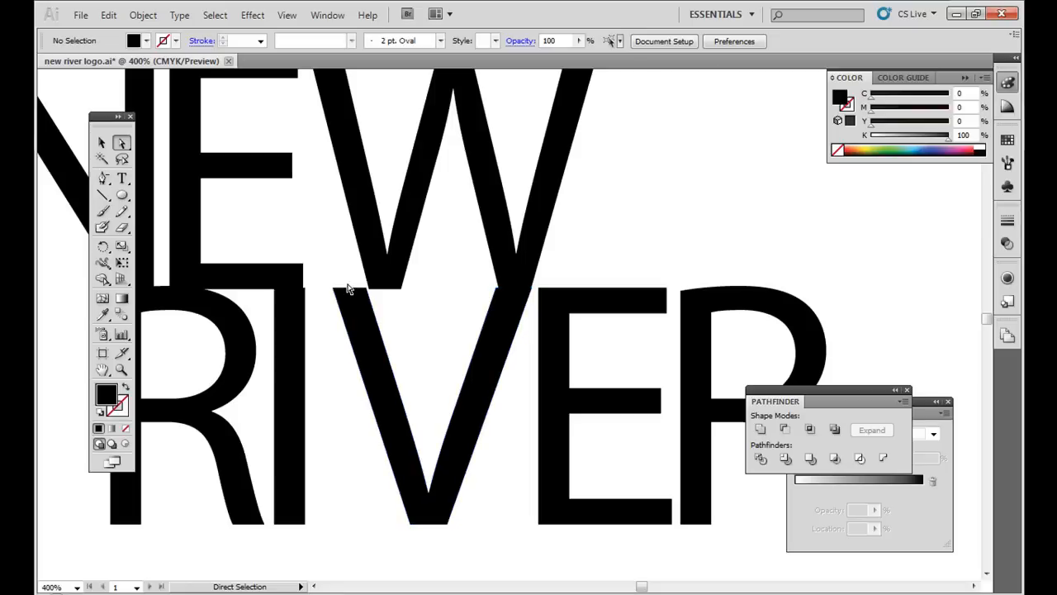
{"action": "left_click_drag", "start_coordinate": [353, 290], "coordinate": [392, 293]}
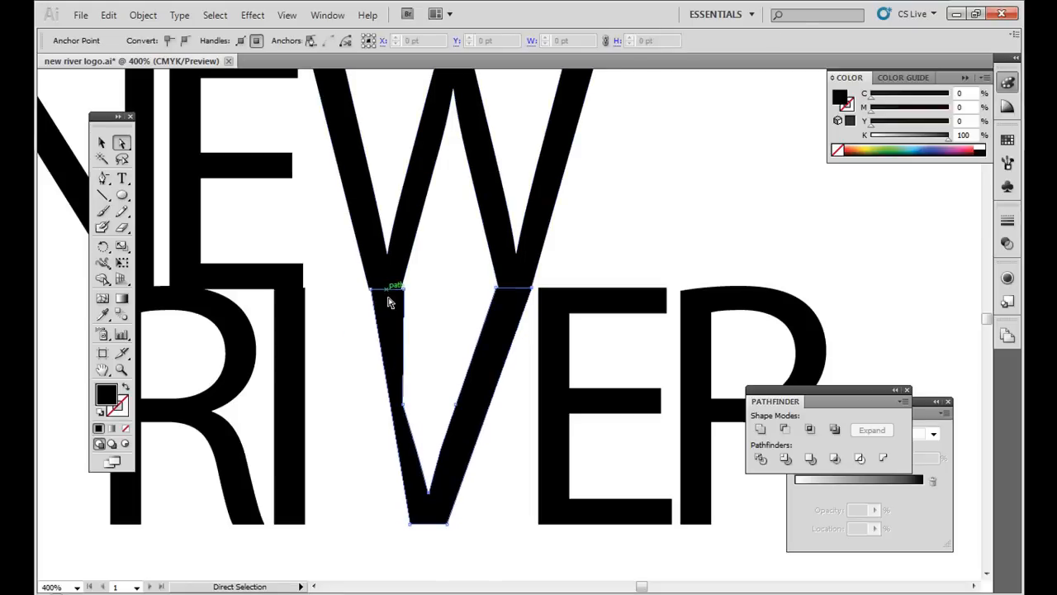
{"action": "left_click", "coordinate": [421, 335]}
Step: Delete the anchor point midway along the inner edge of the V's left arm to straighten it
{"action": "left_click_drag", "start_coordinate": [405, 407], "coordinate": [422, 403]}
{"action": "left_click", "coordinate": [103, 179]}
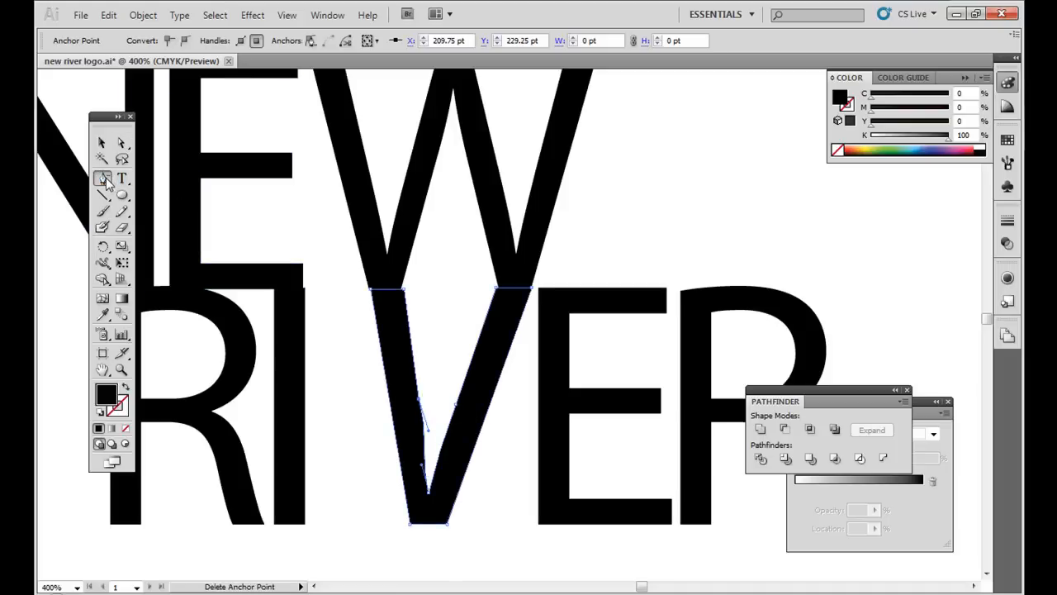
{"action": "left_click", "coordinate": [421, 404]}
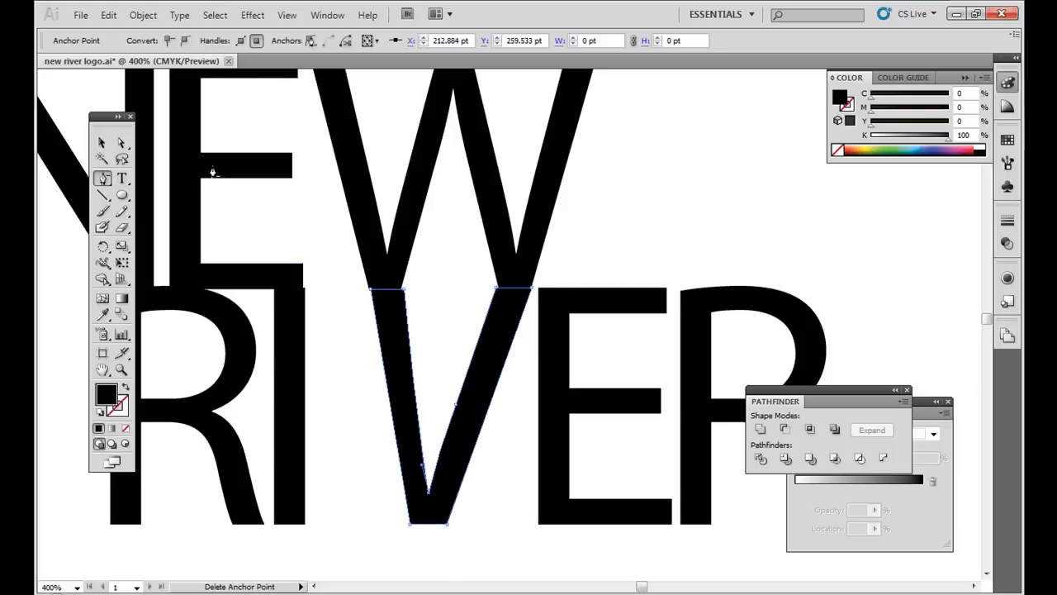
Step: Fine-tune the top edge of the V's left arm so it lines up flush with the W's left foot
{"action": "left_click", "coordinate": [120, 142]}
{"action": "left_click", "coordinate": [400, 302]}
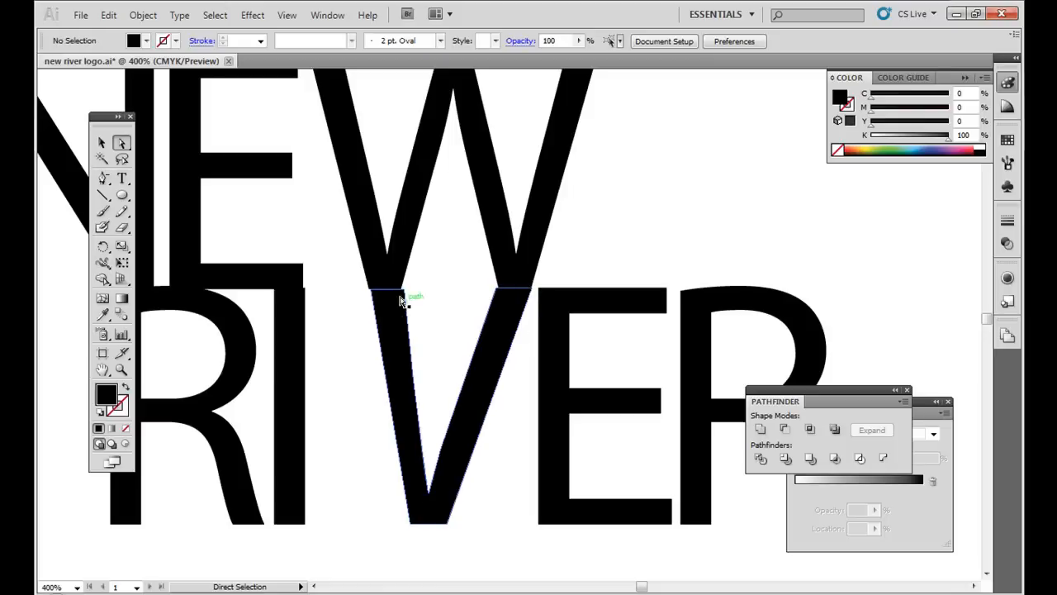
{"action": "left_click", "coordinate": [396, 293]}
{"action": "left_click", "coordinate": [437, 327]}
{"action": "left_click", "coordinate": [397, 289]}
{"action": "mouse_move", "coordinate": [394, 293]}
{"action": "left_mouse_down"}
{"action": "mouse_move", "coordinate": [404, 295]}
{"action": "mouse_move", "coordinate": [392, 292]}
{"action": "left_mouse_up"}
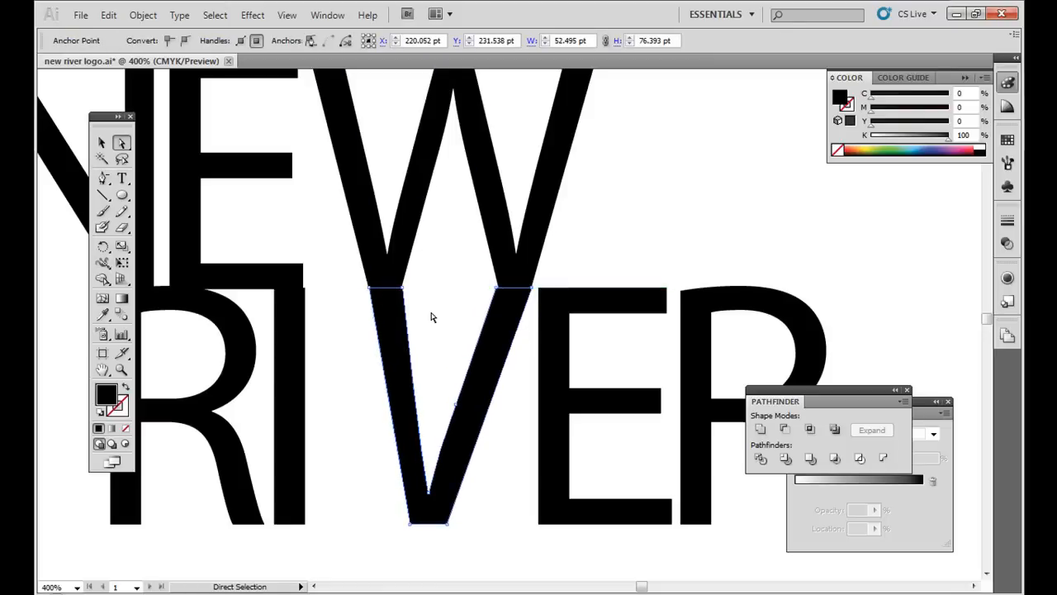
{"action": "left_click", "coordinate": [431, 313]}
Step: Shift the V's bottom edge right and pull one inner notch point right to give the notch a flat base
{"action": "left_click", "coordinate": [505, 305]}
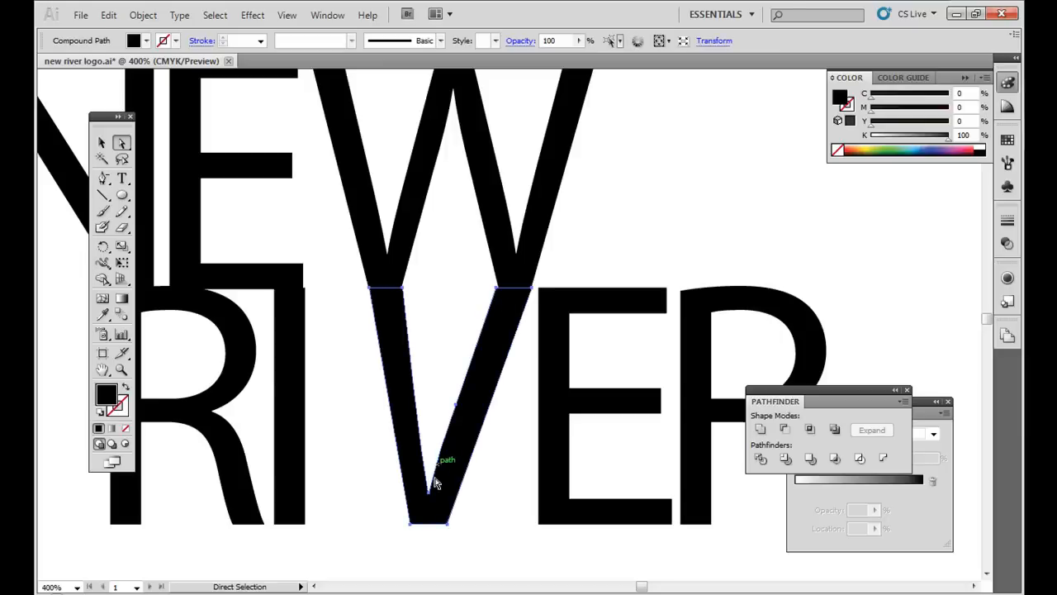
{"action": "left_click", "coordinate": [433, 531]}
{"action": "left_click_drag", "start_coordinate": [431, 528], "coordinate": [446, 494]}
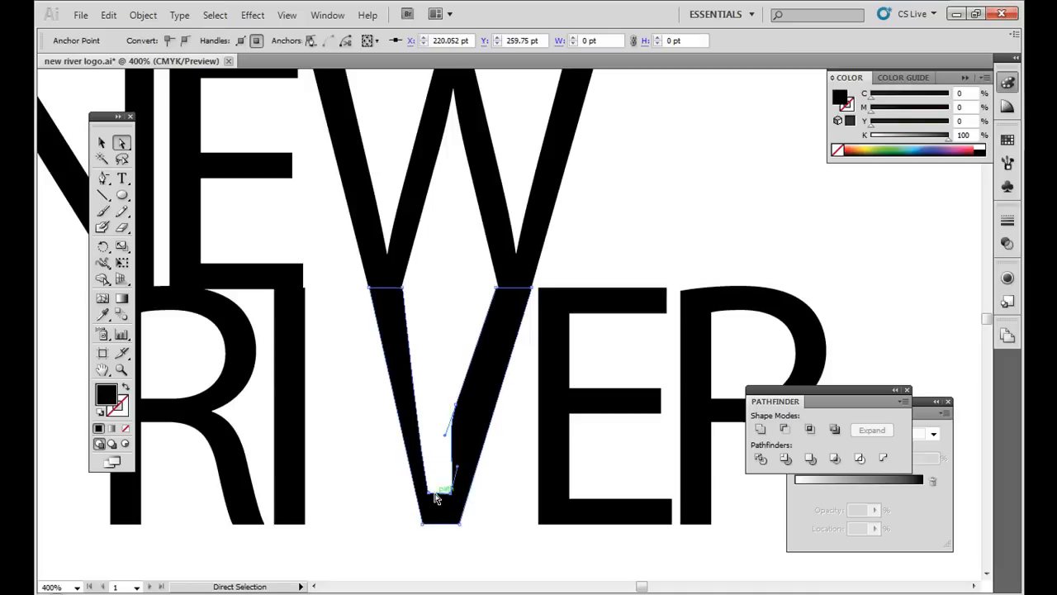
Step: Delete the middle anchor point on the inner edge of the V's right arm and adjust the notch's left corner
{"action": "left_click", "coordinate": [102, 178]}
{"action": "left_click", "coordinate": [460, 406]}
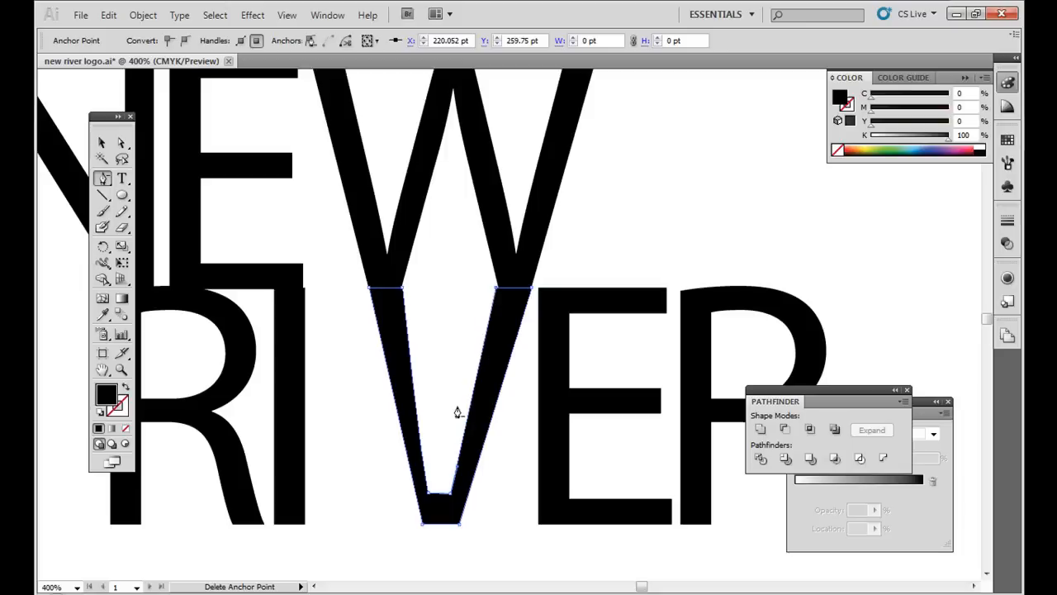
{"action": "left_click", "coordinate": [121, 143]}
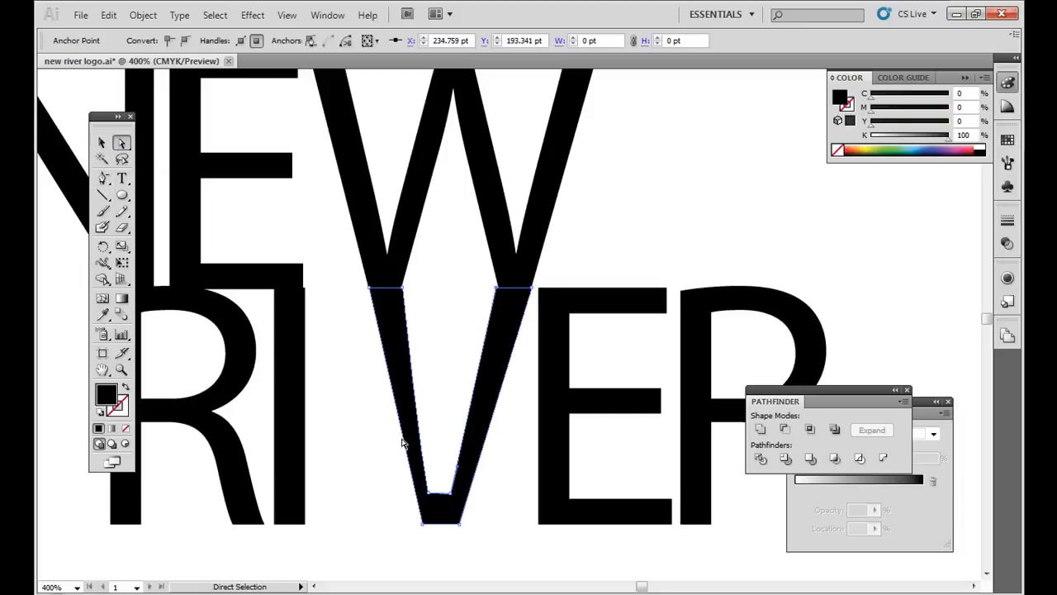
{"action": "left_click_drag", "start_coordinate": [429, 497], "coordinate": [431, 494]}
{"action": "left_click", "coordinate": [510, 573]}
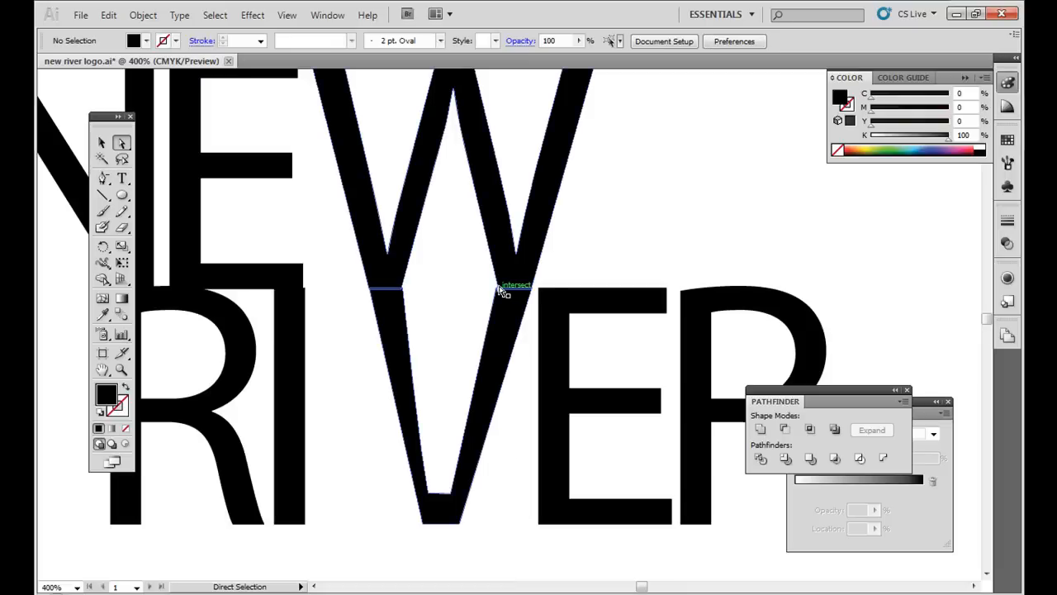
Step: Move the inner top corner of the V's right arm to about X 236 pt, flush with the W's right foot
{"action": "key", "text": "ctrl+="}
{"action": "key", "text": "ctrl+="}
{"action": "key", "text": "ctrl+="}
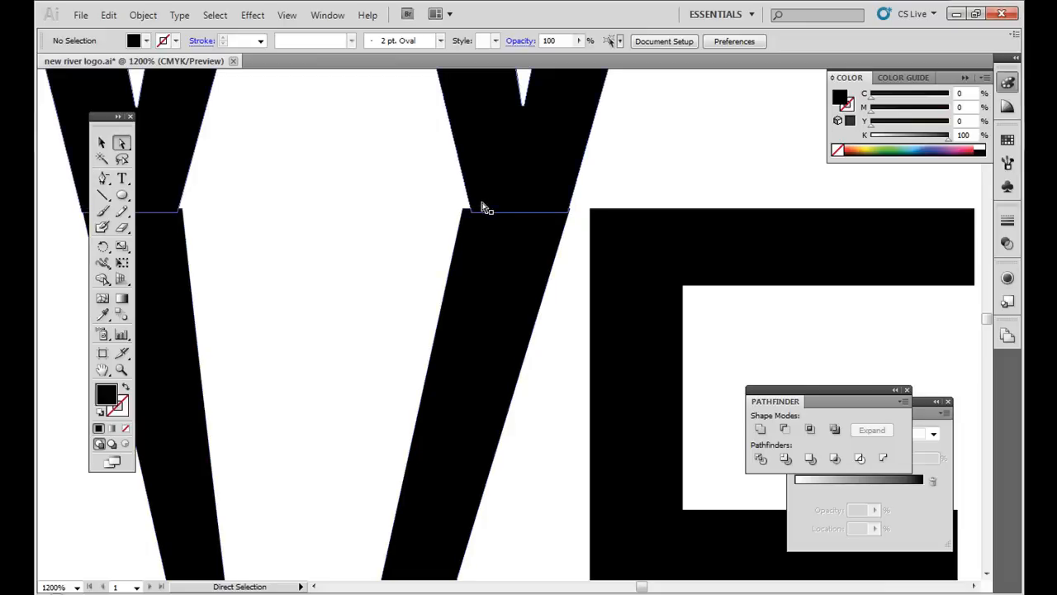
{"action": "left_click_drag", "start_coordinate": [466, 213], "coordinate": [474, 211]}
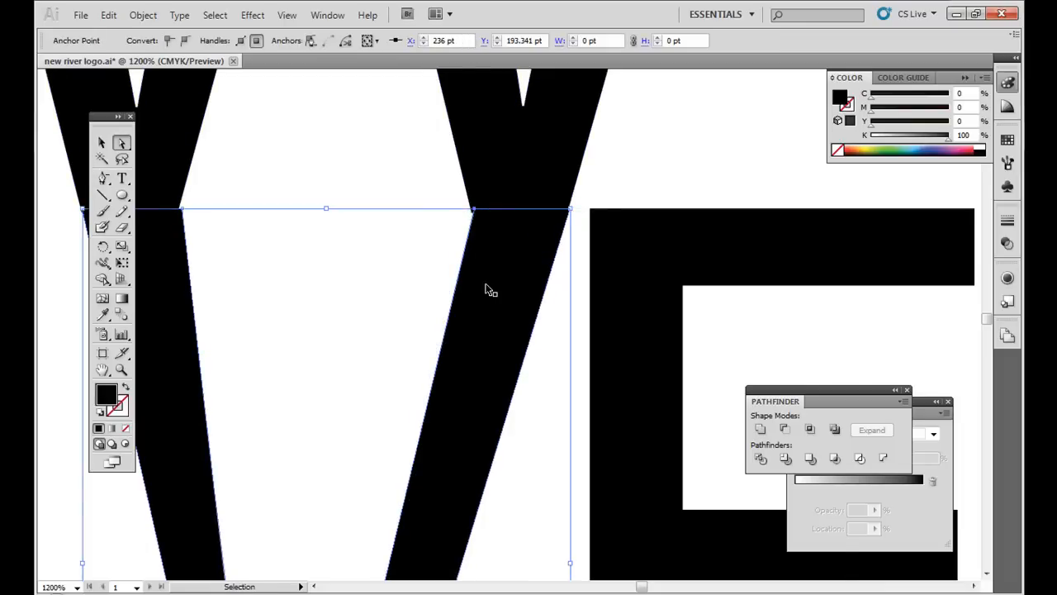
Step: Fill the W and all the letters of RIVER with light green, about C 50.98, M 0, Y 82.75, K 0
{"action": "key", "text": "ctrl+minus"}
{"action": "key", "text": "ctrl+minus"}
{"action": "key", "text": "ctrl+minus"}
{"action": "key", "text": "ctrl+minus"}
{"action": "left_click", "coordinate": [491, 526]}
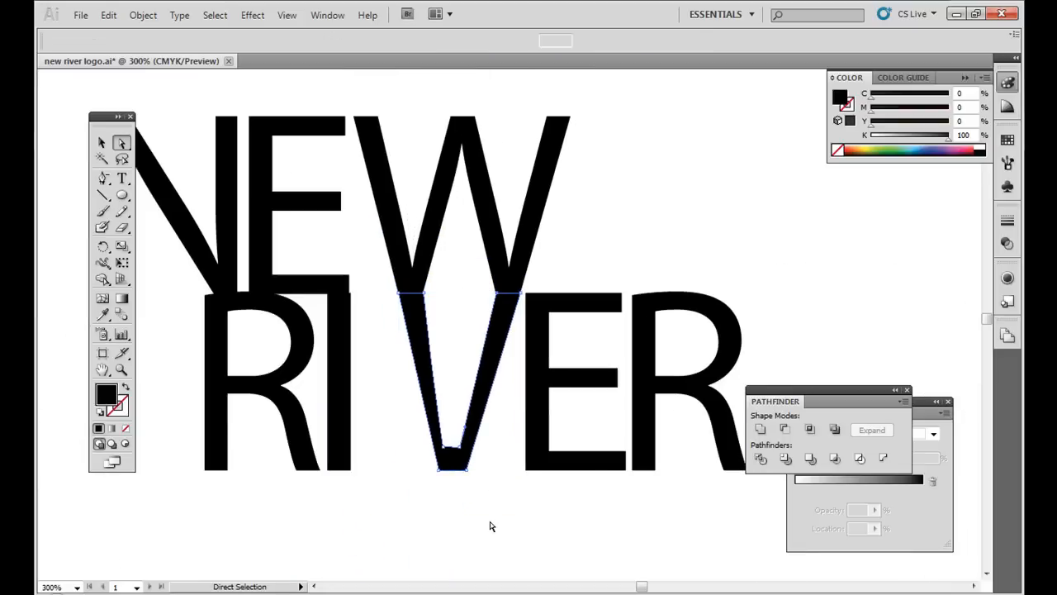
{"action": "key", "text": "ctrl+minus"}
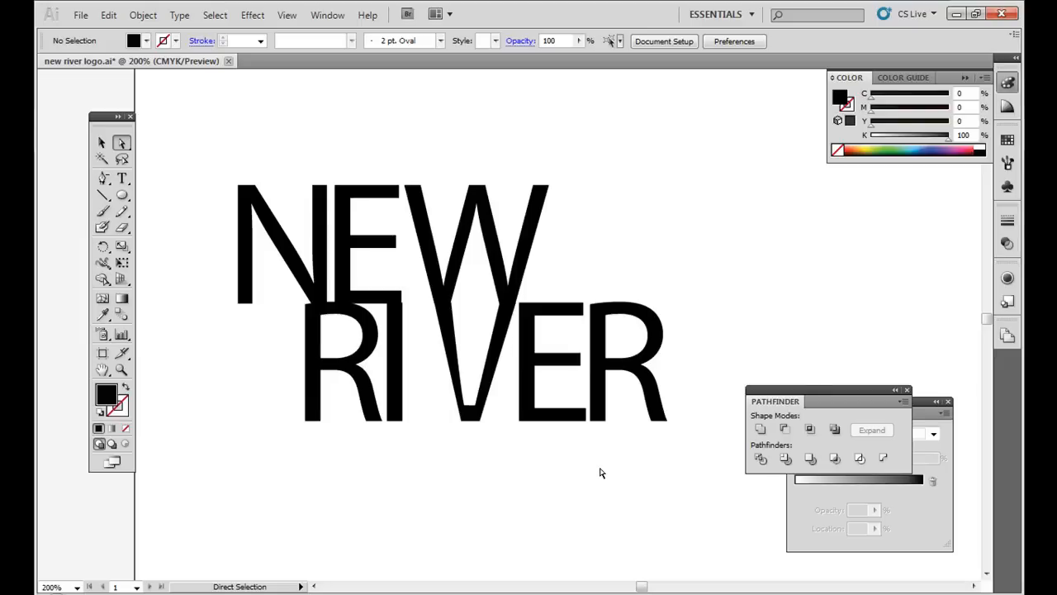
{"action": "left_click", "coordinate": [314, 369]}
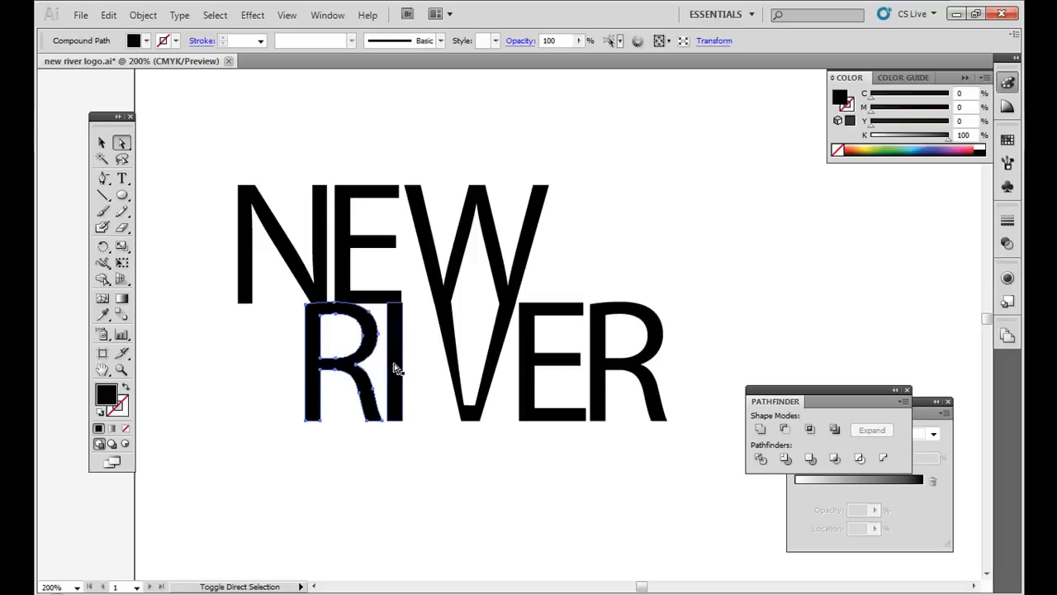
{"action": "left_click", "coordinate": [393, 366], "text": "shift"}
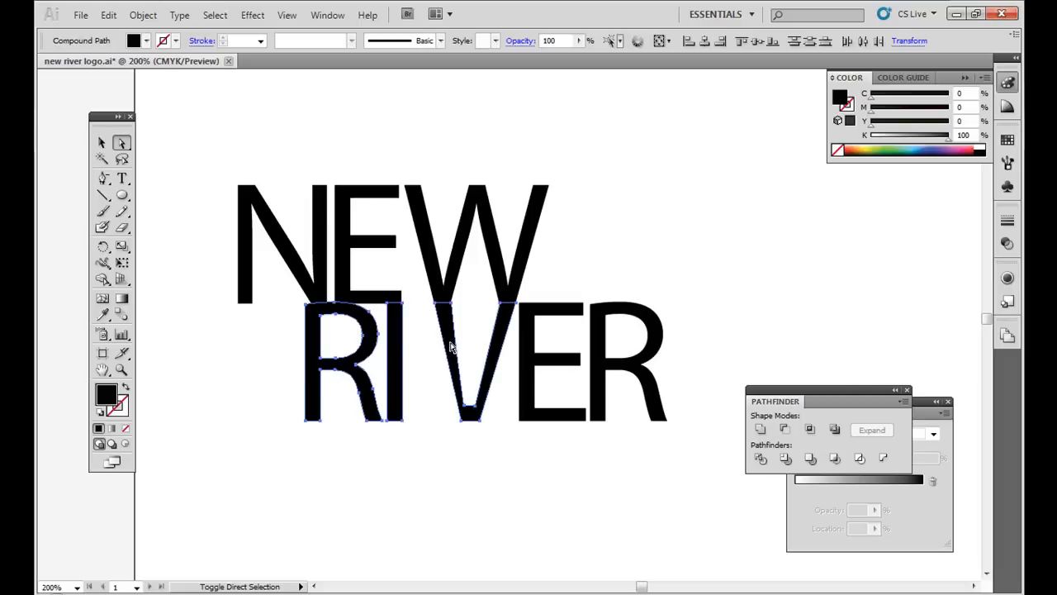
{"action": "left_click", "coordinate": [523, 351], "text": "shift"}
{"action": "left_click", "coordinate": [604, 350], "text": "shift"}
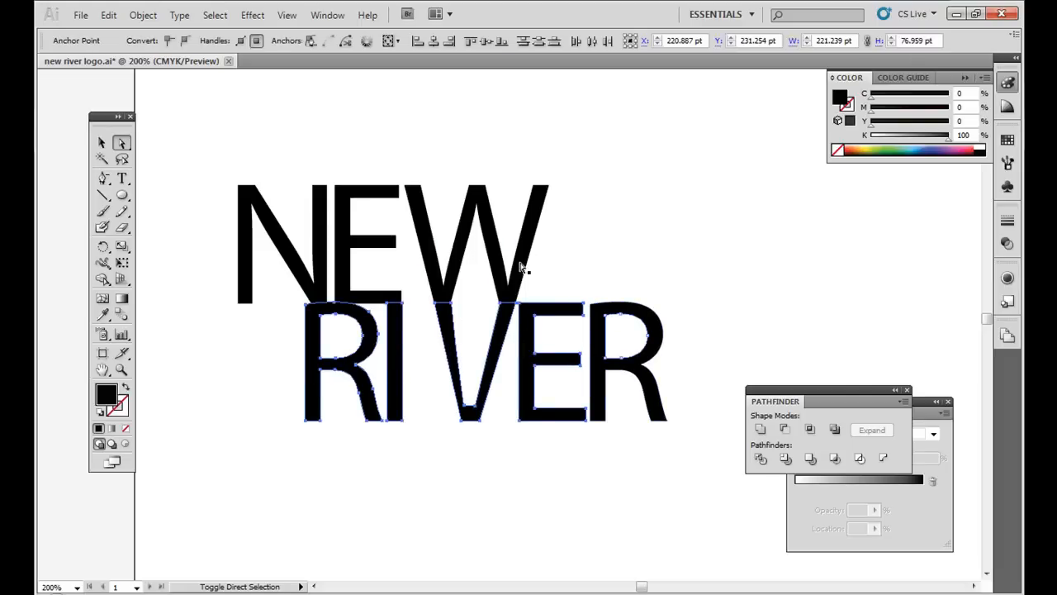
{"action": "left_click", "coordinate": [498, 266], "text": "shift"}
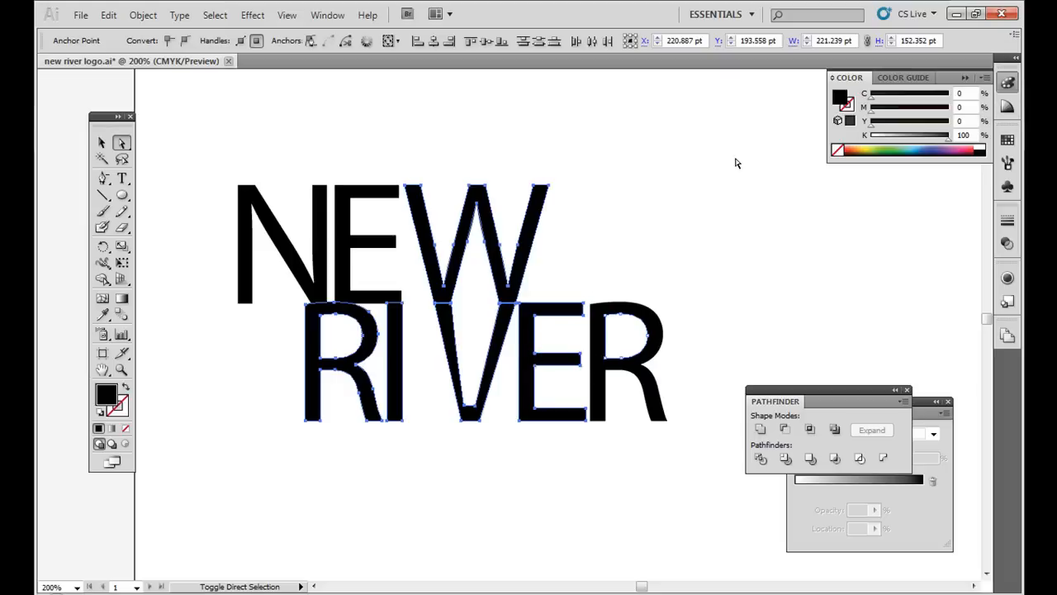
{"action": "left_click", "coordinate": [899, 148]}
{"action": "left_click", "coordinate": [573, 125]}
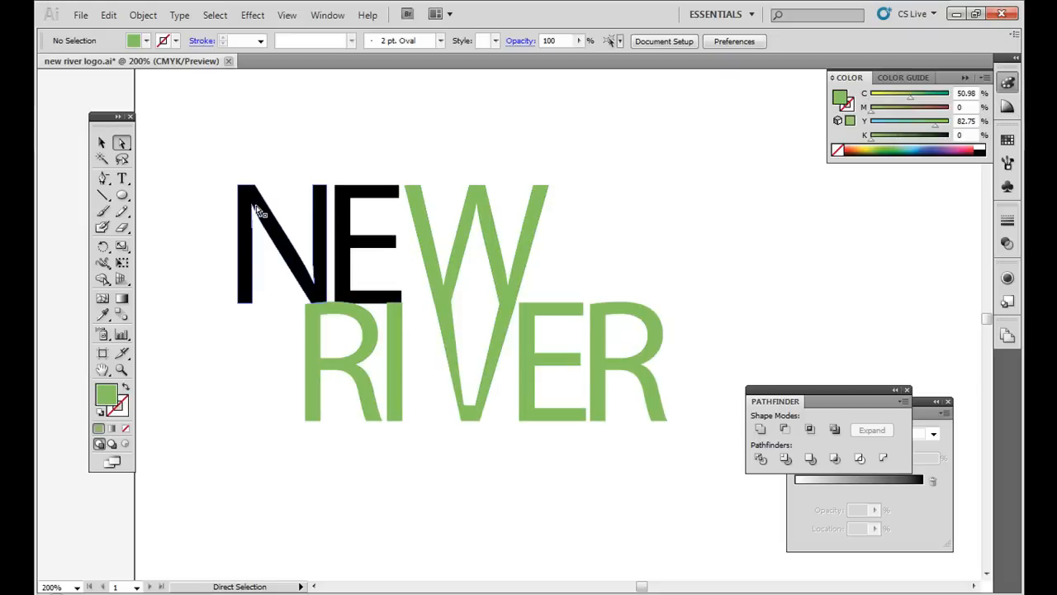
Step: Fill the N and E of NEW with light blue, about C 57.65, M 0, Y 3.14, K 0
{"action": "left_click", "coordinate": [340, 213]}
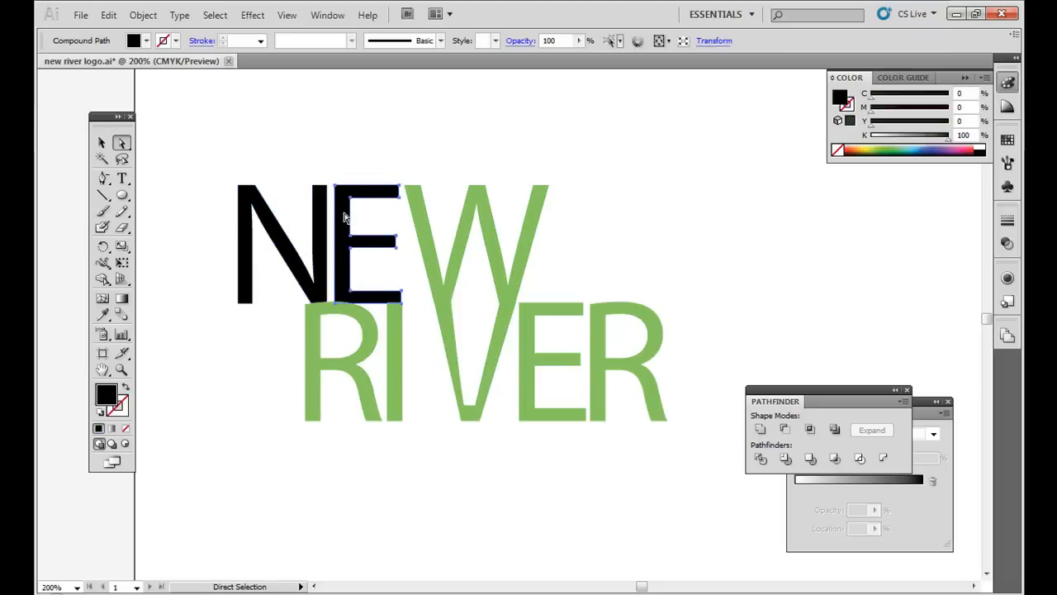
{"action": "left_click", "coordinate": [327, 219], "text": "shift"}
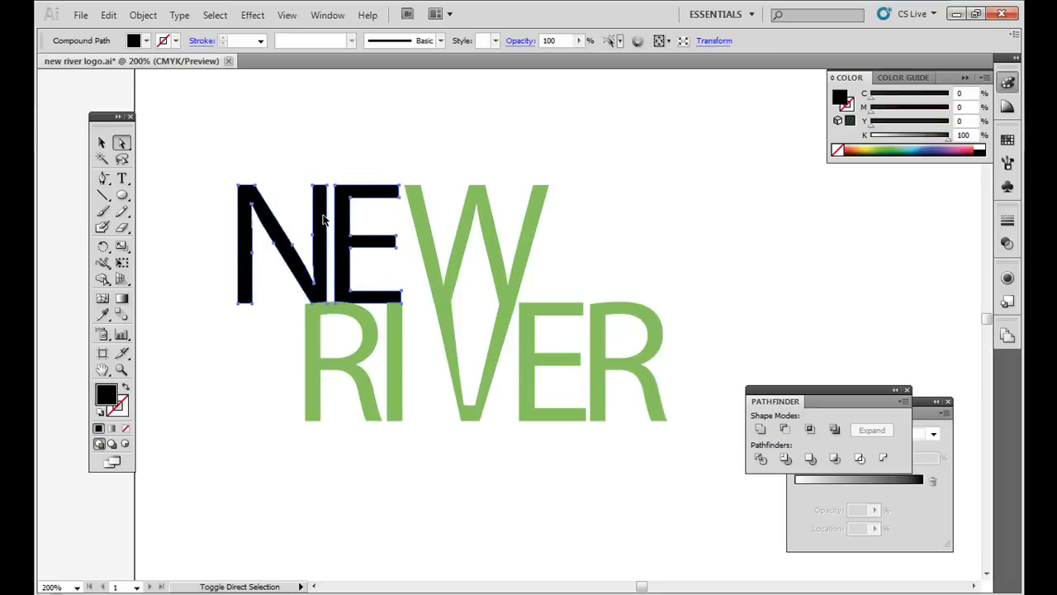
{"action": "left_click", "coordinate": [917, 147]}
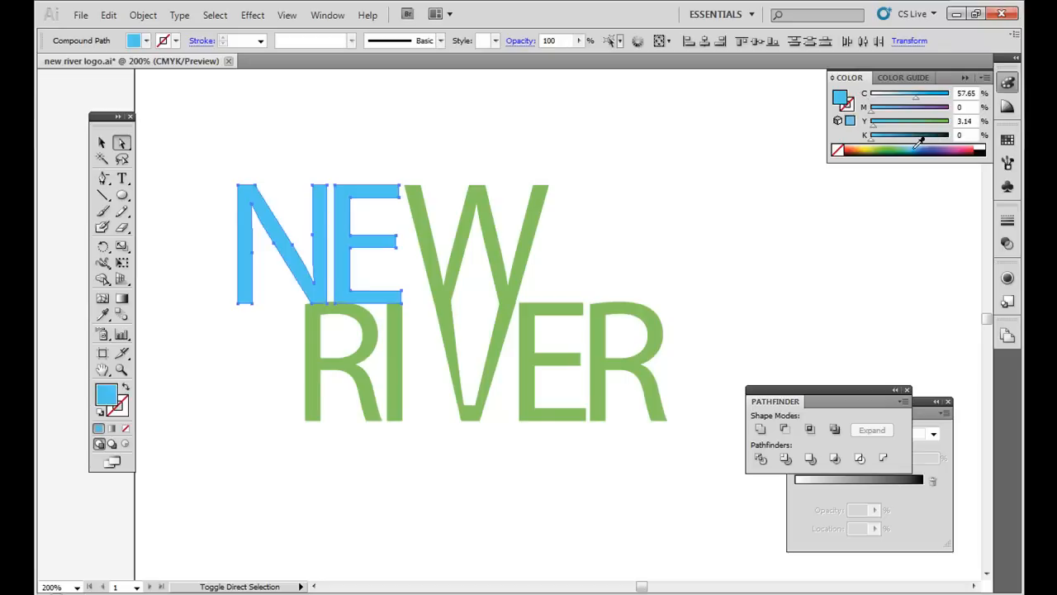
{"action": "left_click", "coordinate": [753, 153]}
Step: Recolor the N and E of NEW dark green, about C 85.88, M 25.1, Y 100, K 13.33
{"action": "left_click", "coordinate": [317, 219]}
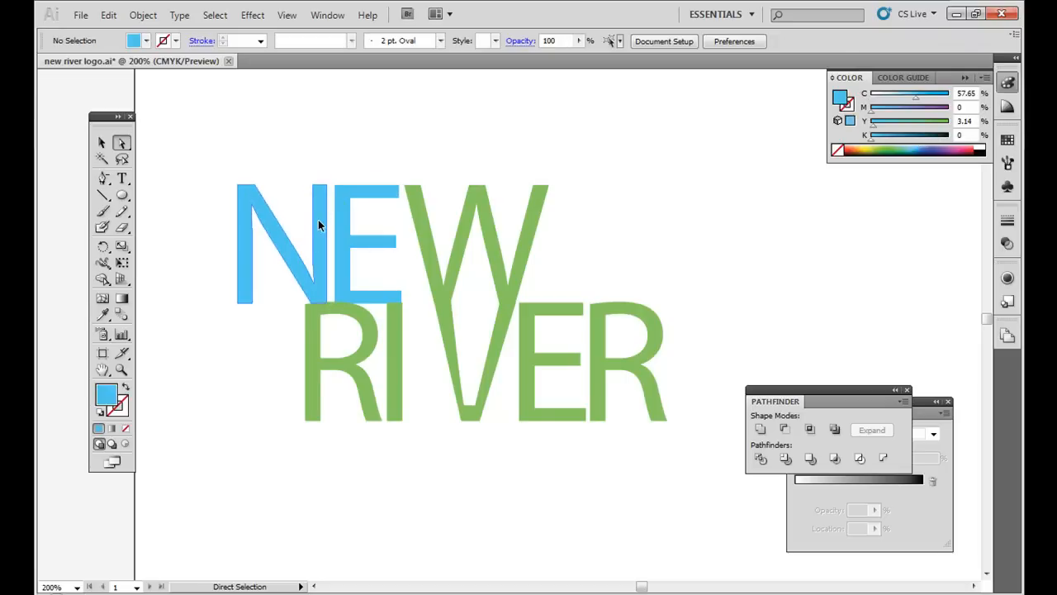
{"action": "left_click", "coordinate": [348, 220], "text": "shift"}
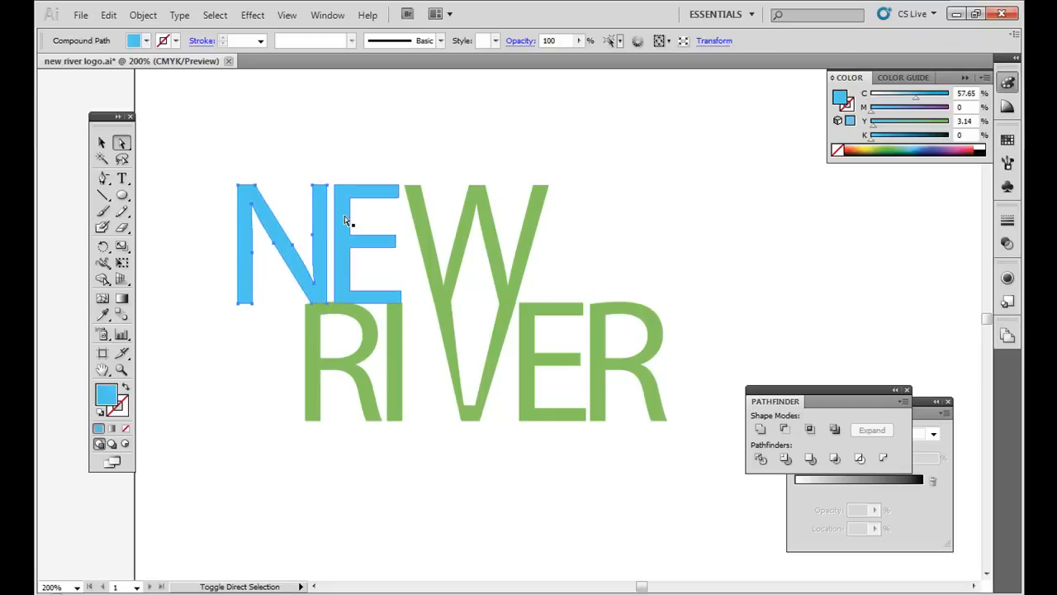
{"action": "left_click", "coordinate": [893, 147]}
{"action": "left_click", "coordinate": [622, 167]}
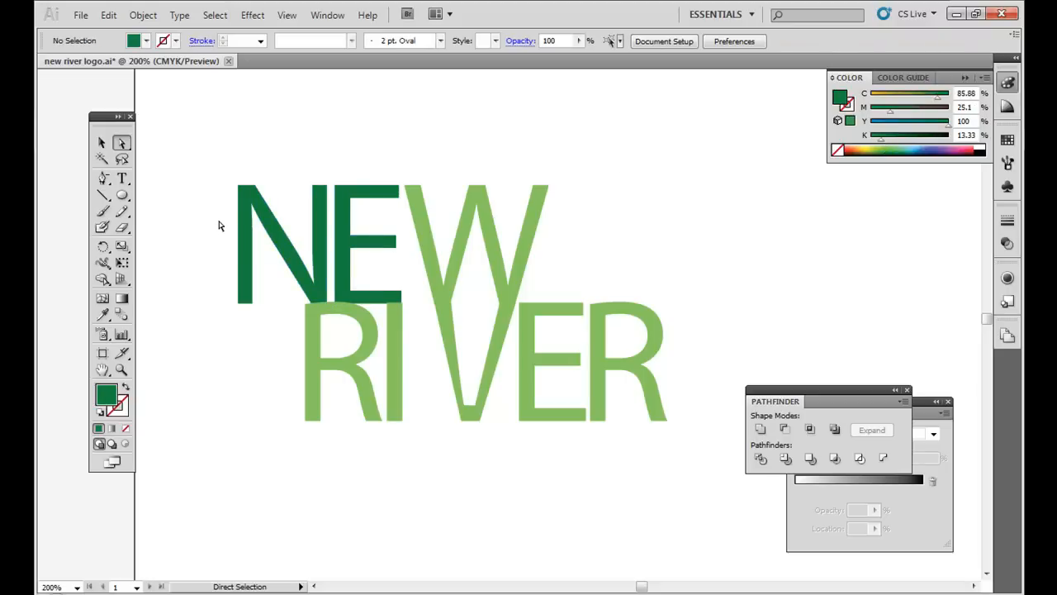
Step: Shift the N and E of NEW slightly right together so the E meets the W
{"action": "left_click", "coordinate": [320, 241]}
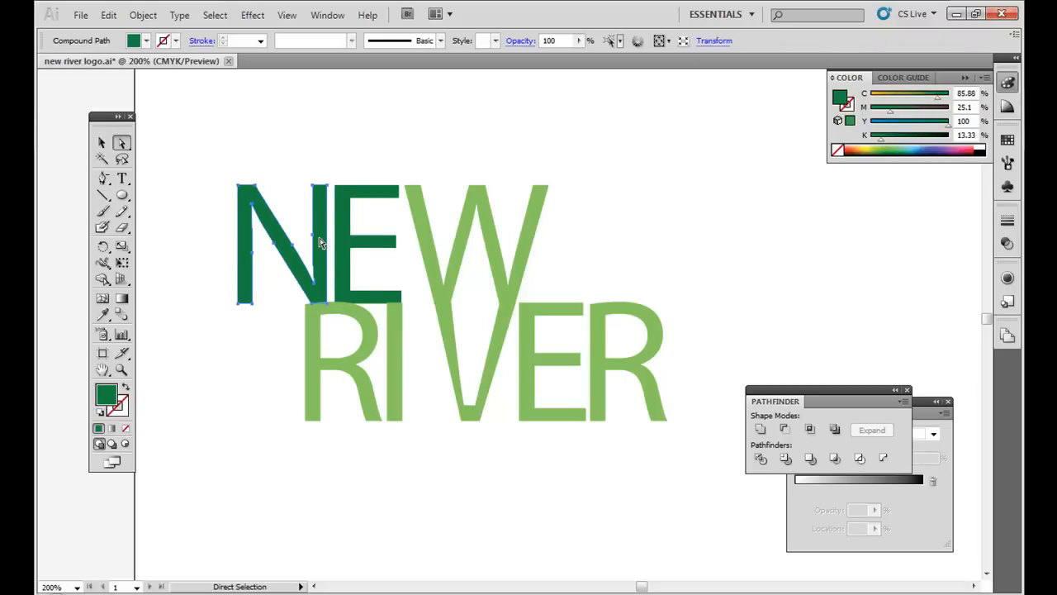
{"action": "left_click", "coordinate": [342, 223], "text": "shift"}
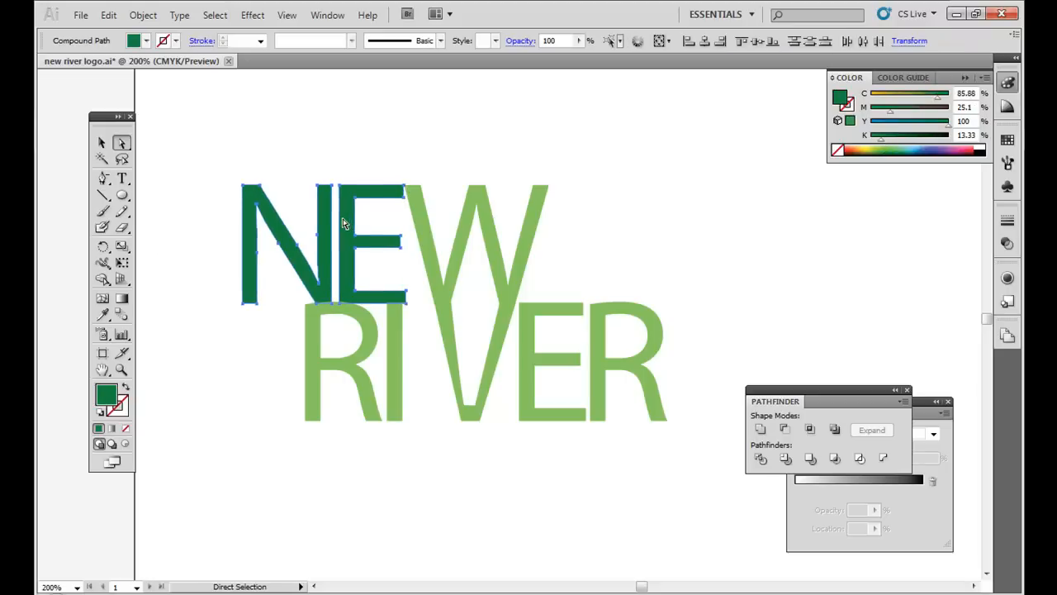
{"action": "left_click", "coordinate": [372, 111]}
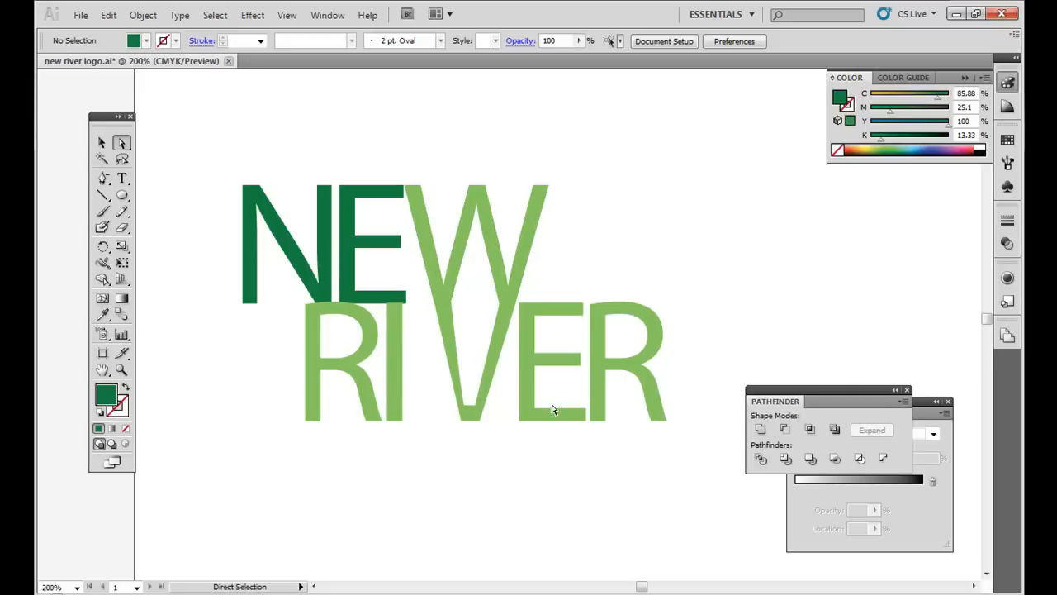
Step: Delete the entire stacked NEW RIVER logo from the artboard
{"action": "left_click", "coordinate": [101, 143]}
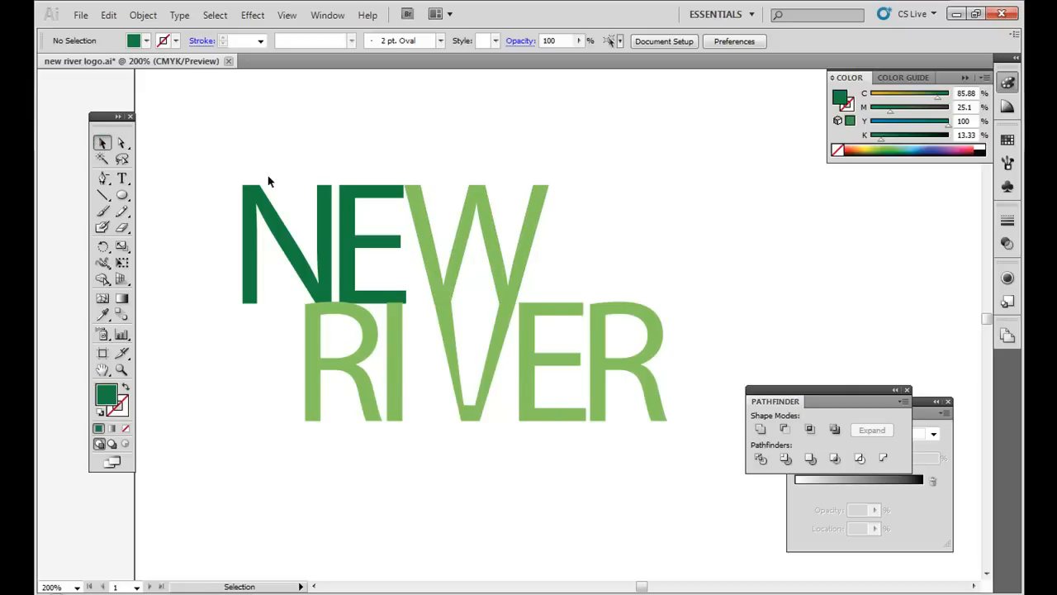
{"action": "left_click_drag", "start_coordinate": [235, 124], "coordinate": [699, 468]}
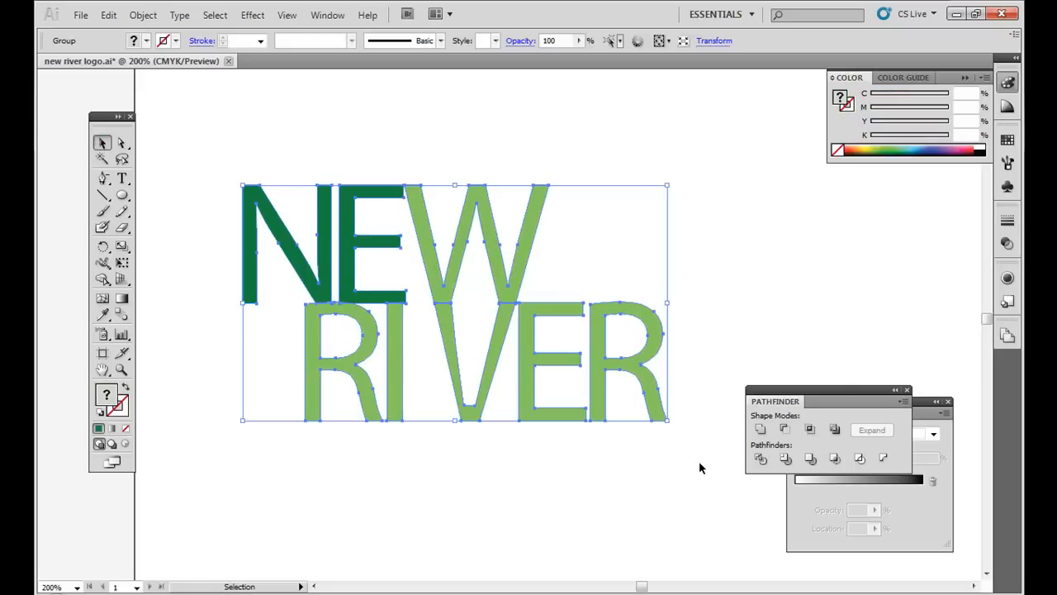
{"action": "key", "text": "Delete"}
Step: Add the point text NEW RIVER on one line in the upper part of the empty artboard
{"action": "left_click", "coordinate": [122, 179]}
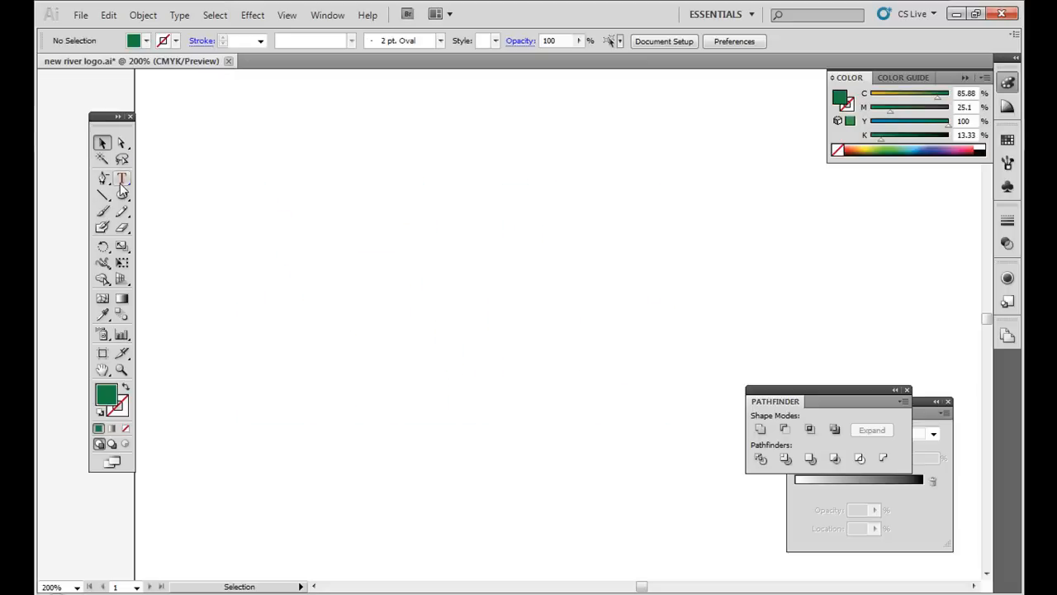
{"action": "left_click", "coordinate": [264, 212]}
{"action": "type", "text": "NEW RIVER"}
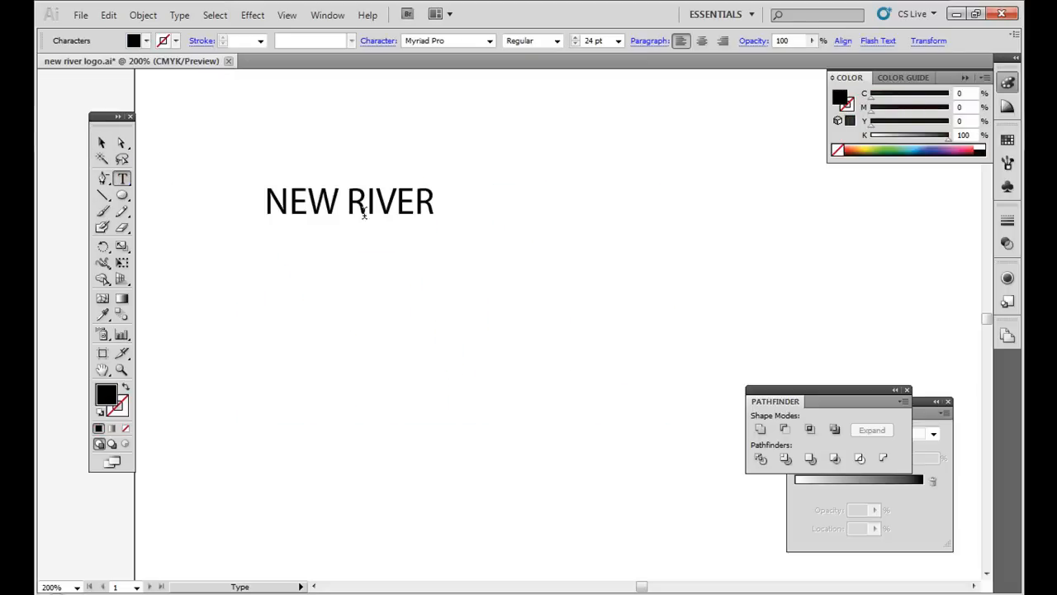
{"action": "left_click", "coordinate": [102, 142]}
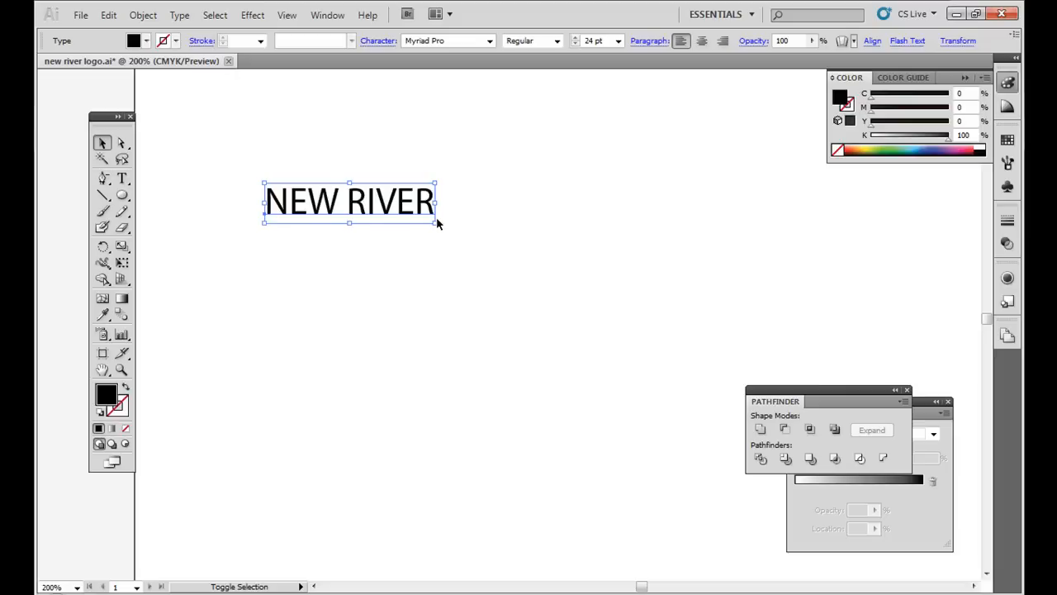
Step: Scale the NEW RIVER text up to about 107 pt and position it across the upper part of the artboard
{"action": "left_click_drag", "start_coordinate": [436, 222], "coordinate": [927, 484]}
{"action": "left_click_drag", "start_coordinate": [783, 302], "coordinate": [583, 294]}
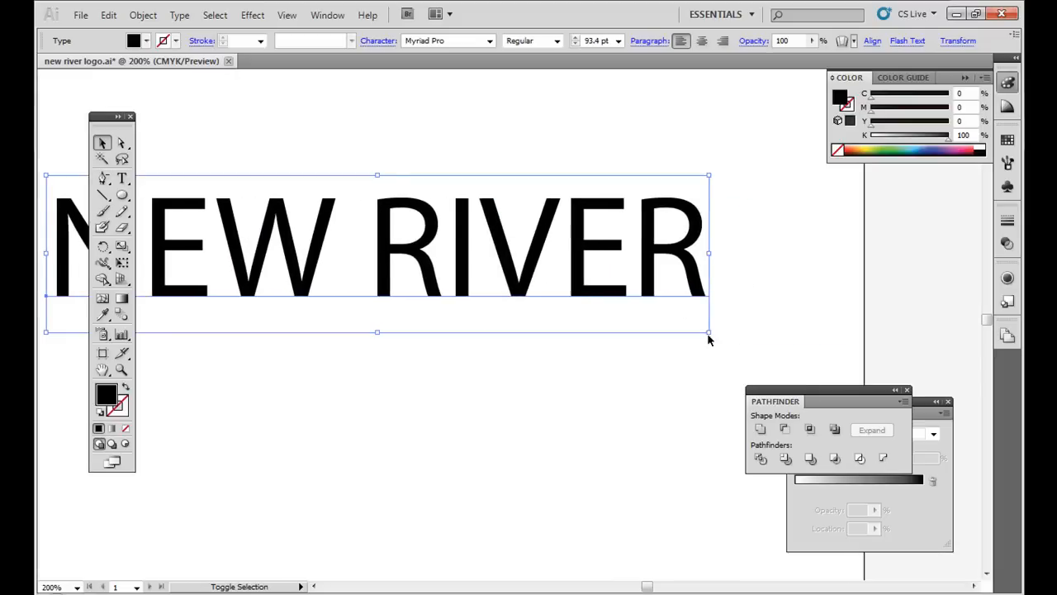
{"action": "left_click_drag", "start_coordinate": [708, 333], "coordinate": [806, 357]}
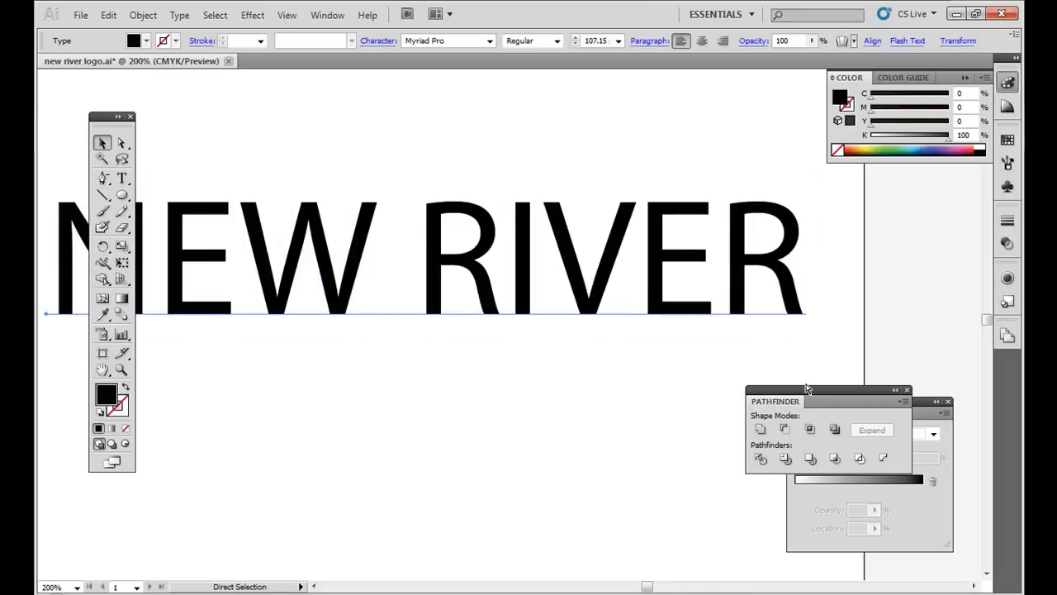
{"action": "key", "text": "ctrl+minus"}
{"action": "key", "text": "ctrl+minus"}
{"action": "left_click_drag", "start_coordinate": [596, 301], "coordinate": [575, 307]}
{"action": "left_click", "coordinate": [546, 402]}
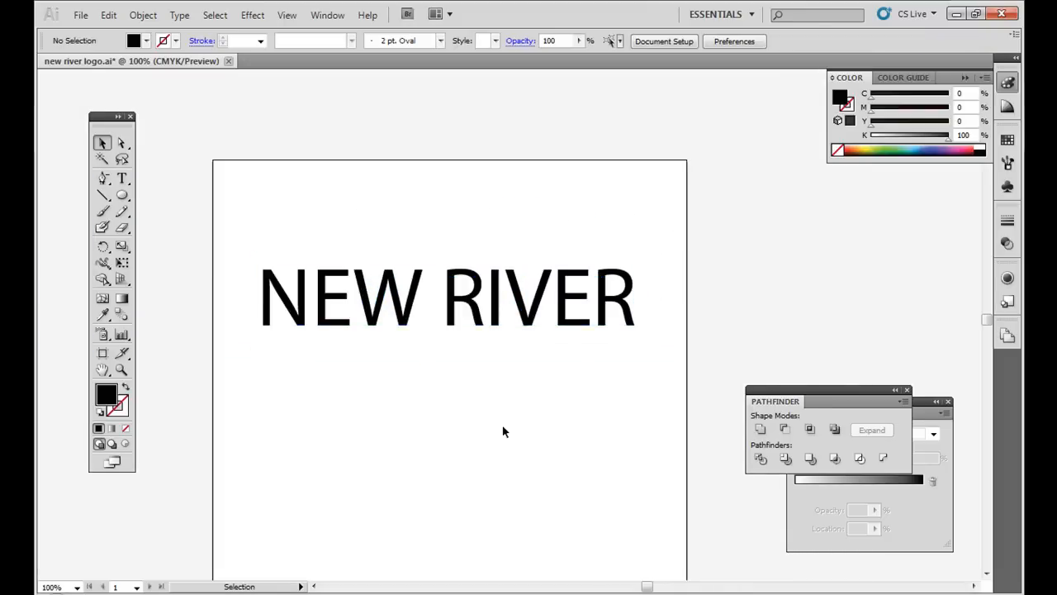
Step: Draw six overlapping black circles of decreasing size below the text to form a cloud shape
{"action": "left_click_drag", "start_coordinate": [500, 431], "coordinate": [523, 363]}
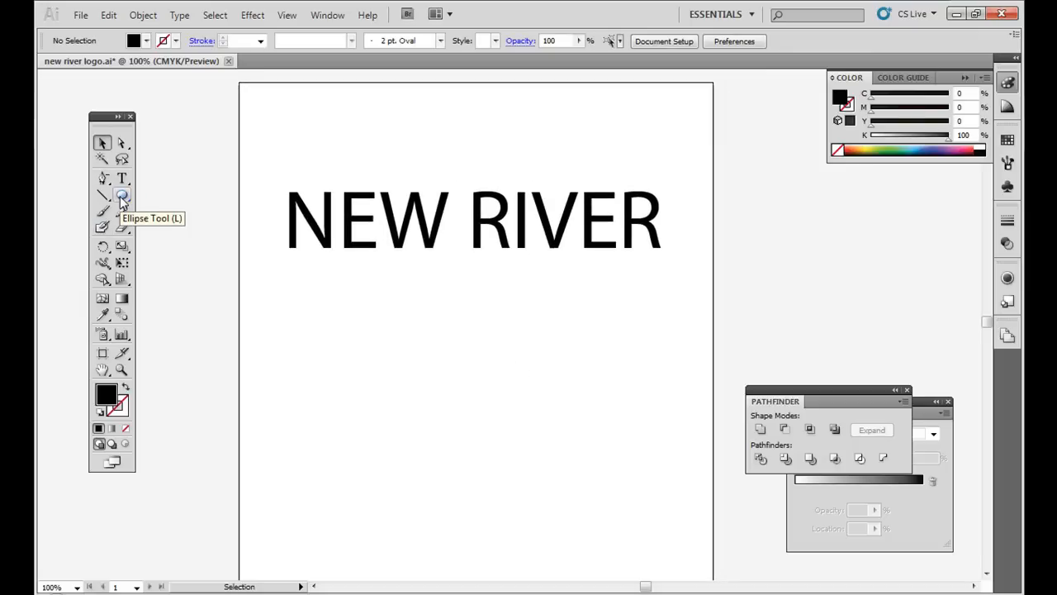
{"action": "left_click_drag", "start_coordinate": [120, 198], "coordinate": [195, 232]}
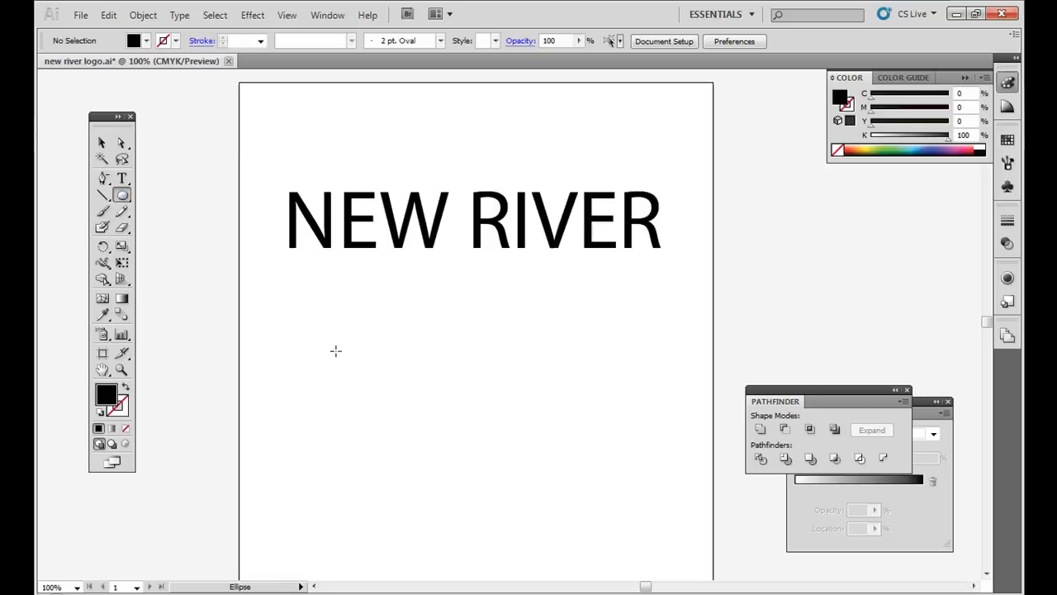
{"action": "left_click_drag", "start_coordinate": [335, 350], "coordinate": [449, 464]}
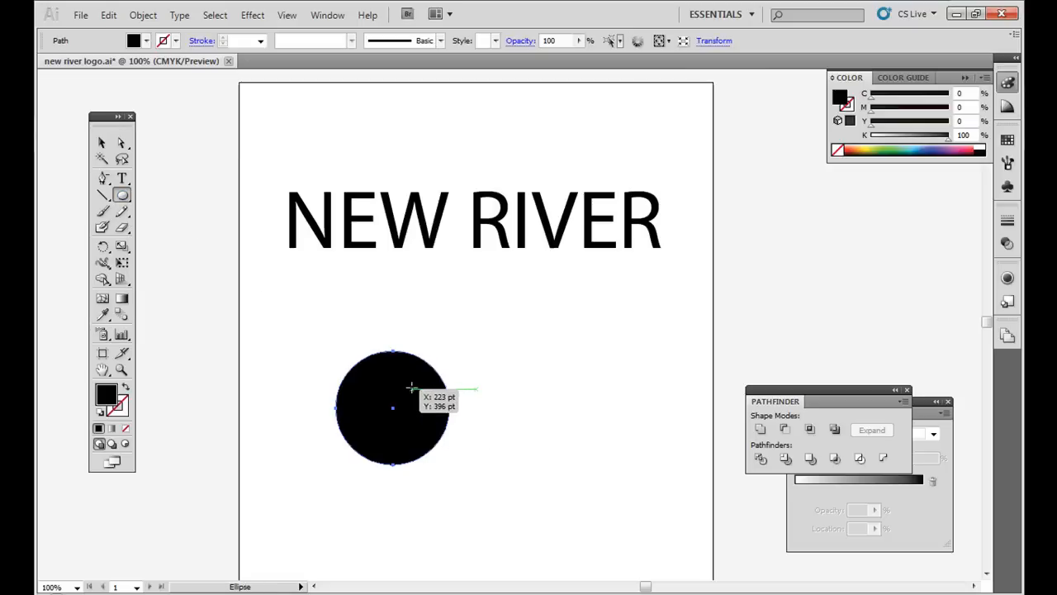
{"action": "left_click_drag", "start_coordinate": [411, 387], "coordinate": [504, 479]}
{"action": "left_click_drag", "start_coordinate": [423, 339], "coordinate": [512, 428]}
{"action": "left_click_drag", "start_coordinate": [476, 379], "coordinate": [568, 469]}
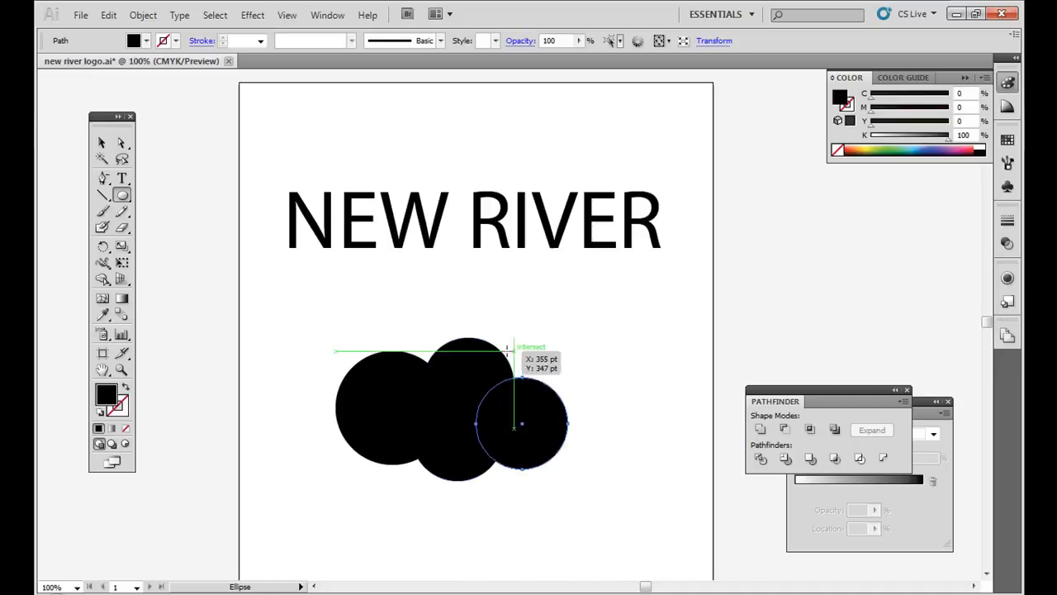
{"action": "mouse_move", "coordinate": [503, 356]}
{"action": "left_mouse_down"}
{"action": "mouse_move", "coordinate": [618, 430]}
{"action": "mouse_move", "coordinate": [598, 436]}
{"action": "mouse_move", "coordinate": [589, 425]}
{"action": "left_mouse_up"}
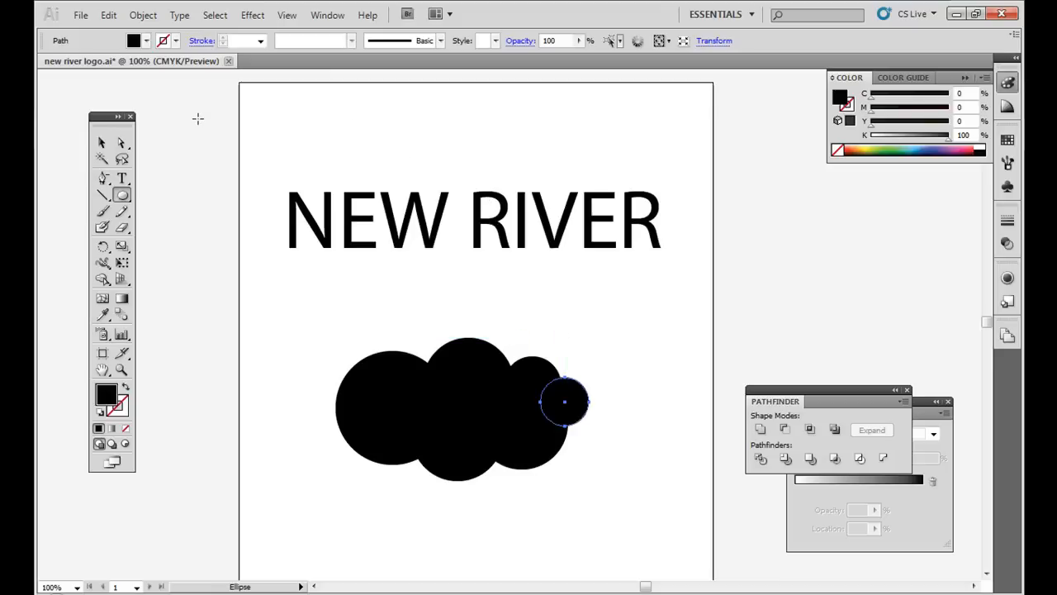
Step: Unite all the overlapping circles into a single cloud shape with Pathfinder
{"action": "left_click", "coordinate": [102, 143]}
{"action": "left_click_drag", "start_coordinate": [282, 319], "coordinate": [621, 449]}
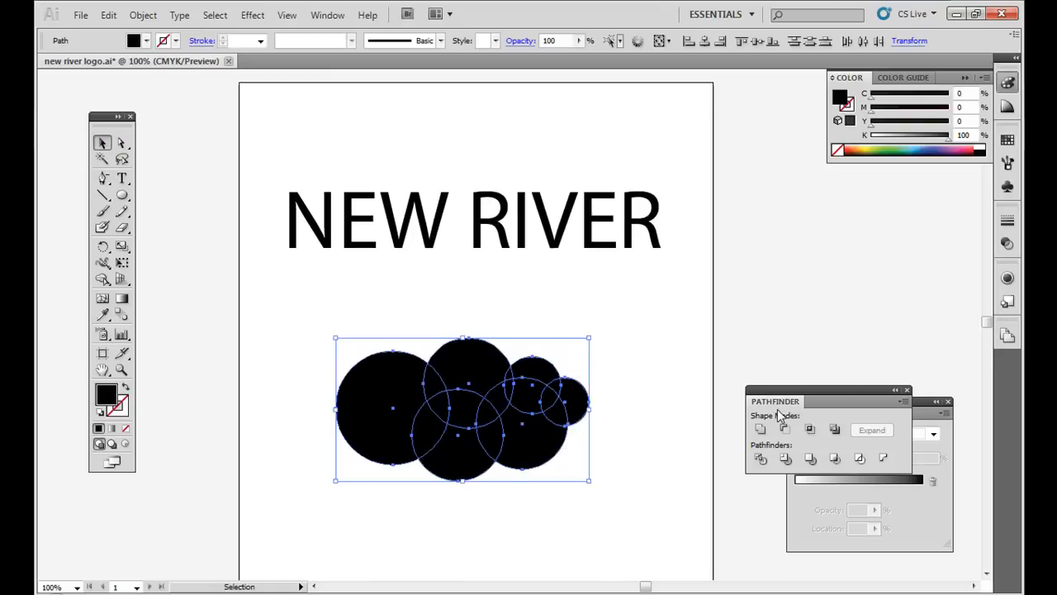
{"action": "left_click_drag", "start_coordinate": [778, 409], "coordinate": [676, 341]}
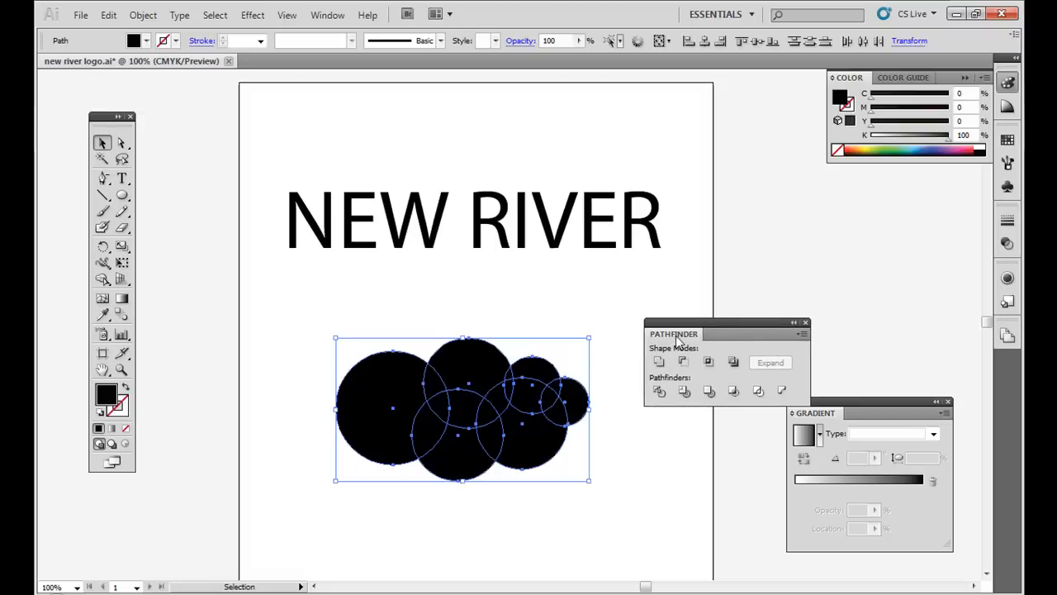
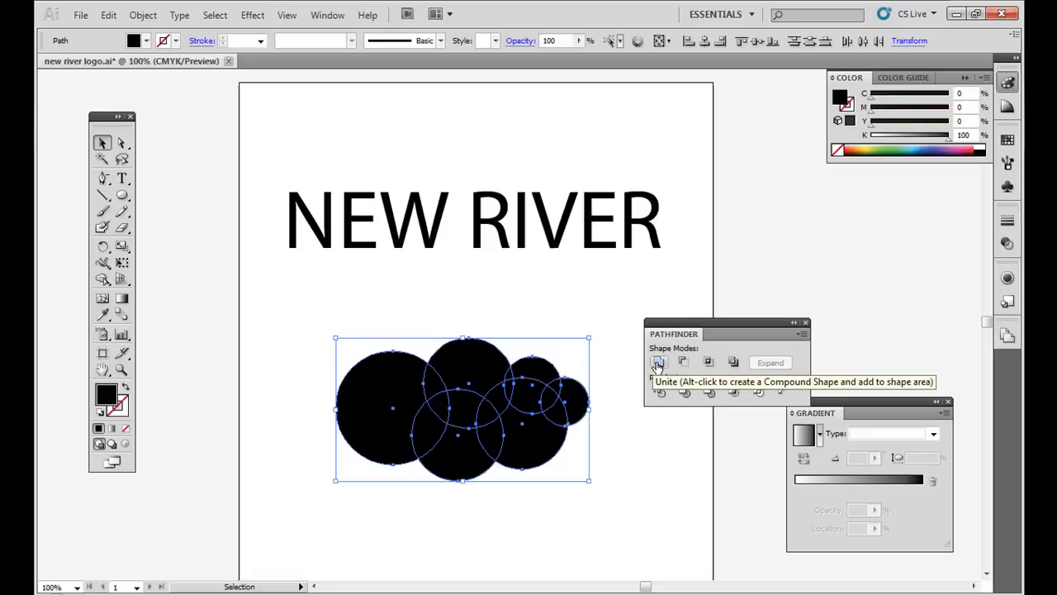
{"action": "left_click", "coordinate": [658, 364]}
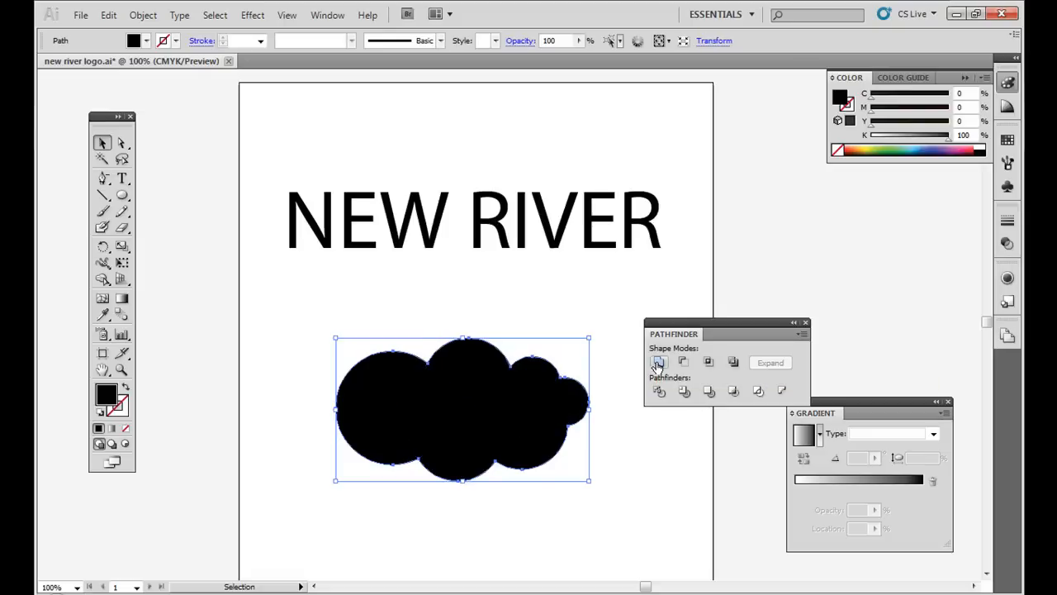
Step: Fill the cloud with light blue, about C 52.55, M 0, Y 11.37, K 0, and move it over the middle of the NEW RIVER text
{"action": "left_click", "coordinate": [642, 488]}
{"action": "left_click", "coordinate": [473, 413]}
{"action": "left_click_drag", "start_coordinate": [497, 408], "coordinate": [491, 438]}
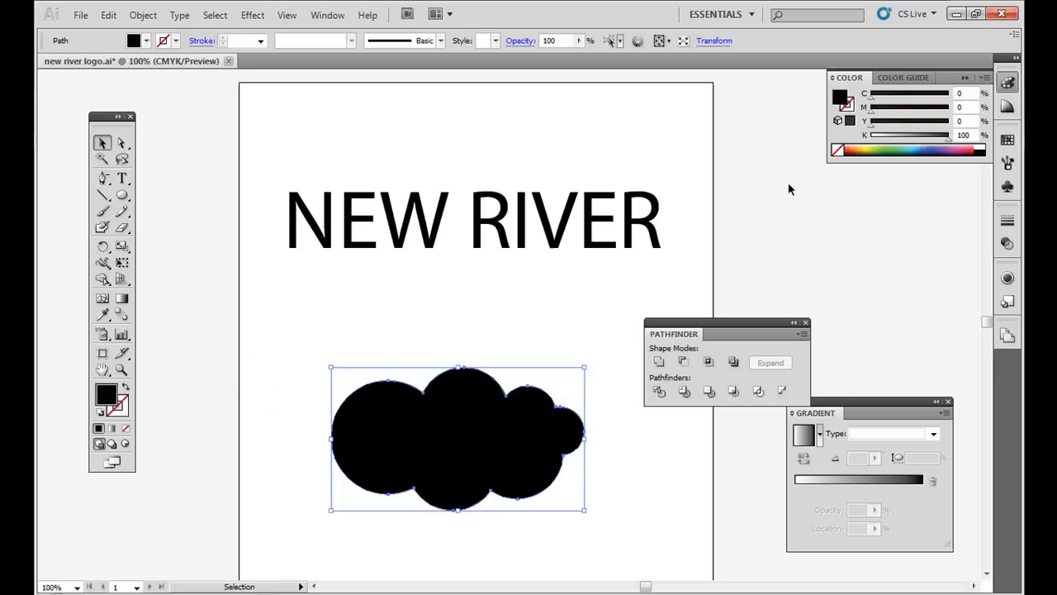
{"action": "left_click", "coordinate": [915, 146]}
{"action": "left_click", "coordinate": [795, 246]}
{"action": "left_click_drag", "start_coordinate": [504, 450], "coordinate": [535, 236]}
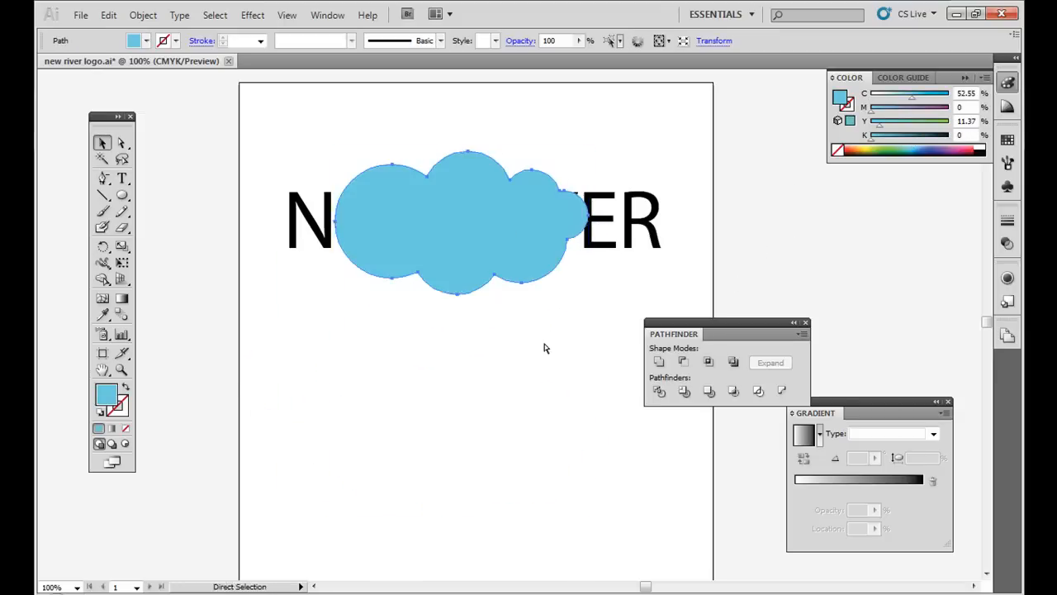
Step: Send the light blue cloud behind the NEW RIVER text, and delete the cloud
{"action": "key", "text": "ctrl+shift+bracketleft"}
{"action": "left_click", "coordinate": [526, 349]}
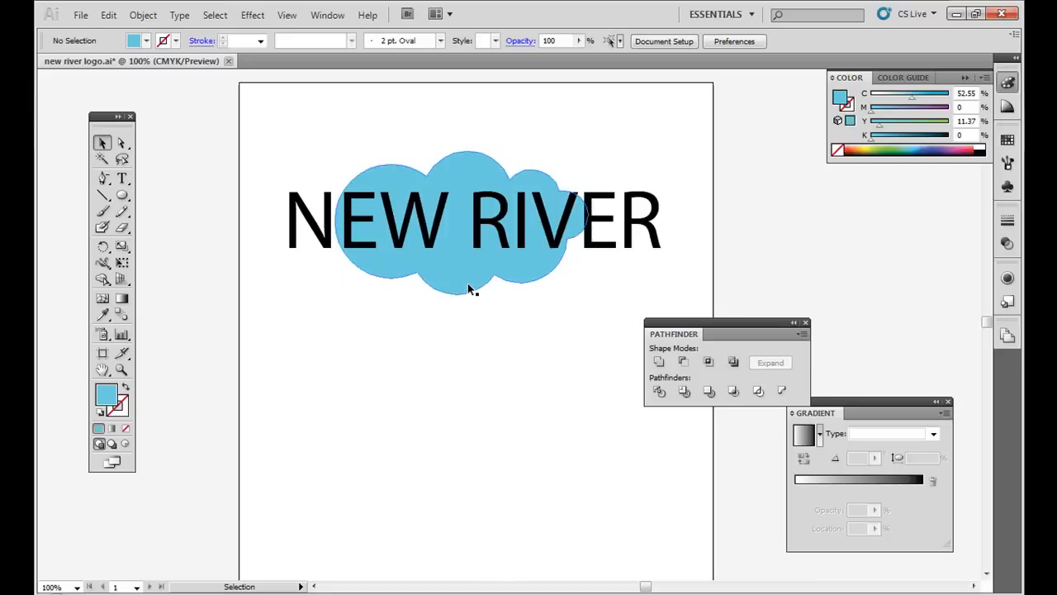
{"action": "left_click_drag", "start_coordinate": [468, 288], "coordinate": [467, 503]}
{"action": "key", "text": "Delete"}
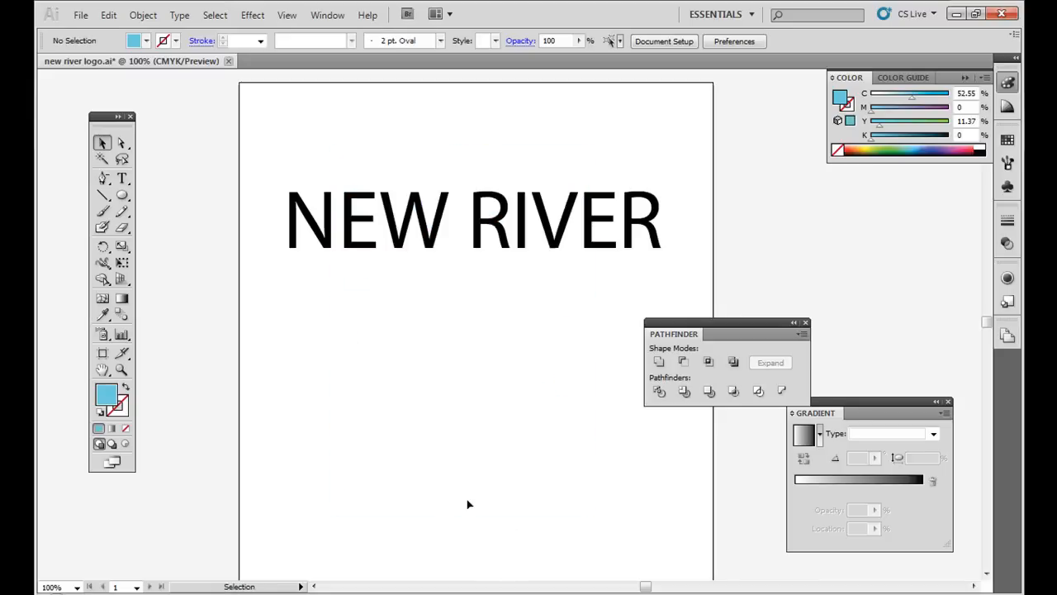
Step: Draw two light blue five-pointed stars below the NEW RIVER text and align the larger one over the smaller
{"action": "left_click_drag", "start_coordinate": [122, 194], "coordinate": [174, 265]}
{"action": "left_click_drag", "start_coordinate": [330, 351], "coordinate": [397, 412]}
{"action": "key", "text": "v"}
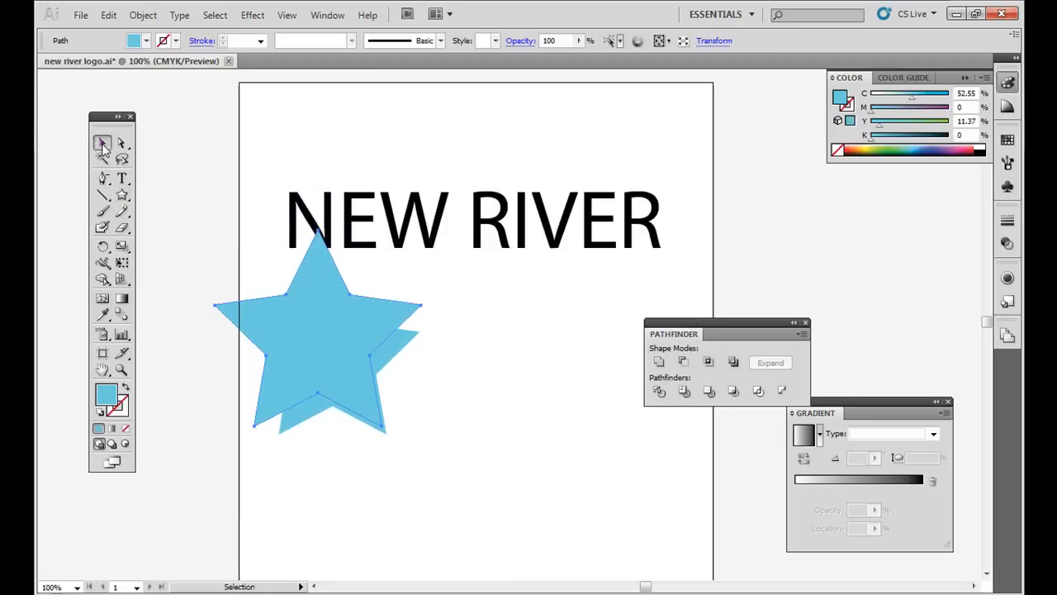
{"action": "left_click_drag", "start_coordinate": [277, 333], "coordinate": [290, 351]}
Step: Try intersecting the two overlapping stars with Pathfinder, and undo the intersection
{"action": "left_click_drag", "start_coordinate": [460, 339], "coordinate": [269, 429]}
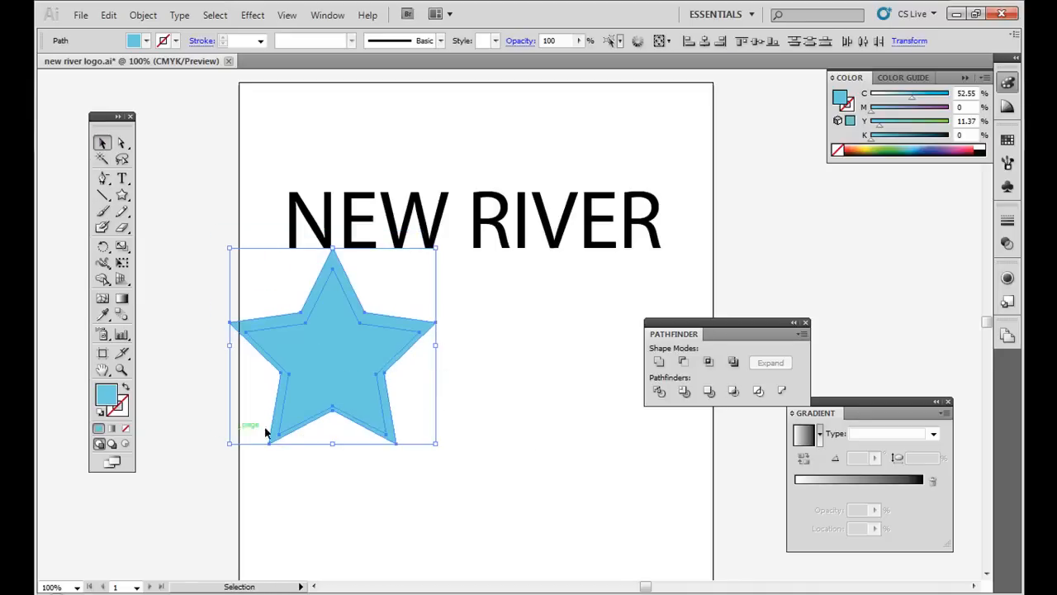
{"action": "left_click", "coordinate": [710, 366]}
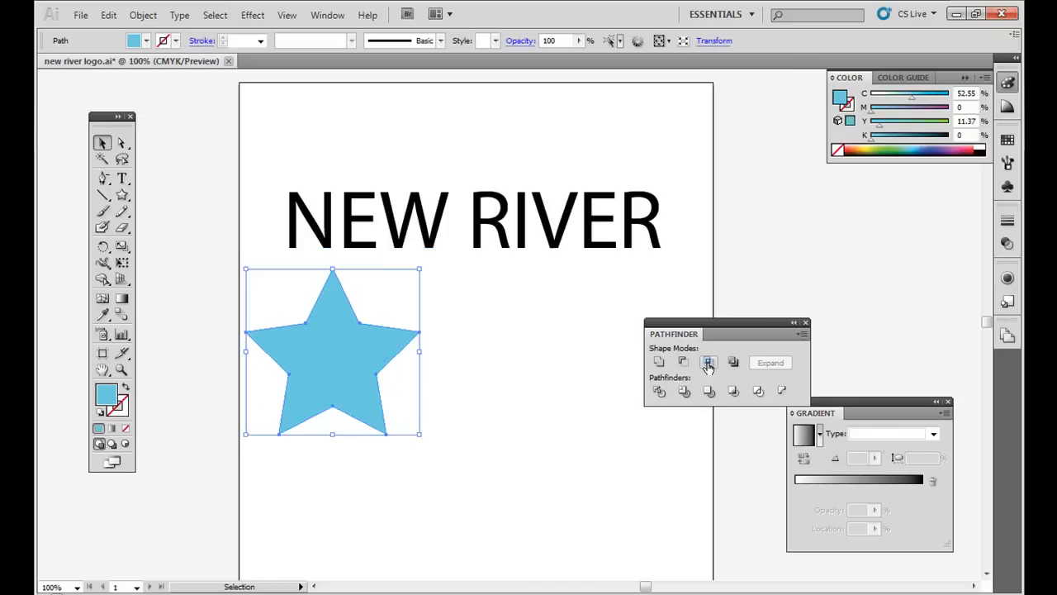
{"action": "key", "text": "ctrl+z"}
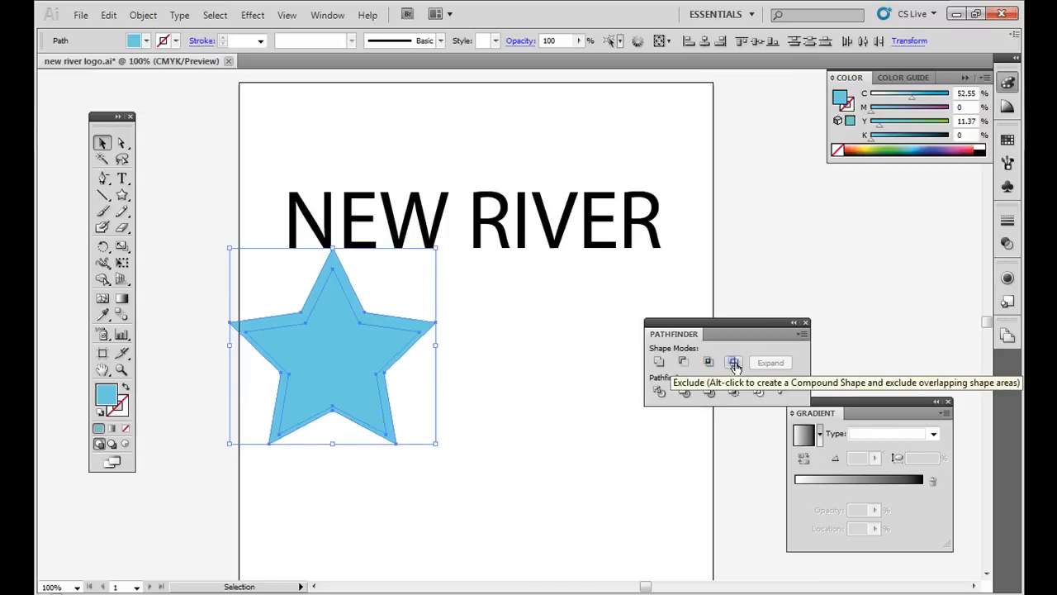
Step: Exclude the overlapping area of the two stars with Pathfinder and select the resulting star outline
{"action": "left_click", "coordinate": [734, 365]}
{"action": "left_click", "coordinate": [357, 352]}
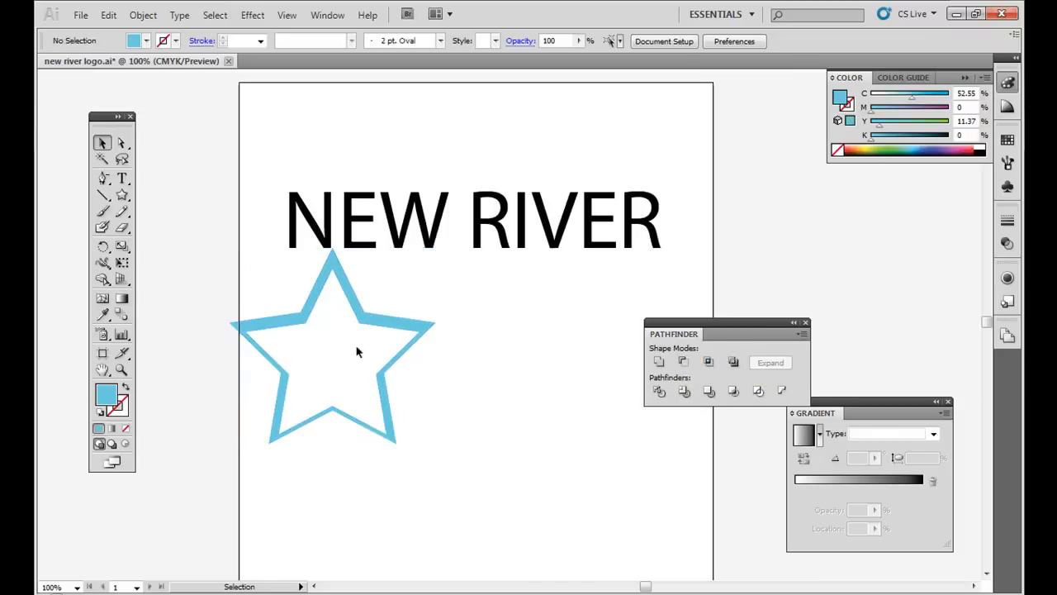
{"action": "left_click", "coordinate": [377, 323]}
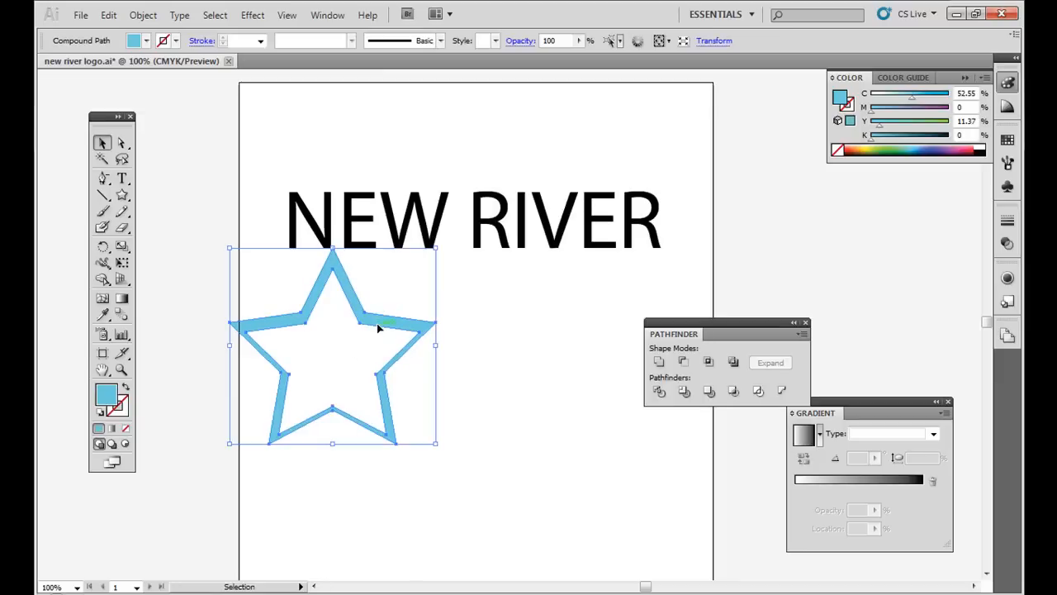
{"action": "left_click", "coordinate": [395, 338]}
{"action": "left_click", "coordinate": [337, 261]}
Step: Move the star outline over the middle of the NEW RIVER text and send it behind the lettering
{"action": "left_click_drag", "start_coordinate": [383, 326], "coordinate": [523, 202]}
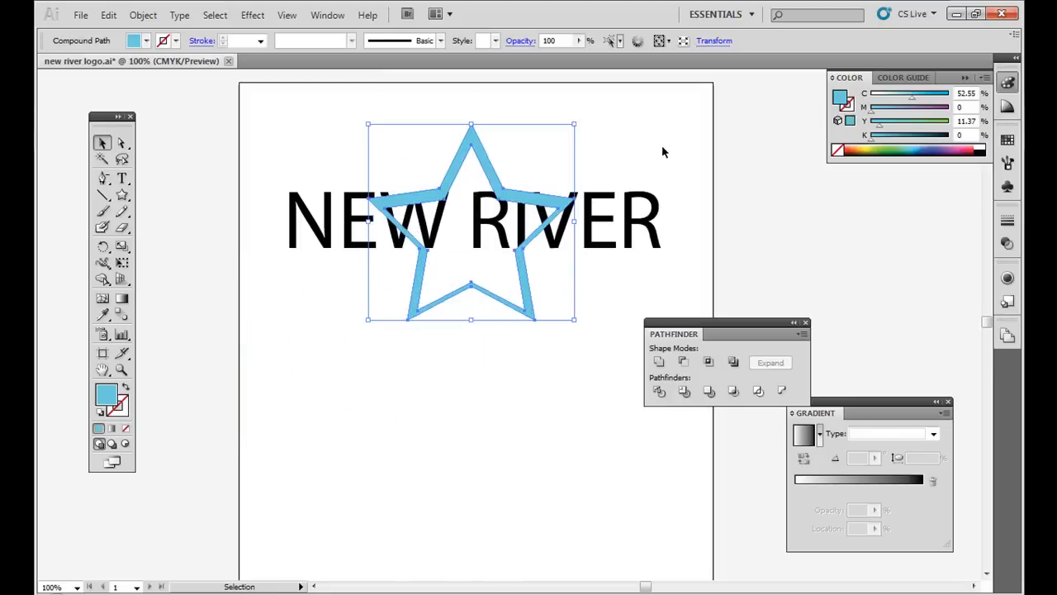
{"action": "left_click", "coordinate": [661, 145]}
{"action": "key", "text": "ctrl"}
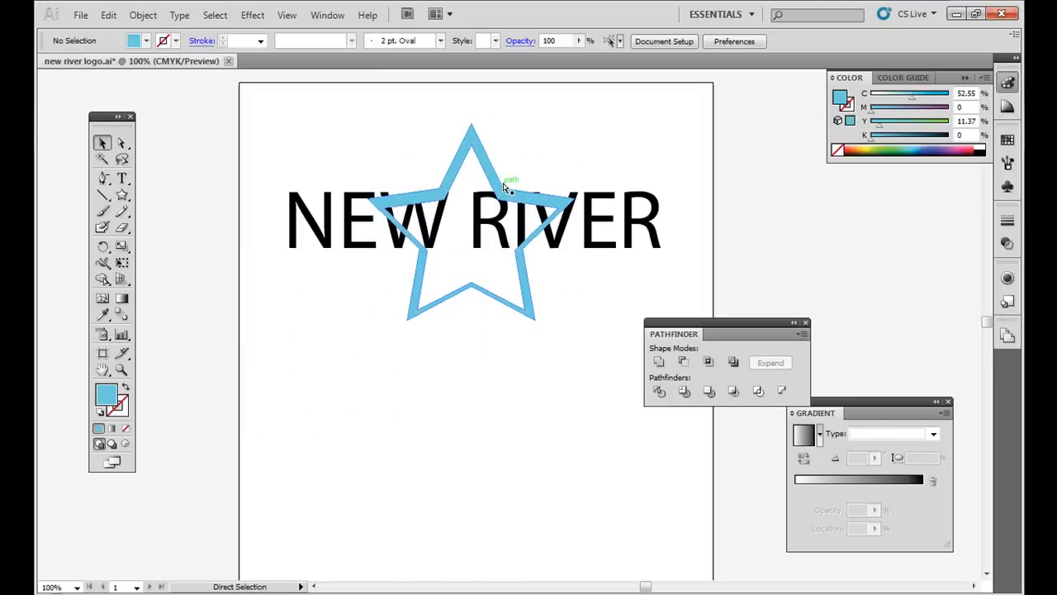
{"action": "key", "text": "ctrl"}
{"action": "left_click", "coordinate": [490, 179]}
{"action": "key", "text": "ctrl"}
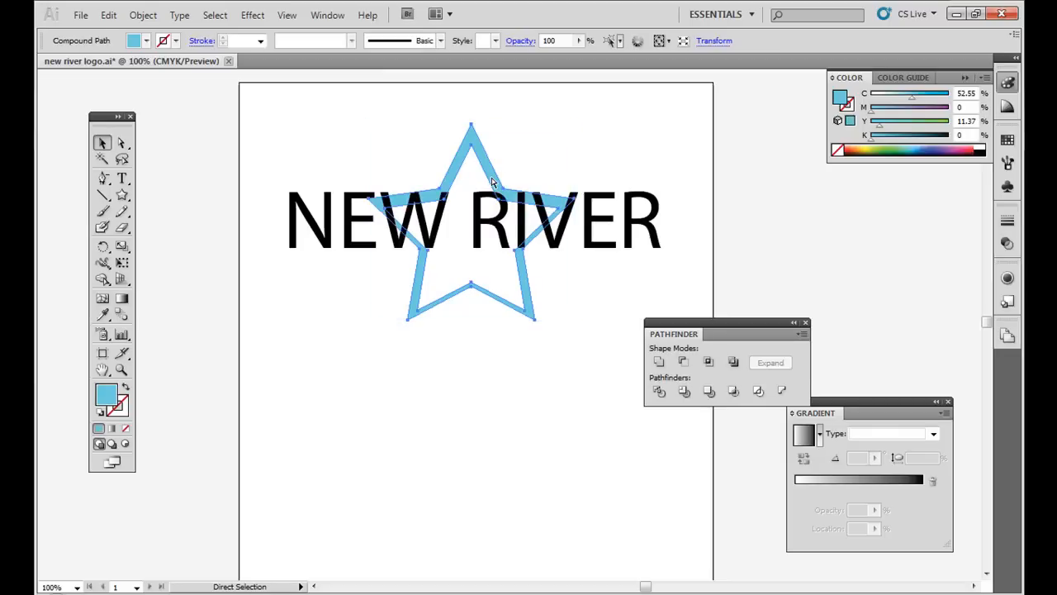
{"action": "left_click_drag", "start_coordinate": [498, 172], "coordinate": [489, 168]}
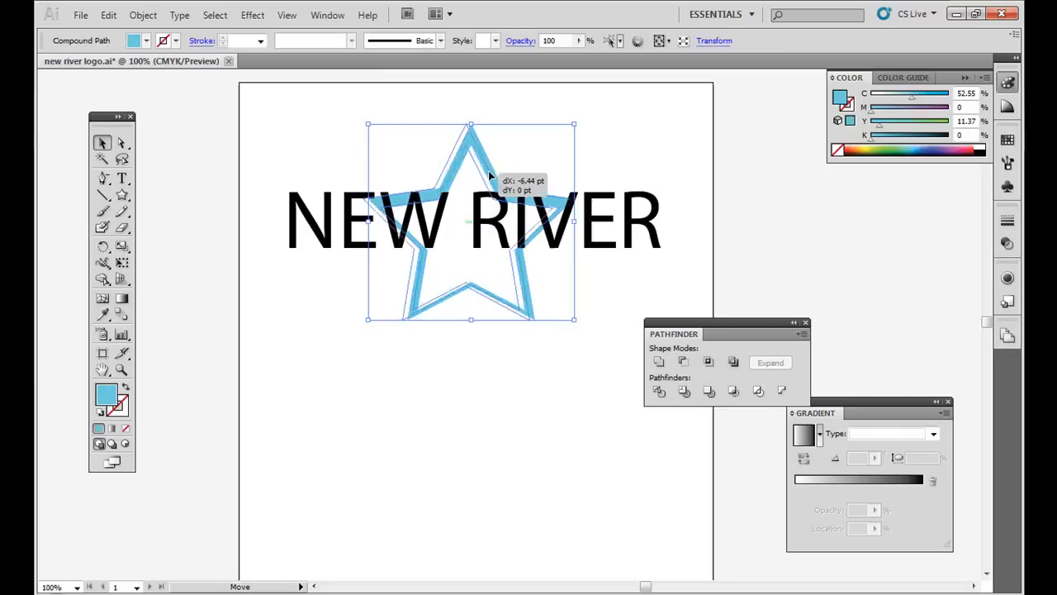
{"action": "left_click", "coordinate": [624, 153]}
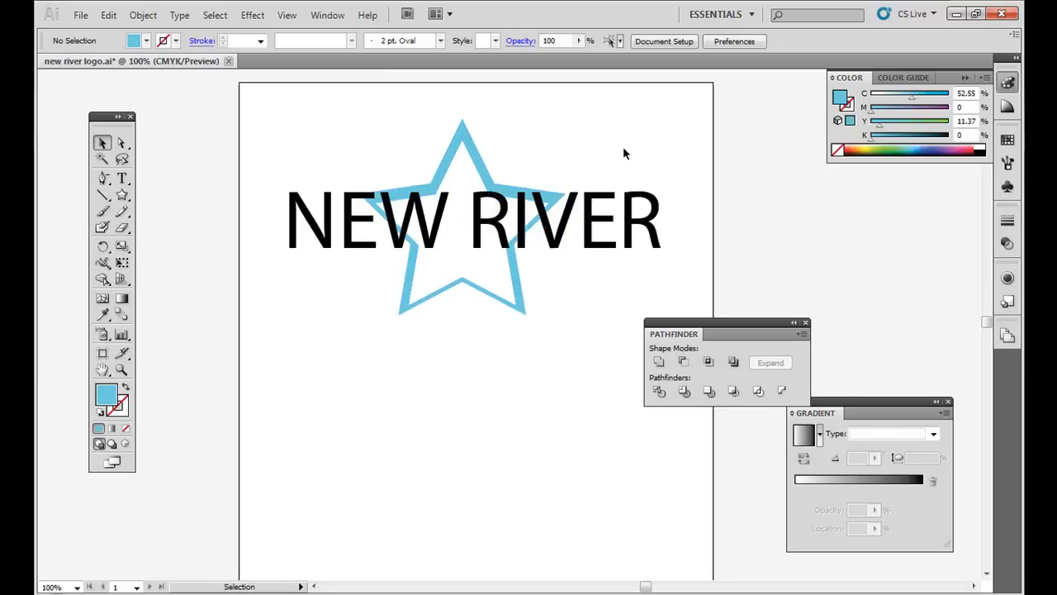
Step: Delete the star outline and the NEW RIVER text from the artboard
{"action": "left_click", "coordinate": [487, 161]}
{"action": "key", "text": "Delete"}
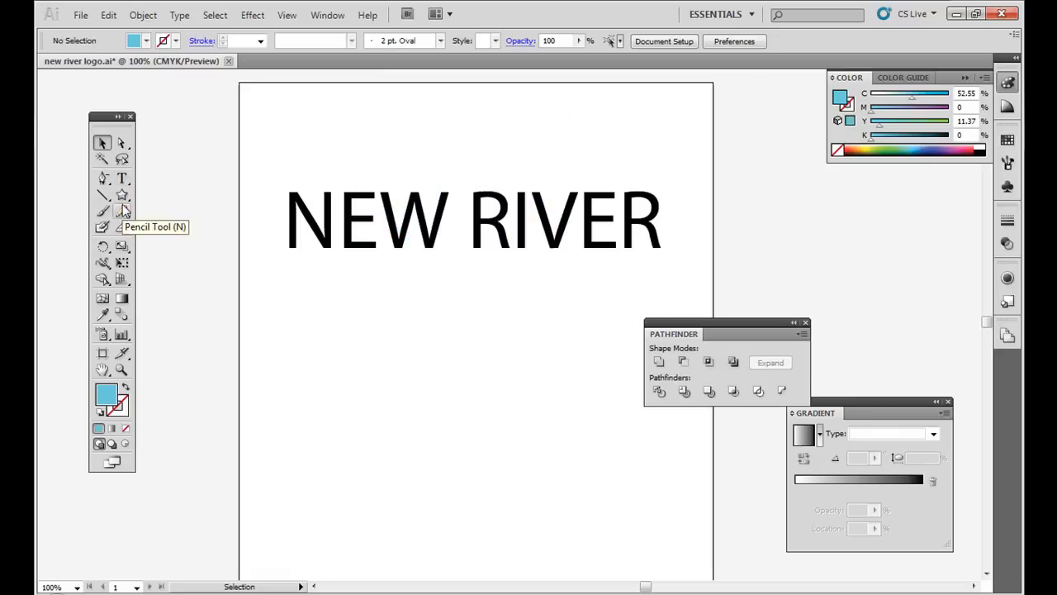
{"action": "left_click_drag", "start_coordinate": [252, 196], "coordinate": [665, 342]}
{"action": "key", "text": "Delete"}
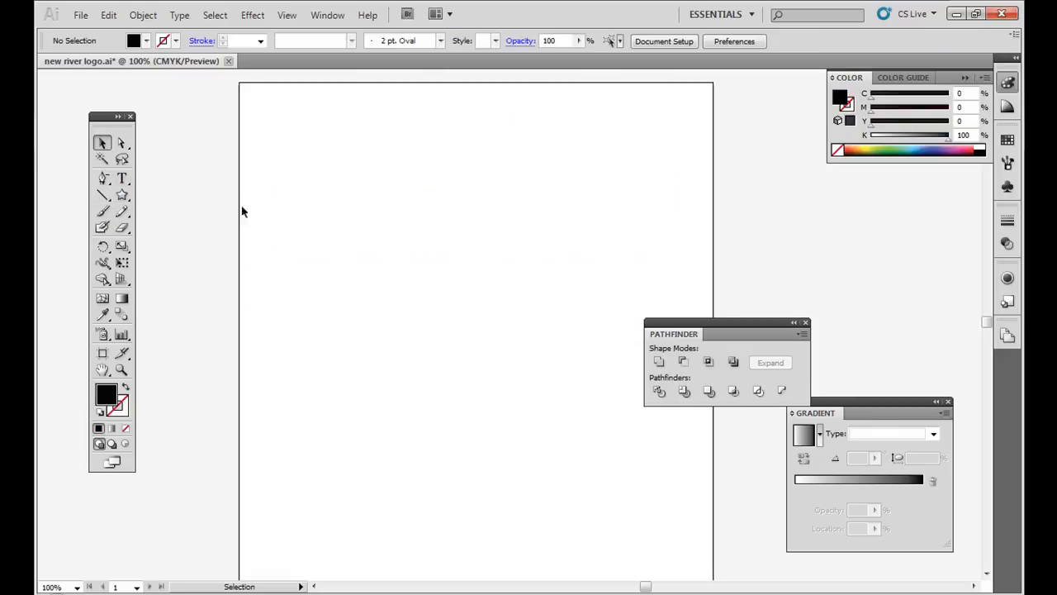
Step: Draw a wide black ellipse about 517 by 202 pt and enter NEW RIVER PUBLISHING as type along its path
{"action": "left_click_drag", "start_coordinate": [122, 195], "coordinate": [174, 229]}
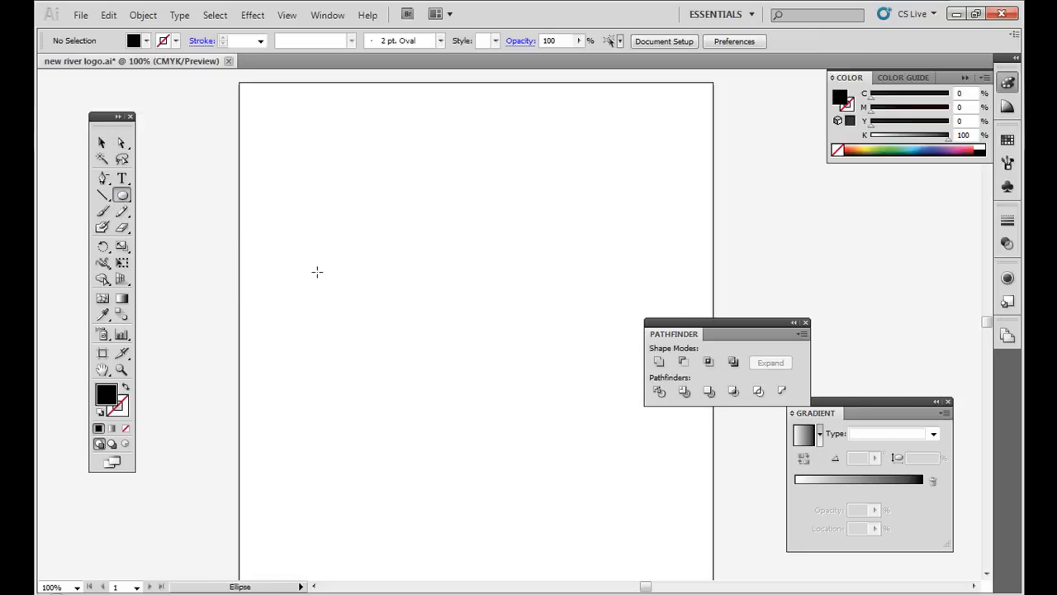
{"action": "left_click_drag", "start_coordinate": [275, 265], "coordinate": [677, 422]}
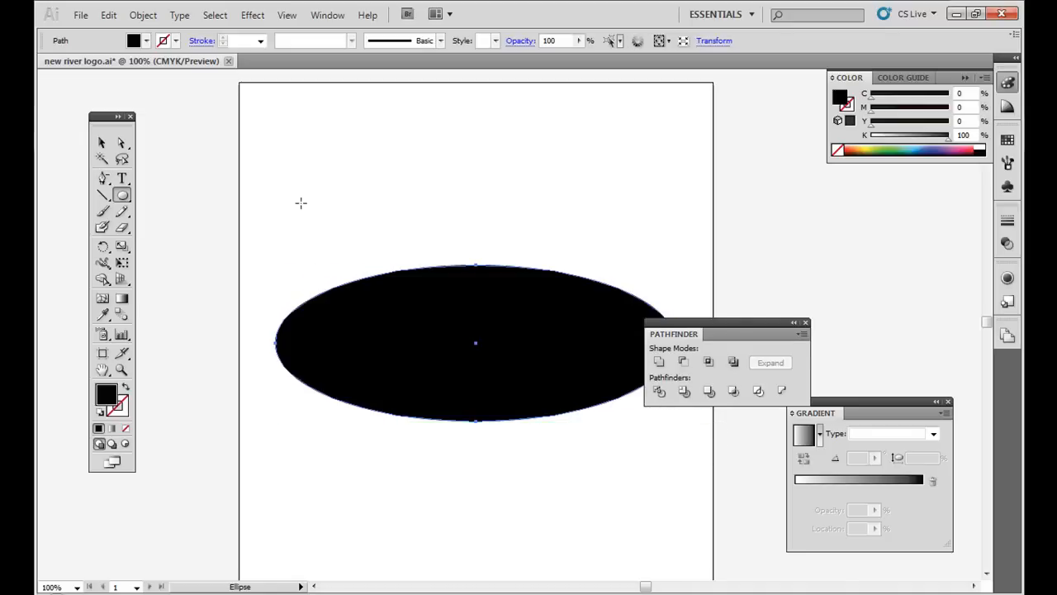
{"action": "left_click_drag", "start_coordinate": [121, 177], "coordinate": [190, 216]}
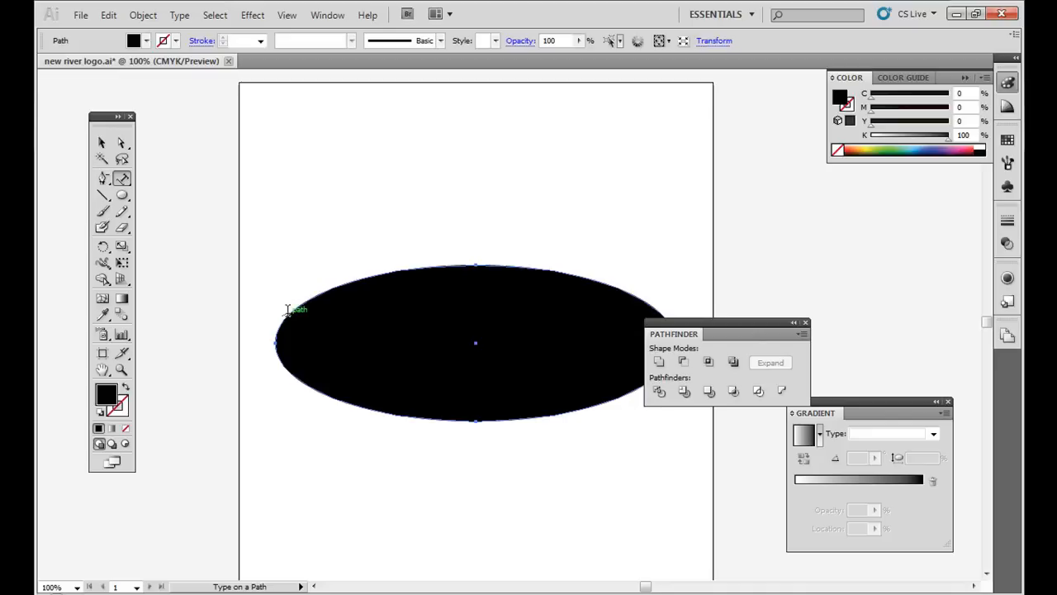
{"action": "left_click", "coordinate": [286, 310]}
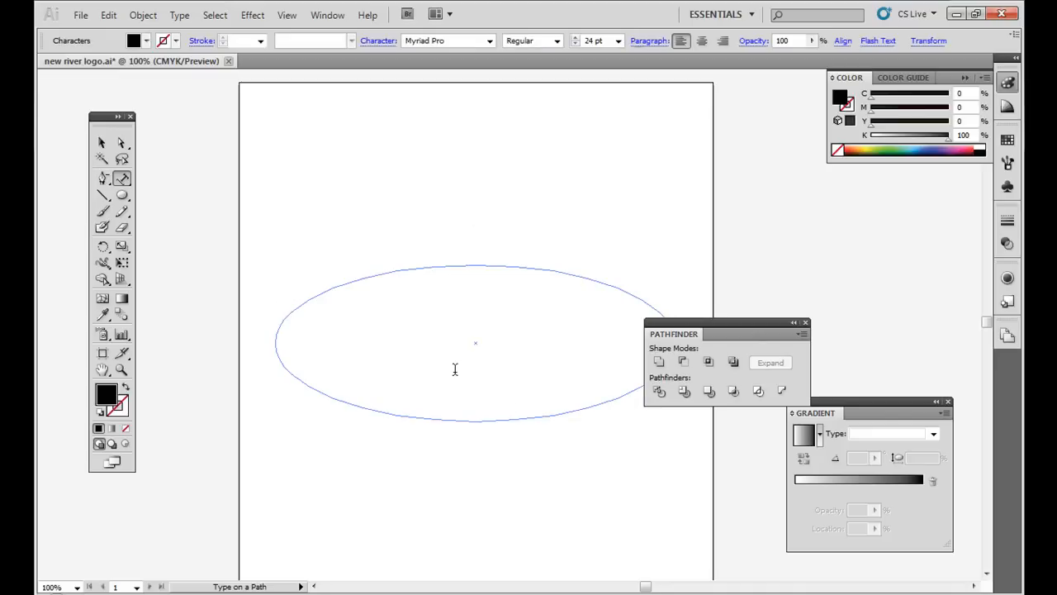
{"action": "type", "text": "NEW REI"}
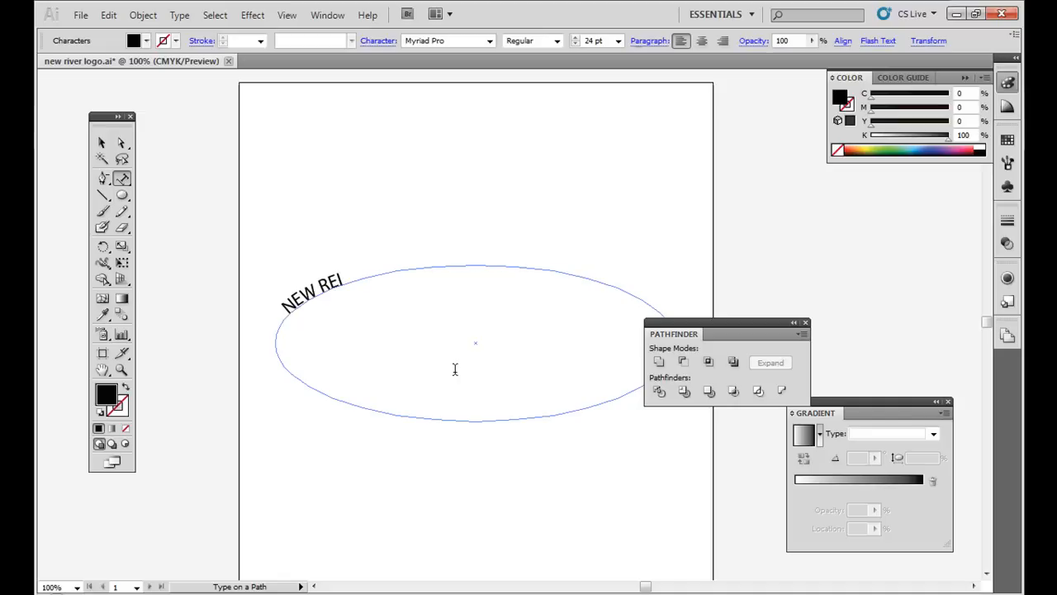
{"action": "type", "text": "ER PUBLISHING"}
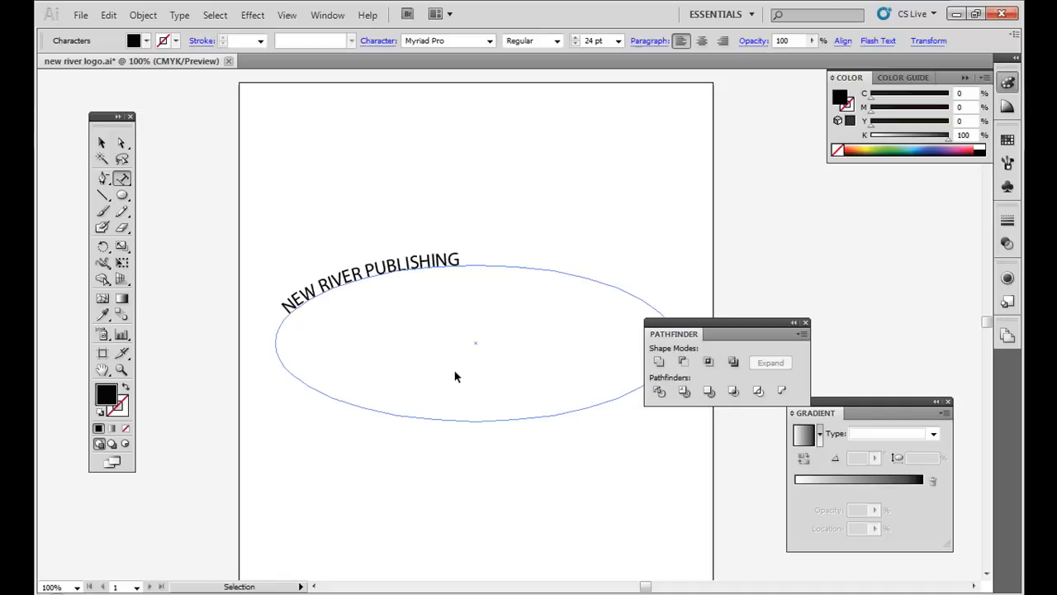
Step: Set all of the NEW RIVER PUBLISHING path text to 48 pt
{"action": "key", "text": "ctrl+a"}
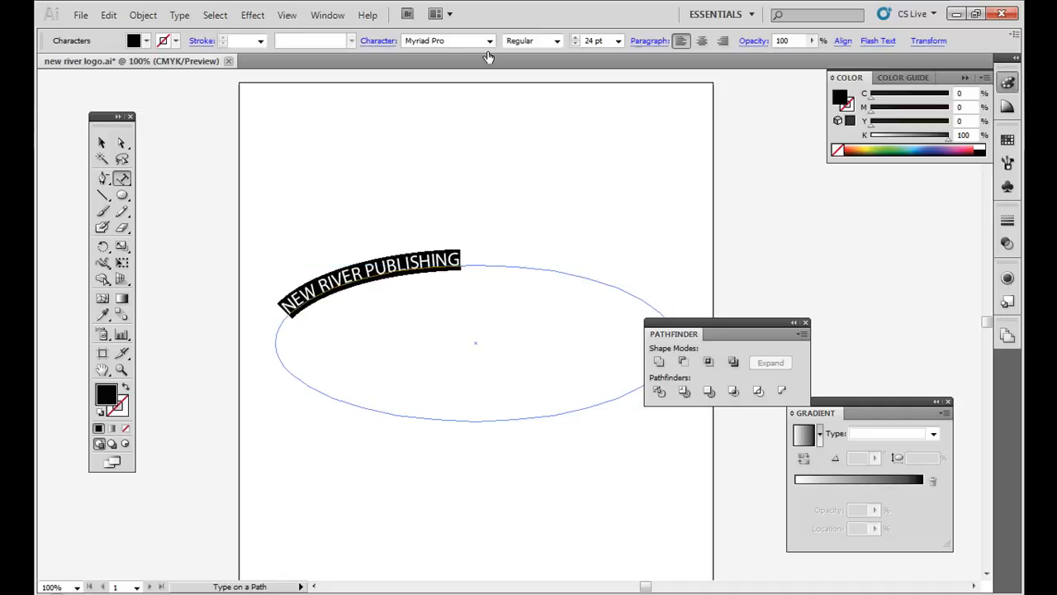
{"action": "left_click", "coordinate": [617, 41]}
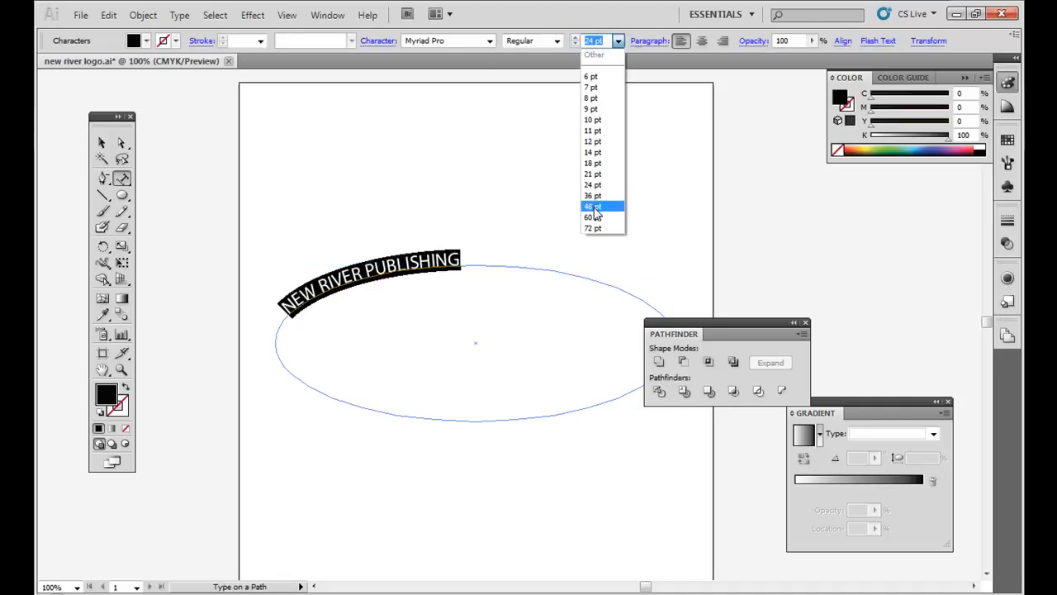
{"action": "left_click", "coordinate": [595, 208]}
Step: Shift the start bracket of the path text slightly along the ellipse to centre the lettering over the upper arc
{"action": "left_click", "coordinate": [120, 144]}
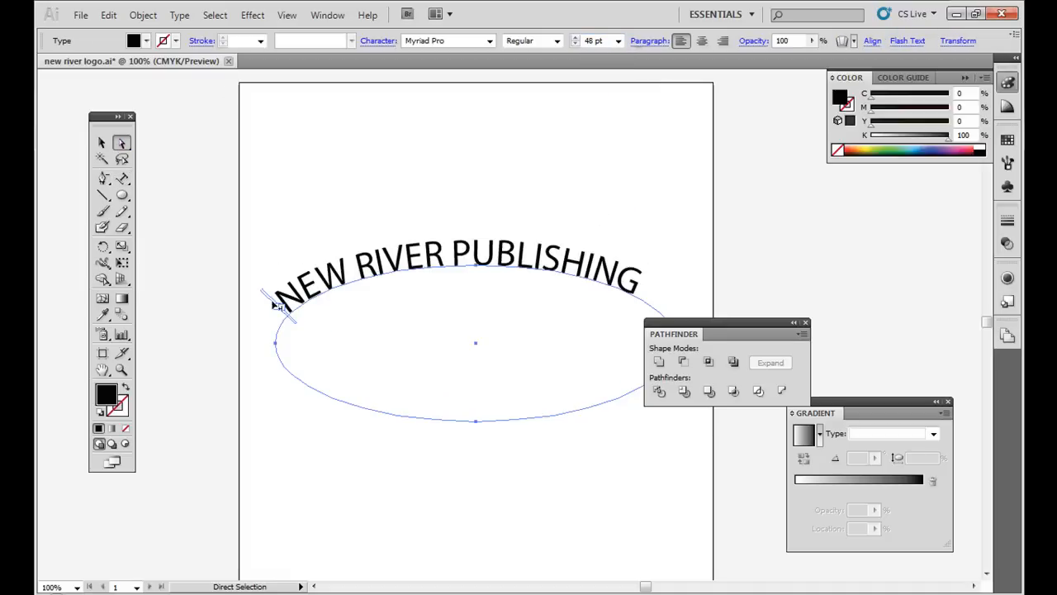
{"action": "left_click_drag", "start_coordinate": [270, 302], "coordinate": [284, 294]}
{"action": "key", "text": "ctrl+z"}
{"action": "mouse_move", "coordinate": [298, 326]}
{"action": "left_mouse_down"}
{"action": "mouse_move", "coordinate": [323, 305]}
{"action": "mouse_move", "coordinate": [303, 311]}
{"action": "left_mouse_up"}
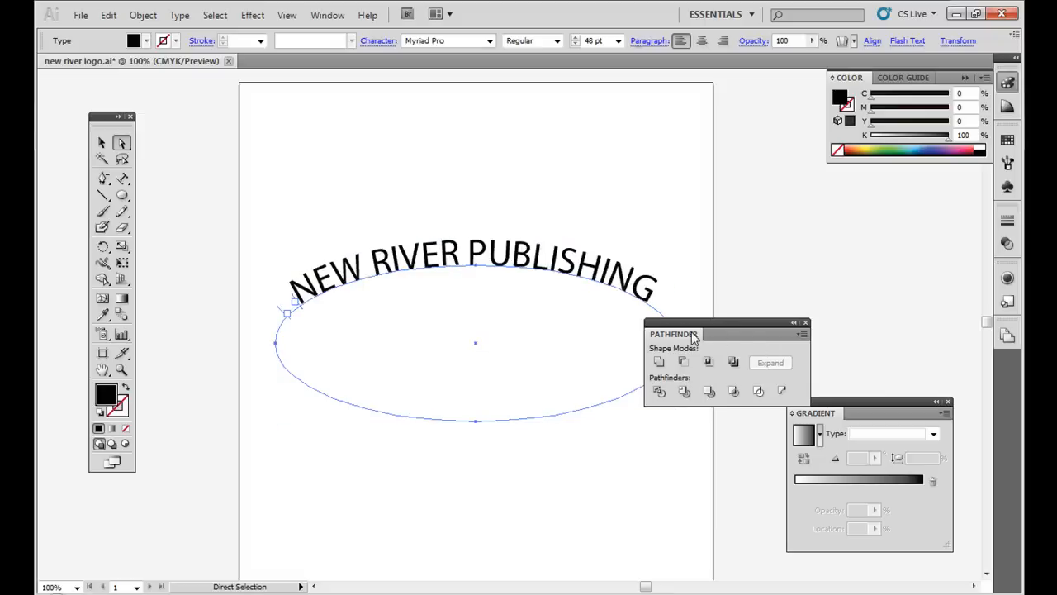
Step: Move the Pathfinder panel off the ellipse and adjust the end bracket of the path text
{"action": "left_click_drag", "start_coordinate": [682, 333], "coordinate": [848, 304]}
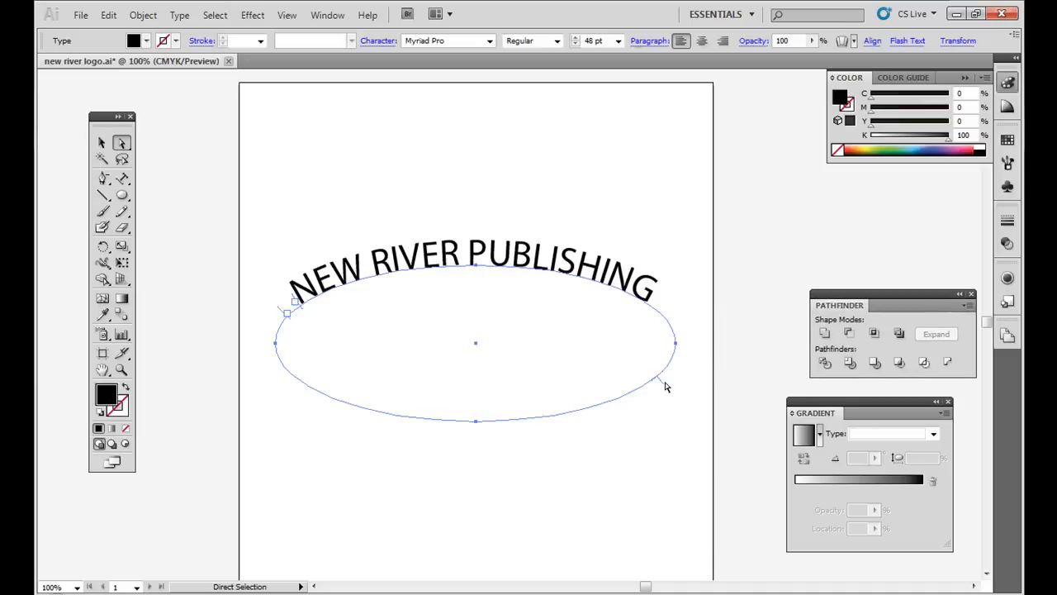
{"action": "left_click_drag", "start_coordinate": [661, 382], "coordinate": [691, 418]}
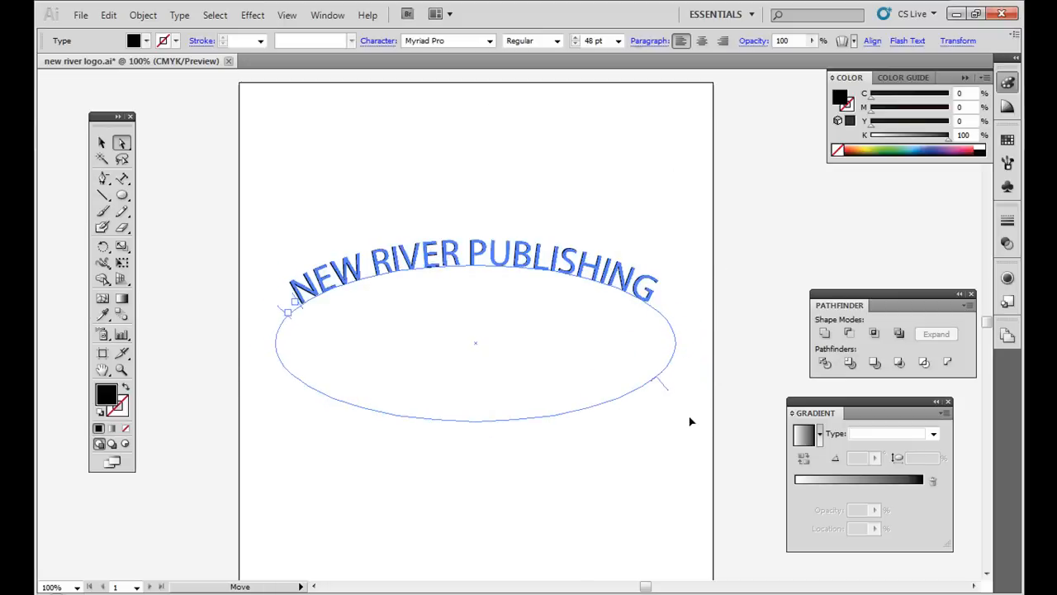
{"action": "left_click", "coordinate": [101, 143]}
{"action": "left_click", "coordinate": [324, 154]}
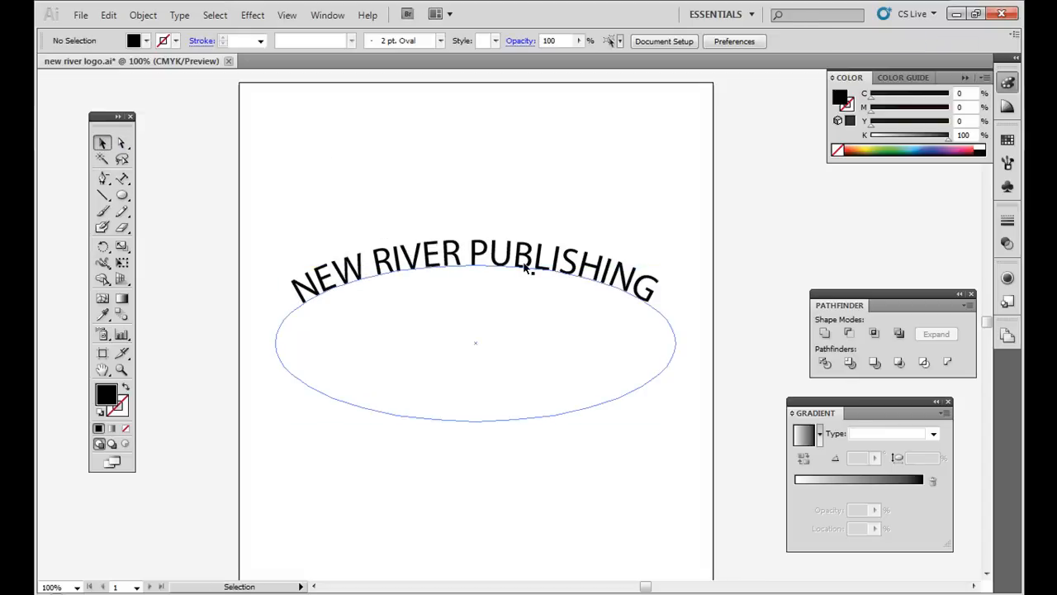
Step: Switch the document to Outline view and select the NEW RIVER PUBLISHING path text
{"action": "right_click", "coordinate": [498, 264]}
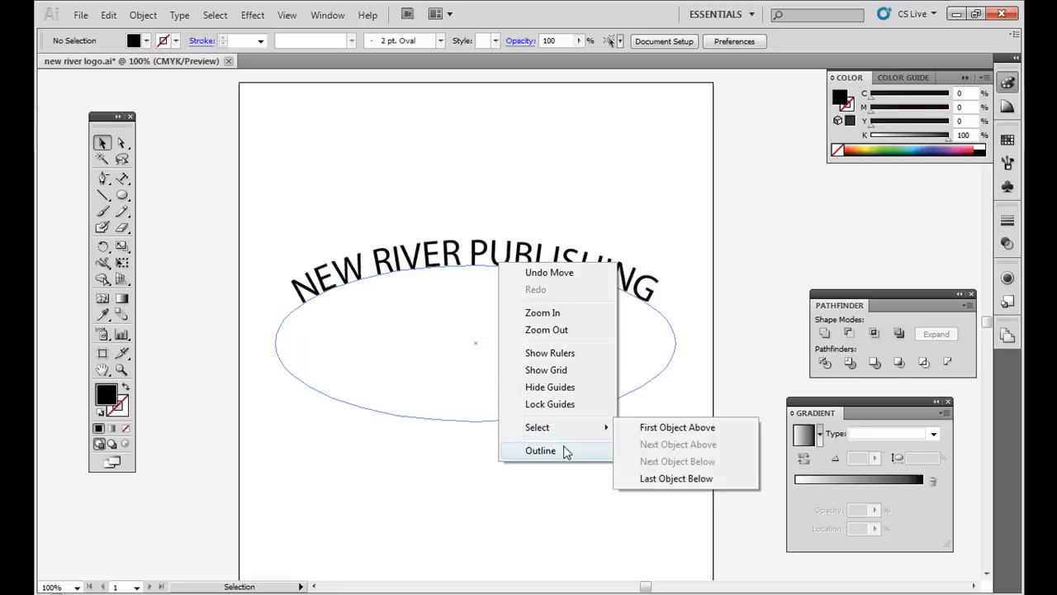
{"action": "left_click", "coordinate": [542, 451]}
{"action": "left_click", "coordinate": [646, 386]}
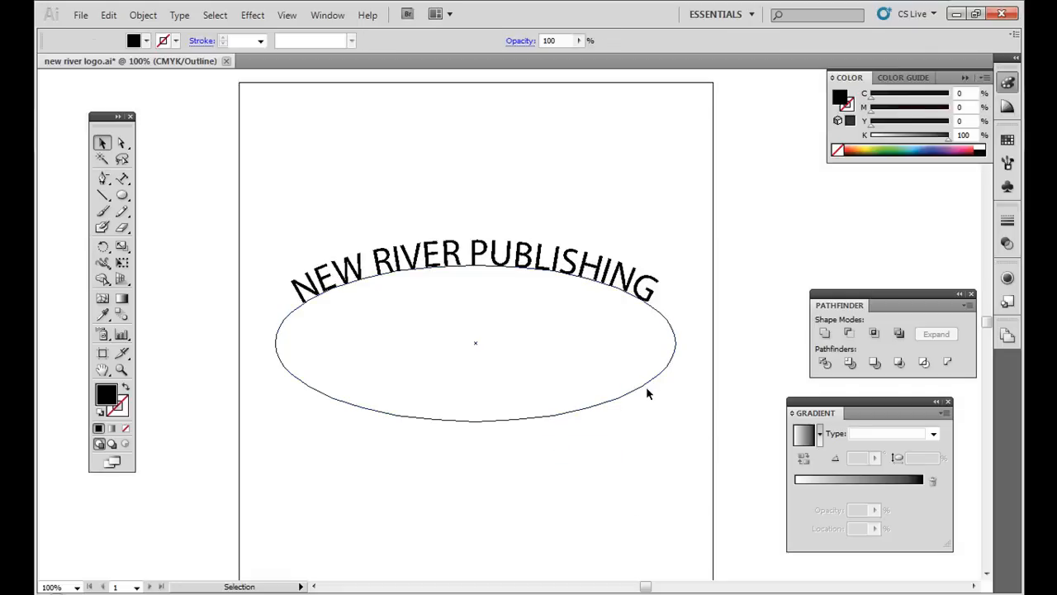
{"action": "left_click", "coordinate": [694, 269]}
{"action": "left_click", "coordinate": [649, 285]}
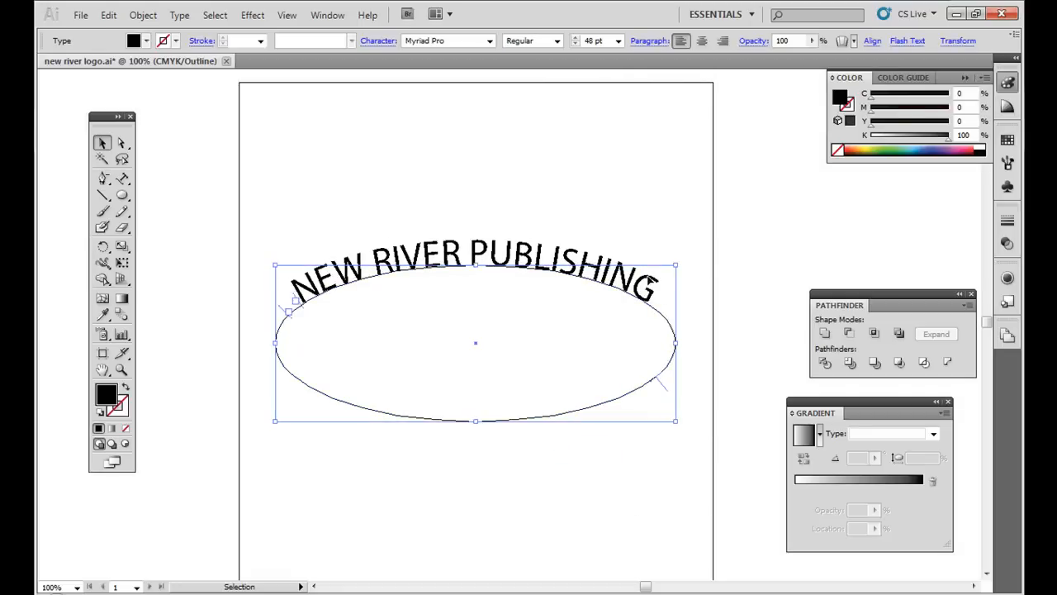
Step: Try reshaping the ellipse's lower-left curve segment, and undo the change
{"action": "left_click", "coordinate": [121, 143]}
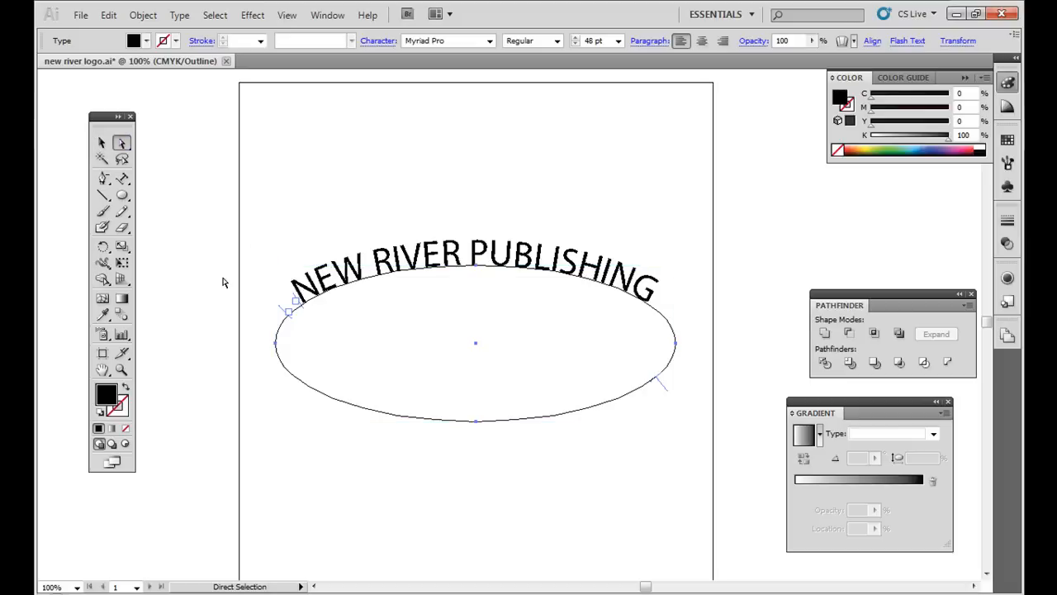
{"action": "left_click", "coordinate": [224, 283]}
{"action": "left_click_drag", "start_coordinate": [286, 373], "coordinate": [342, 357]}
{"action": "key", "text": "ctrl+z"}
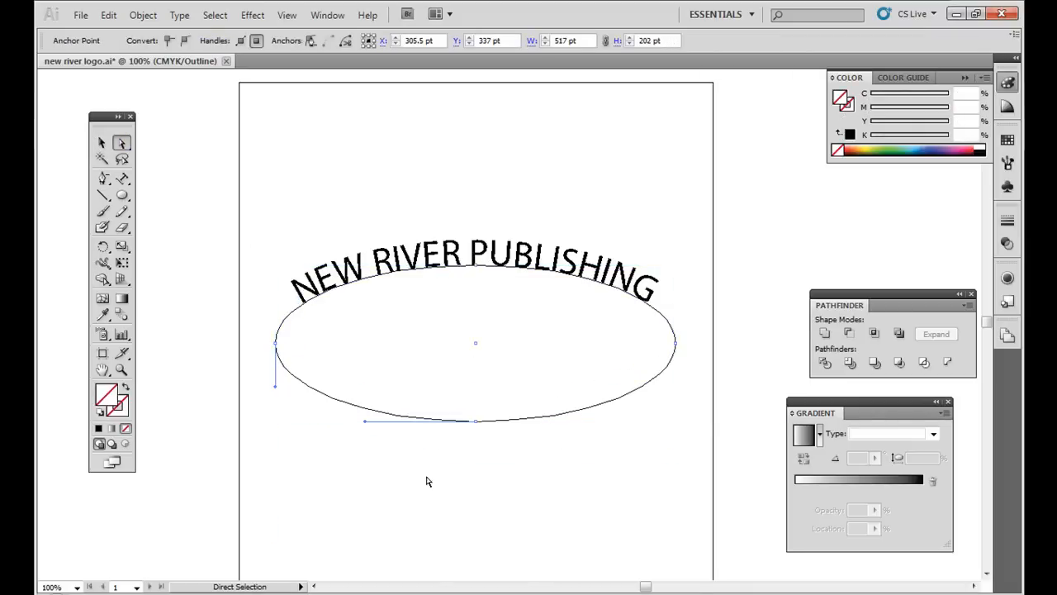
Step: Delete the NEW RIVER PUBLISHING text together with its ellipse path
{"action": "left_click", "coordinate": [370, 163]}
{"action": "left_click", "coordinate": [102, 143]}
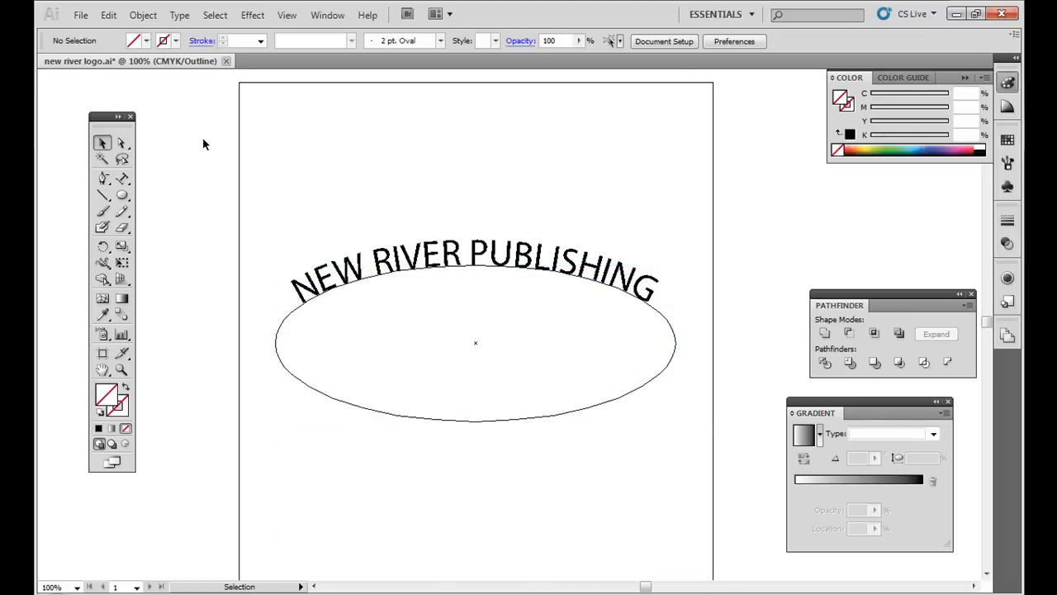
{"action": "left_click_drag", "start_coordinate": [203, 138], "coordinate": [719, 472]}
{"action": "key", "text": "Delete"}
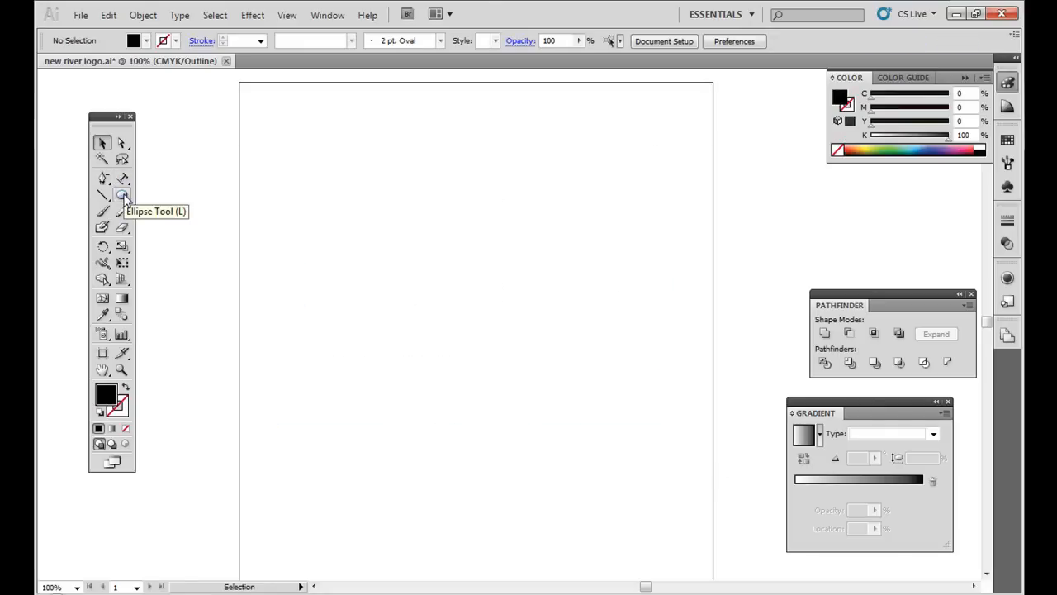
Step: Add a line of point text reading NEW RIVER in the upper part of the artboard
{"action": "left_click", "coordinate": [123, 183]}
{"action": "left_click_drag", "start_coordinate": [124, 183], "coordinate": [168, 181]}
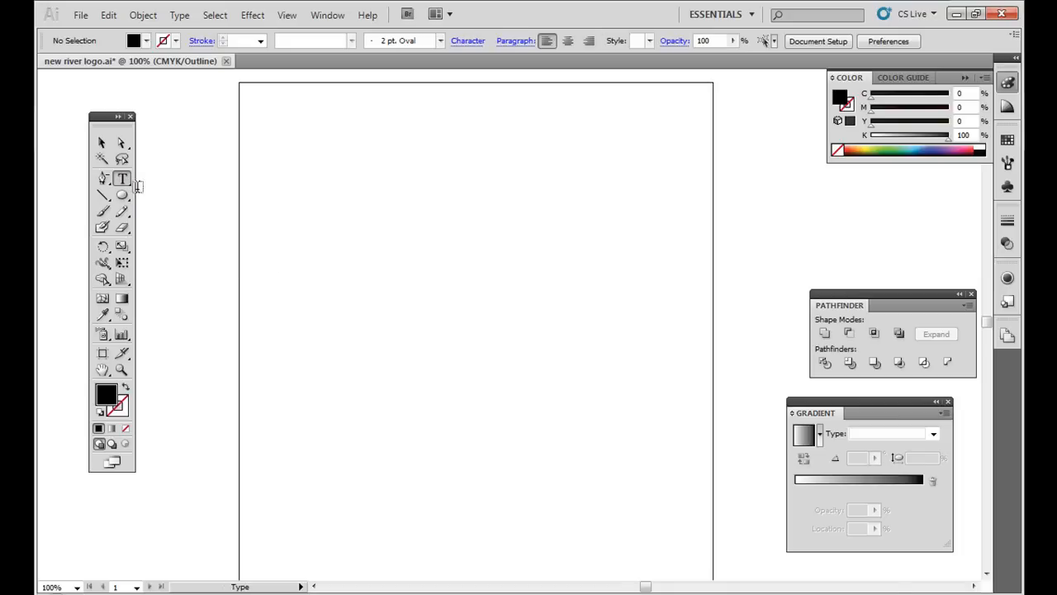
{"action": "left_click", "coordinate": [103, 180]}
{"action": "left_click_drag", "start_coordinate": [104, 180], "coordinate": [139, 180]}
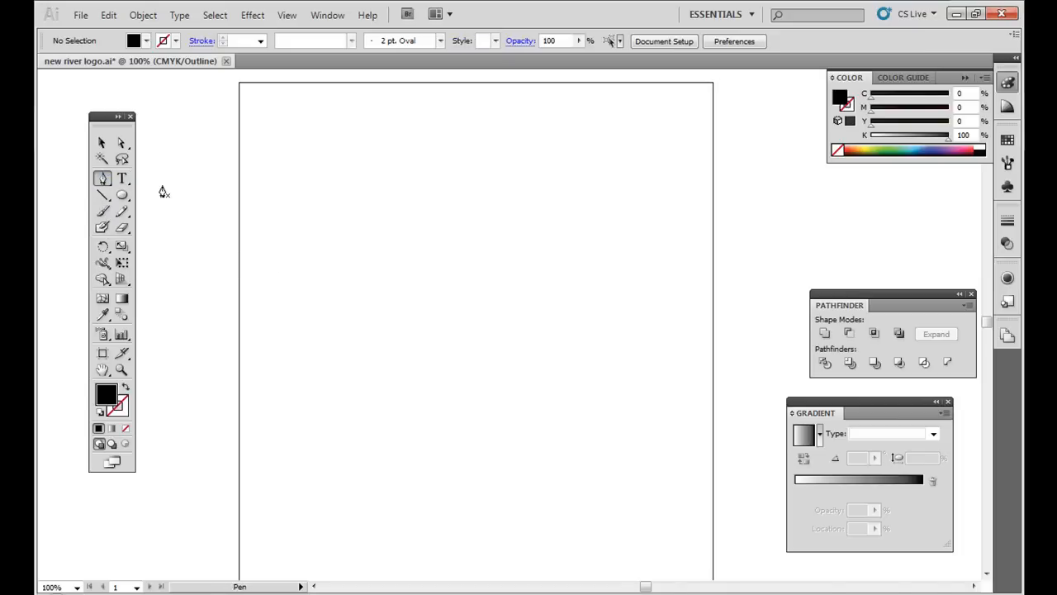
{"action": "left_click", "coordinate": [122, 178]}
{"action": "left_click", "coordinate": [345, 244]}
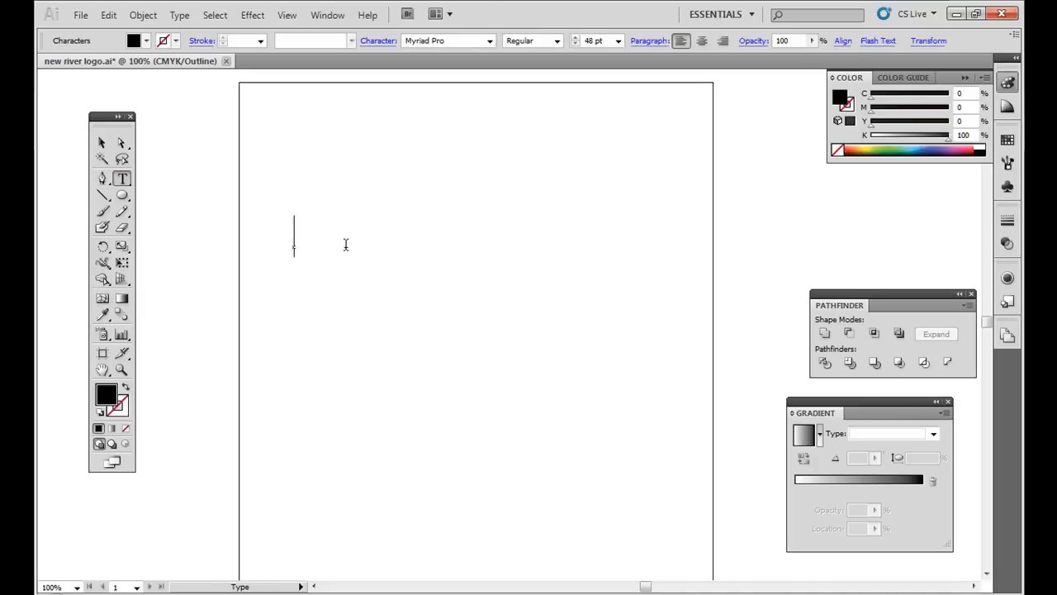
{"action": "type", "text": "NEW RIVER"}
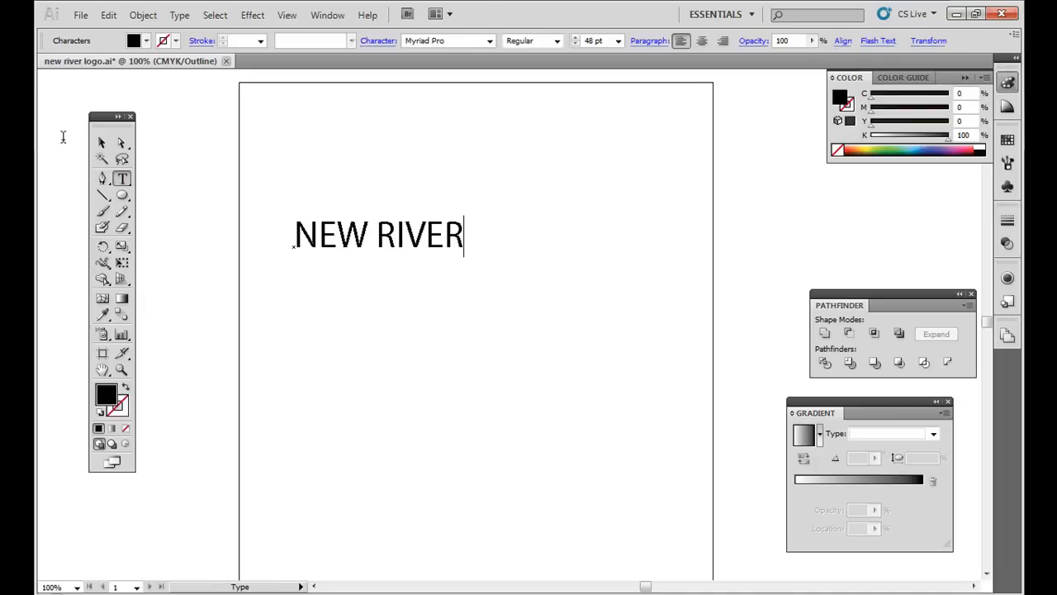
{"action": "left_click", "coordinate": [102, 142]}
Step: Select all the NEW RIVER characters and step through the available fonts from Agency FB onward to Bookman Old Style
{"action": "left_click", "coordinate": [123, 180]}
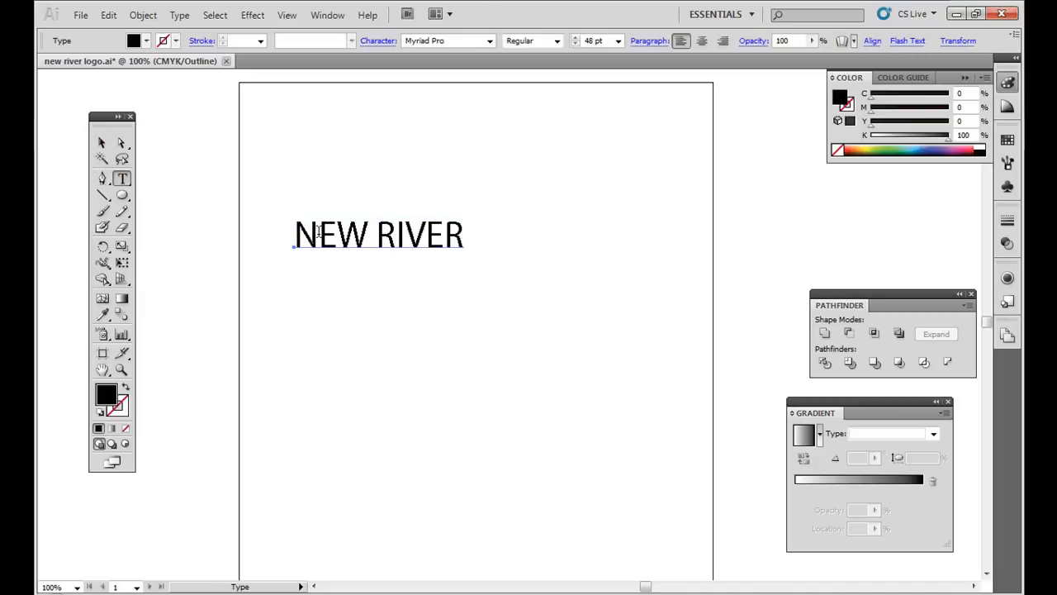
{"action": "left_click", "coordinate": [329, 233]}
{"action": "key", "text": "ctrl+a"}
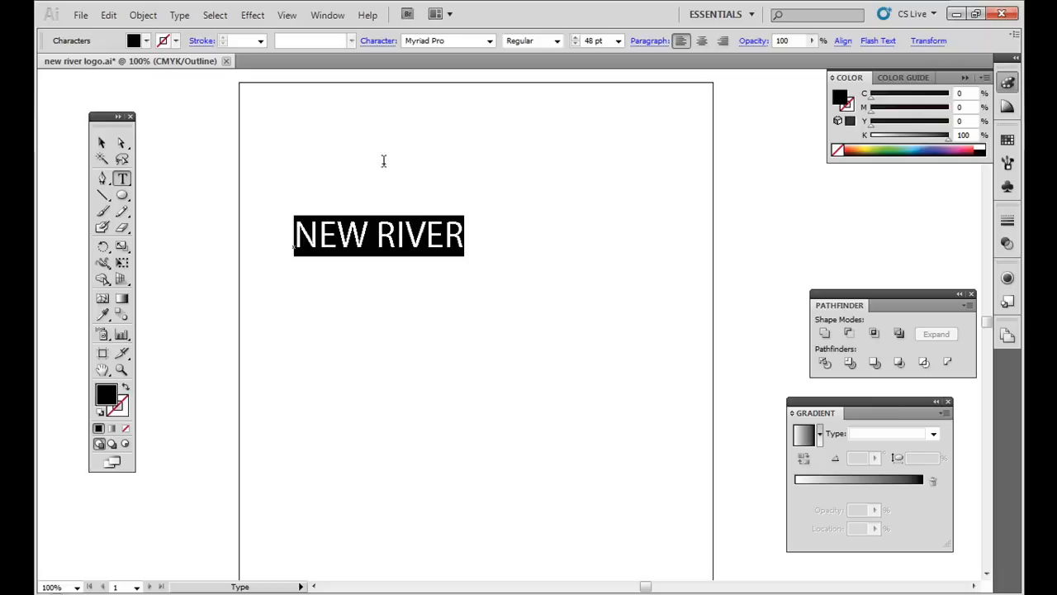
{"action": "left_click", "coordinate": [490, 41]}
{"action": "left_click_drag", "start_coordinate": [533, 114], "coordinate": [538, 64]}
{"action": "left_click", "coordinate": [501, 56]}
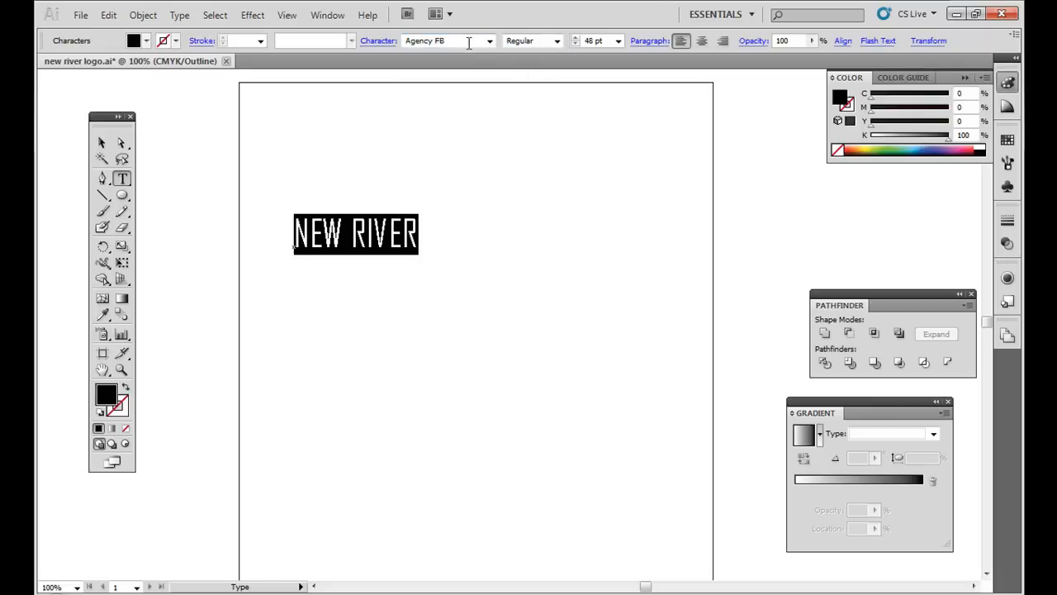
{"action": "left_click", "coordinate": [468, 41]}
{"action": "key", "text": "Down"}
{"action": "key", "text": "Down"}
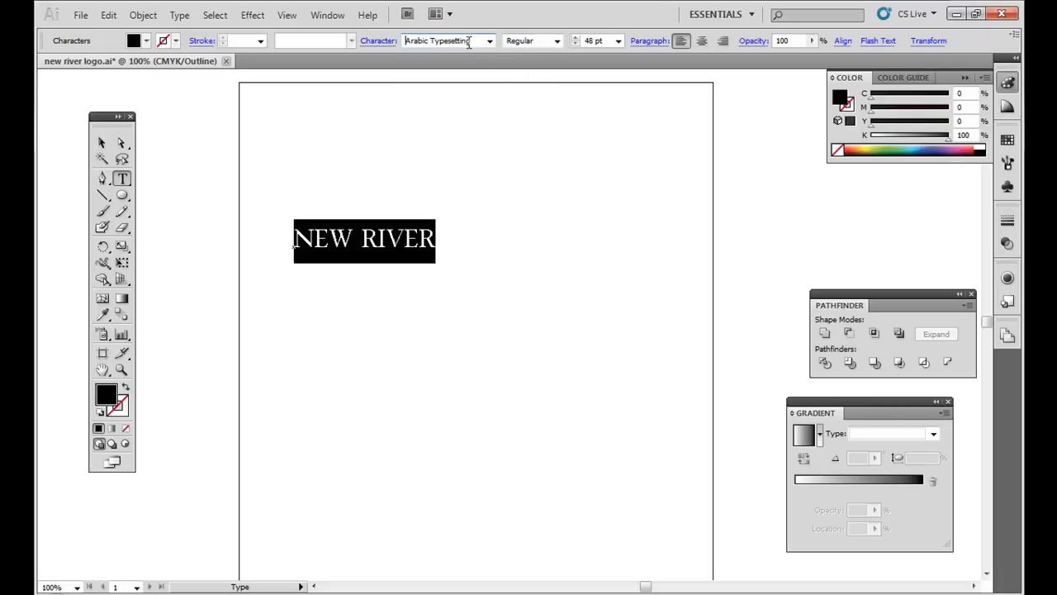
{"action": "key", "text": "Up"}
{"action": "key", "text": "Down"}
{"action": "key", "text": "Down"}
{"action": "key", "text": "Down"}
{"action": "key", "text": "Down"}
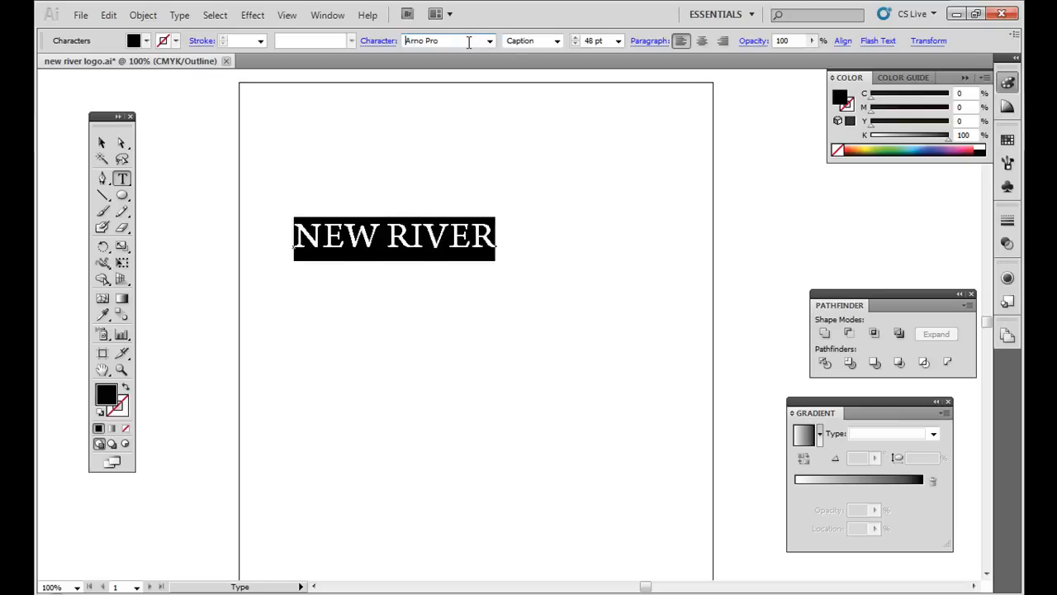
{"action": "key", "text": "Down"}
{"action": "key", "text": "Down"}
{"action": "key", "text": "Down"}
{"action": "key", "text": "Down"}
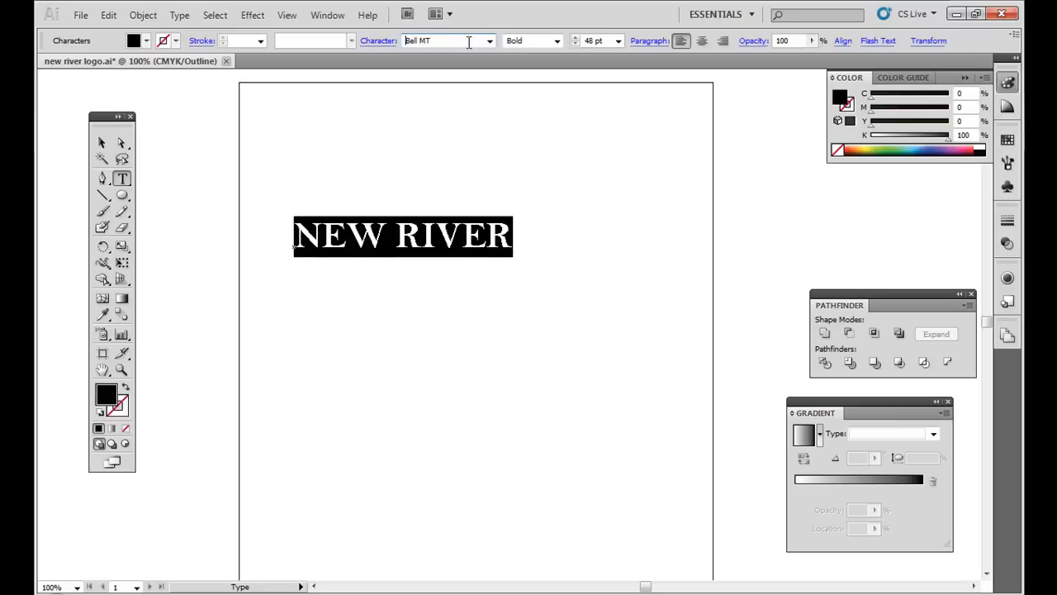
{"action": "key", "text": "Down"}
{"action": "key", "text": "Down"}
{"action": "key", "text": "Down"}
{"action": "key", "text": "Down"}
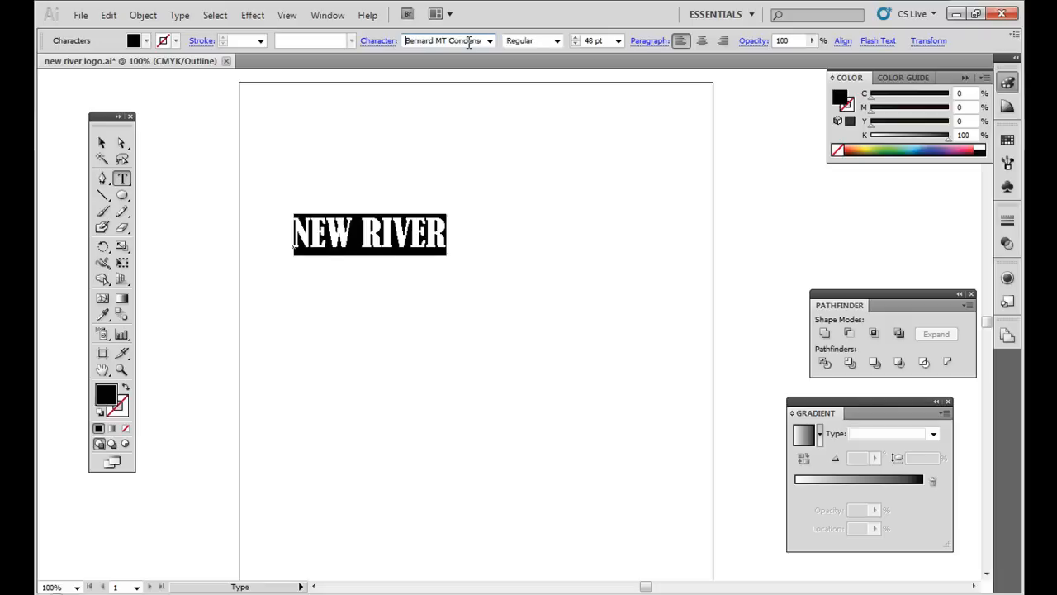
{"action": "key", "text": "Return"}
{"action": "key", "text": "Down"}
{"action": "key", "text": "Down"}
{"action": "key", "text": "Down"}
{"action": "key", "text": "Down"}
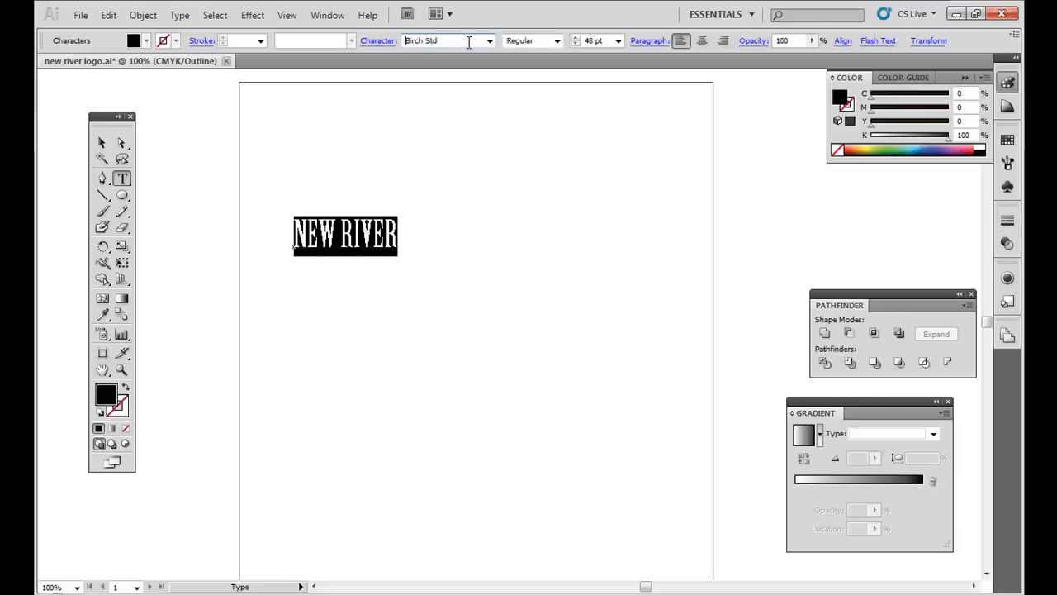
{"action": "key", "text": "Return"}
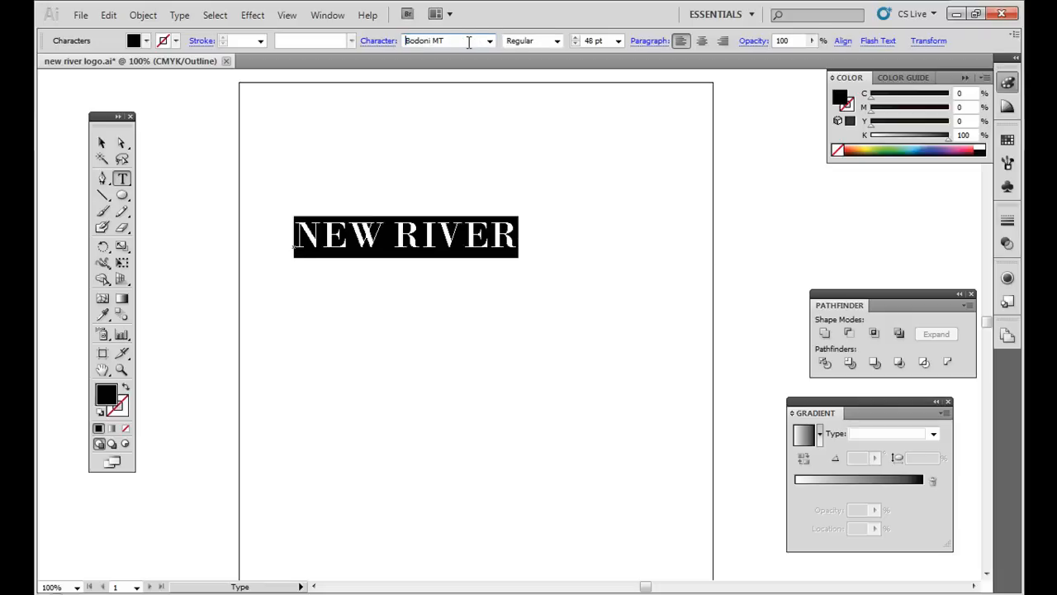
{"action": "key", "text": "Down"}
{"action": "key", "text": "Down"}
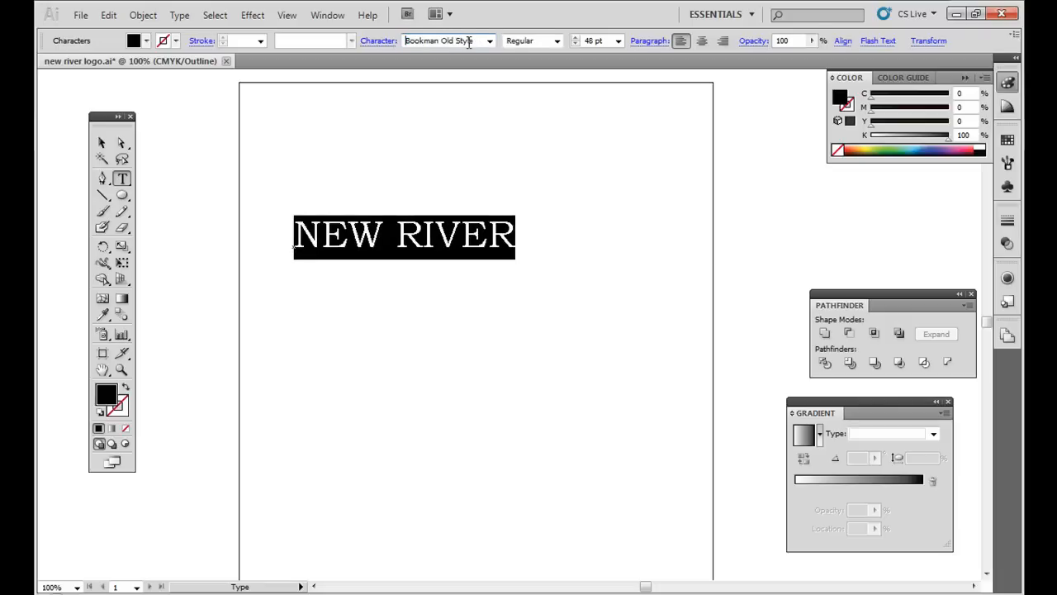
Step: Scale the NEW RIVER text up to about 73 pt and nudge it slightly upward on the artboard
{"action": "left_click", "coordinate": [101, 143]}
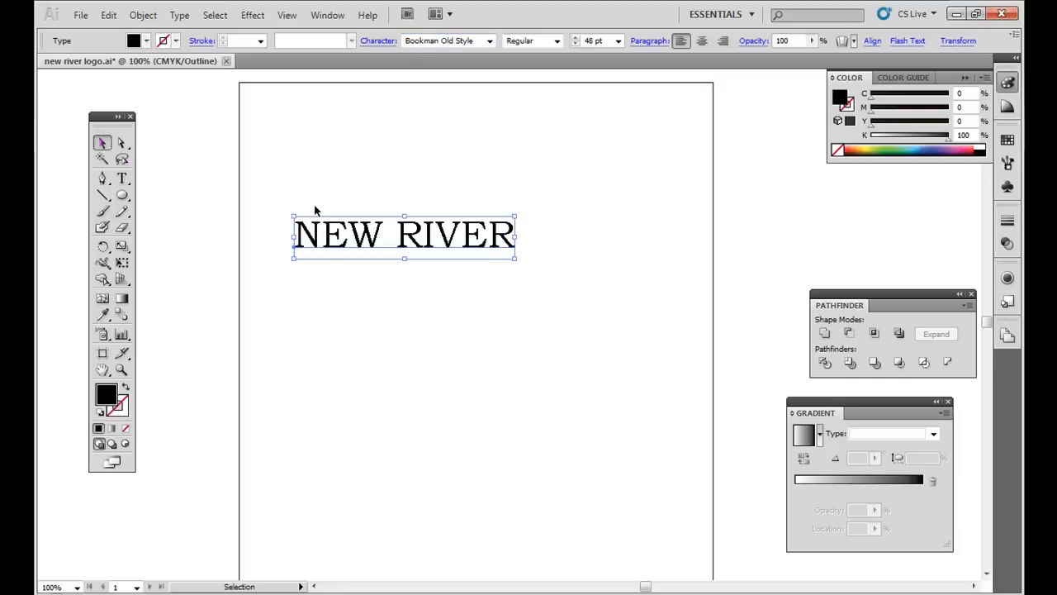
{"action": "left_click_drag", "start_coordinate": [514, 259], "coordinate": [625, 319]}
{"action": "mouse_move", "coordinate": [570, 249]}
{"action": "left_mouse_down"}
{"action": "mouse_move", "coordinate": [590, 213]}
{"action": "mouse_move", "coordinate": [582, 204]}
{"action": "mouse_move", "coordinate": [576, 216]}
{"action": "mouse_move", "coordinate": [607, 211]}
{"action": "mouse_move", "coordinate": [575, 230]}
{"action": "left_mouse_up"}
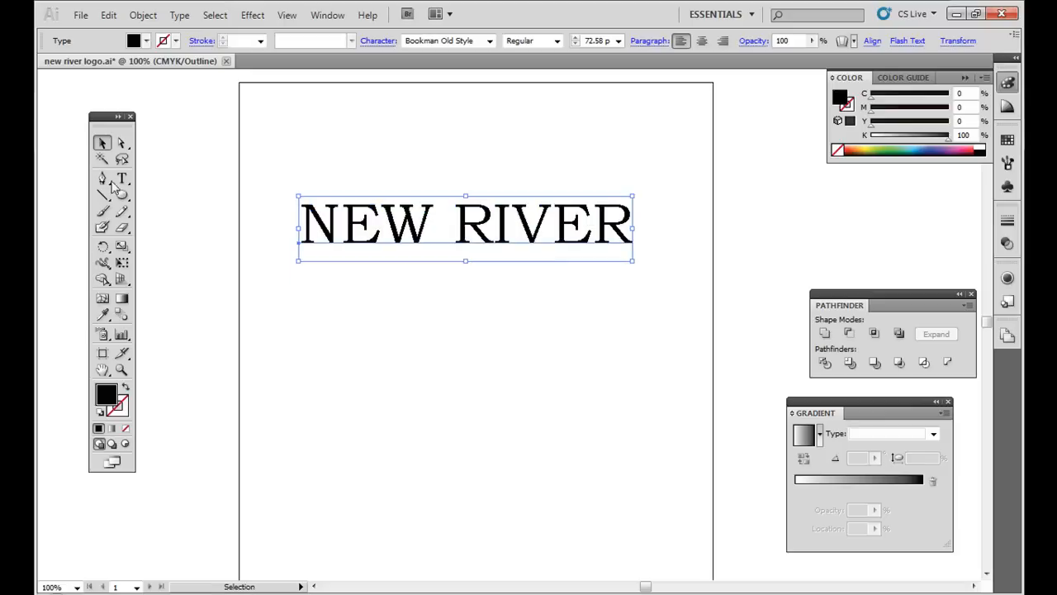
{"action": "right_click", "coordinate": [384, 220]}
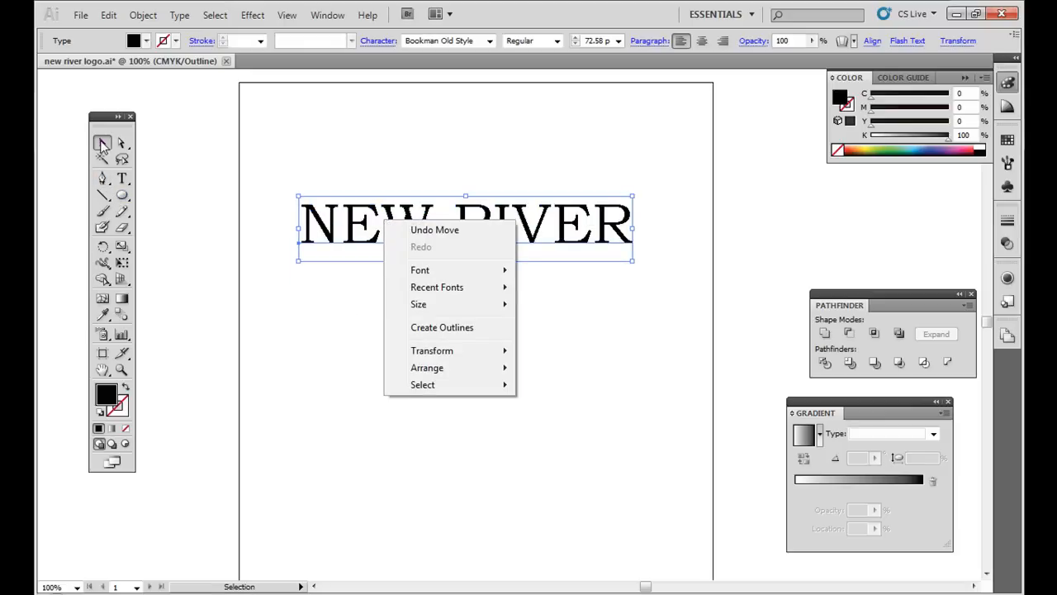
{"action": "left_click", "coordinate": [123, 178]}
{"action": "left_click", "coordinate": [408, 213]}
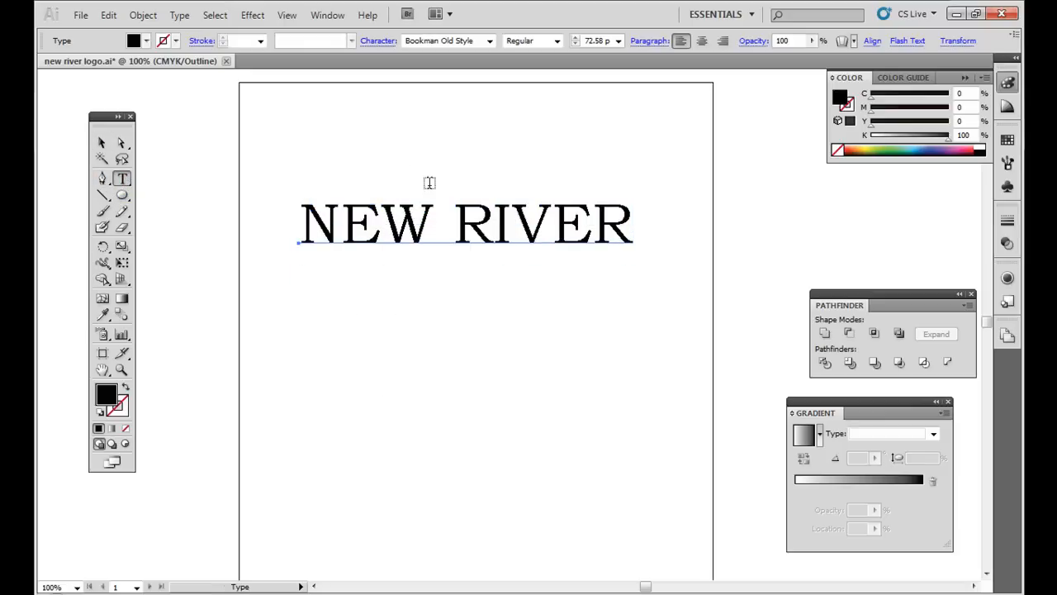
Step: Draw a closed, curved sliver with the Pen tool crossing the gap between NEW and RIVER, from about X 306, Y 258 pt up to X 197, Y 81 pt
{"action": "left_click", "coordinate": [101, 180]}
{"action": "left_click_drag", "start_coordinate": [101, 181], "coordinate": [155, 182]}
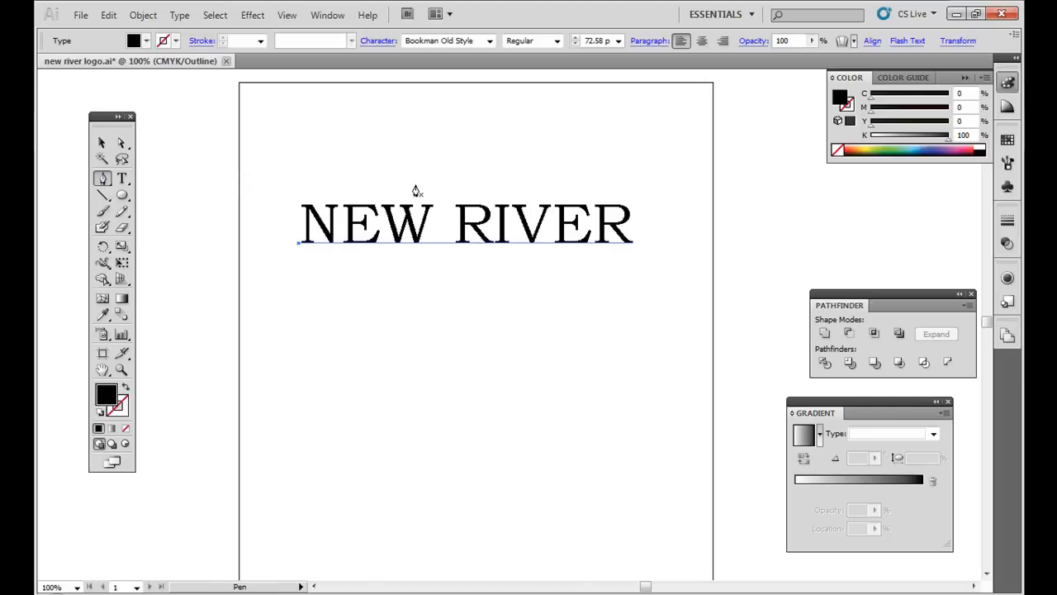
{"action": "left_click", "coordinate": [475, 281]}
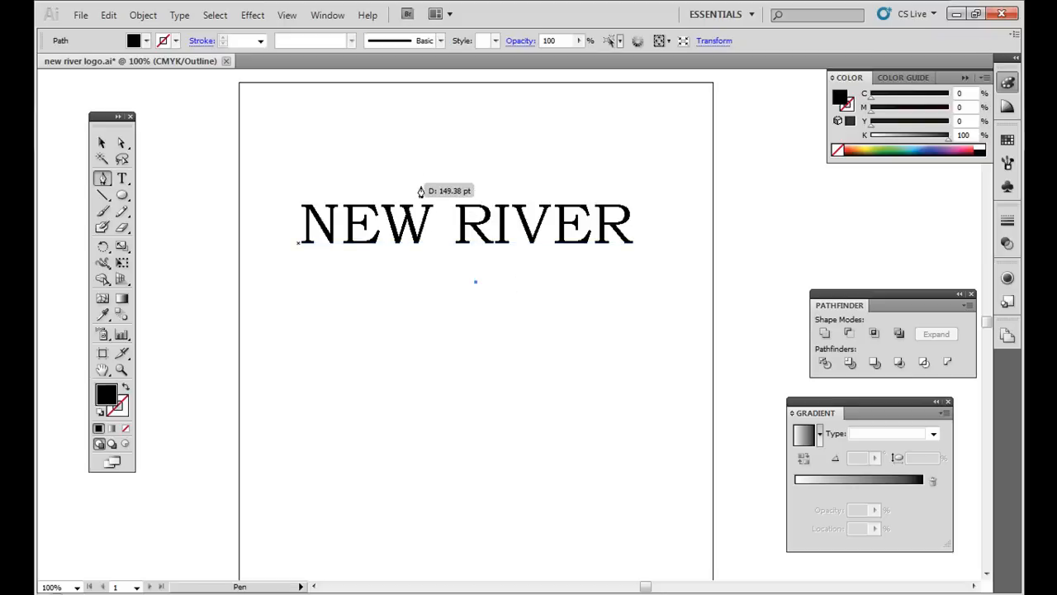
{"action": "left_click_drag", "start_coordinate": [416, 194], "coordinate": [385, 145]}
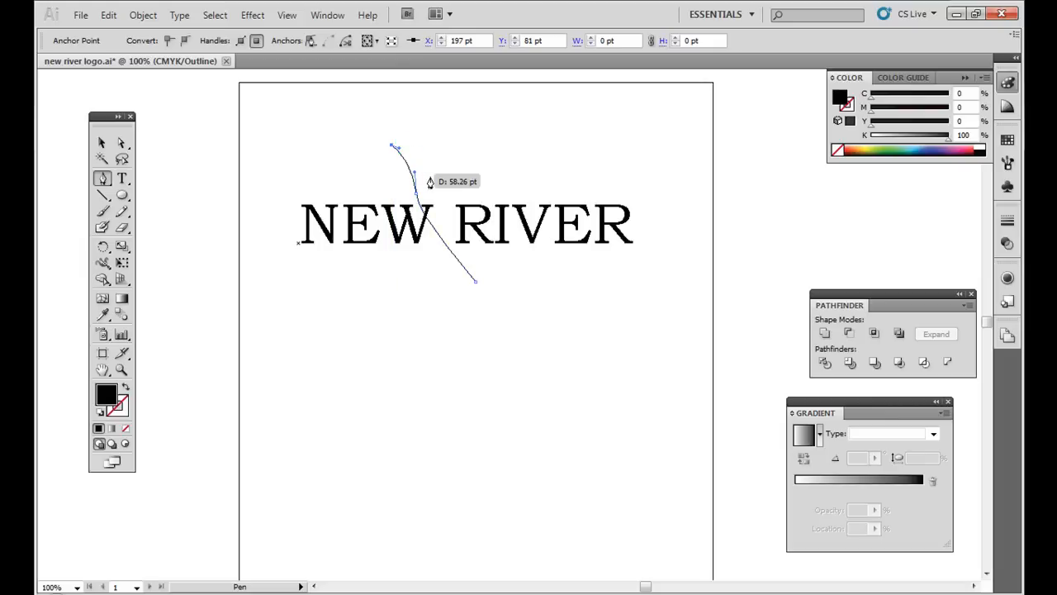
{"action": "left_click_drag", "start_coordinate": [433, 178], "coordinate": [440, 196]}
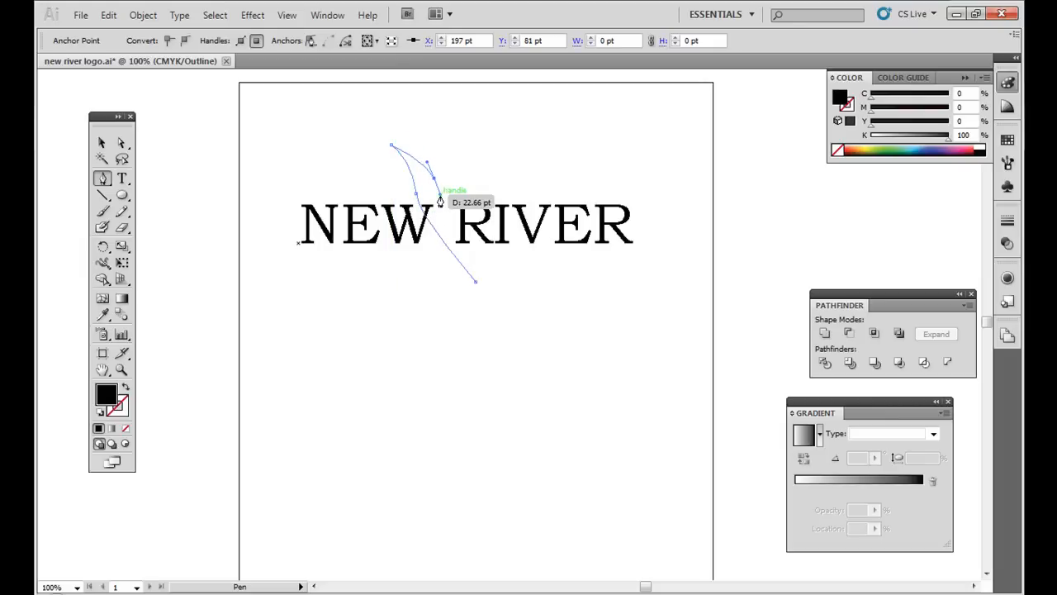
{"action": "left_click", "coordinate": [476, 256]}
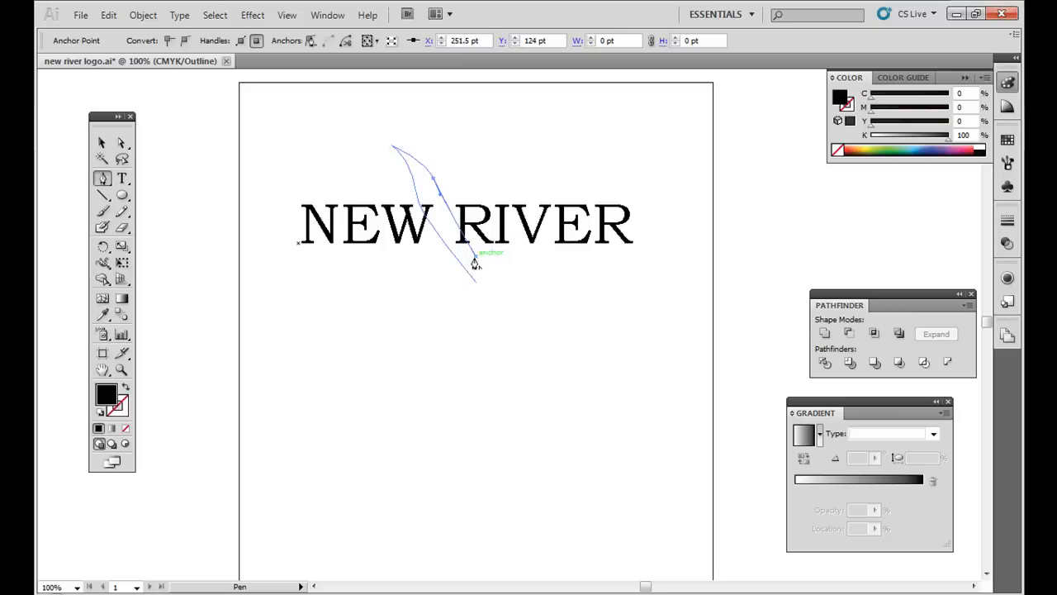
{"action": "key", "text": "ctrl"}
{"action": "key", "text": "ctrl+z"}
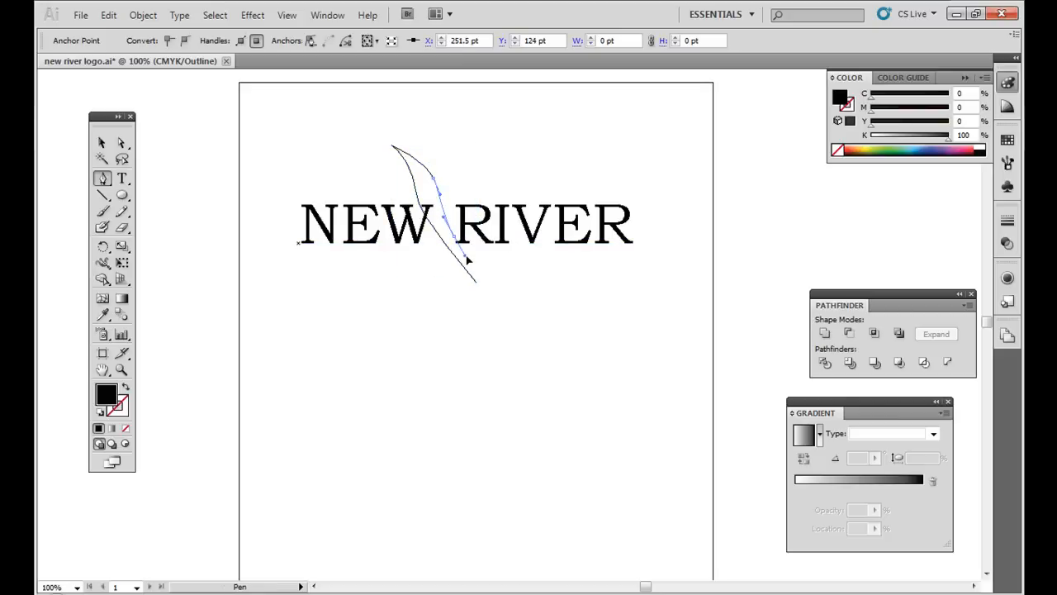
{"action": "left_click_drag", "start_coordinate": [465, 259], "coordinate": [476, 284]}
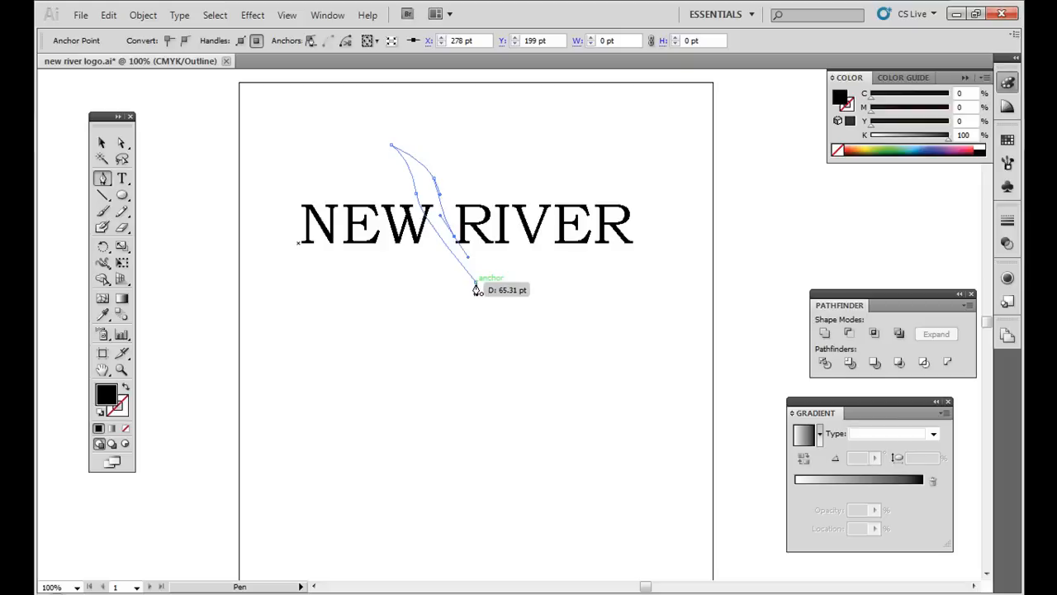
{"action": "left_click", "coordinate": [475, 285]}
Step: Switch the document from Outline to Preview view with the new sliver shape selected
{"action": "left_click", "coordinate": [101, 142]}
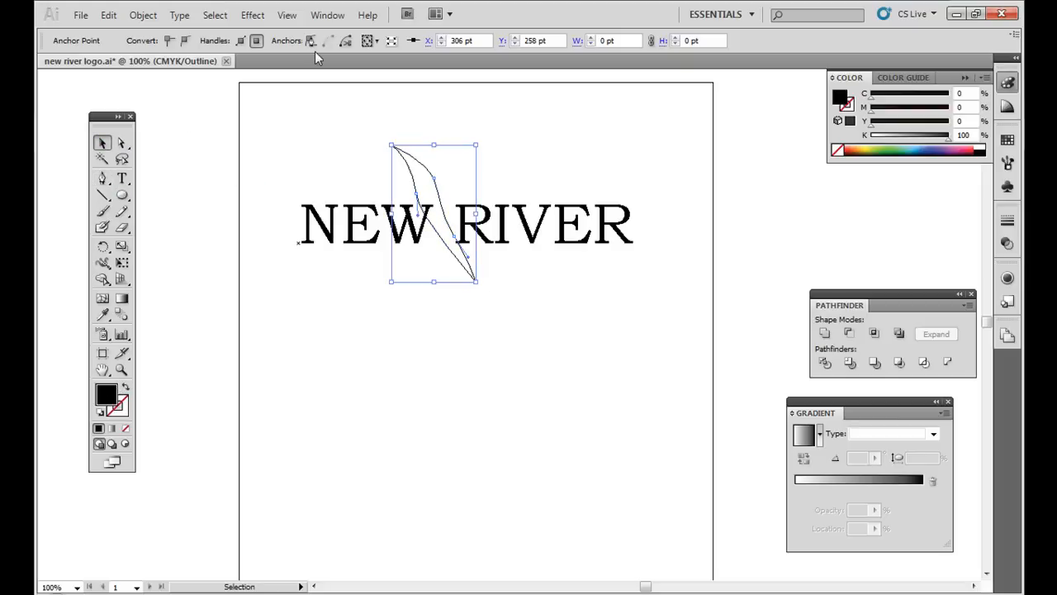
{"action": "left_click", "coordinate": [327, 15]}
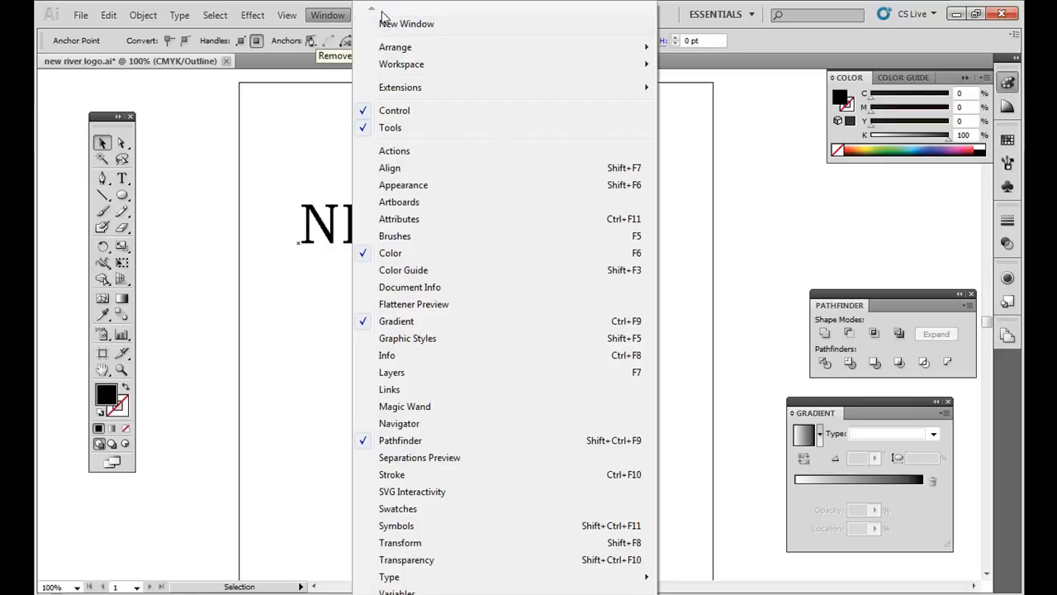
{"action": "mouse_move", "coordinate": [290, 17]}
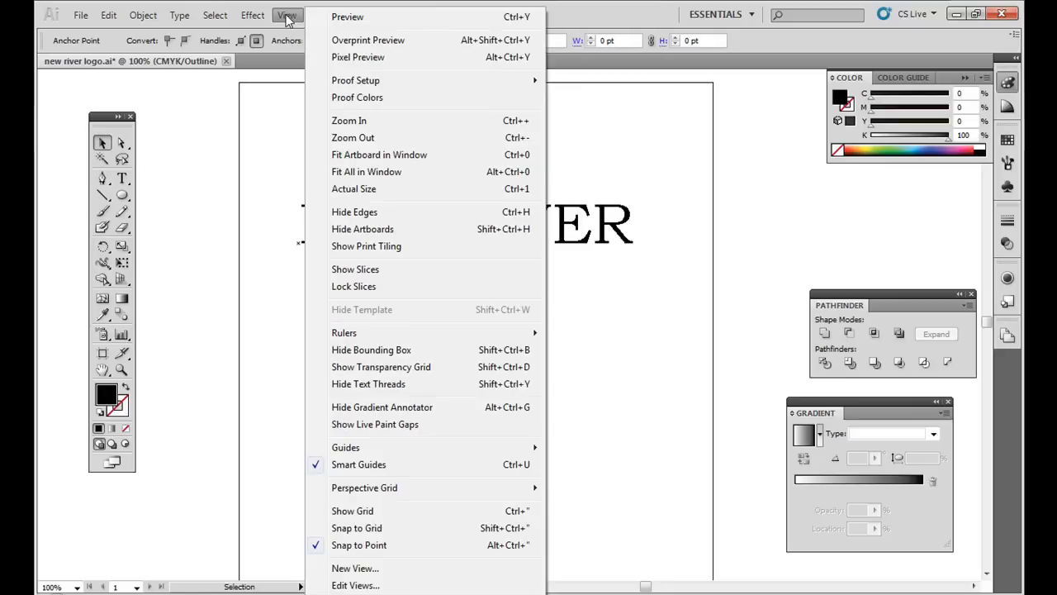
{"action": "left_click", "coordinate": [353, 25]}
{"action": "left_click", "coordinate": [286, 15]}
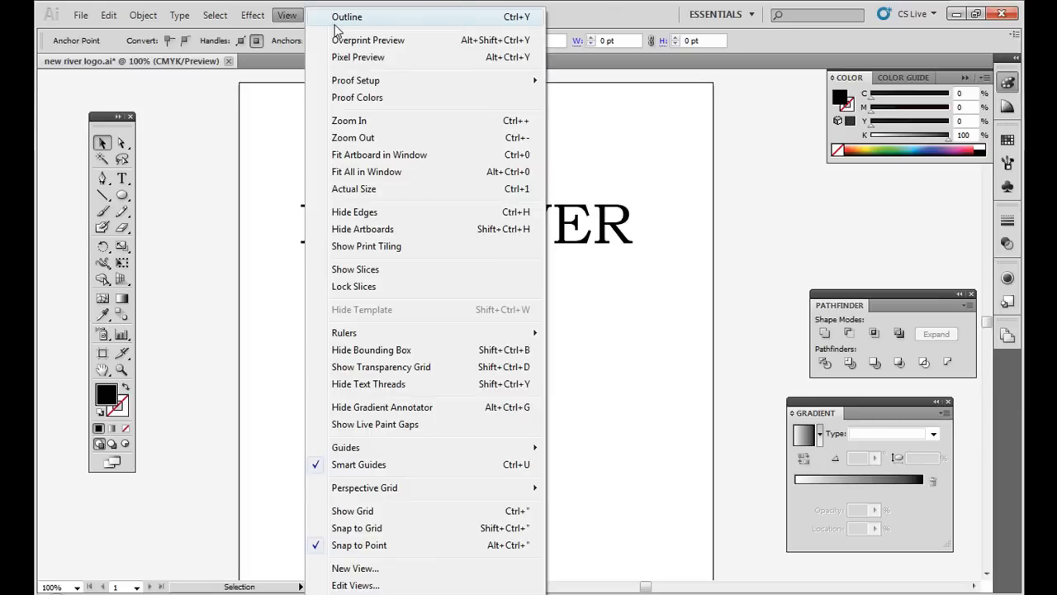
{"action": "left_click", "coordinate": [286, 16]}
{"action": "left_click", "coordinate": [286, 15]}
{"action": "left_click", "coordinate": [286, 16]}
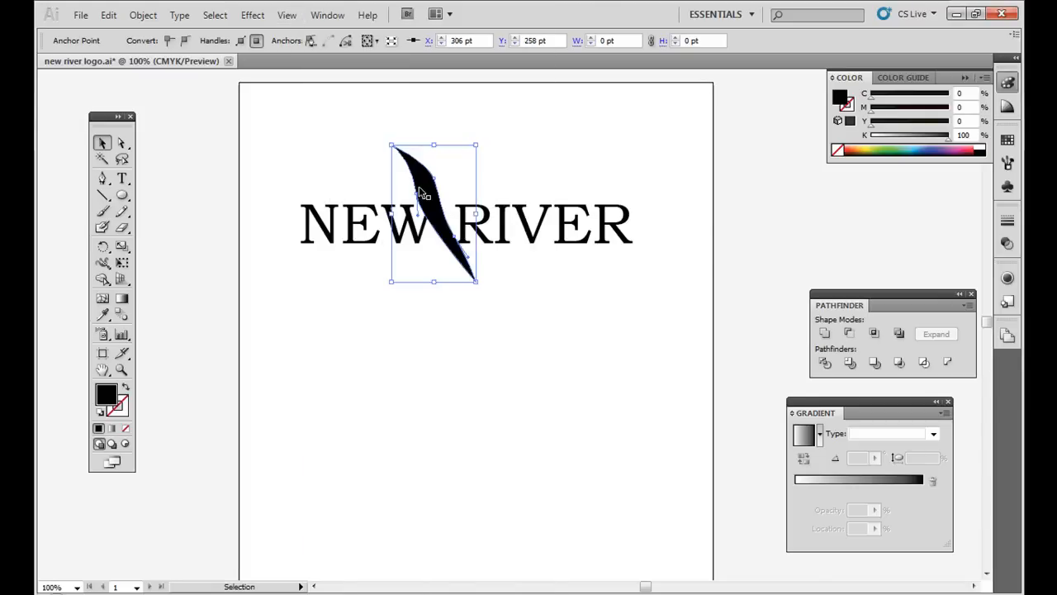
Step: Move the sliver slightly down between the two words and fill it with light blue, about C 44.71, M 0, Y 8.24, K 0
{"action": "left_click_drag", "start_coordinate": [419, 192], "coordinate": [430, 218]}
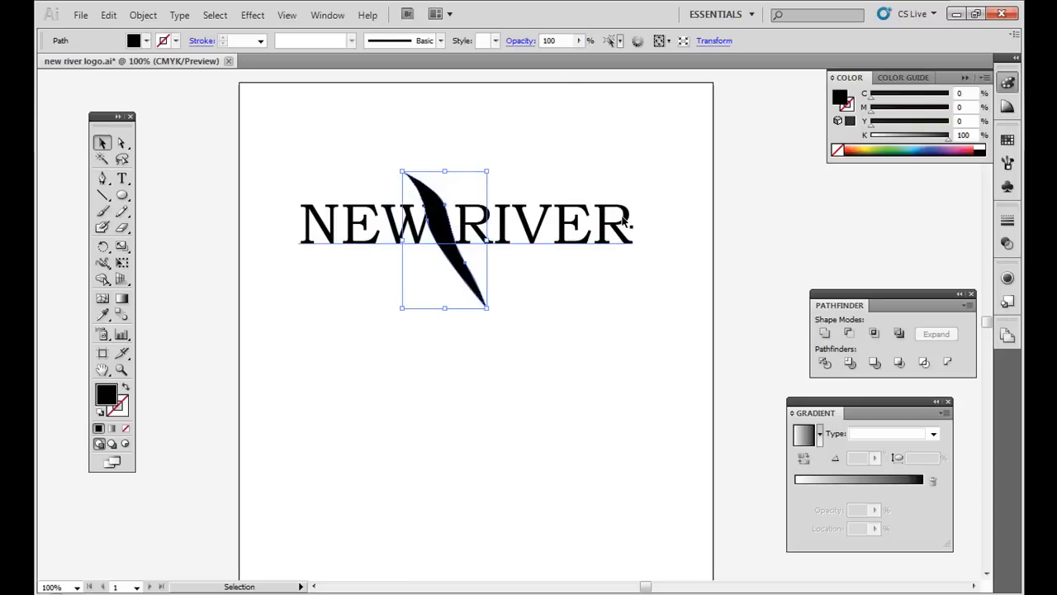
{"action": "left_click", "coordinate": [913, 148]}
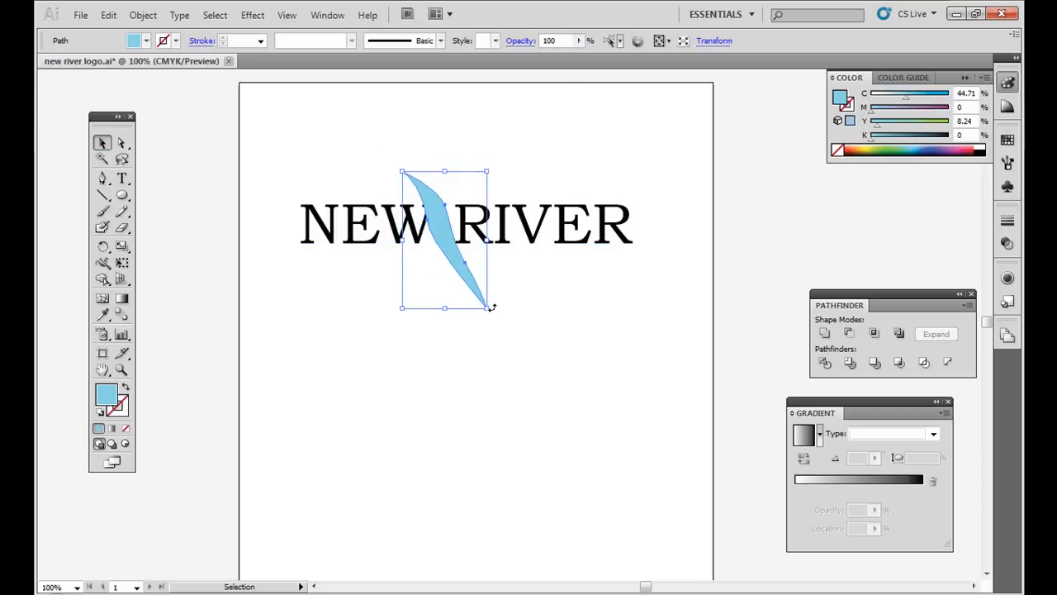
Step: Rotate the blue sliver counterclockwise and stretch its upper tip outward over NEW, repositioning it as a swoosh across the lettering
{"action": "left_click_drag", "start_coordinate": [494, 306], "coordinate": [515, 269]}
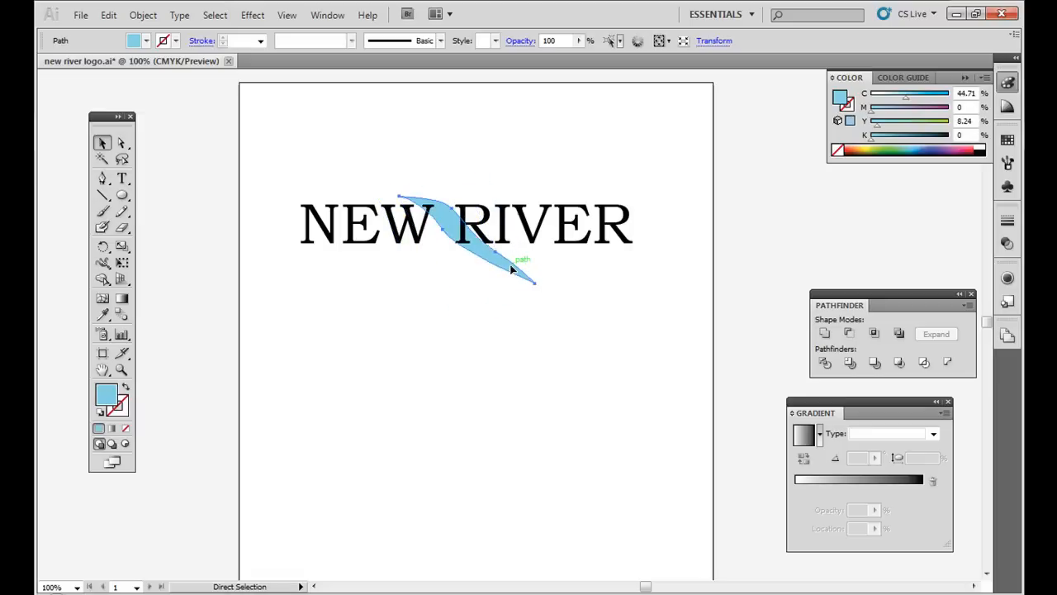
{"action": "left_click_drag", "start_coordinate": [398, 199], "coordinate": [308, 196]}
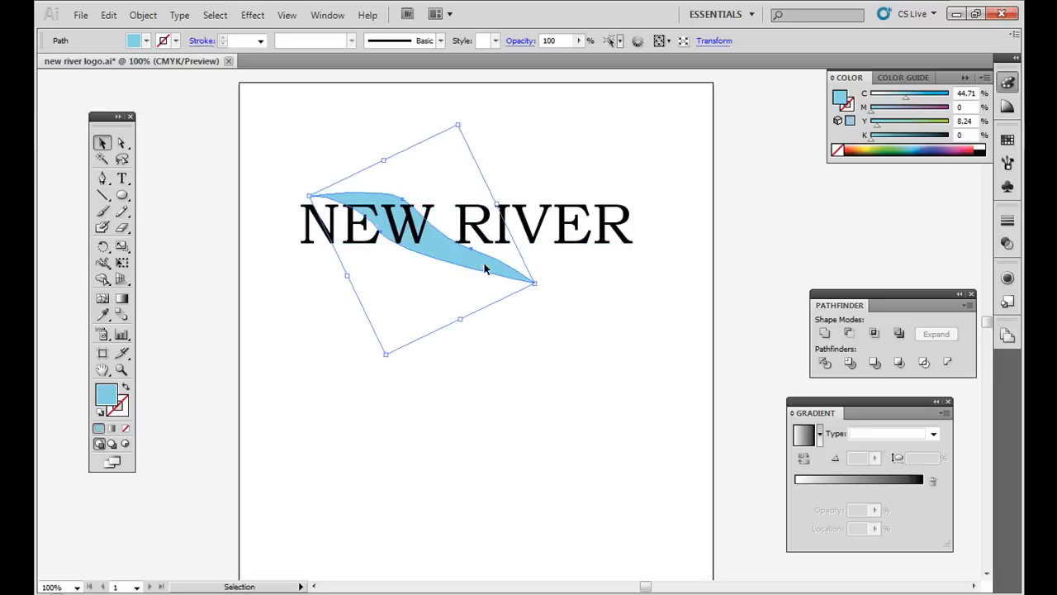
{"action": "left_click_drag", "start_coordinate": [484, 264], "coordinate": [557, 275]}
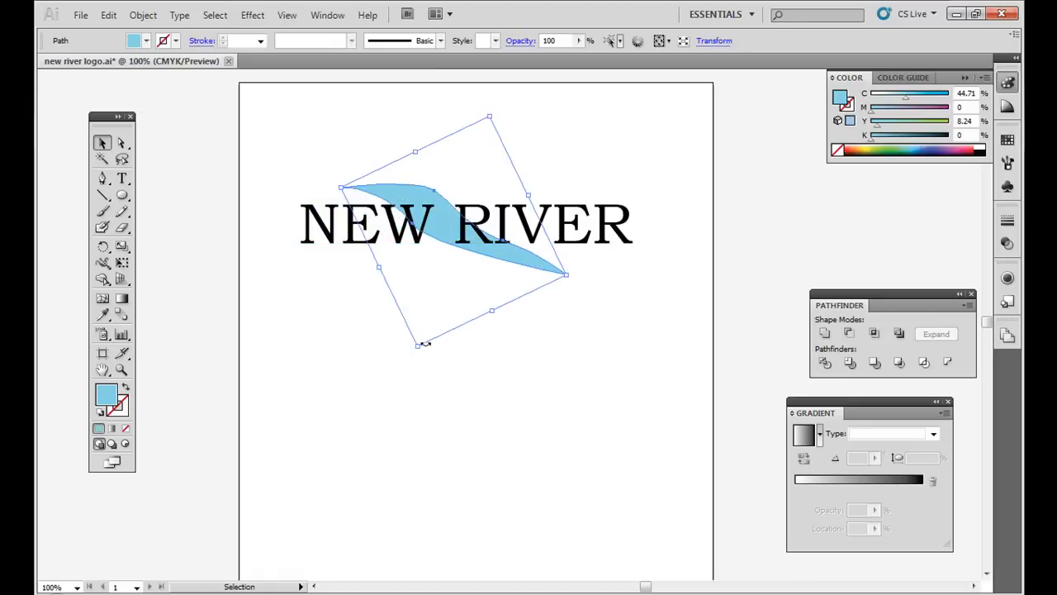
Step: Shrink and flatten the light blue swoosh so it sits within the letter height between NEW and RIVER
{"action": "left_click_drag", "start_coordinate": [417, 349], "coordinate": [440, 304]}
{"action": "left_click_drag", "start_coordinate": [373, 173], "coordinate": [347, 193]}
{"action": "mouse_move", "coordinate": [440, 196]}
{"action": "left_mouse_down"}
{"action": "mouse_move", "coordinate": [735, 208]}
{"action": "mouse_move", "coordinate": [680, 224]}
{"action": "mouse_move", "coordinate": [413, 211]}
{"action": "mouse_move", "coordinate": [431, 212]}
{"action": "left_mouse_up"}
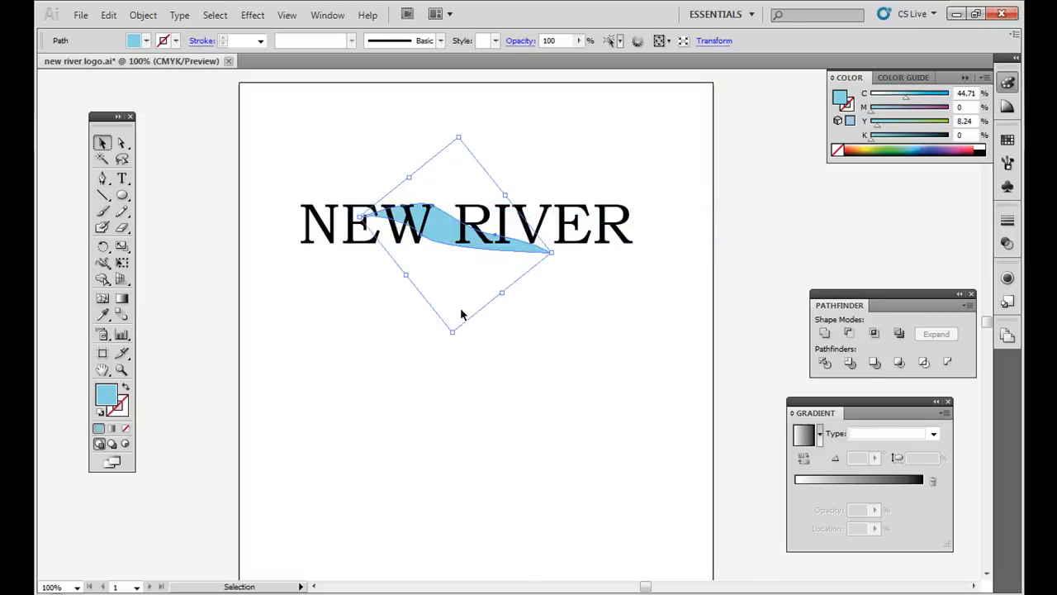
{"action": "left_click", "coordinate": [397, 360]}
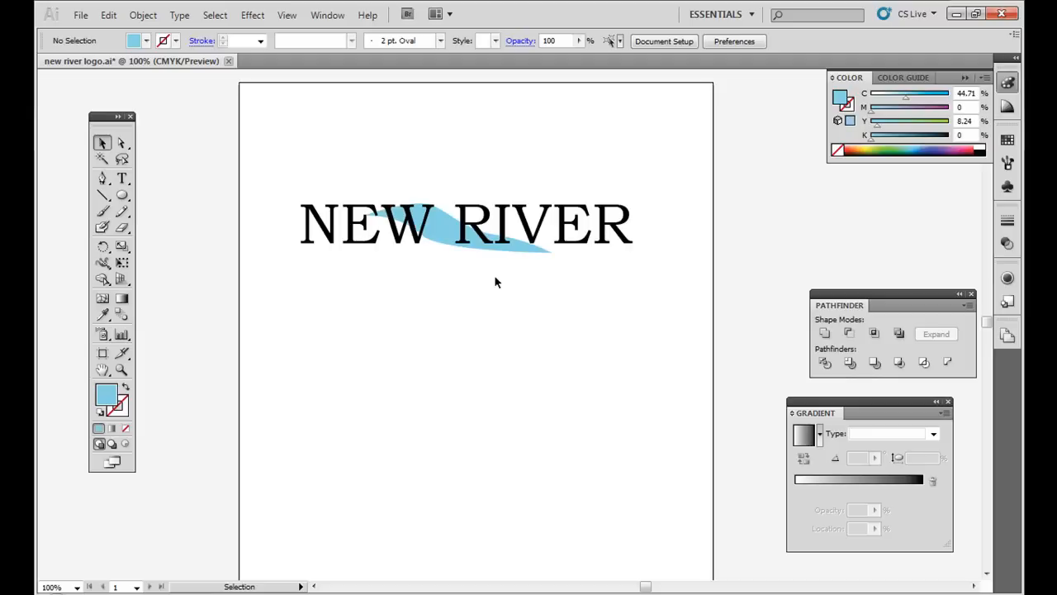
Step: Nudge the NEW RIVER text slightly to the left over the swoosh
{"action": "left_click", "coordinate": [445, 237]}
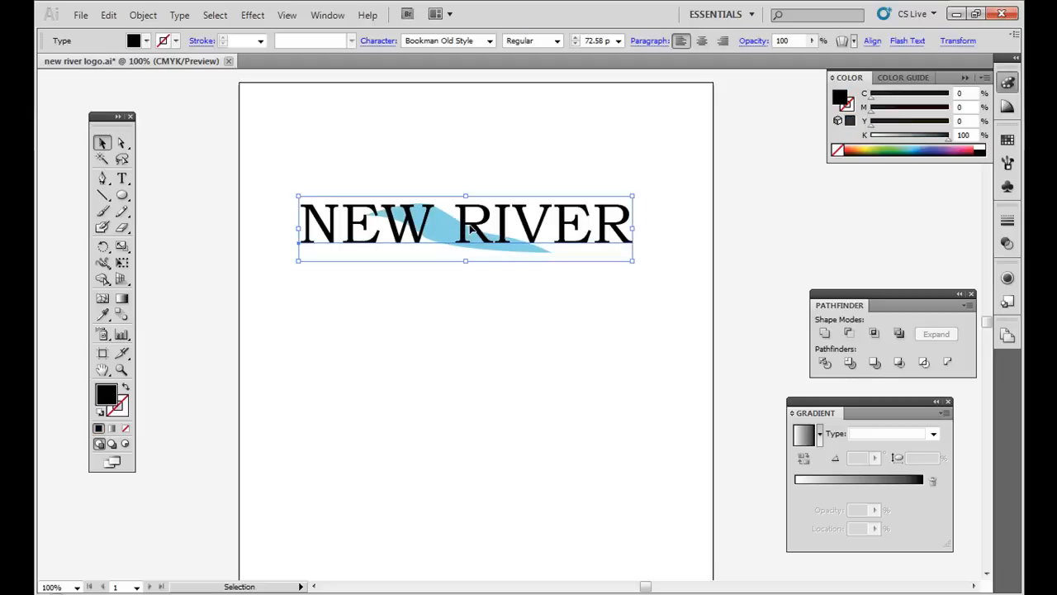
{"action": "mouse_move", "coordinate": [473, 227]}
{"action": "left_mouse_down"}
{"action": "mouse_move", "coordinate": [539, 228]}
{"action": "mouse_move", "coordinate": [465, 229]}
{"action": "left_mouse_up"}
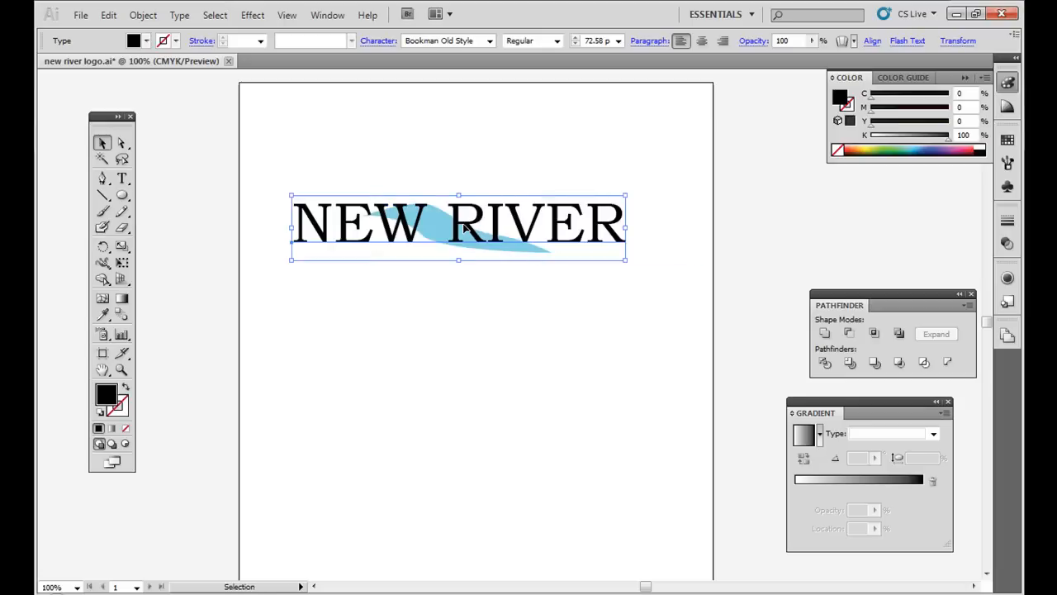
{"action": "left_click", "coordinate": [460, 311]}
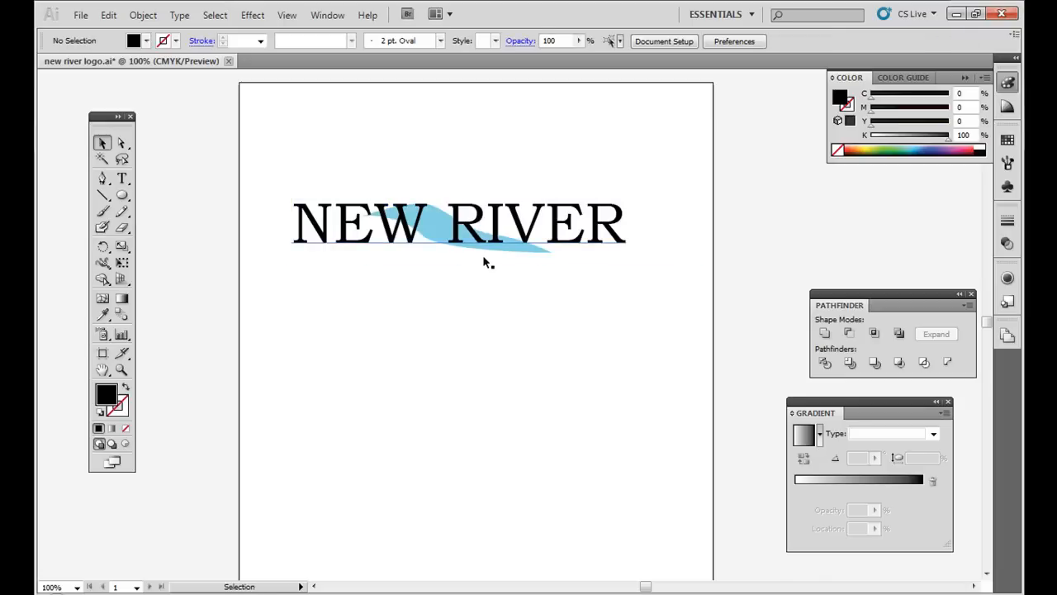
Step: Enlarge the light blue swoosh from both ends until it spans the full width of the NEW RIVER lettering
{"action": "left_click", "coordinate": [507, 251]}
{"action": "left_click_drag", "start_coordinate": [510, 249], "coordinate": [617, 231]}
{"action": "left_click", "coordinate": [533, 252]}
{"action": "left_click_drag", "start_coordinate": [366, 195], "coordinate": [289, 204]}
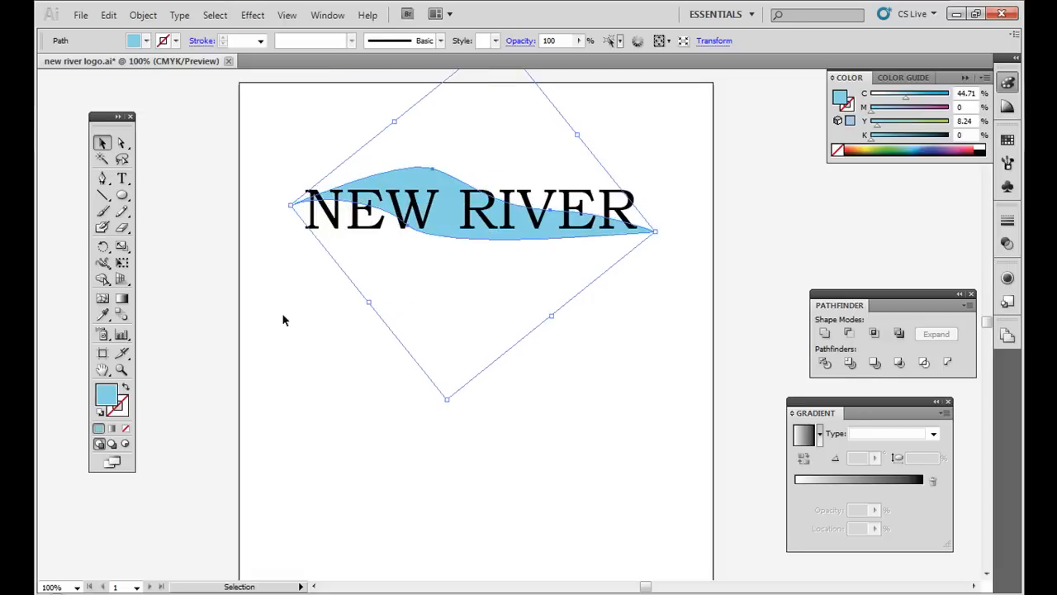
{"action": "left_click", "coordinate": [281, 323]}
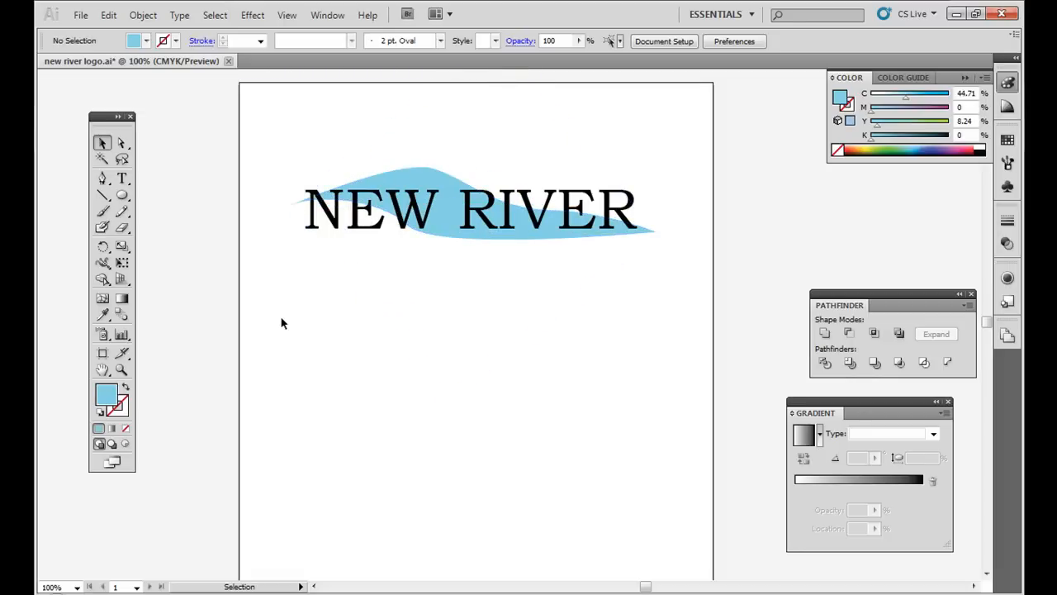
Step: Delete the light blue swoosh and select the NEW RIVER text
{"action": "left_click", "coordinate": [428, 179]}
{"action": "key", "text": "Delete"}
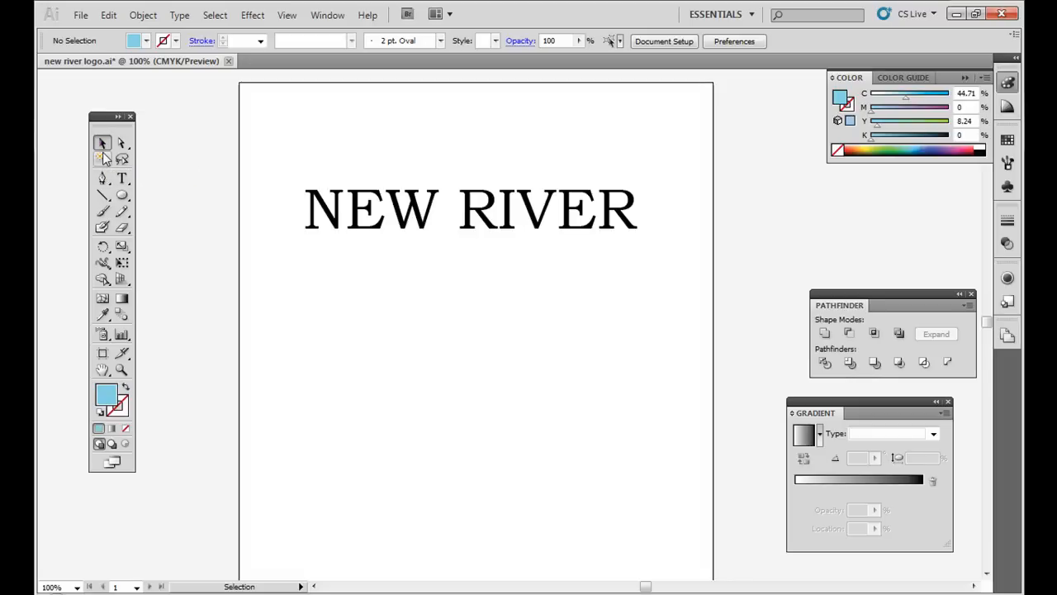
{"action": "left_click", "coordinate": [122, 178]}
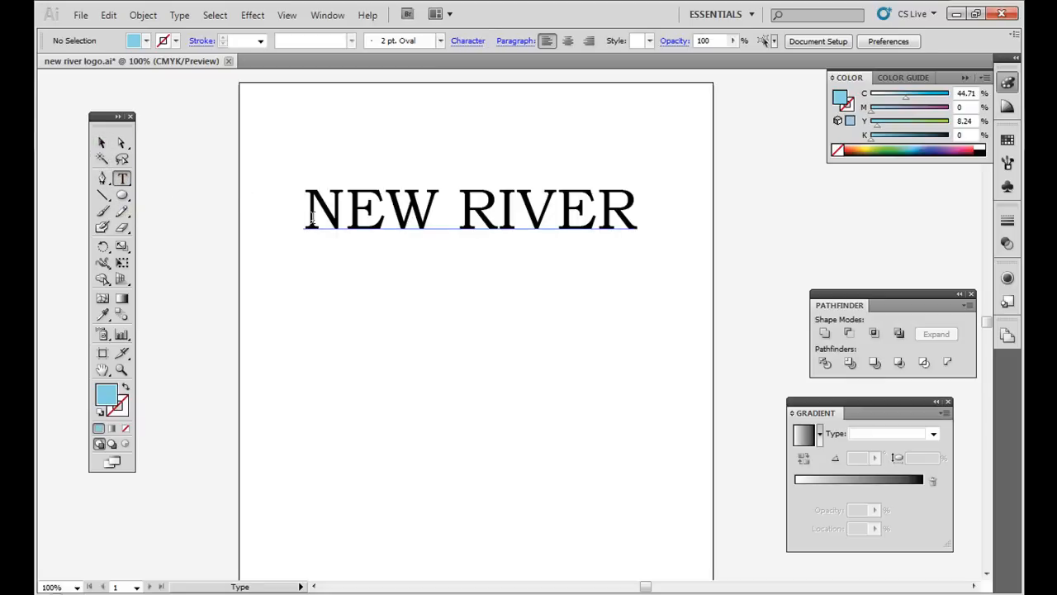
{"action": "left_click_drag", "start_coordinate": [312, 217], "coordinate": [632, 236]}
{"action": "left_click", "coordinate": [101, 142]}
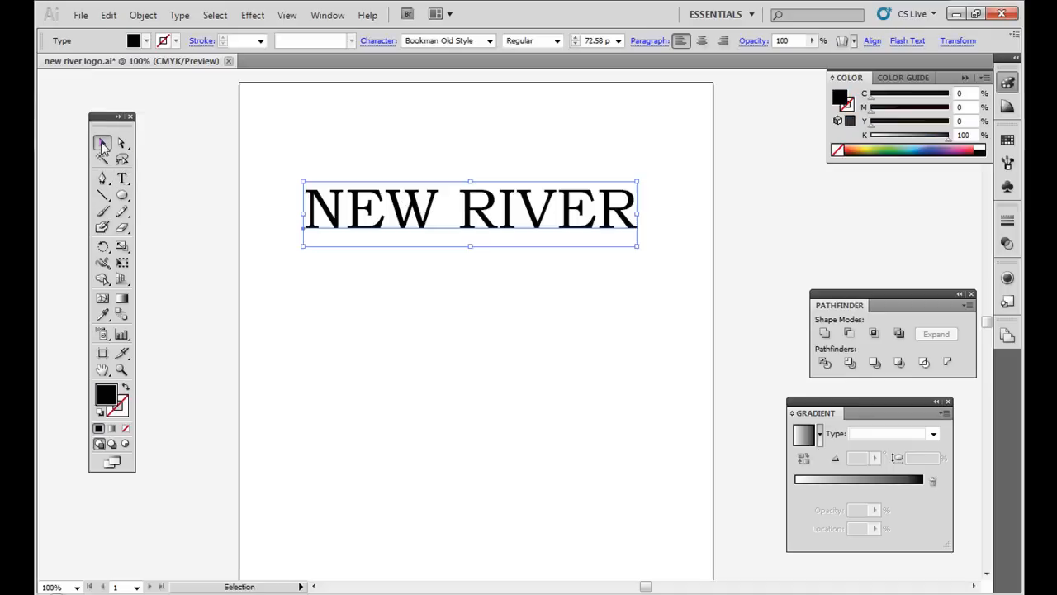
Step: Draw a large five-pointed star below the text and fill it with light blue, about C 49.02, M 0, Y 9.02, K 0
{"action": "left_click_drag", "start_coordinate": [121, 195], "coordinate": [182, 233]}
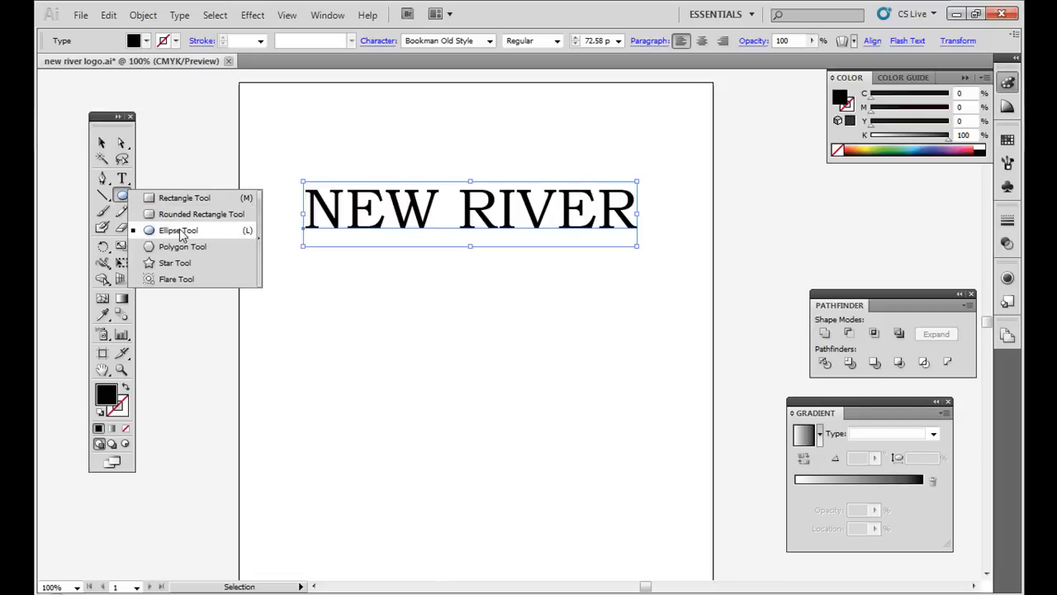
{"action": "left_click_drag", "start_coordinate": [181, 235], "coordinate": [217, 237]}
{"action": "left_click_drag", "start_coordinate": [215, 230], "coordinate": [214, 265]}
{"action": "left_click_drag", "start_coordinate": [379, 402], "coordinate": [484, 348]}
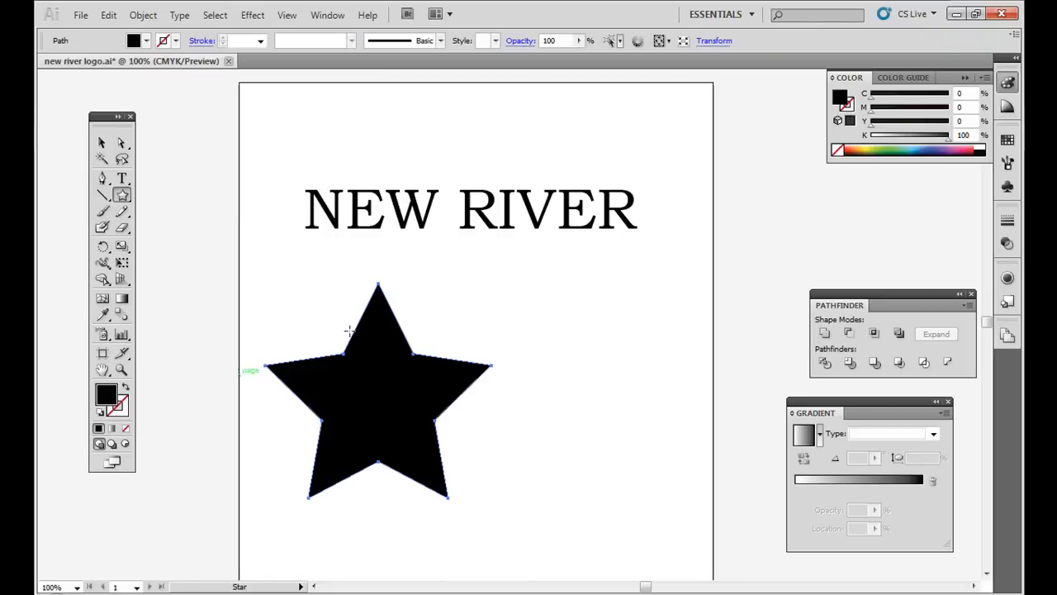
{"action": "left_click", "coordinate": [914, 148]}
{"action": "left_click", "coordinate": [102, 143]}
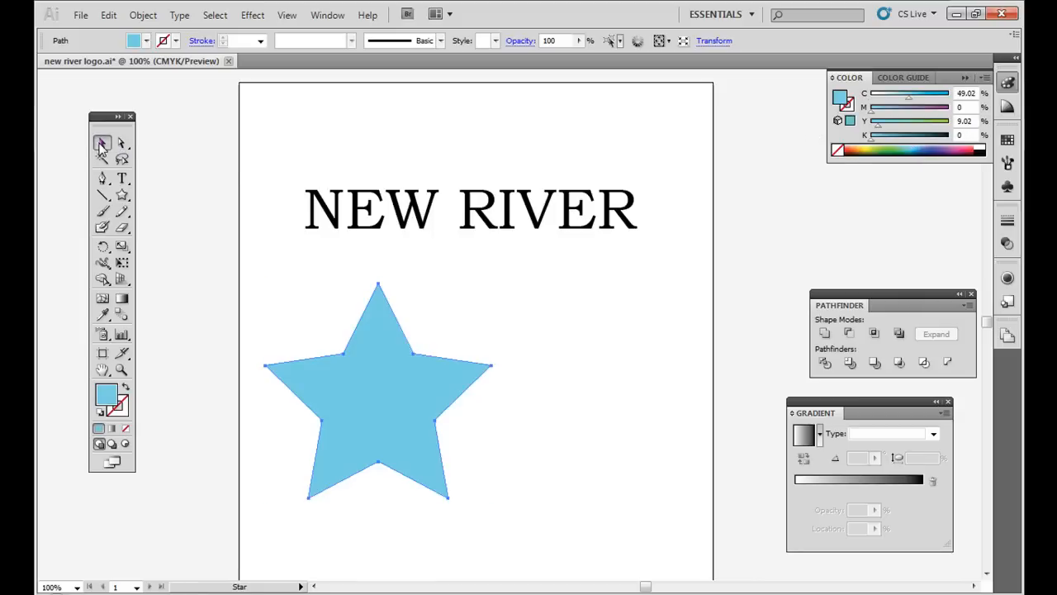
Step: Try a duplicate of the star to its right, then delete that copy
{"action": "left_click_drag", "start_coordinate": [381, 394], "coordinate": [640, 354]}
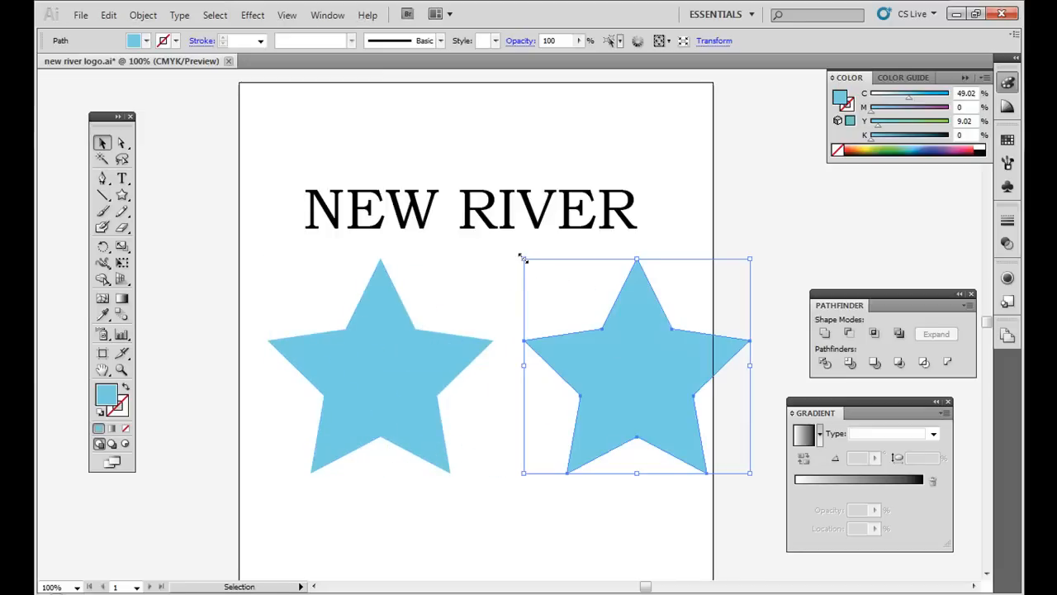
{"action": "key", "text": "Delete"}
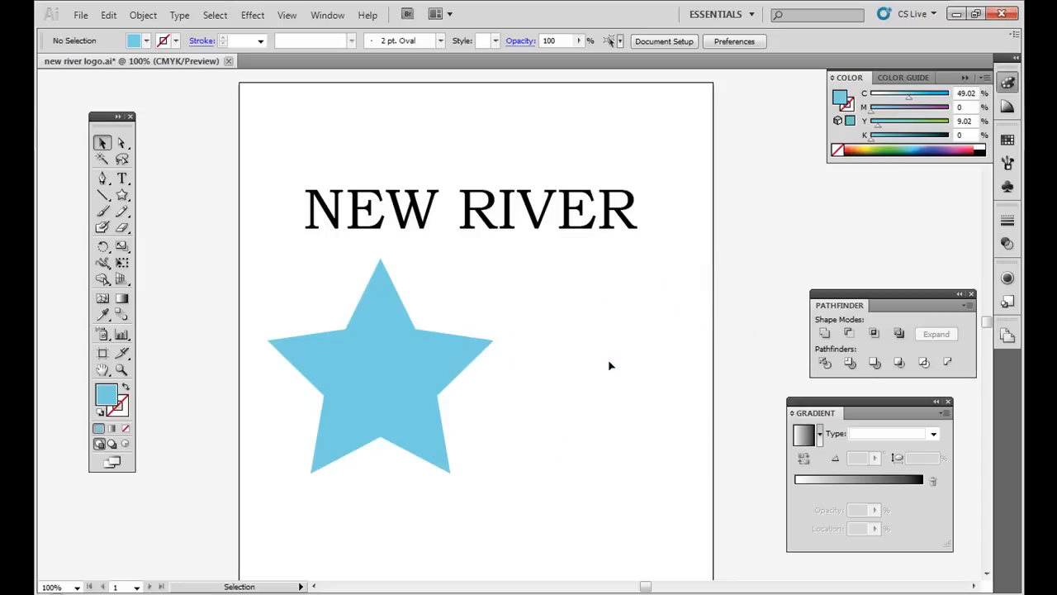
Step: Create a concentric copy of the star with Transform Each, scaled to 80% horizontally and 80% vertically
{"action": "left_click", "coordinate": [360, 371]}
{"action": "left_click", "coordinate": [142, 15]}
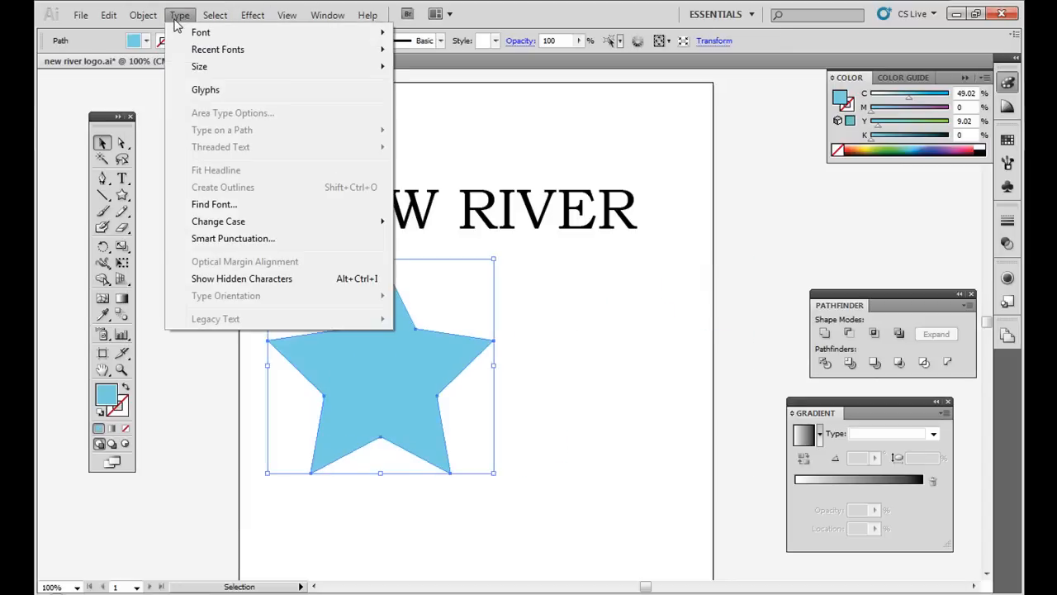
{"action": "mouse_move", "coordinate": [161, 33]}
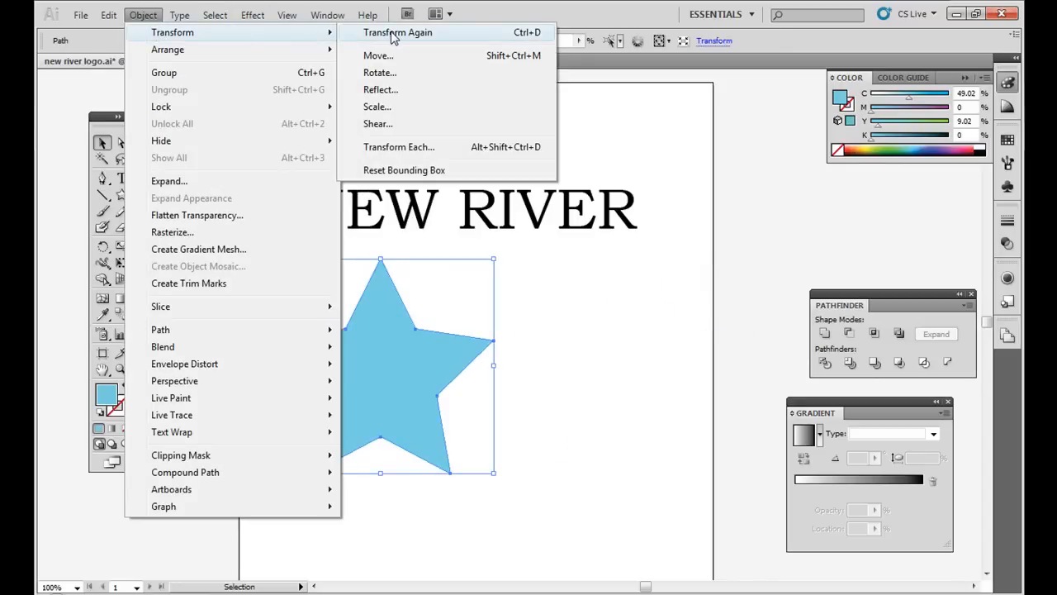
{"action": "left_click", "coordinate": [400, 149]}
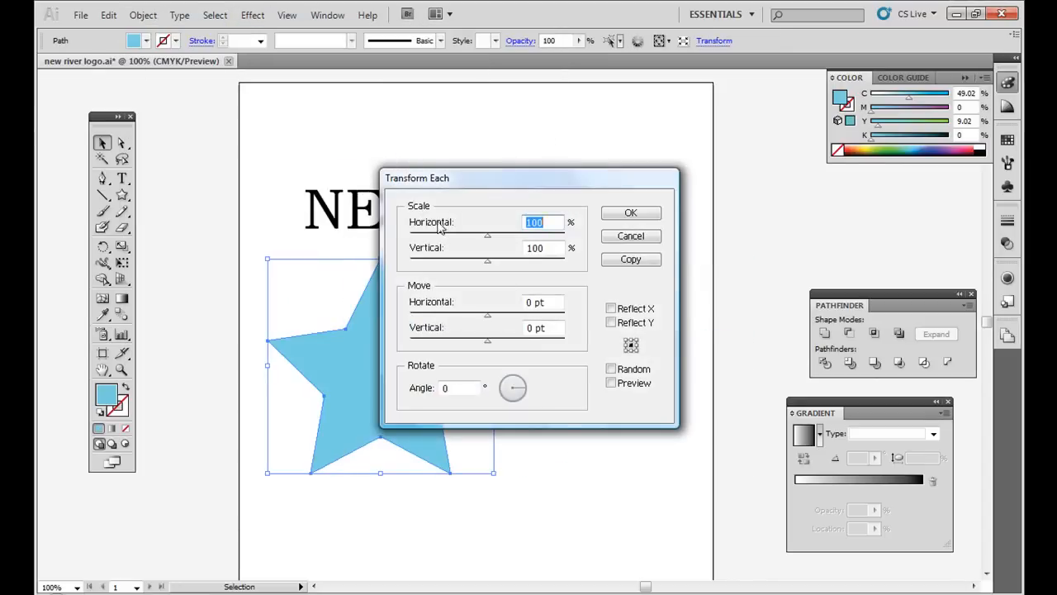
{"action": "left_click_drag", "start_coordinate": [448, 179], "coordinate": [592, 122]}
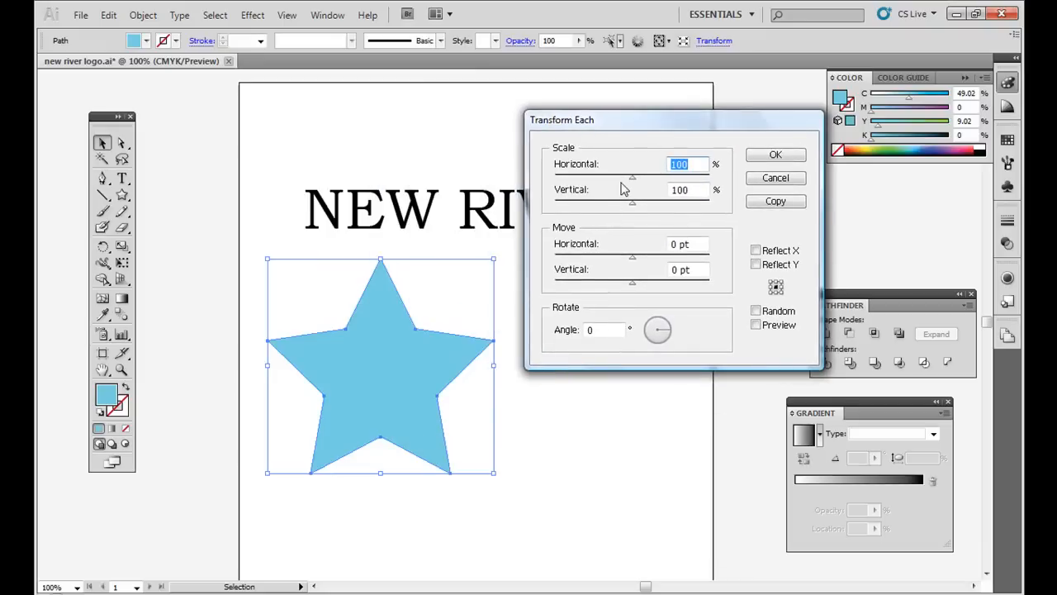
{"action": "left_click", "coordinate": [634, 180]}
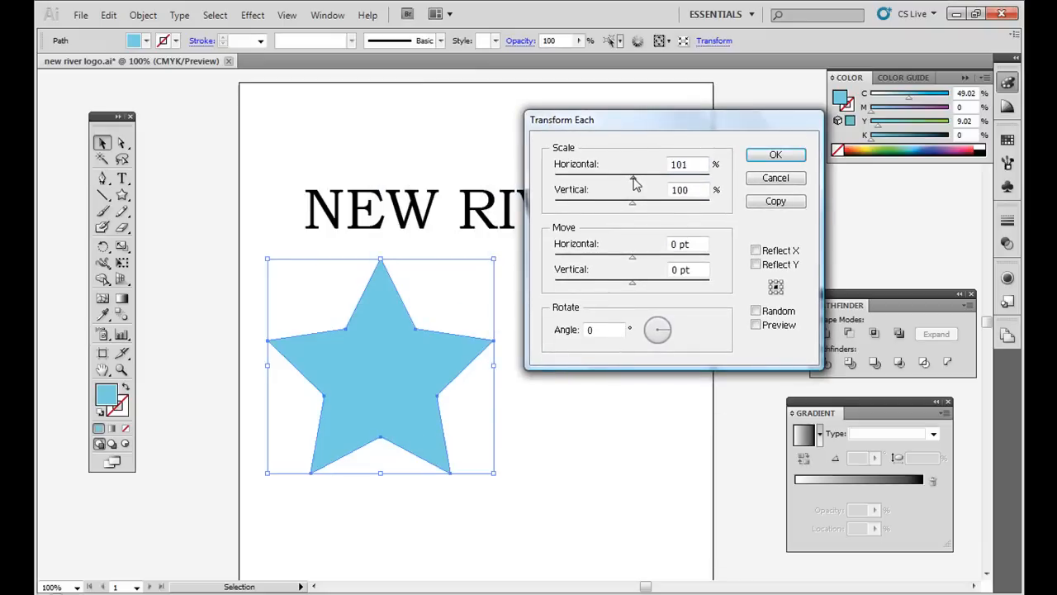
{"action": "left_click_drag", "start_coordinate": [633, 181], "coordinate": [624, 180]}
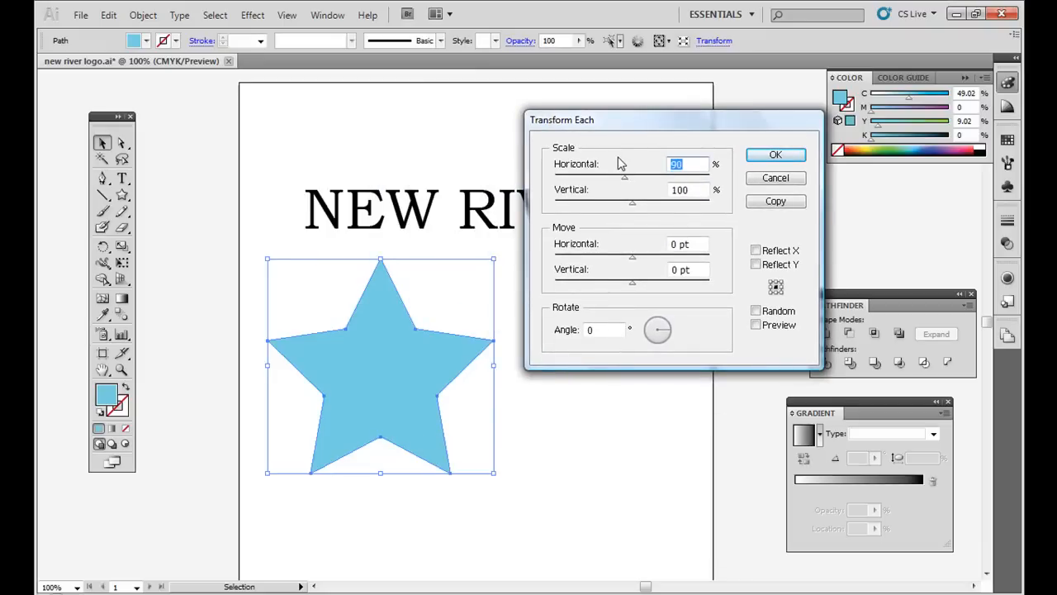
{"action": "type", "text": "80"}
{"action": "key", "text": "Tab"}
{"action": "key", "text": "Tab"}
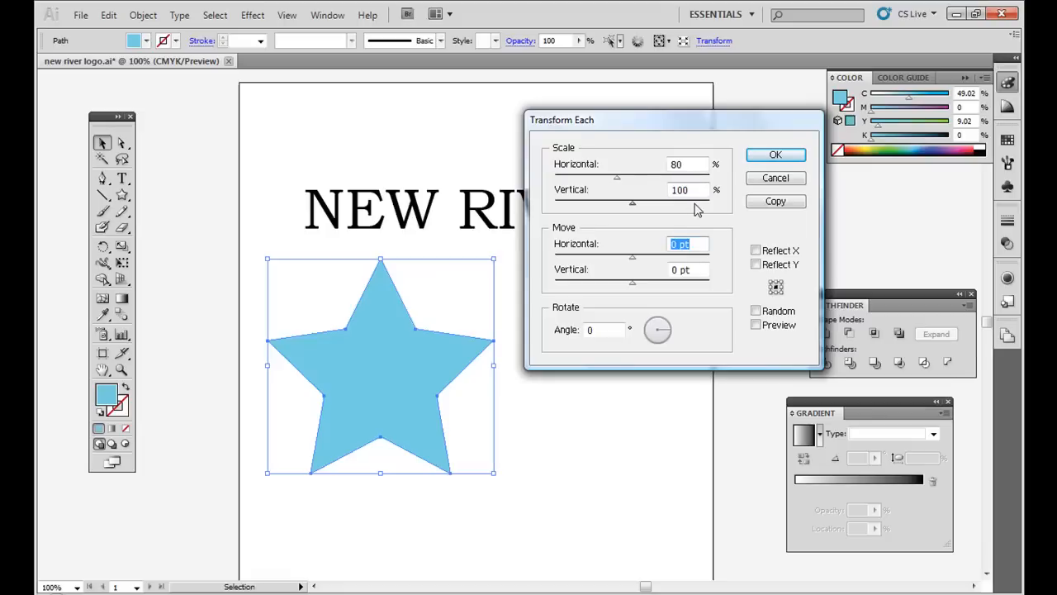
{"action": "left_click_drag", "start_coordinate": [700, 190], "coordinate": [633, 189]}
{"action": "type", "text": "80"}
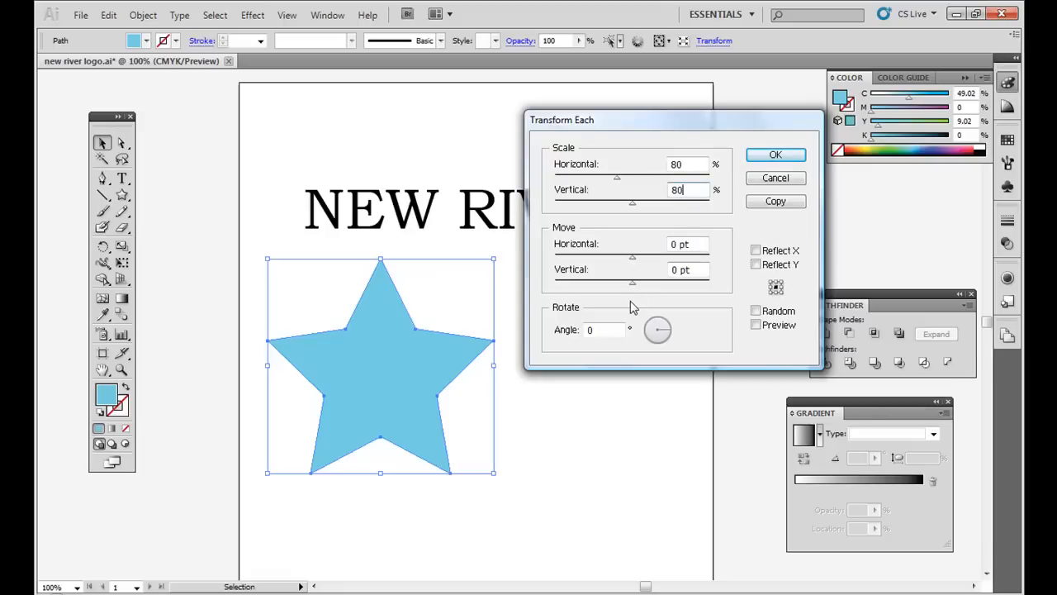
{"action": "left_click", "coordinate": [765, 208]}
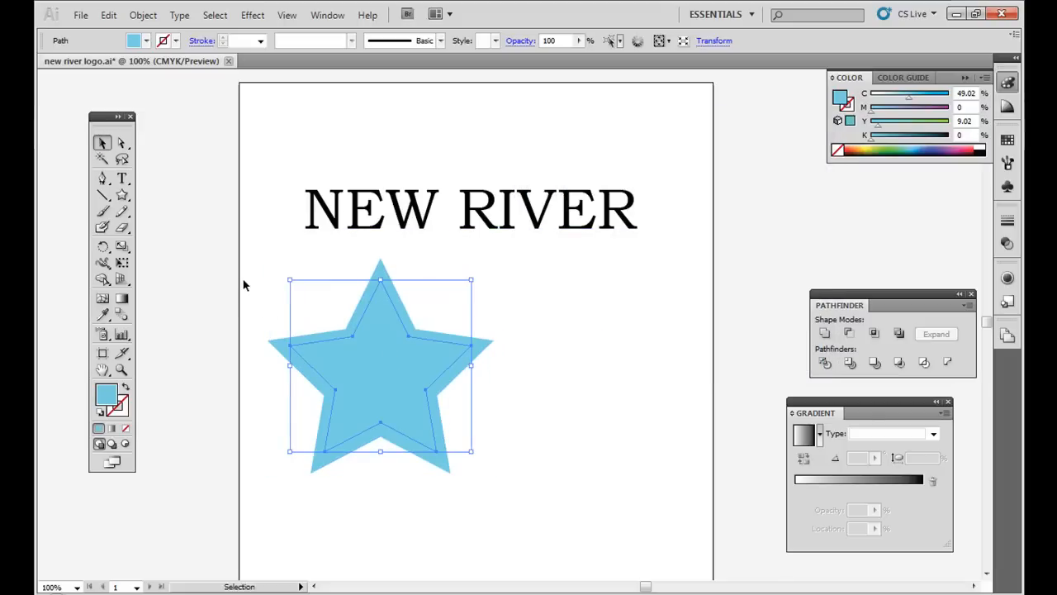
Step: Select both stars and exclude their overlapping area with Pathfinder to leave a hollow star outline
{"action": "left_click_drag", "start_coordinate": [244, 285], "coordinate": [495, 442]}
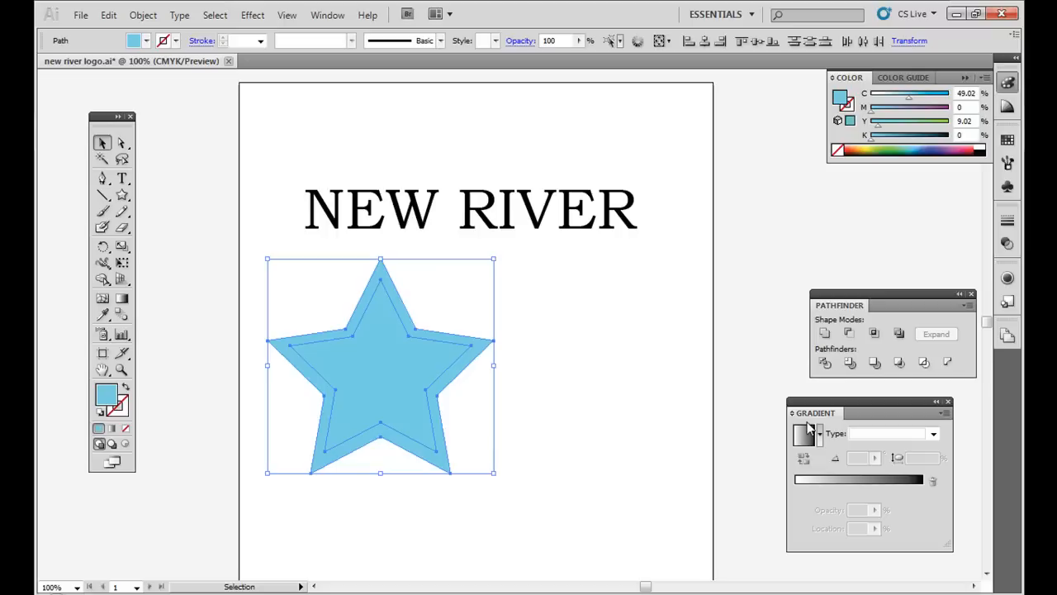
{"action": "left_click", "coordinate": [898, 335]}
{"action": "left_click", "coordinate": [668, 330]}
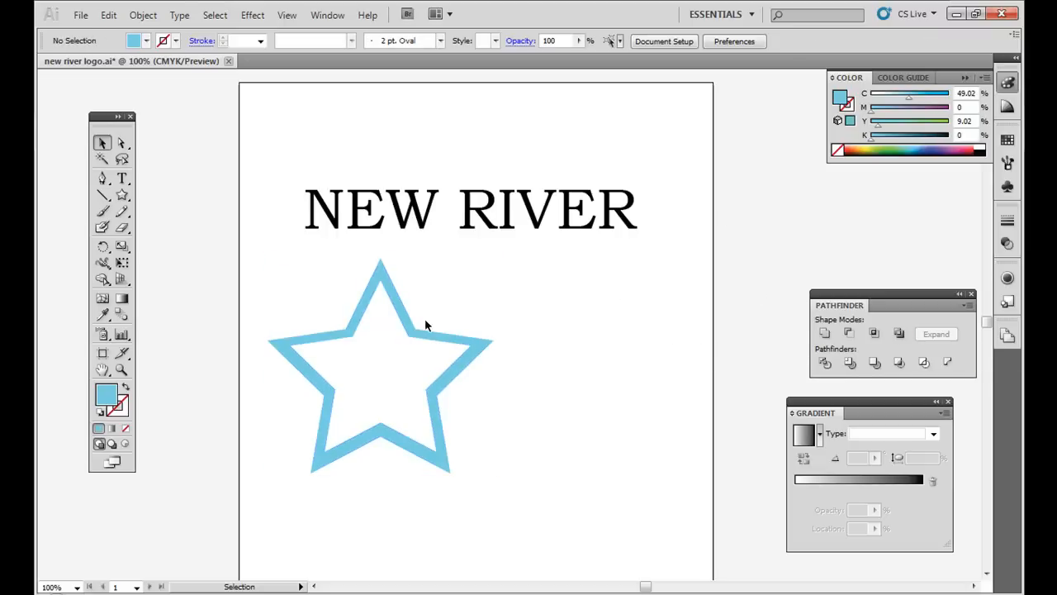
Step: Move the hollow star behind the NEW RIVER lettering, send it to the back, and nudge the text slightly down
{"action": "left_click_drag", "start_coordinate": [413, 309], "coordinate": [482, 163]}
{"action": "key", "text": "ctrl+shift+bracketleft"}
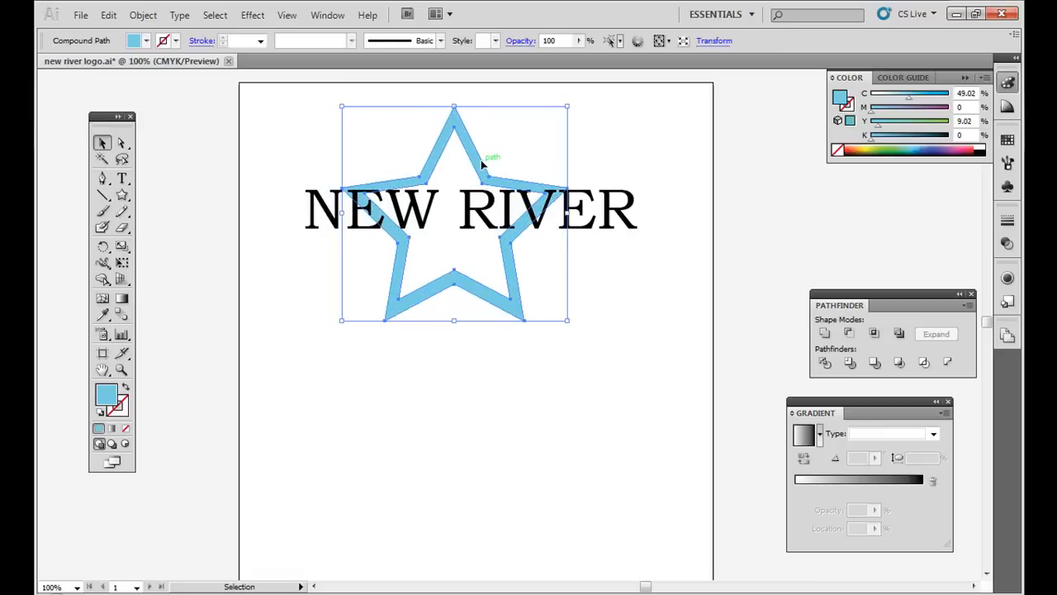
{"action": "left_click_drag", "start_coordinate": [326, 214], "coordinate": [325, 220]}
Step: Scale the hollow star down to about half size and center it behind the gap between NEW and RIVER
{"action": "left_click", "coordinate": [452, 121]}
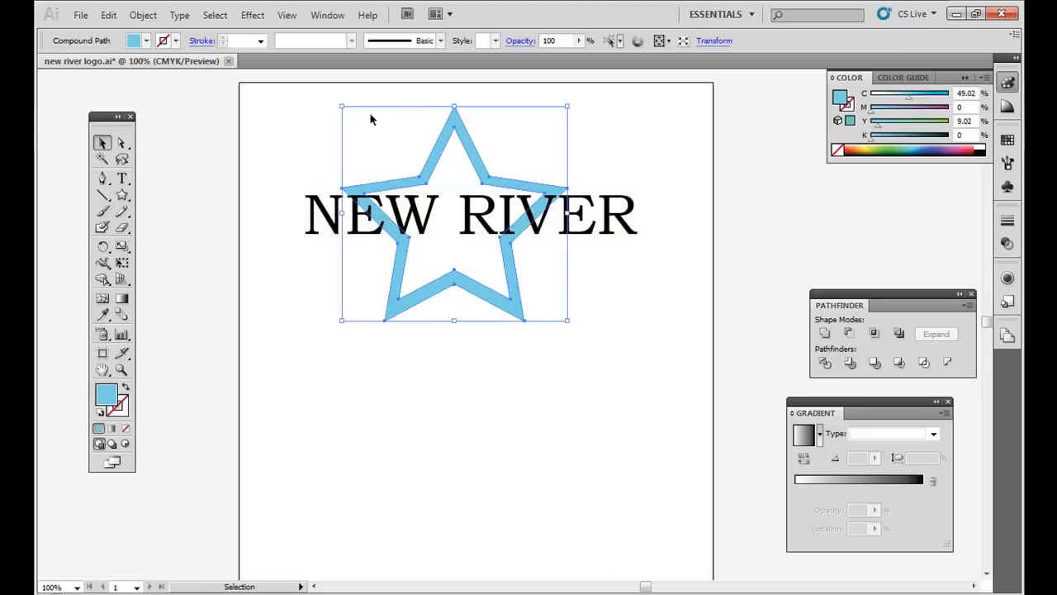
{"action": "left_click_drag", "start_coordinate": [341, 104], "coordinate": [448, 174]}
{"action": "left_click_drag", "start_coordinate": [541, 297], "coordinate": [482, 240]}
{"action": "left_click", "coordinate": [474, 356]}
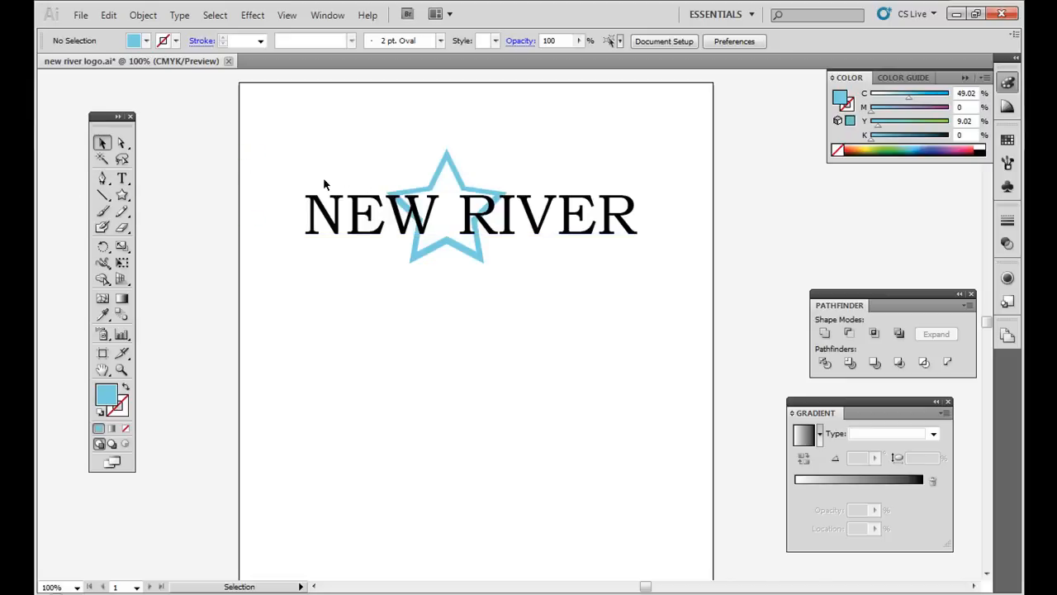
Step: Save the new river logo document and switch to the portrait photo open in Photoshop
{"action": "left_click", "coordinate": [81, 15]}
{"action": "left_click", "coordinate": [142, 185]}
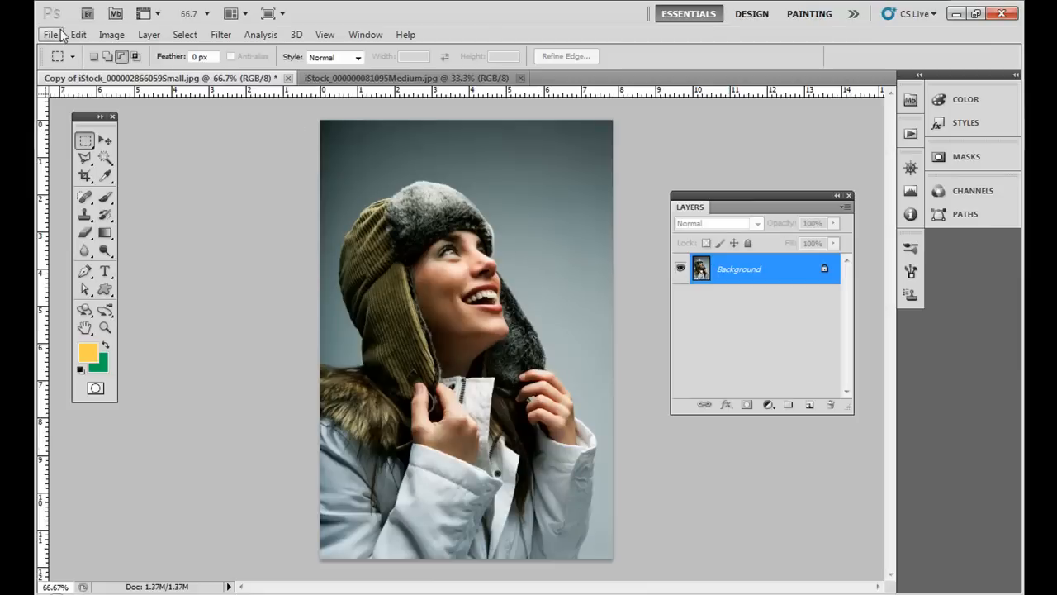
Step: Place page 1 of the new river logo file into the portrait photo, cropped to its bounding box
{"action": "left_click", "coordinate": [50, 38]}
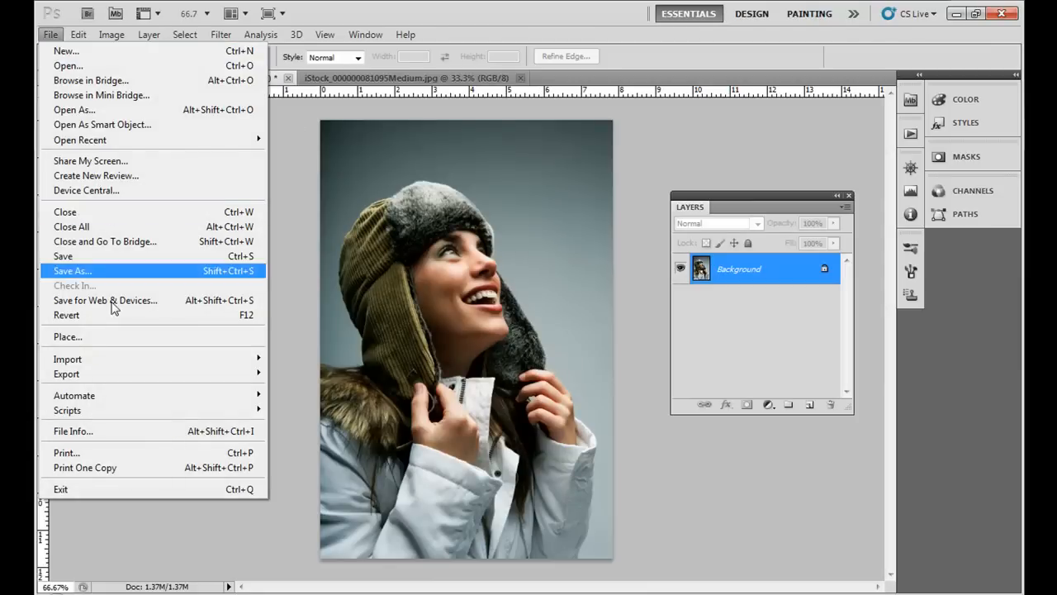
{"action": "left_click", "coordinate": [111, 337]}
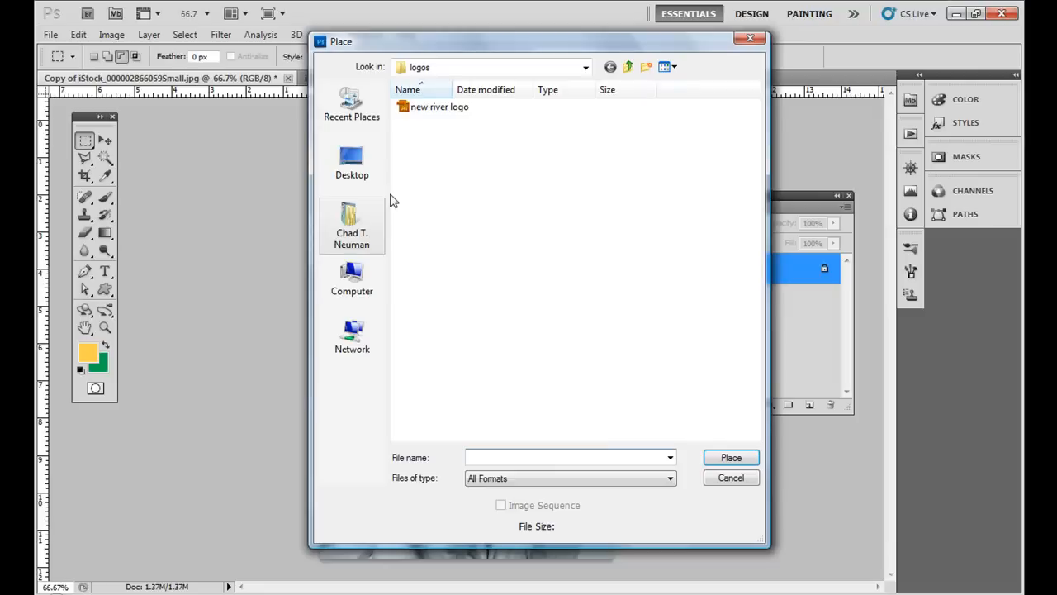
{"action": "left_click", "coordinate": [435, 108]}
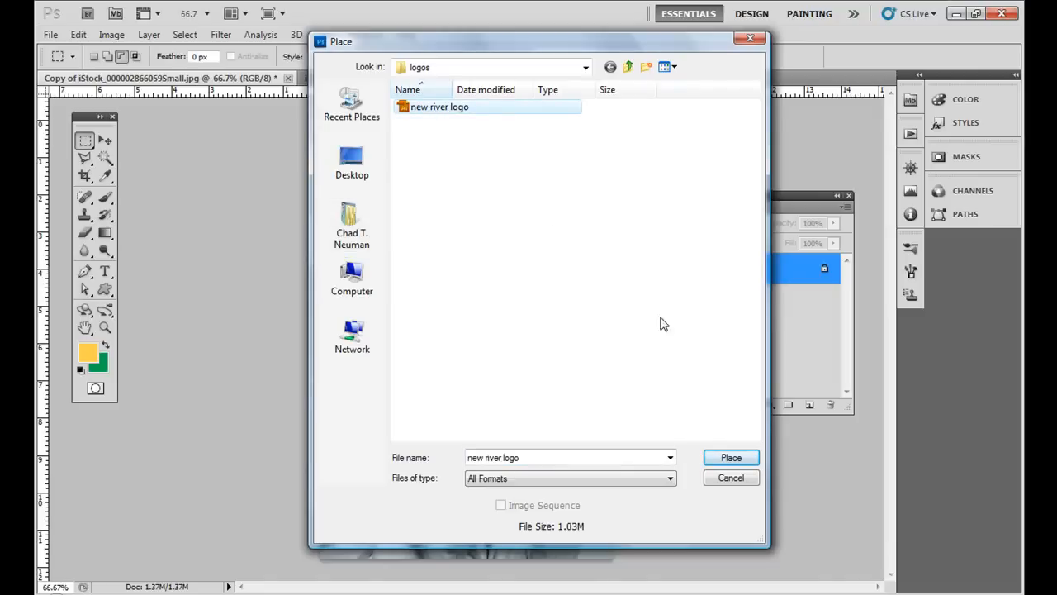
{"action": "left_click", "coordinate": [720, 458]}
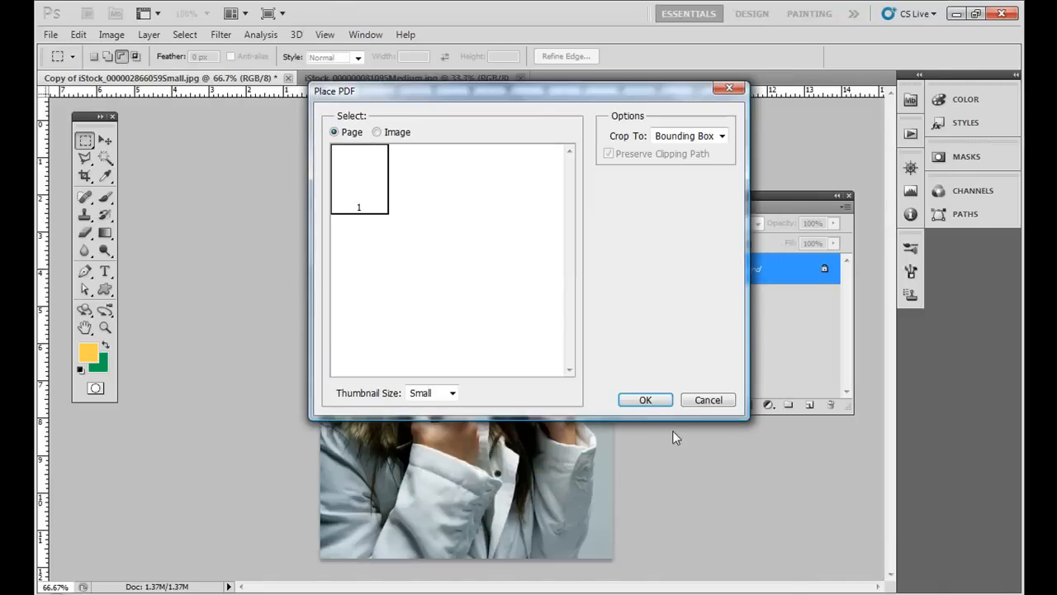
{"action": "left_click", "coordinate": [647, 400]}
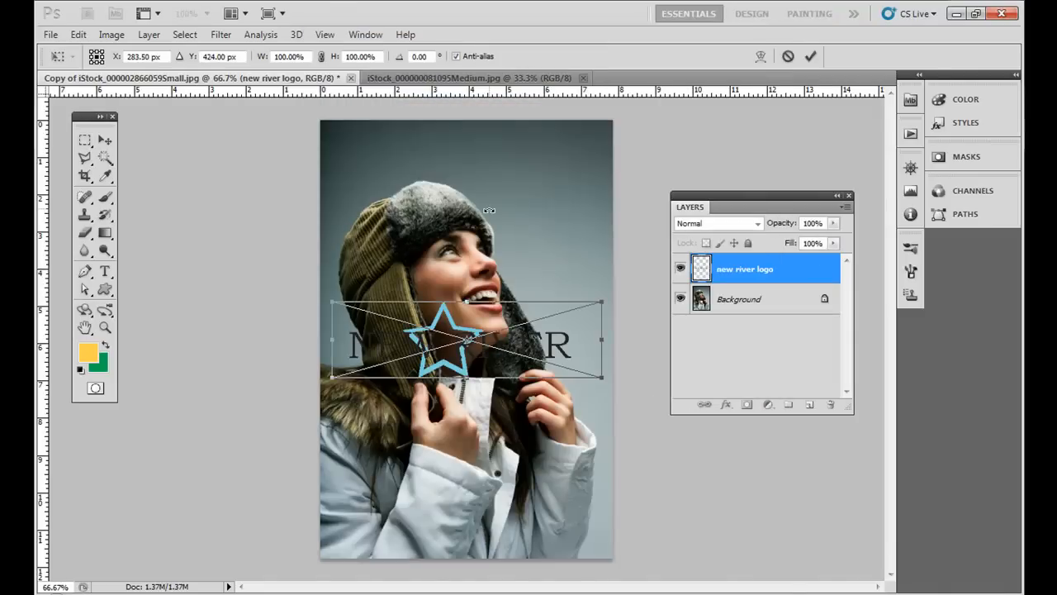
Step: Commit the placed logo, scale it to 55%, and position it in the portrait photo's upper-left corner
{"action": "left_click", "coordinate": [105, 140]}
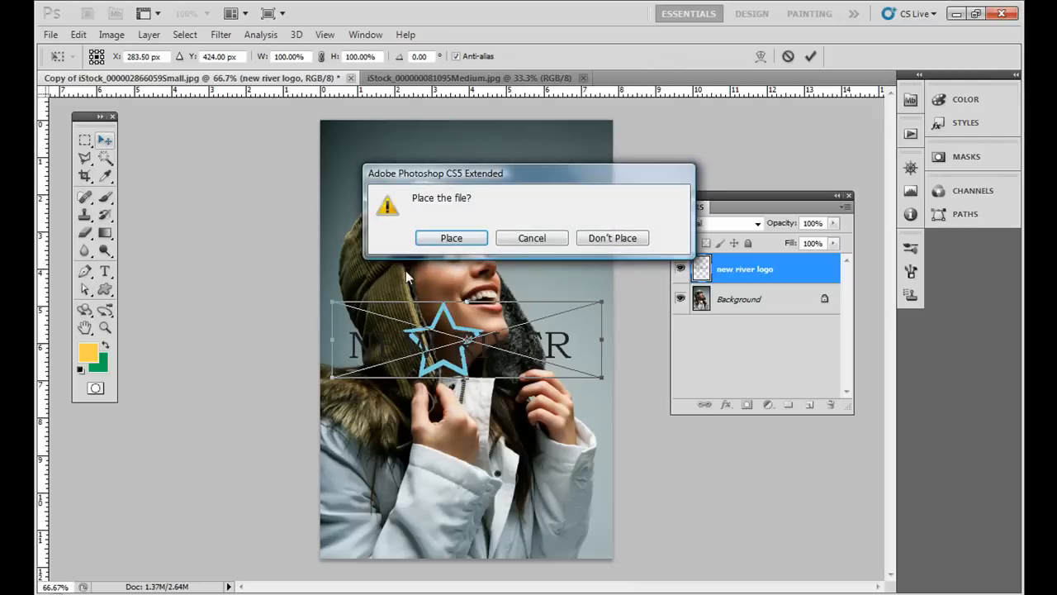
{"action": "left_click", "coordinate": [453, 240]}
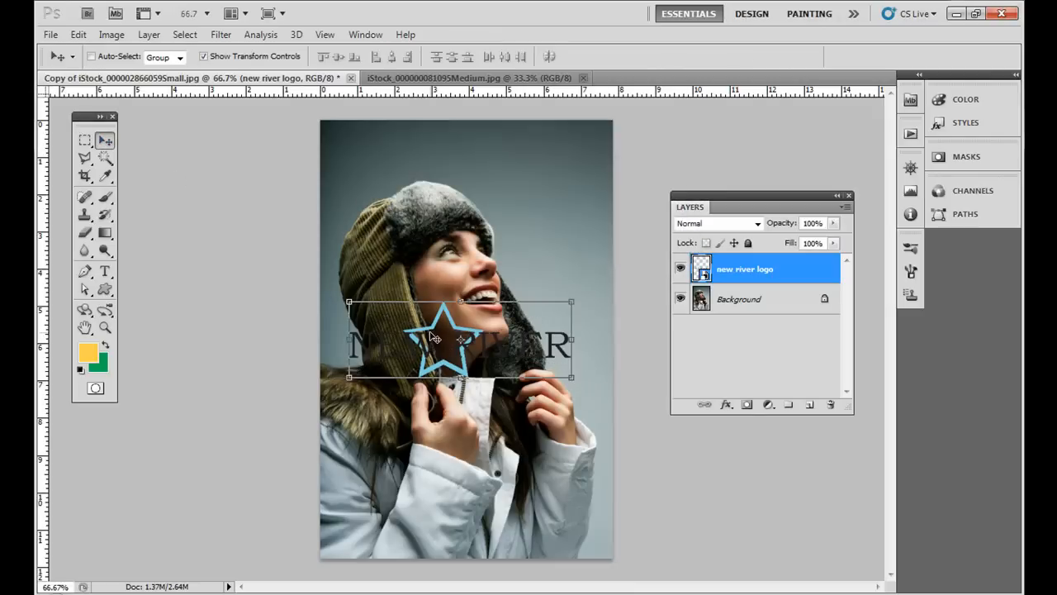
{"action": "left_click_drag", "start_coordinate": [434, 337], "coordinate": [475, 156]}
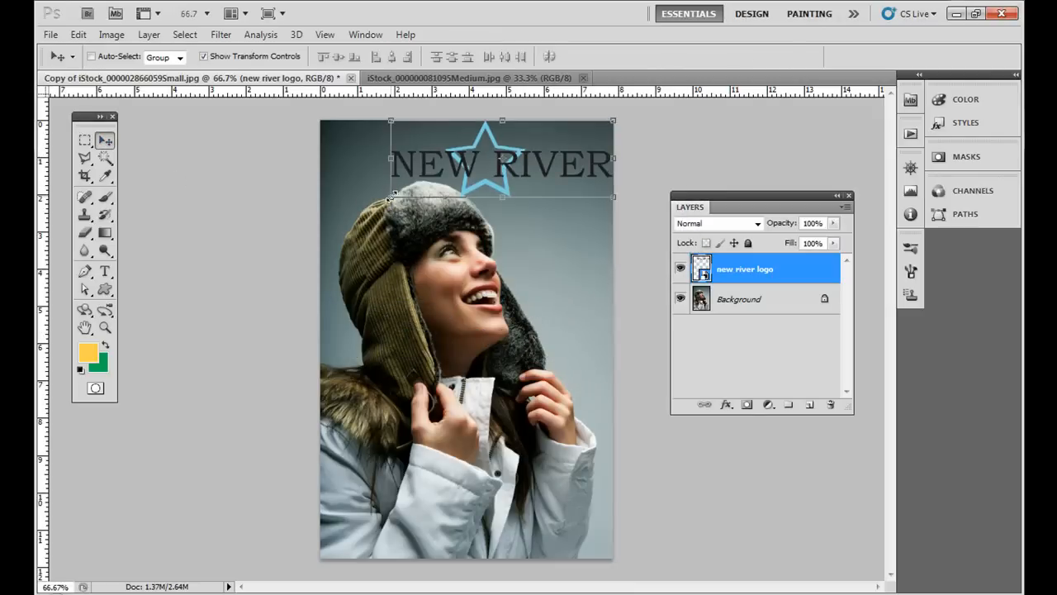
{"action": "left_click_drag", "start_coordinate": [390, 198], "coordinate": [369, 155]}
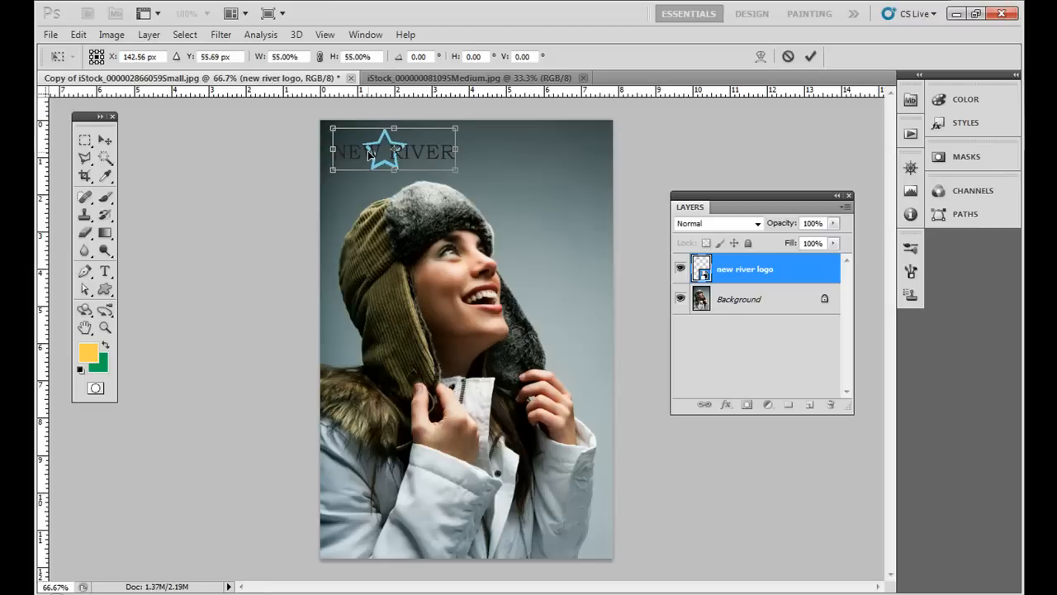
{"action": "key", "text": "Return"}
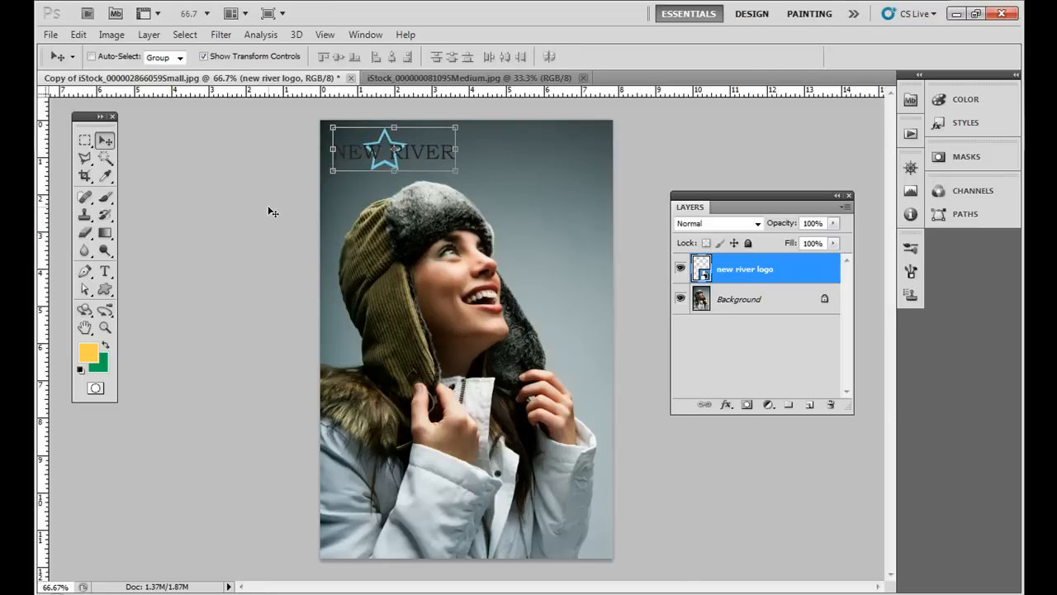
Step: Examine the placed logo on the portrait photo at 100% and 200% magnification
{"action": "key", "text": "ctrl+1"}
{"action": "left_click_drag", "start_coordinate": [394, 266], "coordinate": [371, 430]}
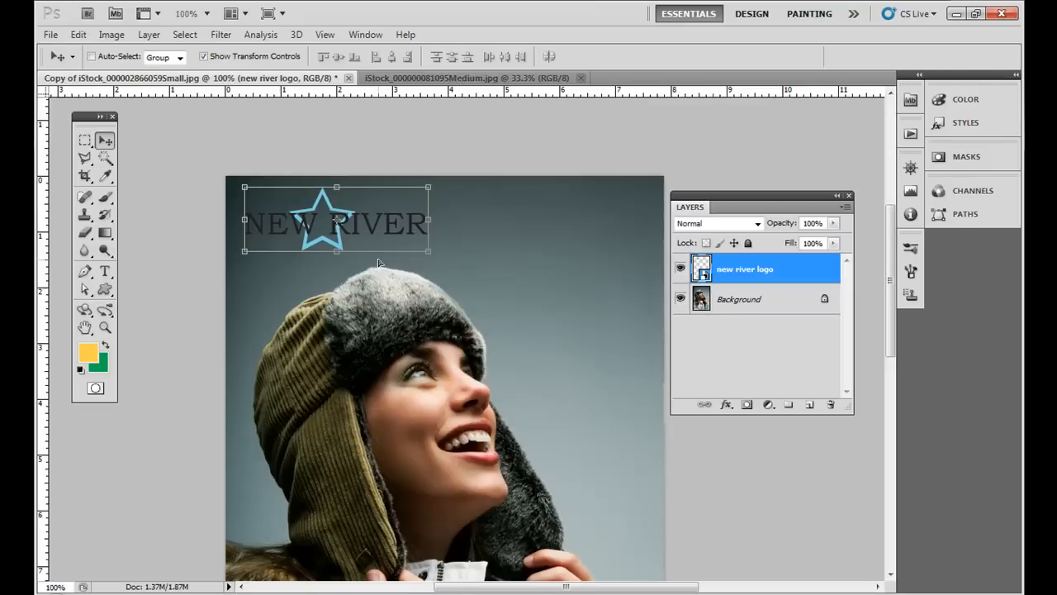
{"action": "key", "text": "ctrl+plus"}
{"action": "left_click_drag", "start_coordinate": [420, 227], "coordinate": [523, 366]}
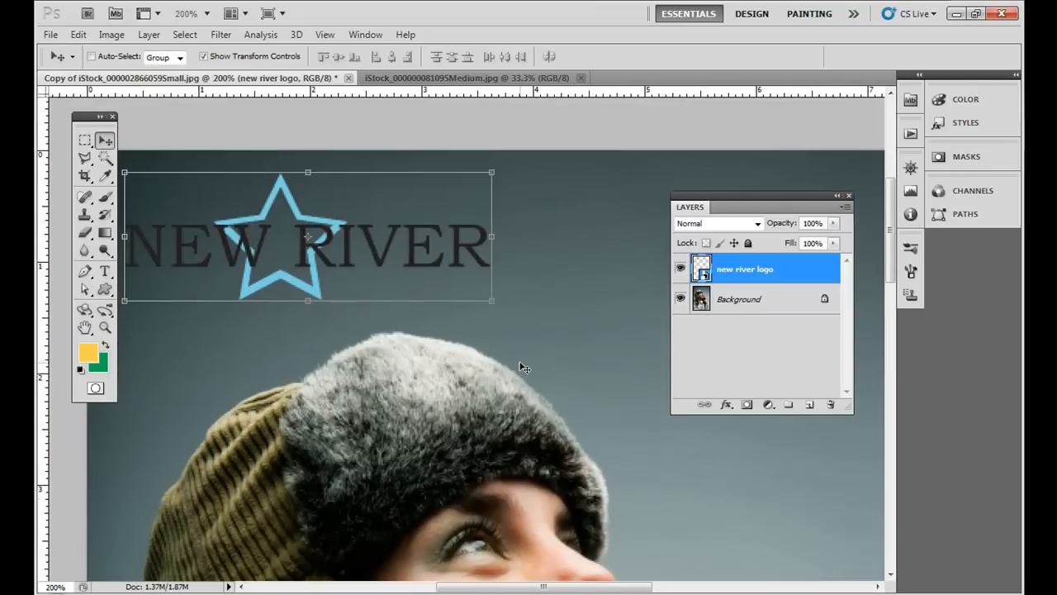
{"action": "key", "text": "ctrl+minus"}
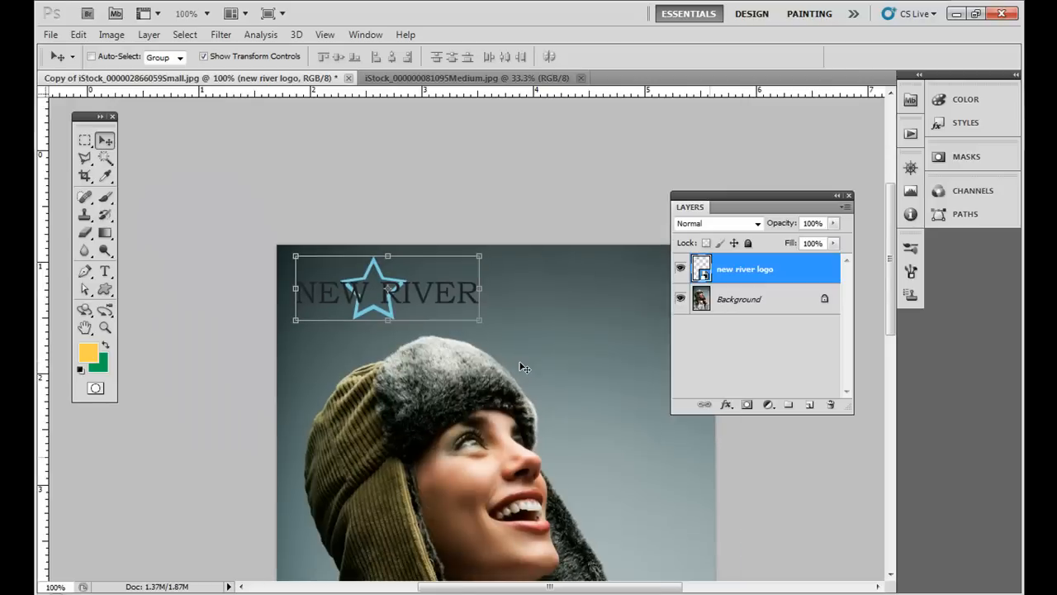
{"action": "left_click_drag", "start_coordinate": [529, 349], "coordinate": [504, 283]}
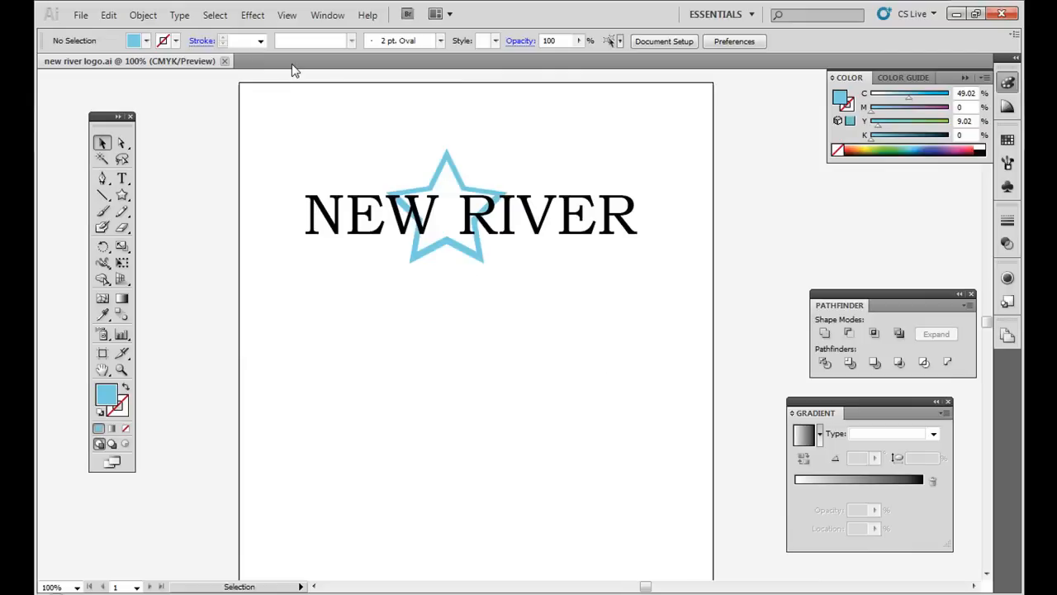
Step: Review the file formats offered when saving the new river logo under another format in Illustrator, and cancel without saving
{"action": "left_click", "coordinate": [81, 15]}
{"action": "left_click", "coordinate": [157, 204]}
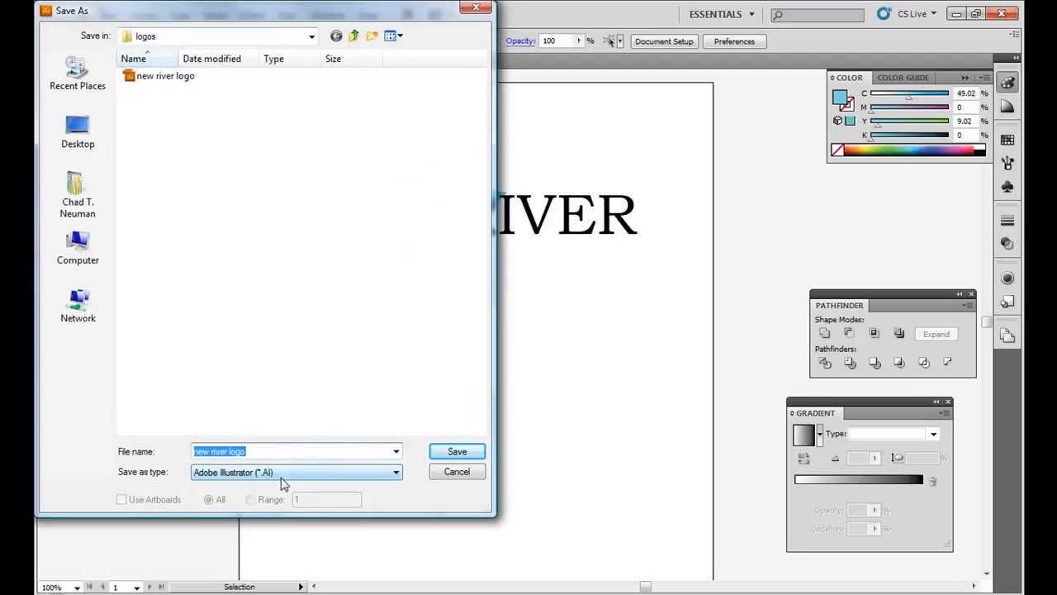
{"action": "left_click", "coordinate": [281, 476]}
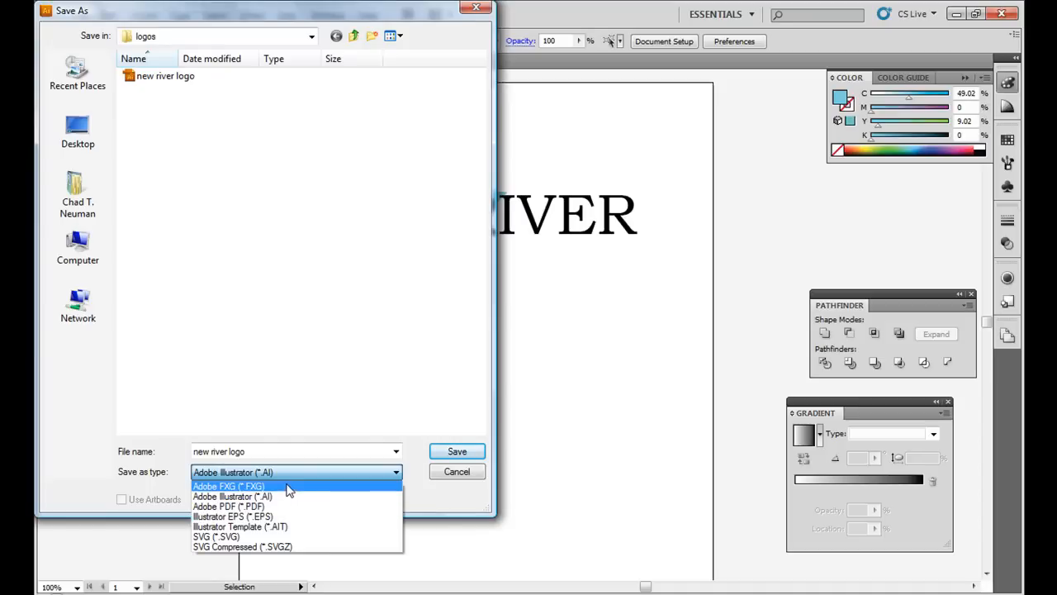
{"action": "left_click", "coordinate": [434, 476]}
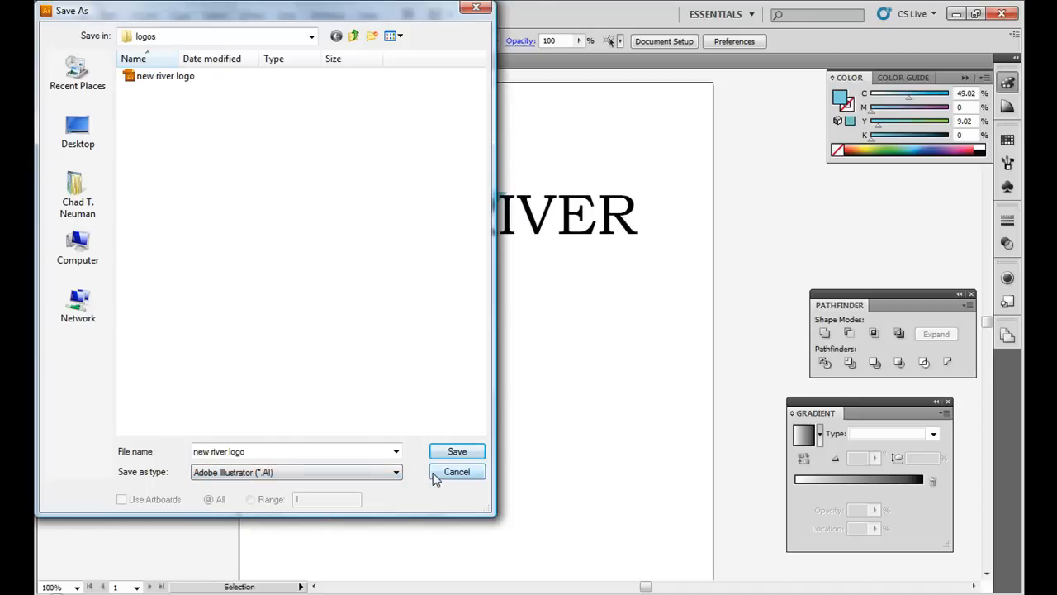
{"action": "left_click", "coordinate": [434, 473]}
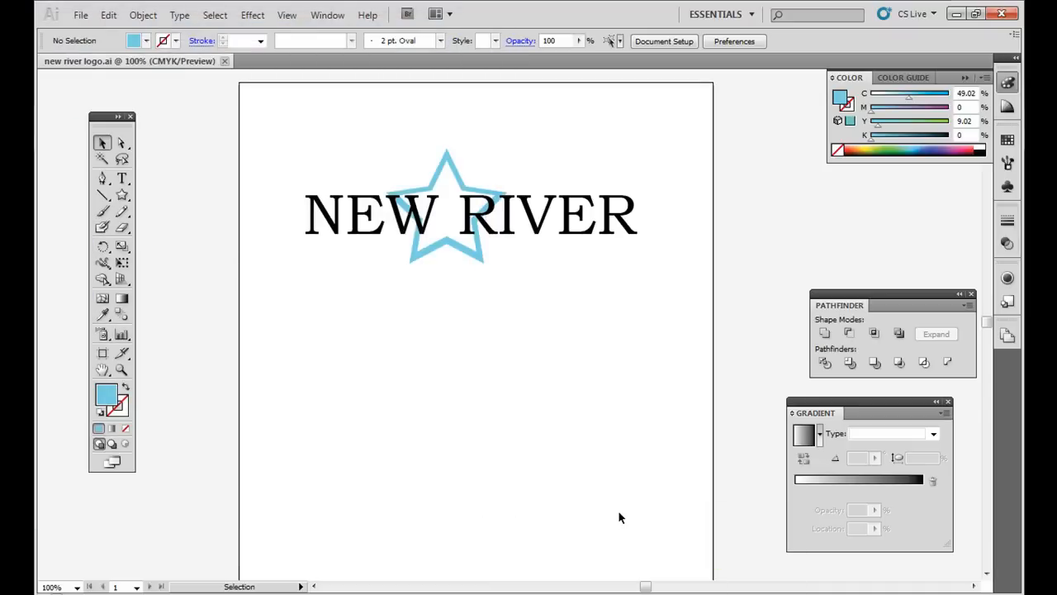
Step: Copy the star and NEW RIVER lettering from Illustrator and paste them as pixels into the portrait photo in Photoshop
{"action": "left_click_drag", "start_coordinate": [322, 163], "coordinate": [596, 334]}
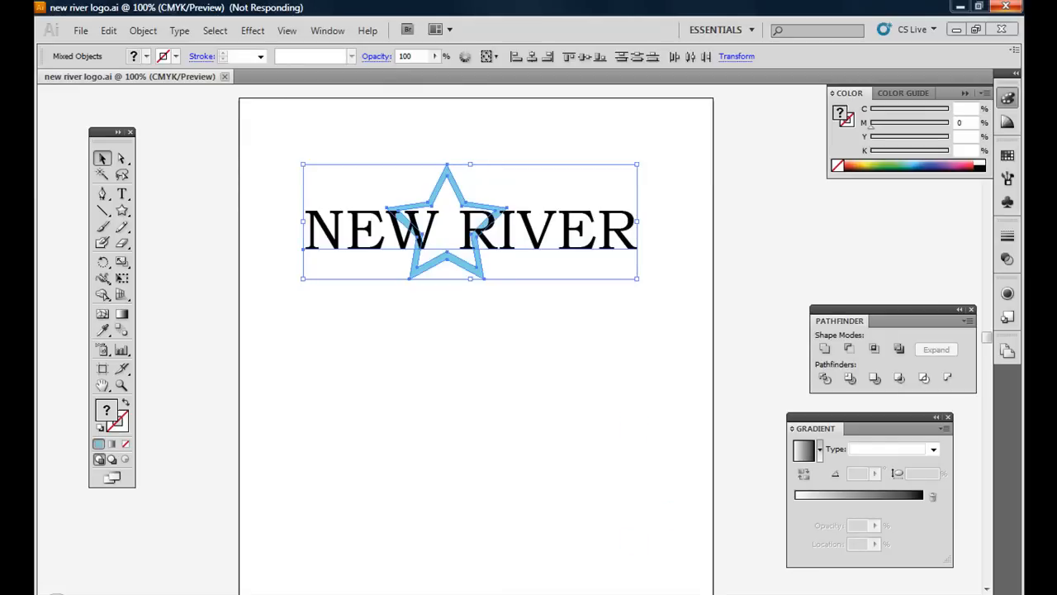
{"action": "left_click", "coordinate": [747, 593]}
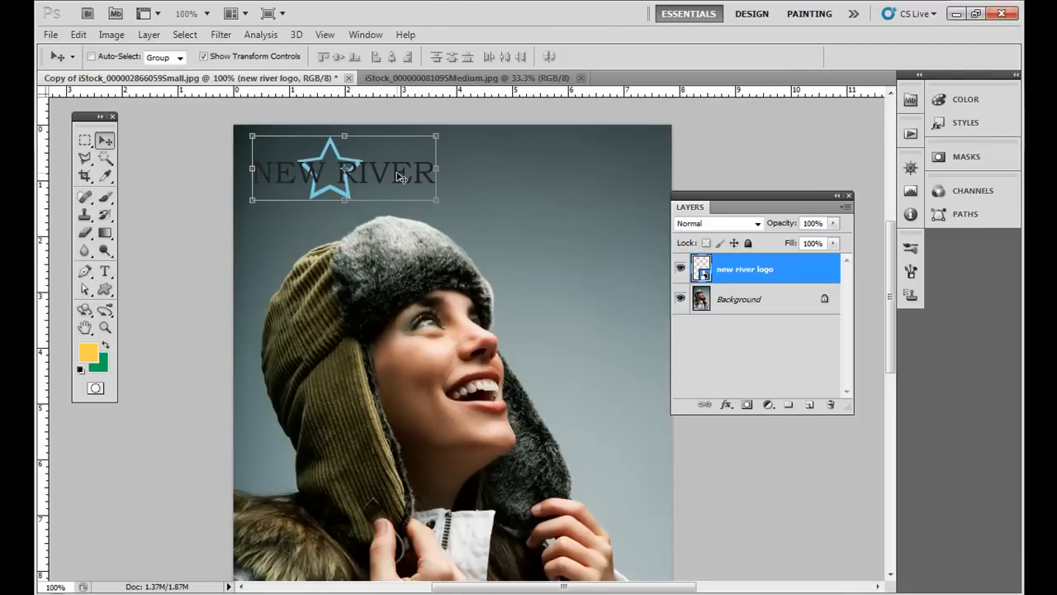
{"action": "key", "text": "ctrl+v"}
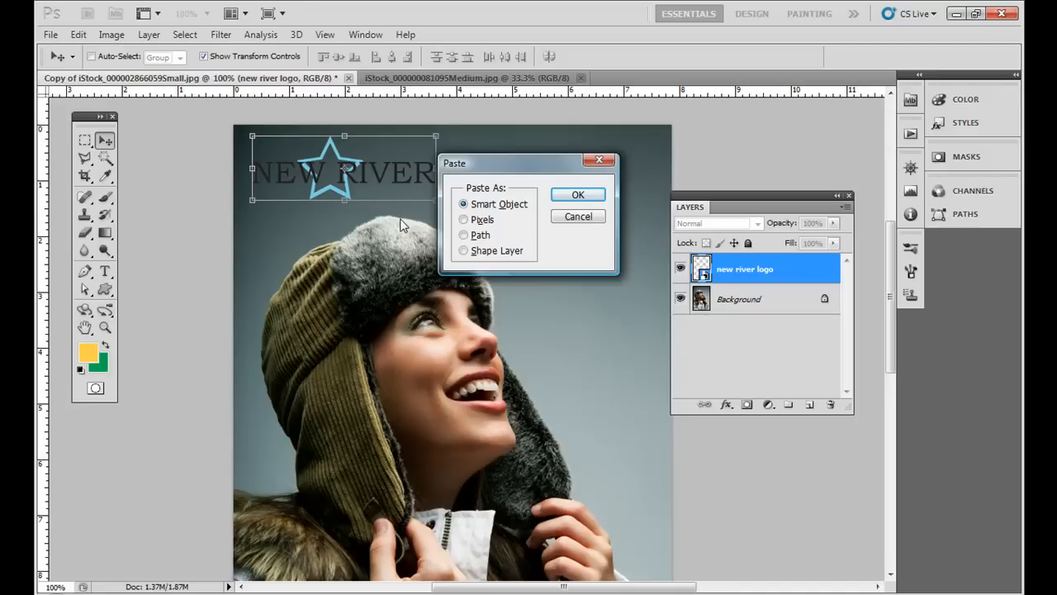
{"action": "left_click", "coordinate": [464, 220]}
{"action": "left_click", "coordinate": [560, 198]}
Step: Move the pasted pixel logo to the portrait photo's upper-right corner and scale it to about half size
{"action": "left_click_drag", "start_coordinate": [469, 316], "coordinate": [515, 173]}
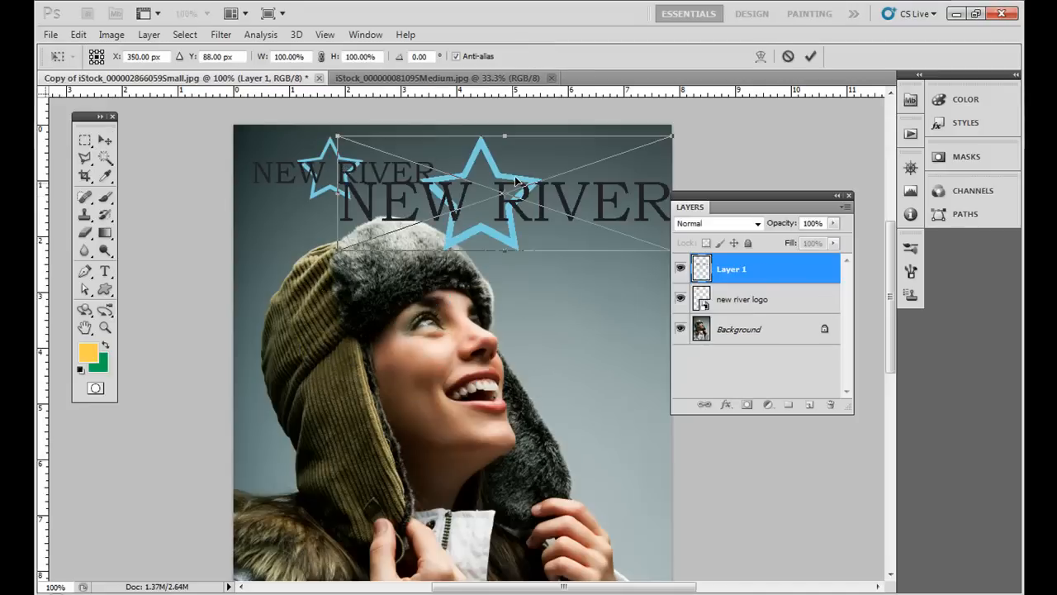
{"action": "left_click_drag", "start_coordinate": [344, 138], "coordinate": [506, 175]}
{"action": "key", "text": "Return"}
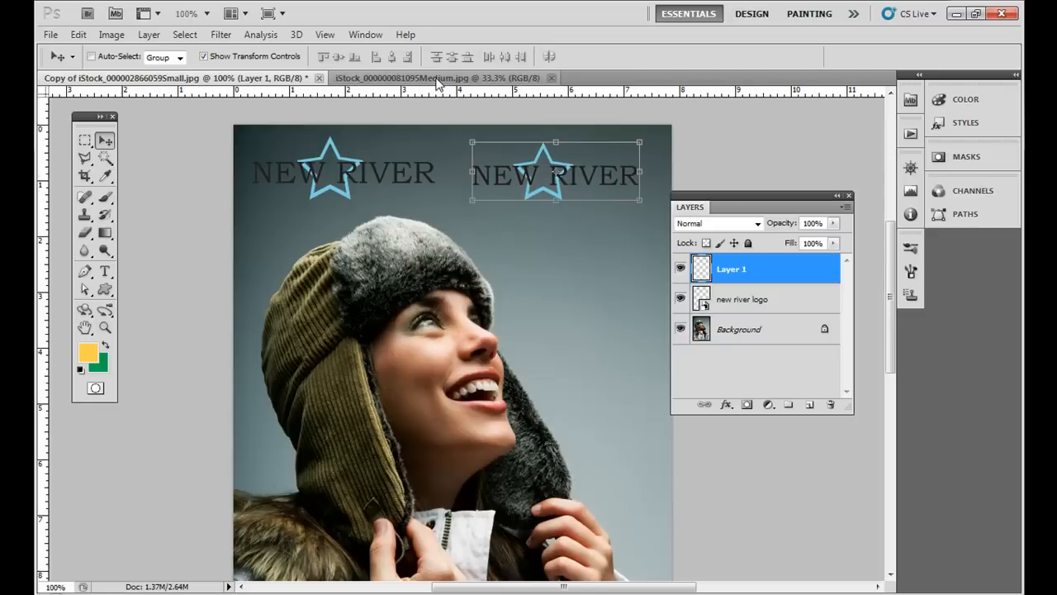
Step: Paste the logo as pixels into the boat photo and move it to the photo's upper-right corner
{"action": "left_click", "coordinate": [437, 78]}
{"action": "key", "text": "ctrl+v"}
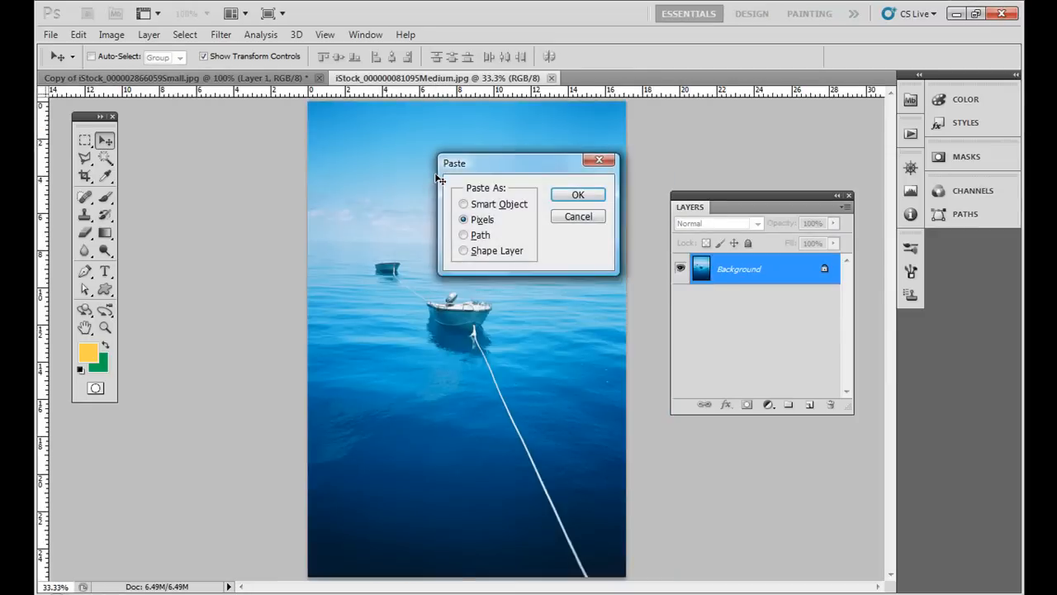
{"action": "left_click", "coordinate": [578, 194]}
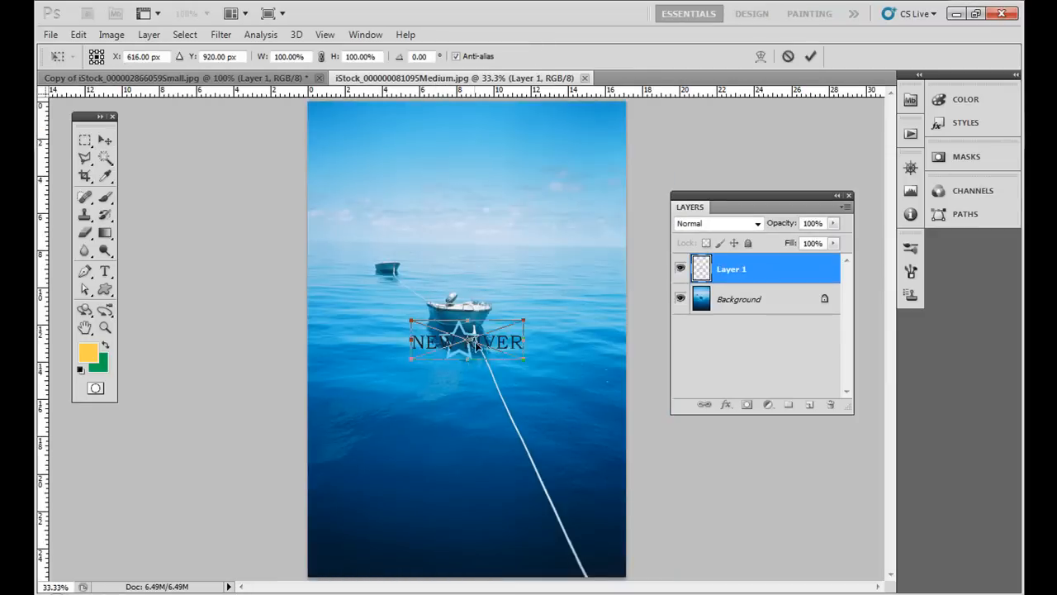
{"action": "left_click_drag", "start_coordinate": [502, 333], "coordinate": [584, 138]}
Step: Scale the pasted logo in the boat photo proportionally to 81.73% and commit the placement
{"action": "key", "text": "ctrl+plus"}
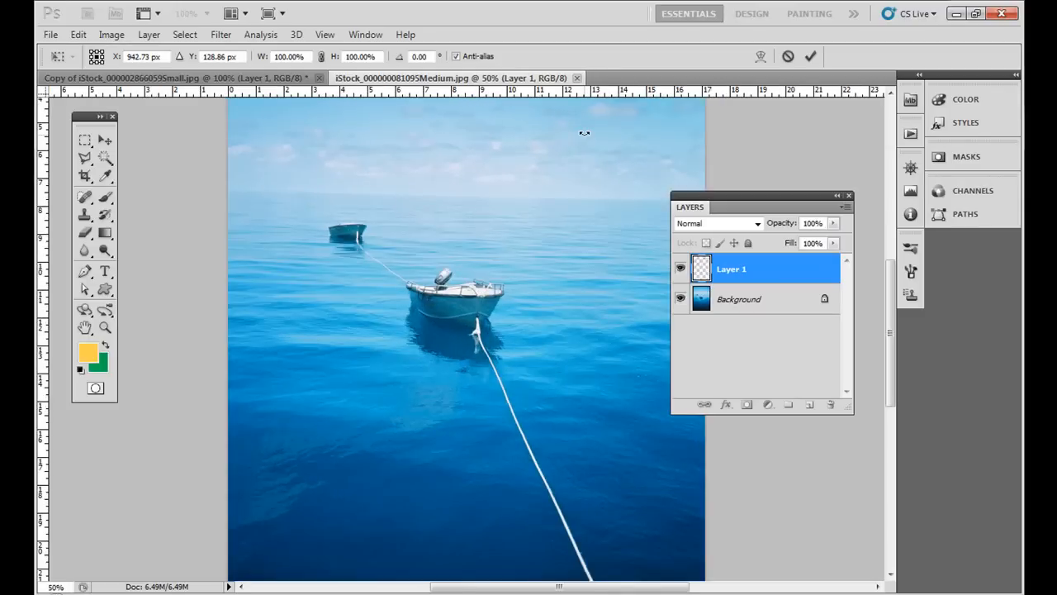
{"action": "scroll", "coordinate": [448, 347], "scroll_direction": "up", "scroll_amount": 5}
{"action": "scroll", "coordinate": [448, 347], "scroll_direction": "right", "scroll_amount": 4}
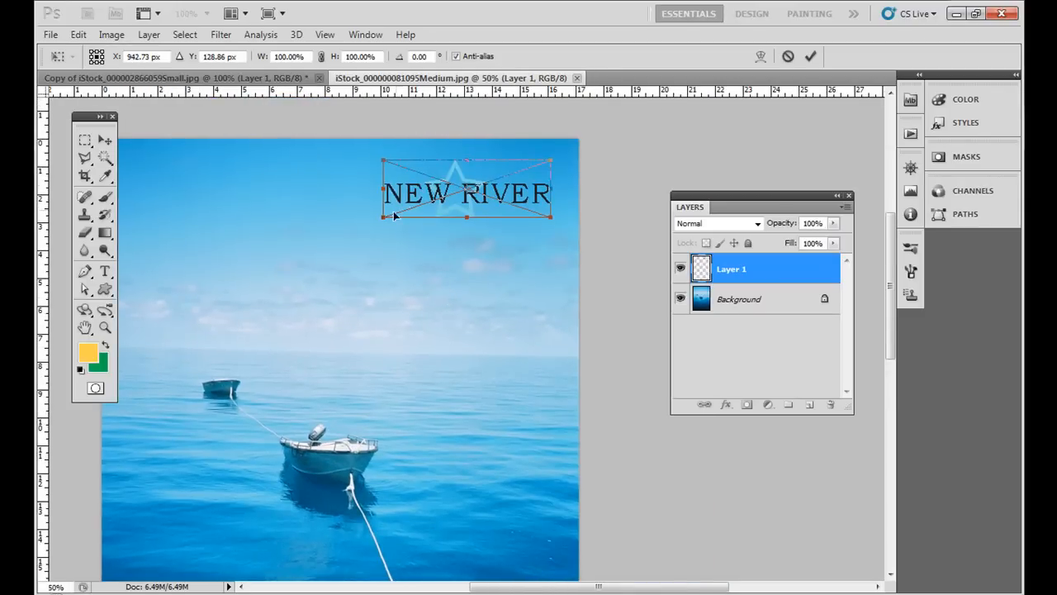
{"action": "left_click_drag", "start_coordinate": [382, 217], "coordinate": [413, 208]}
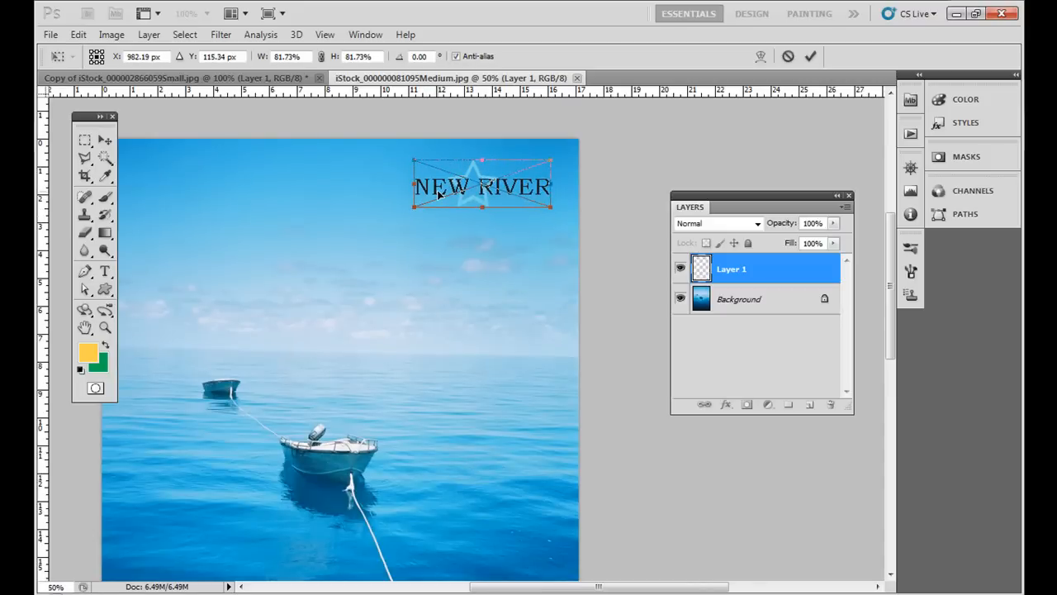
{"action": "key", "text": "Return"}
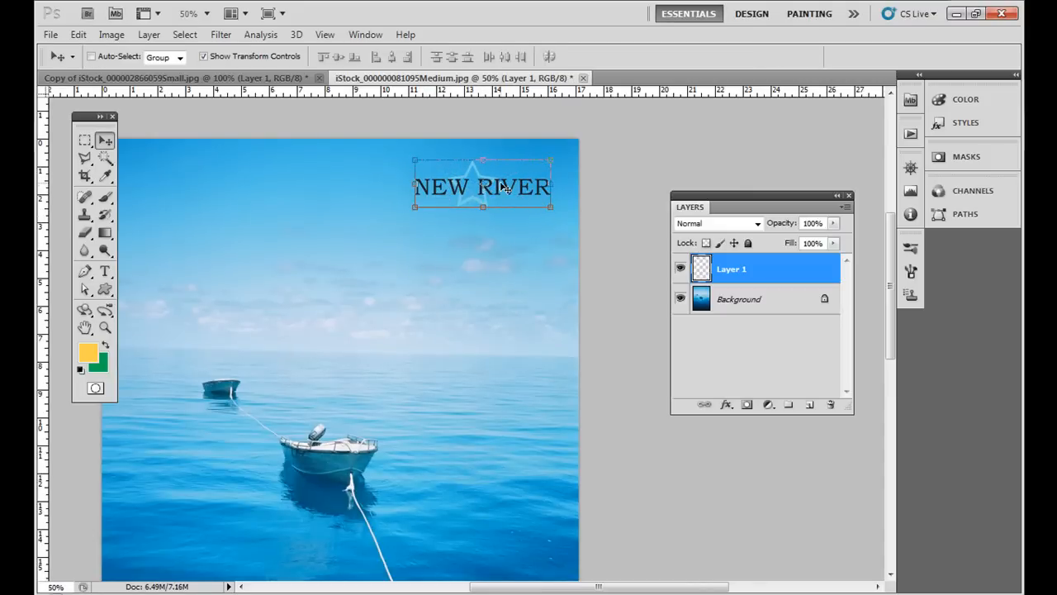
Step: Set the opacity of the boat photo's logo layer to 50% and activate the Rectangular Marquee tool
{"action": "left_click", "coordinate": [832, 223]}
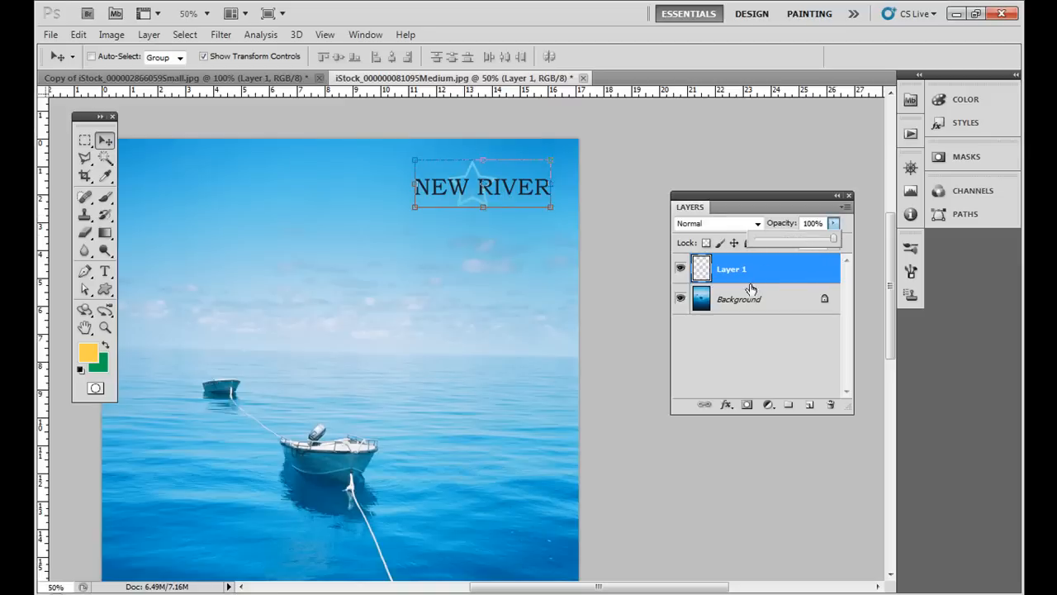
{"action": "left_click_drag", "start_coordinate": [798, 241], "coordinate": [790, 239]}
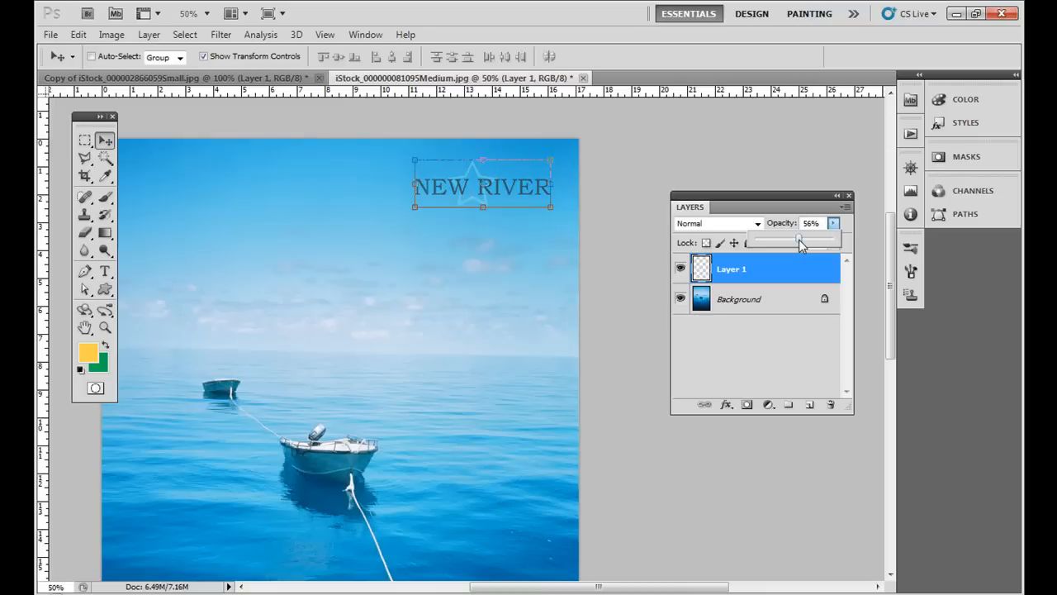
{"action": "double_click", "coordinate": [813, 223]}
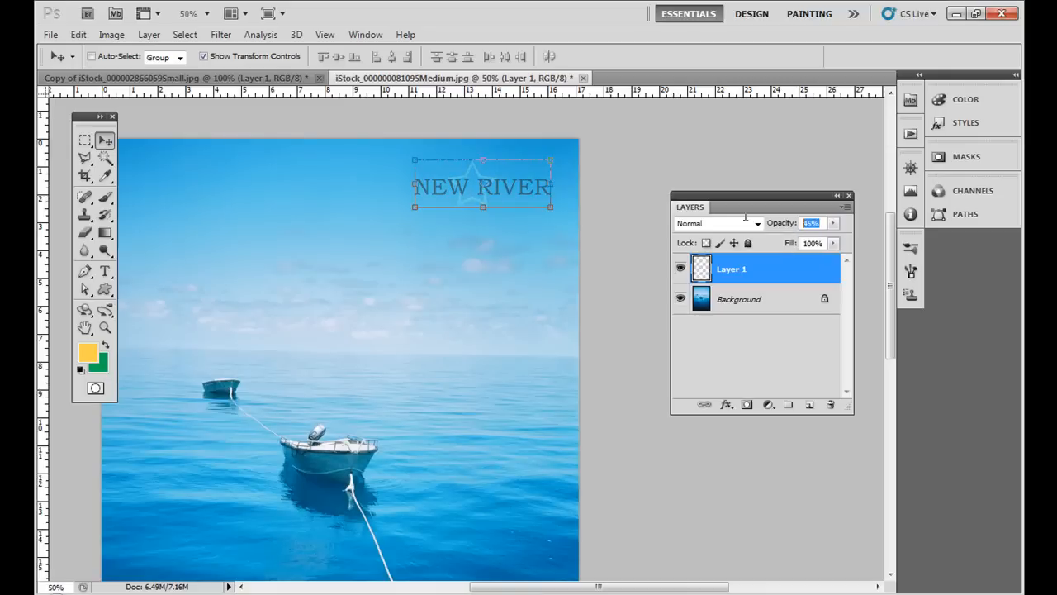
{"action": "type", "text": "50"}
{"action": "left_click", "coordinate": [85, 140]}
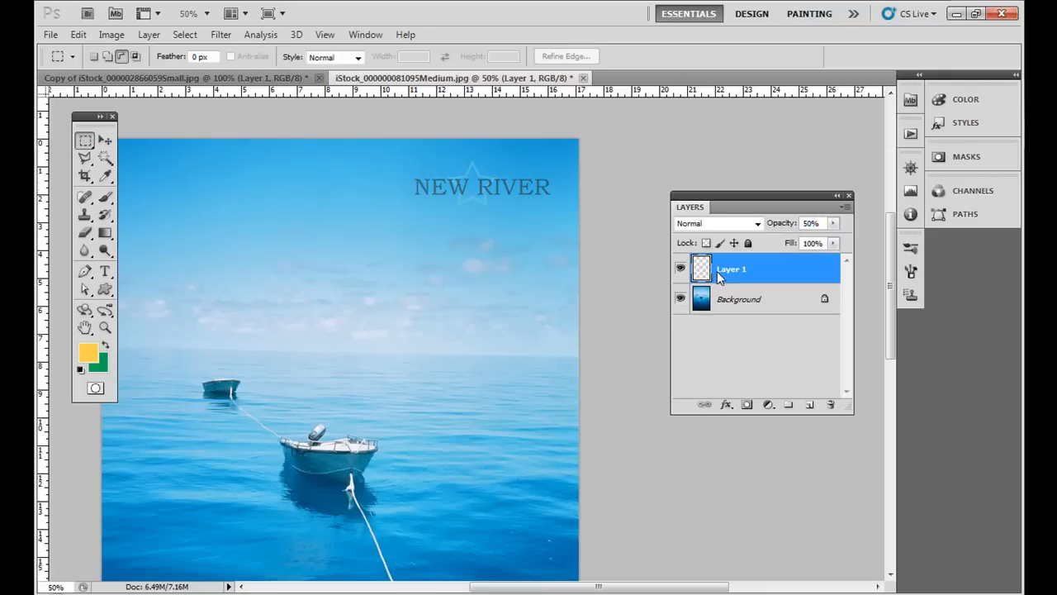
Step: Duplicate the logo layer, set the copy's opacity to 100%, and move it to the left of the faded logo
{"action": "left_click_drag", "start_coordinate": [717, 271], "coordinate": [809, 404]}
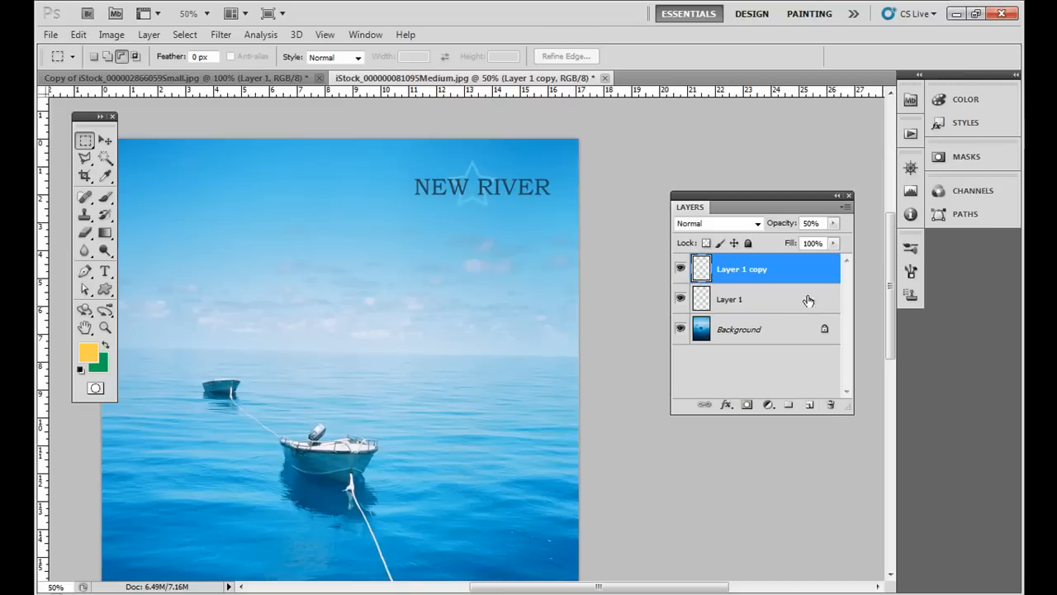
{"action": "left_click", "coordinate": [833, 223]}
{"action": "left_click_drag", "start_coordinate": [808, 237], "coordinate": [894, 252]}
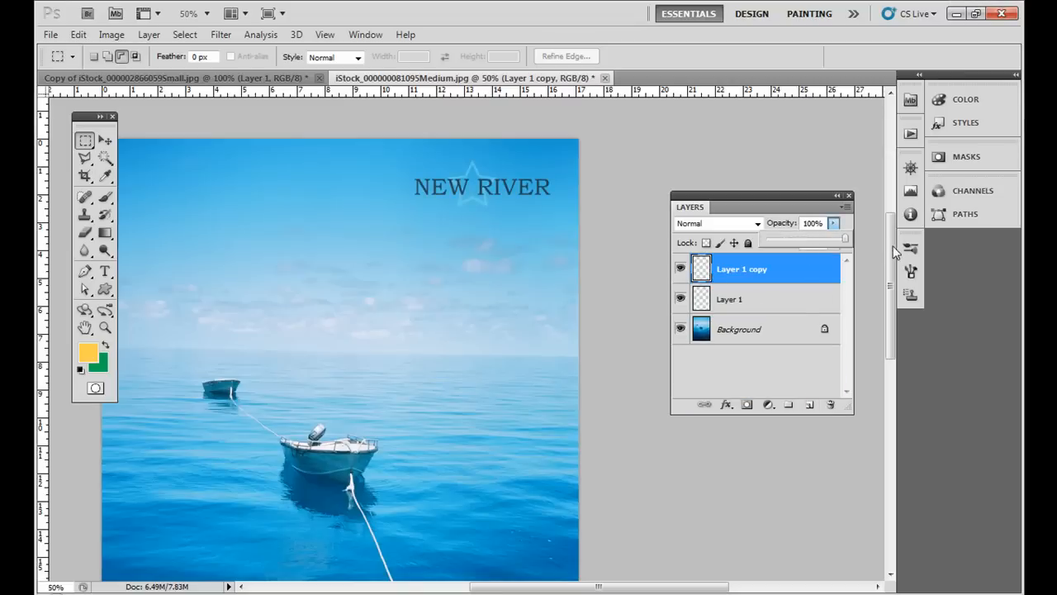
{"action": "left_click", "coordinate": [105, 142]}
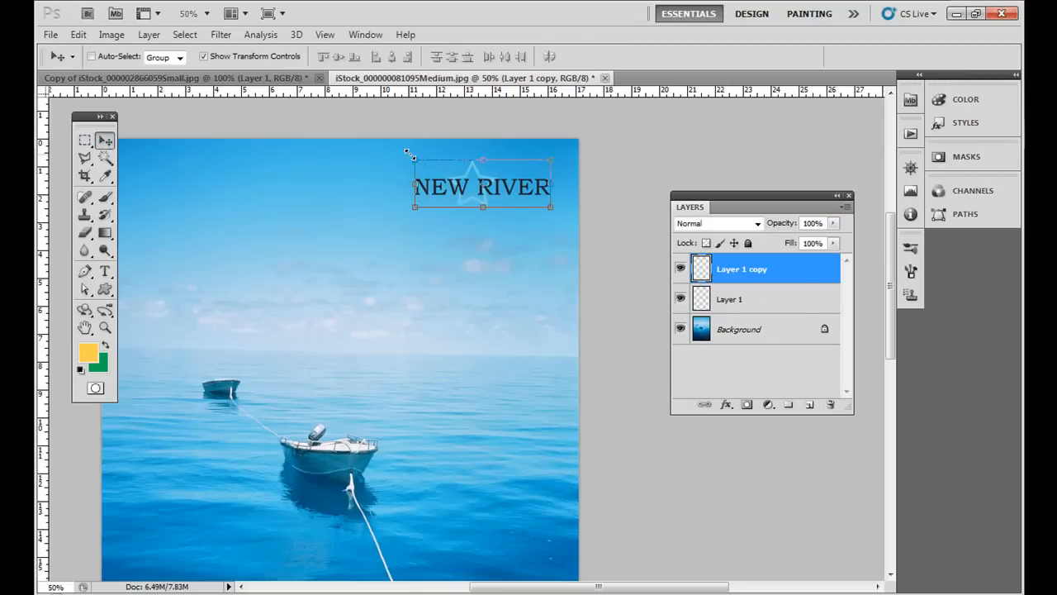
{"action": "left_click_drag", "start_coordinate": [462, 188], "coordinate": [287, 189]}
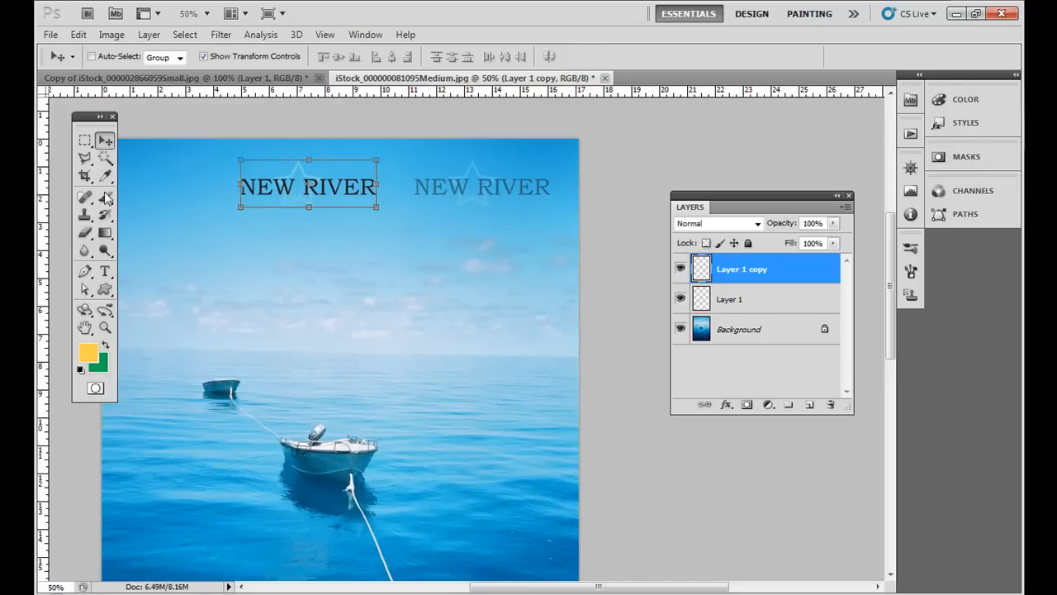
{"action": "left_click", "coordinate": [84, 141]}
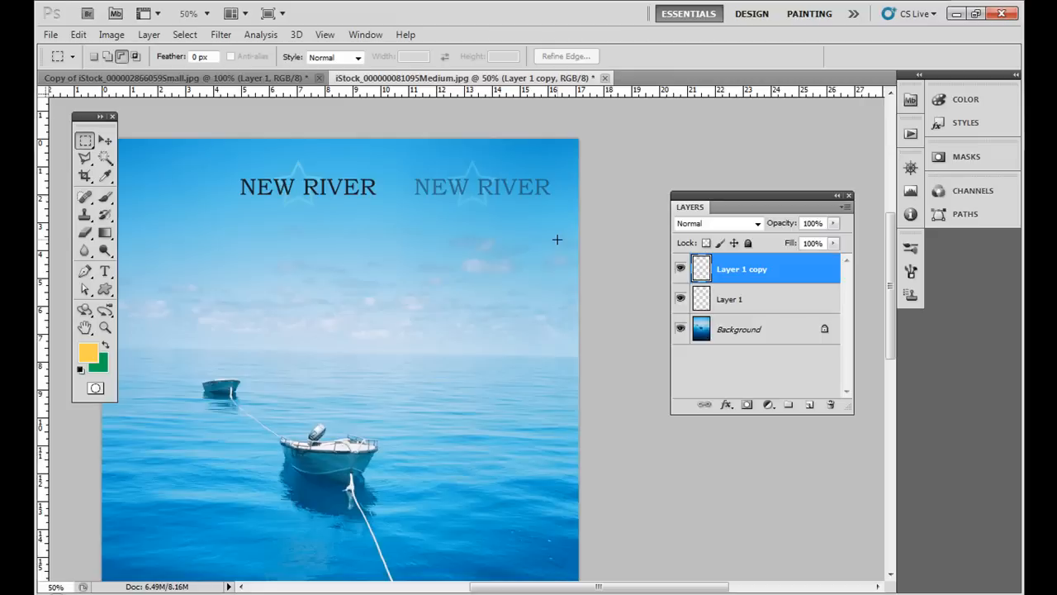
Step: Switch back to the new river logo document in Illustrator
{"action": "key", "text": "alt+Tab"}
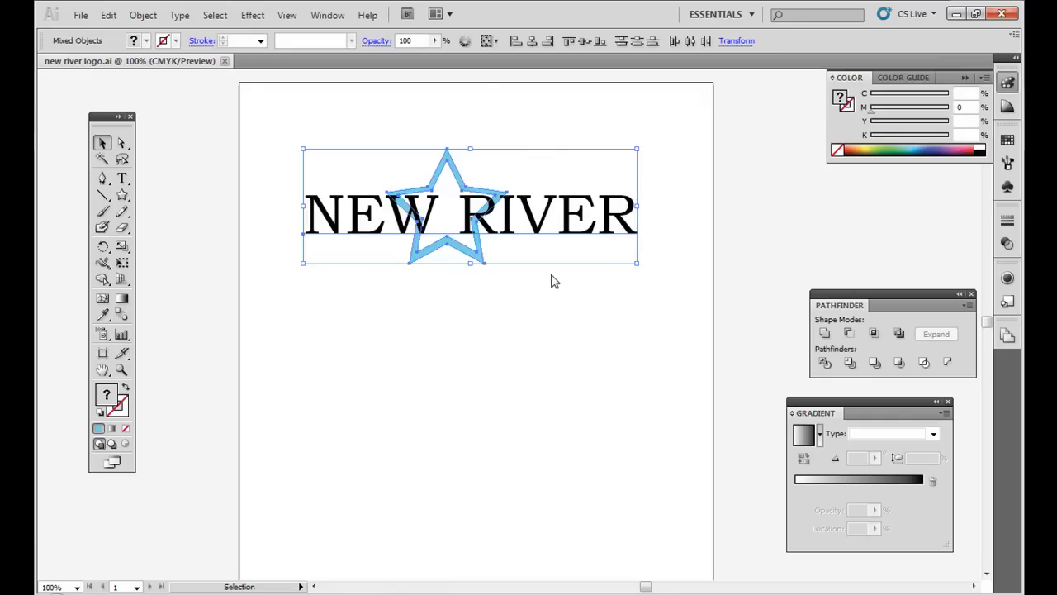